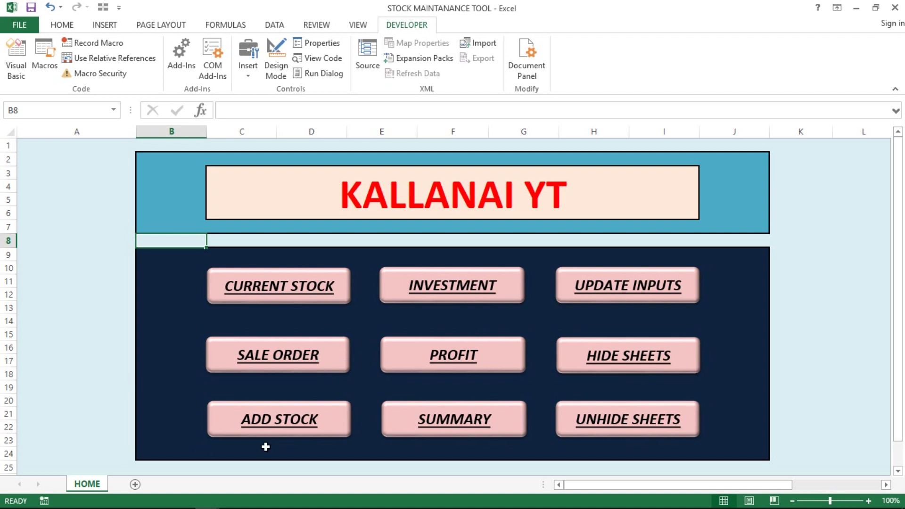
- From UPDATE INPUTS, open the Product Details entry form and exit it
left_click(594, 289)
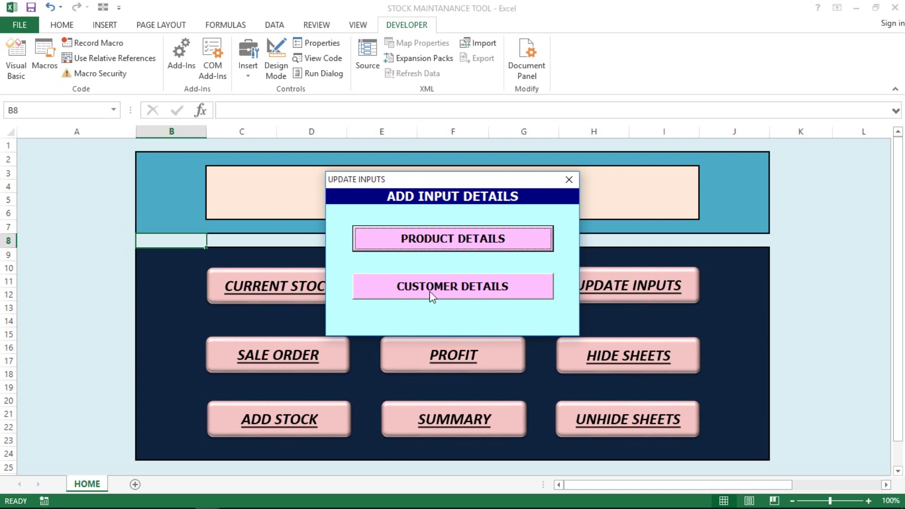
left_click(430, 248)
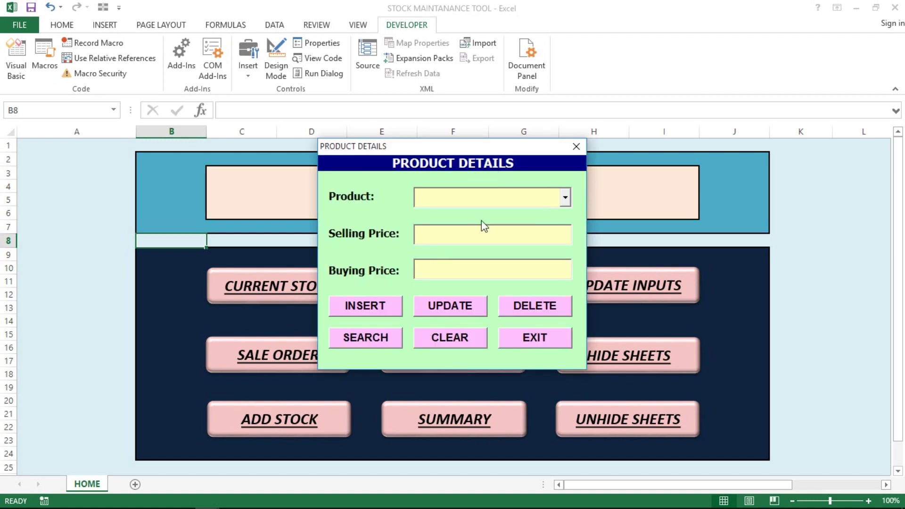
left_click(519, 341)
- Open the Customer Details entry form, exit it, and close the Update Inputs chooser
left_click(427, 285)
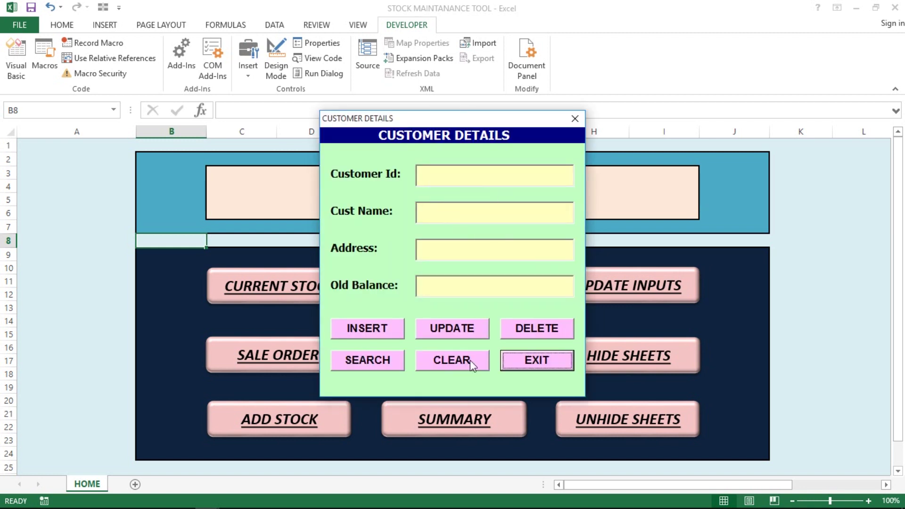
left_click(520, 361)
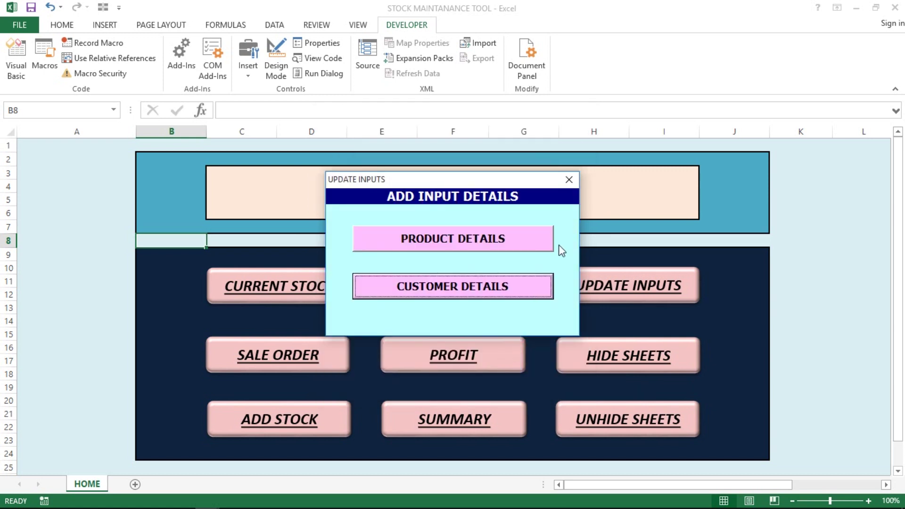
left_click(569, 180)
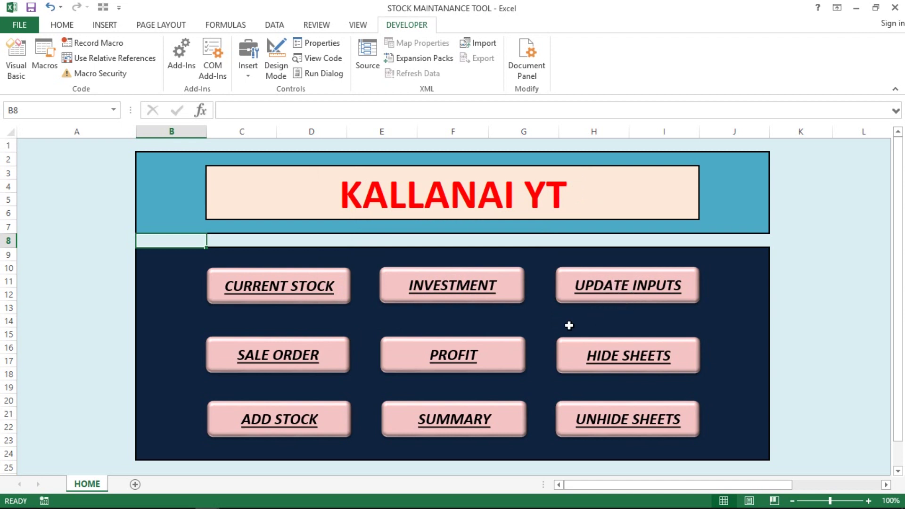
- Unhide the hidden sheets by entering the password
left_click(605, 418)
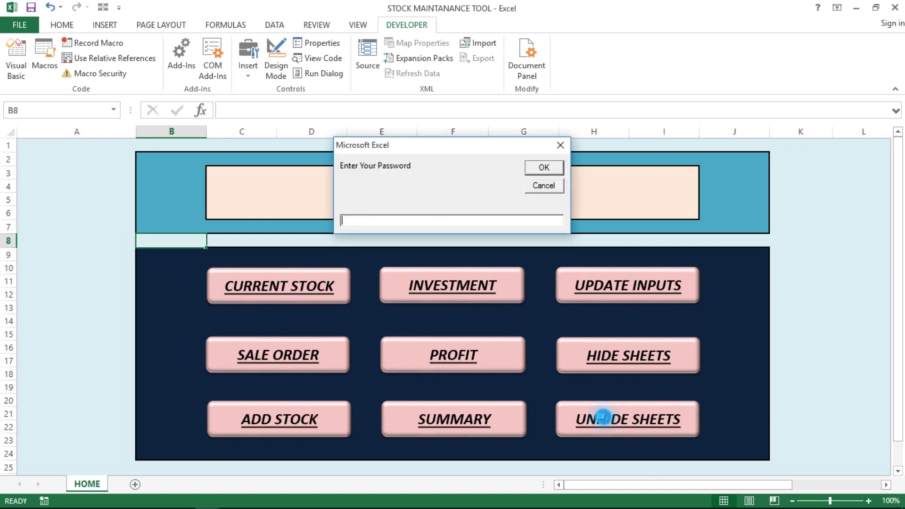
type("unhide")
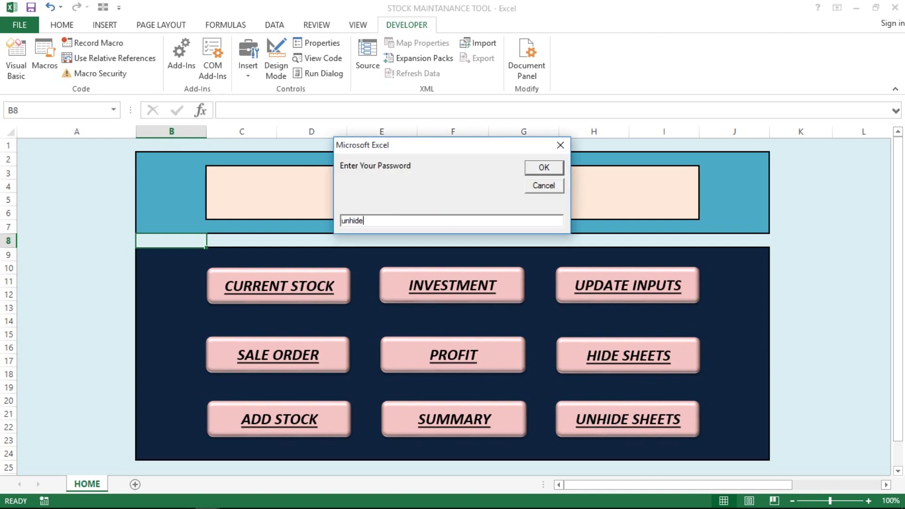
key("Return")
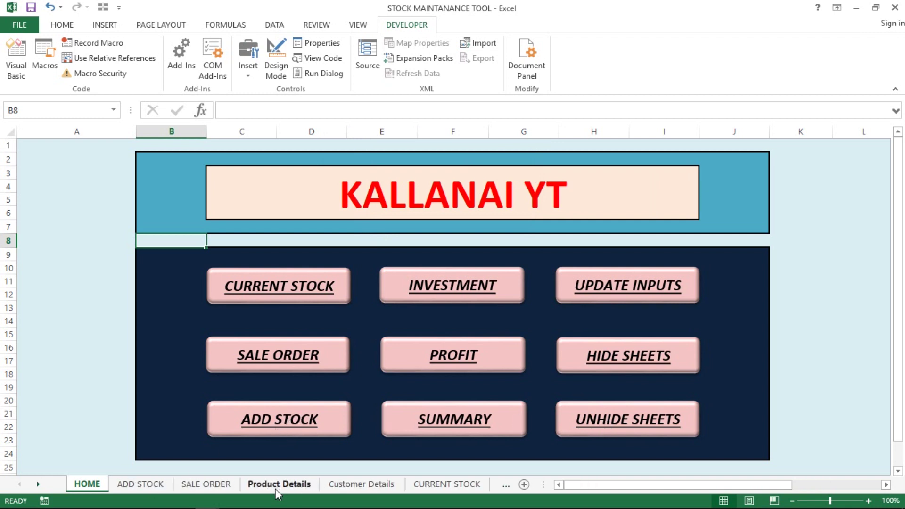
- On the Product Details sheet, select the product names and selling prices down to row 38
left_click(288, 489)
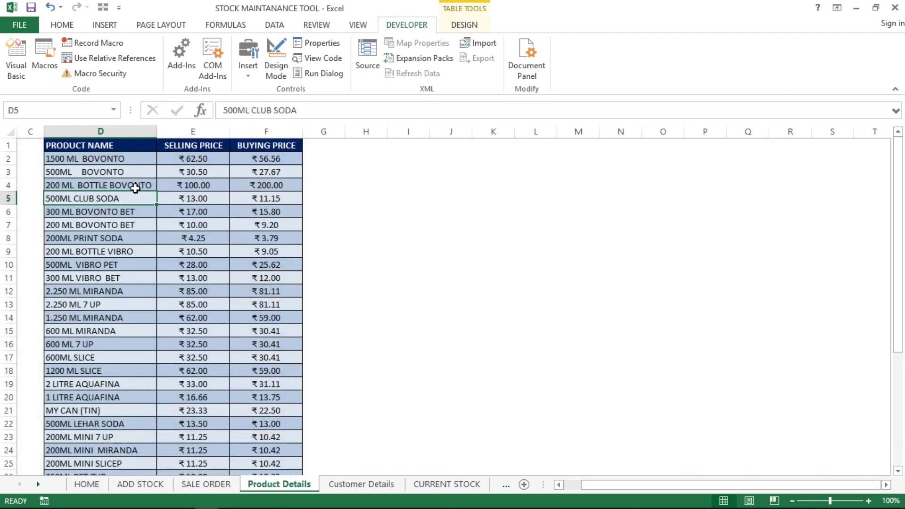
left_click(88, 162)
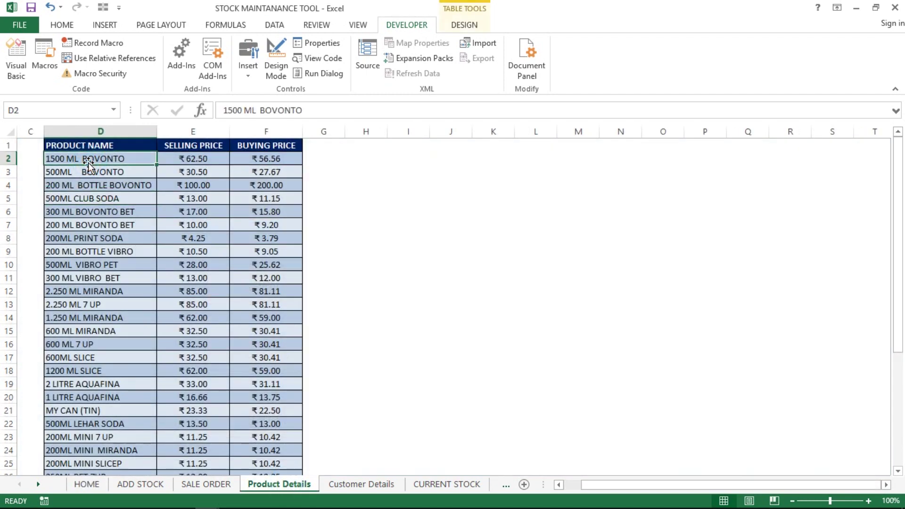
key("Up")
key("Right")
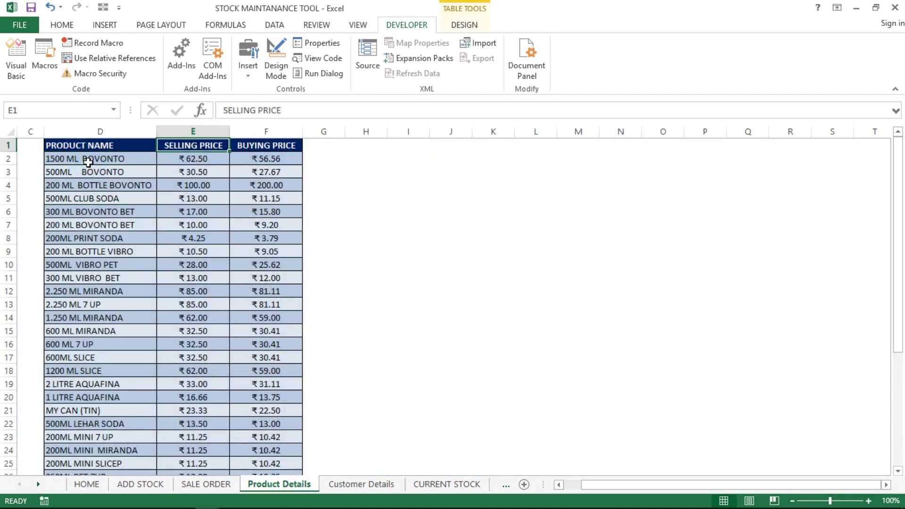
left_click(88, 162)
key("ctrl+shift+Down")
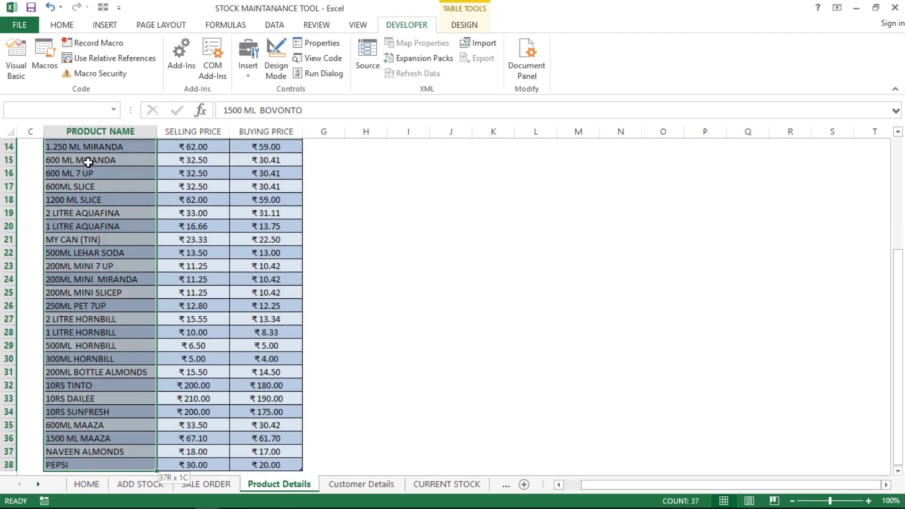
key("Up")
key("Right")
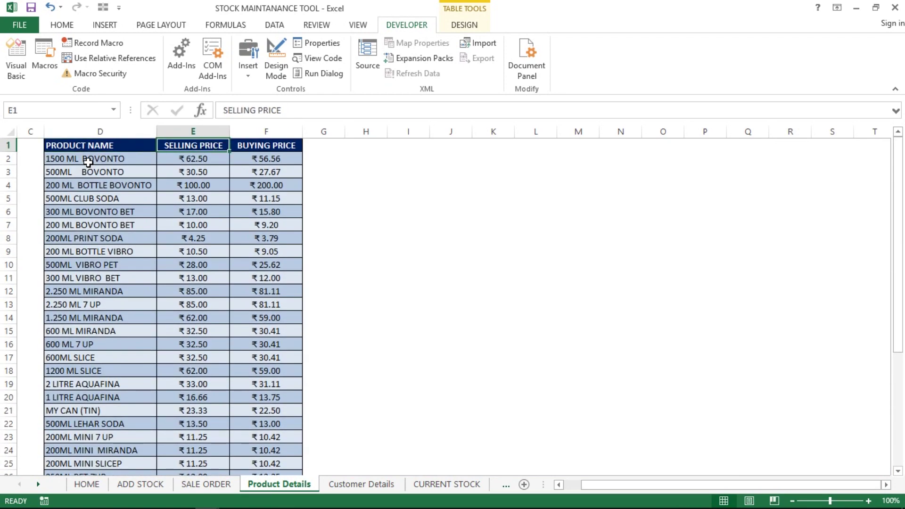
key("Down")
key("ctrl+shift+Down")
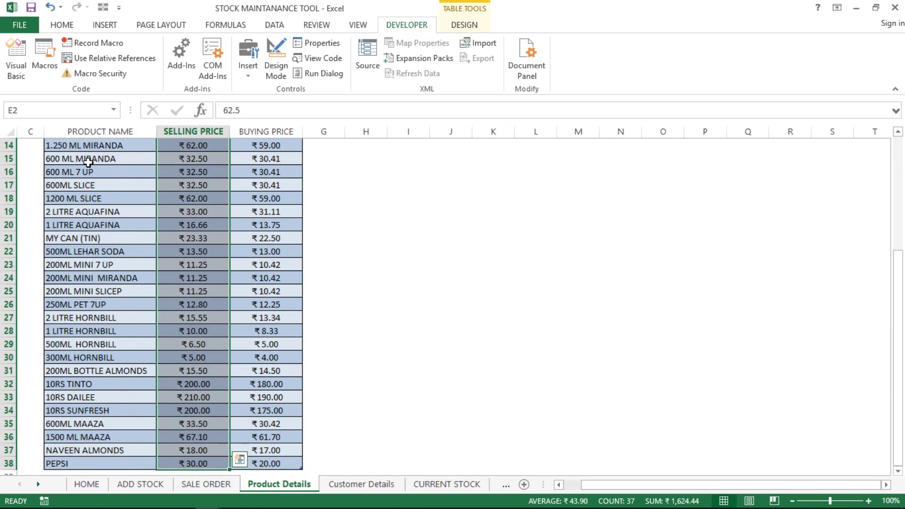
- Select the buying prices, then the whole product table D1:F38, ending on 1500 ML BOVONTO
key("Up")
key("Right")
key("Down")
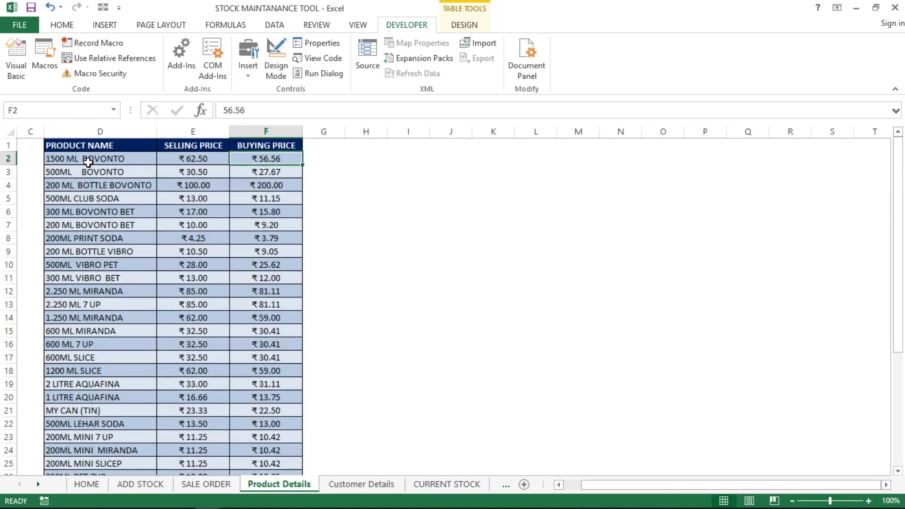
key("ctrl+shift+Down")
key("Up")
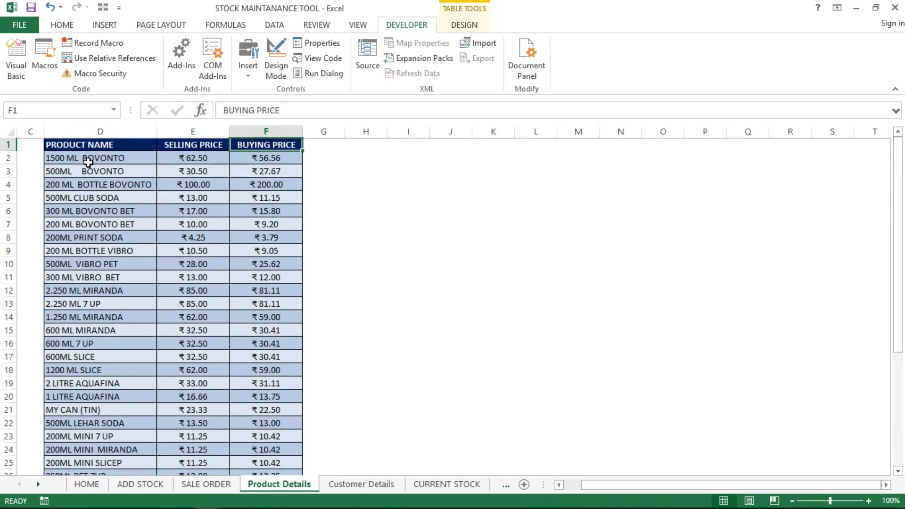
key("Left")
key("Left")
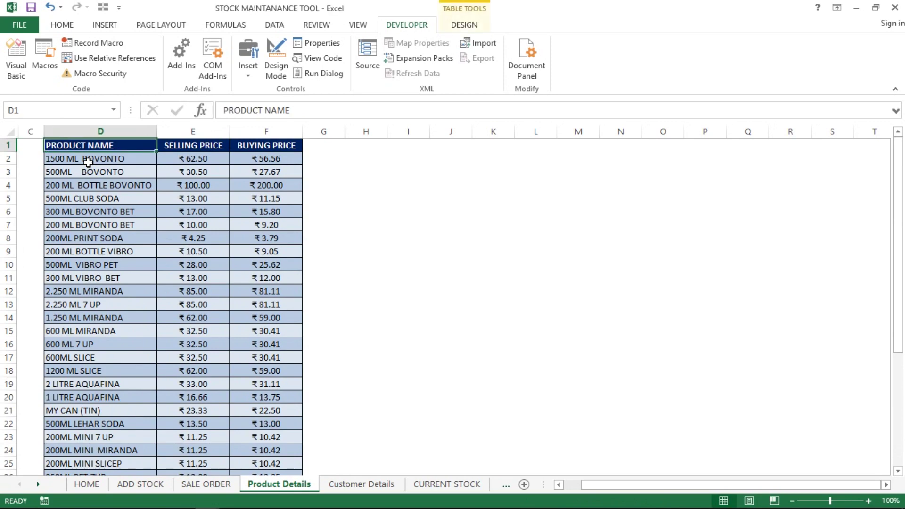
key("ctrl+shift+Right")
key("ctrl+shift+Down")
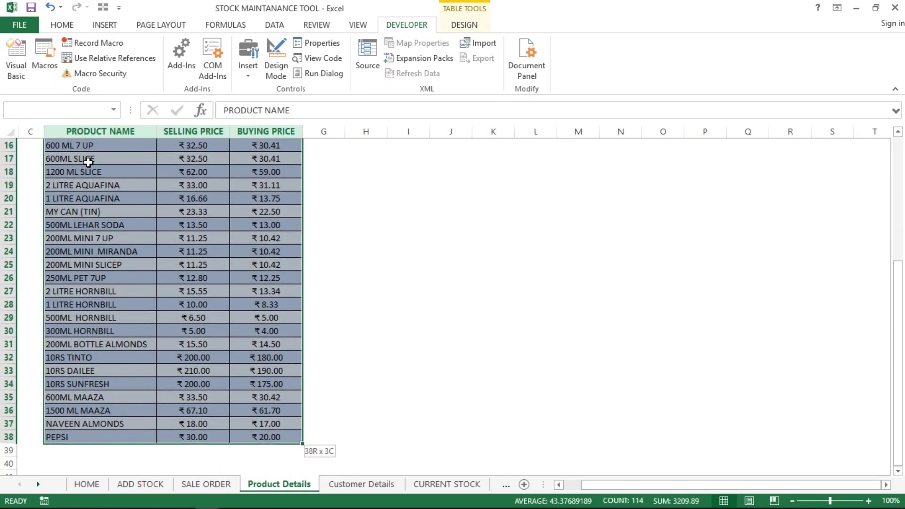
scroll(89, 163, "up", 5)
left_click(88, 162)
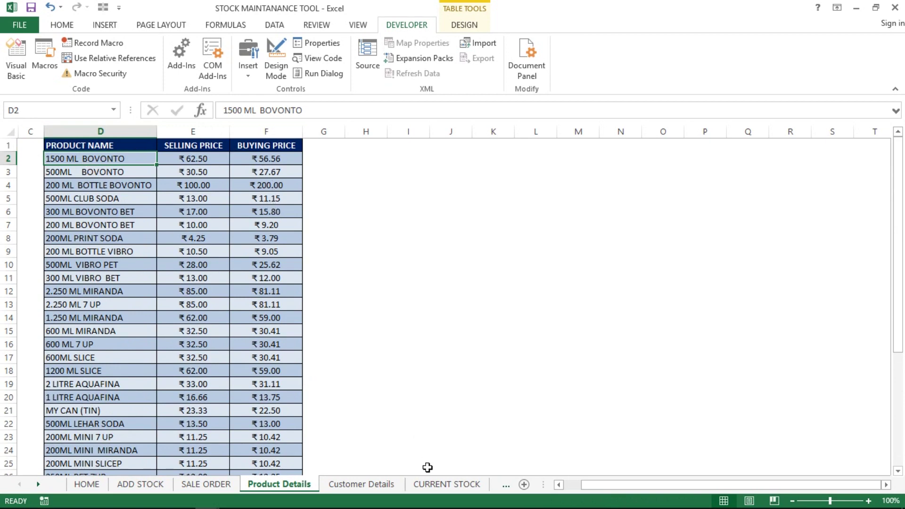
- On the Customer Details sheet, step through the first customer's ID, name, address and old balance
left_click(368, 491)
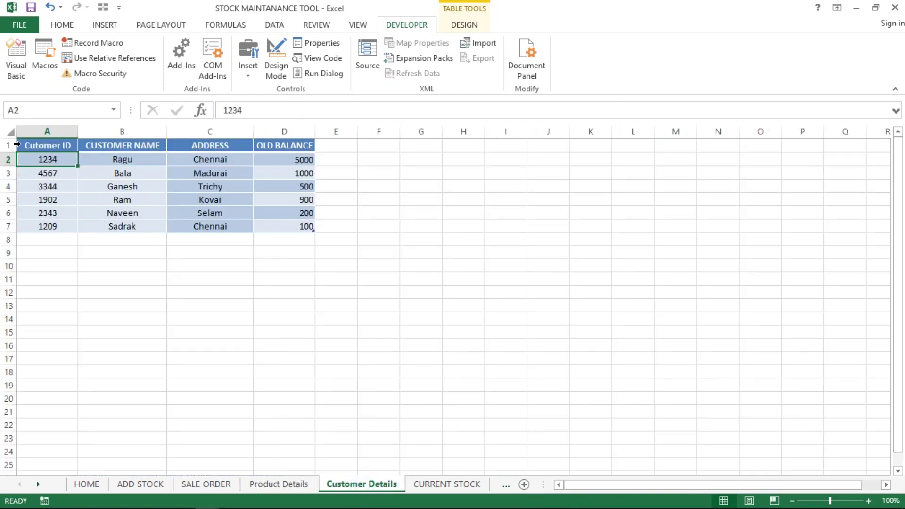
left_click(58, 165)
key("Tab")
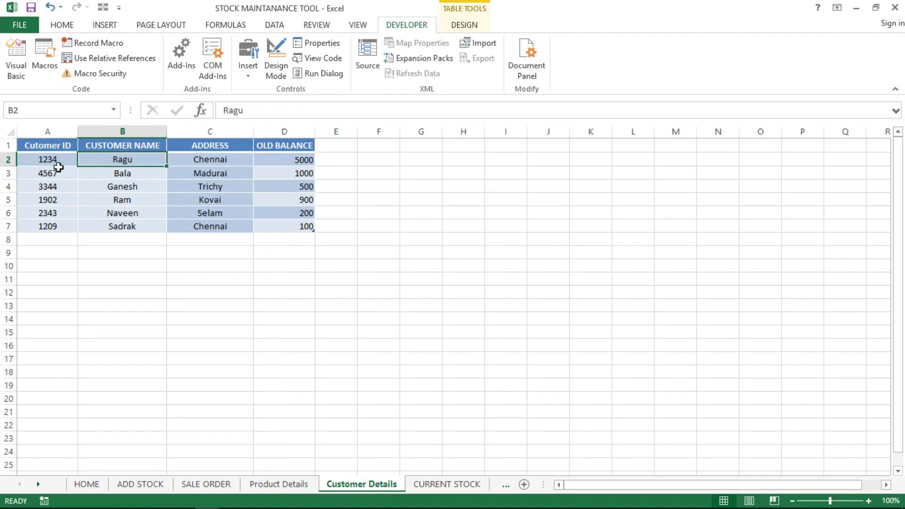
key("Tab")
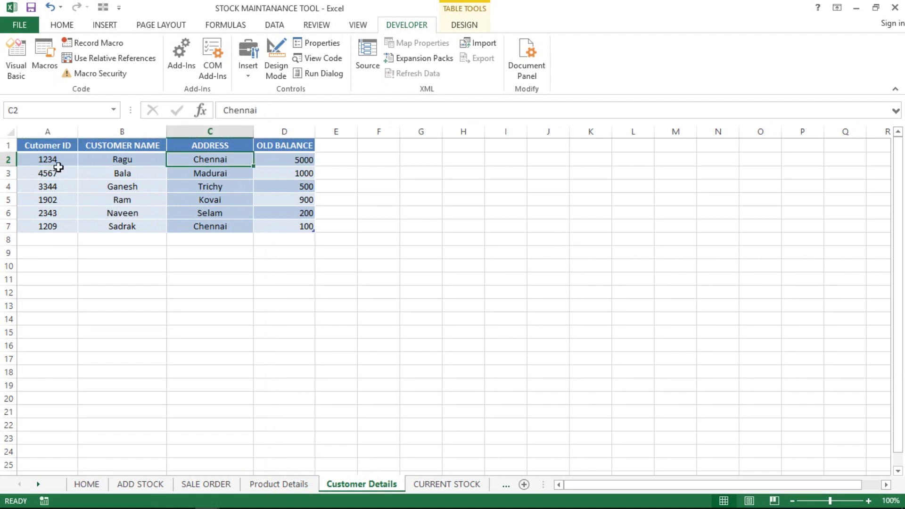
key("Tab")
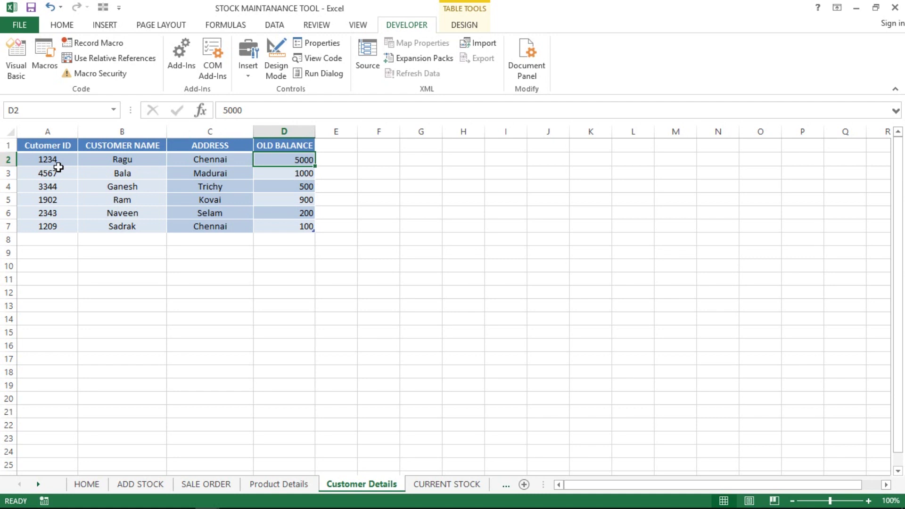
key("Right")
key("Left")
key("Left")
- Select the whole customer table A1:D7 from the Cutomer ID header
key("Up")
key("Home")
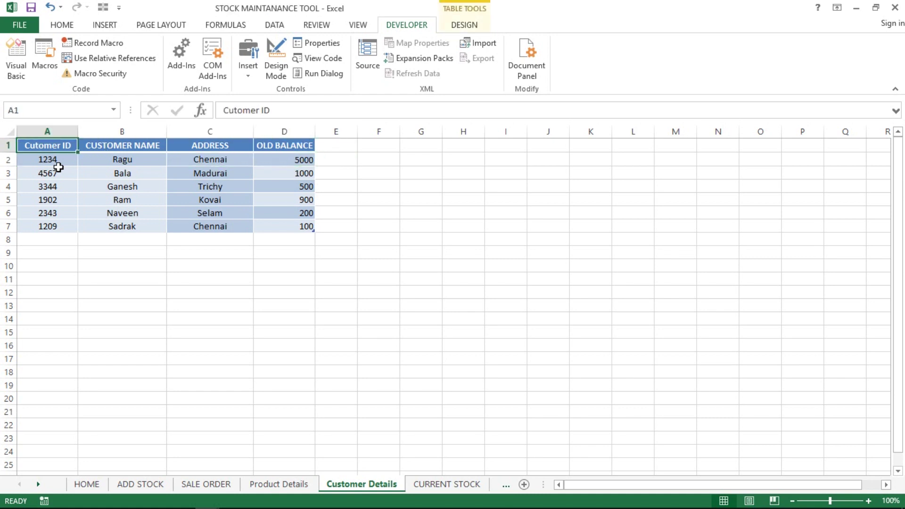
key("Down")
key("Down")
key("Down")
key("ctrl+Home")
key("ctrl+shift+Right")
key("ctrl+shift+Down")
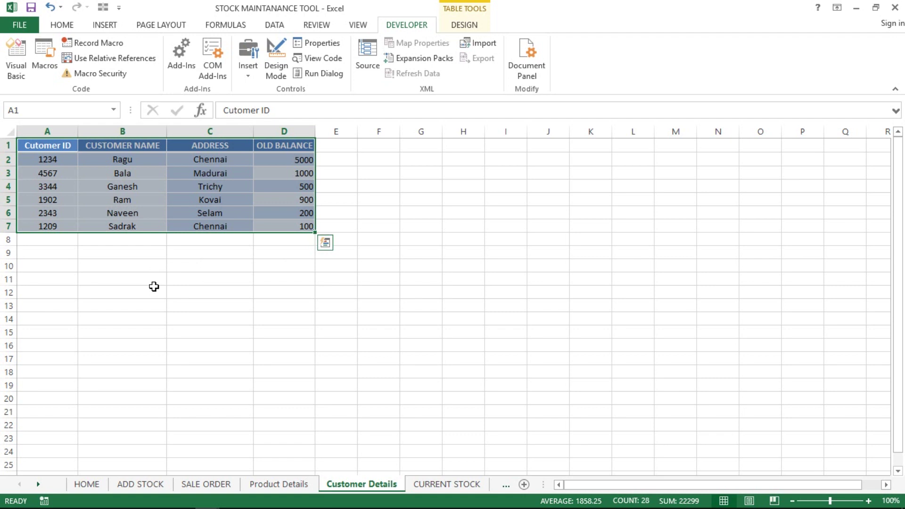
- Select the first customer's row and cells, including address Chennai, then return to HOME
left_click_drag(115, 162, 117, 161)
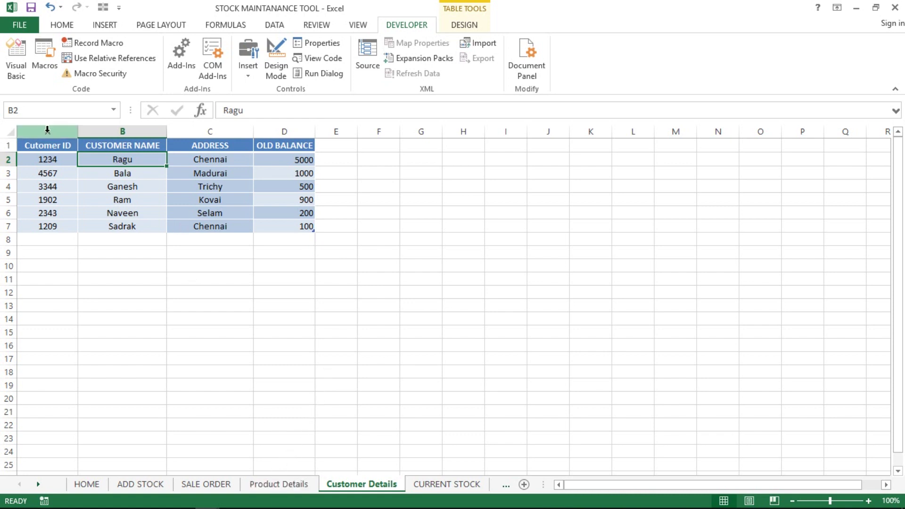
left_click(9, 159)
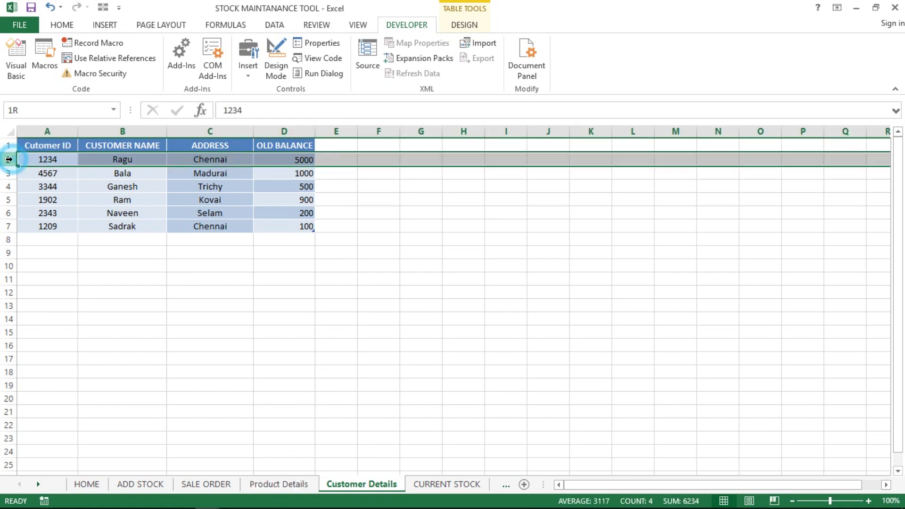
left_click(50, 161)
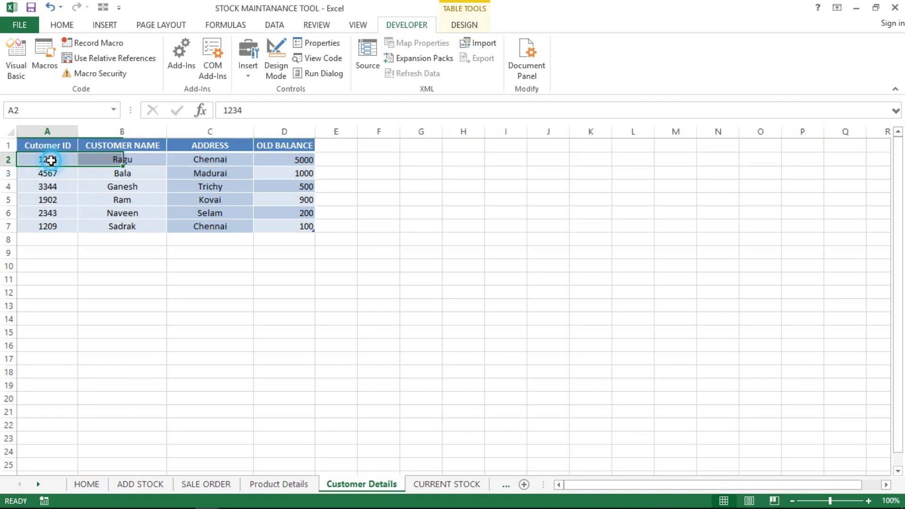
left_click(108, 165)
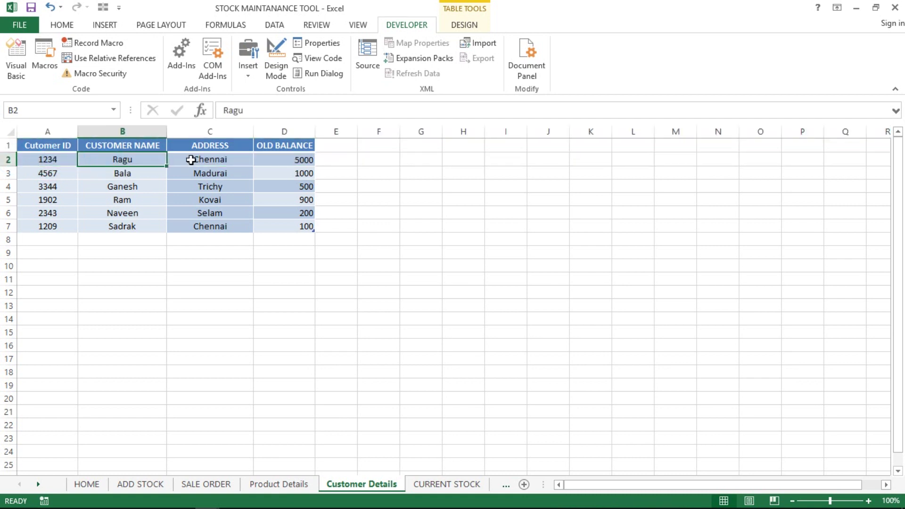
left_click(195, 160)
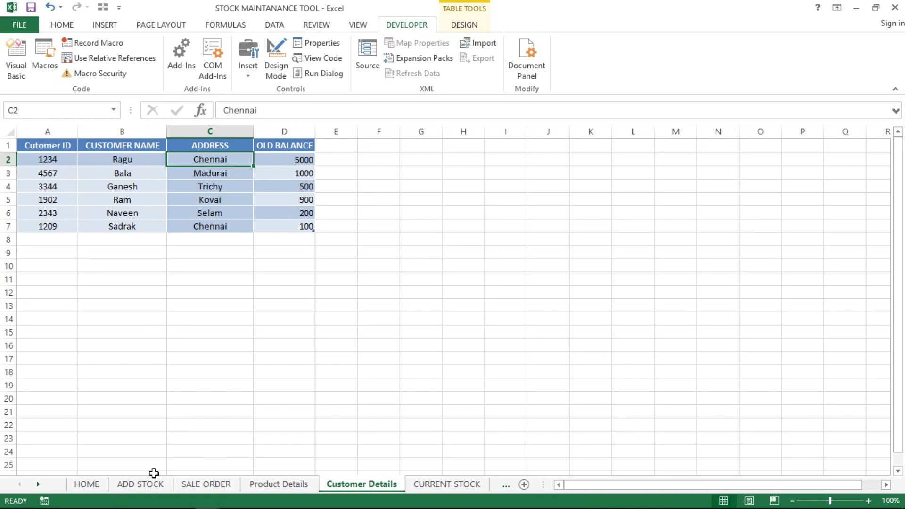
left_click(94, 486)
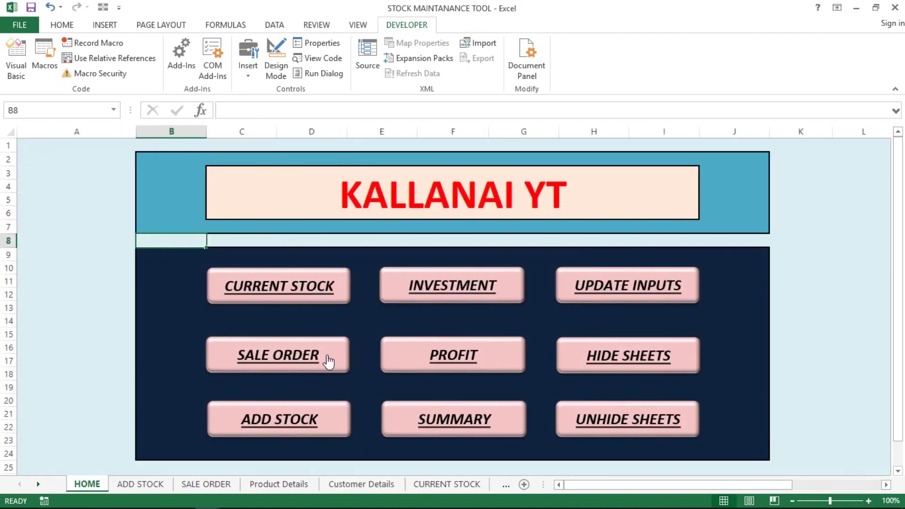
left_click(270, 352)
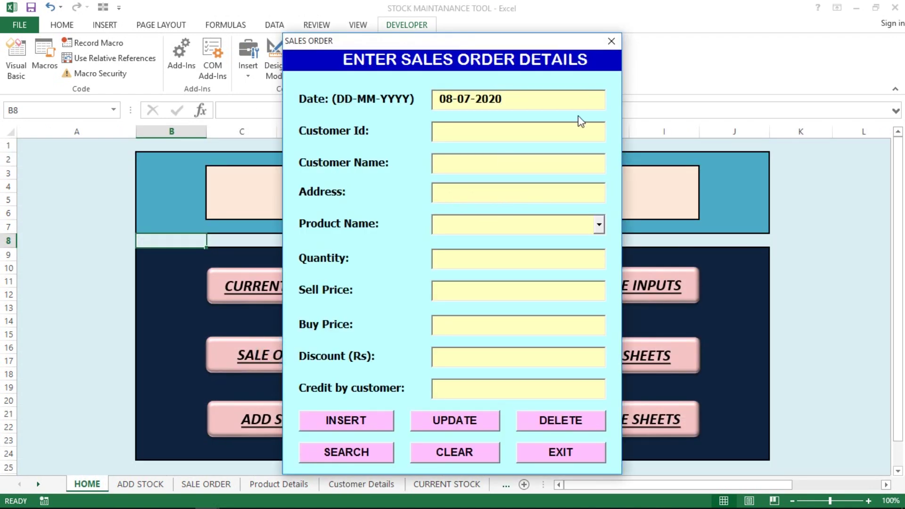
left_click(514, 135)
key("BackSpace")
key("BackSpace")
key("BackSpace")
type("23")
left_click(510, 164)
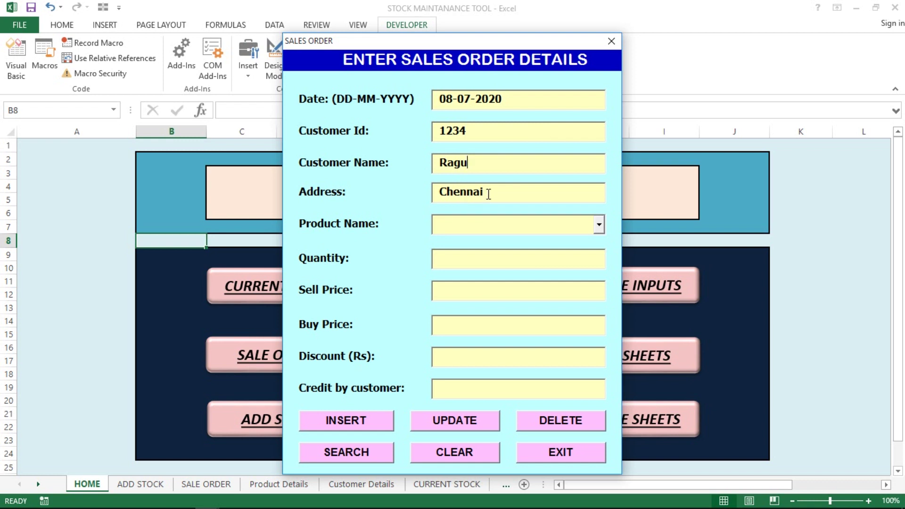
left_click_drag(489, 194, 432, 193)
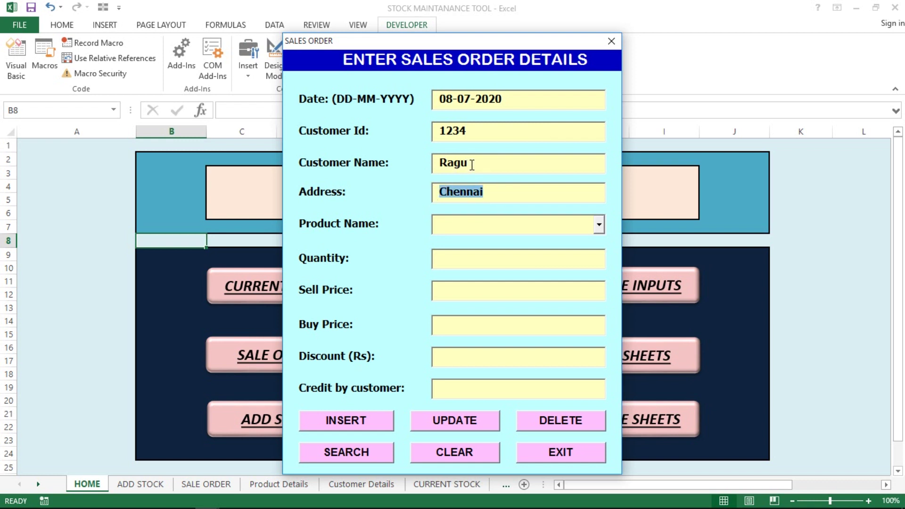
left_click_drag(472, 165, 437, 164)
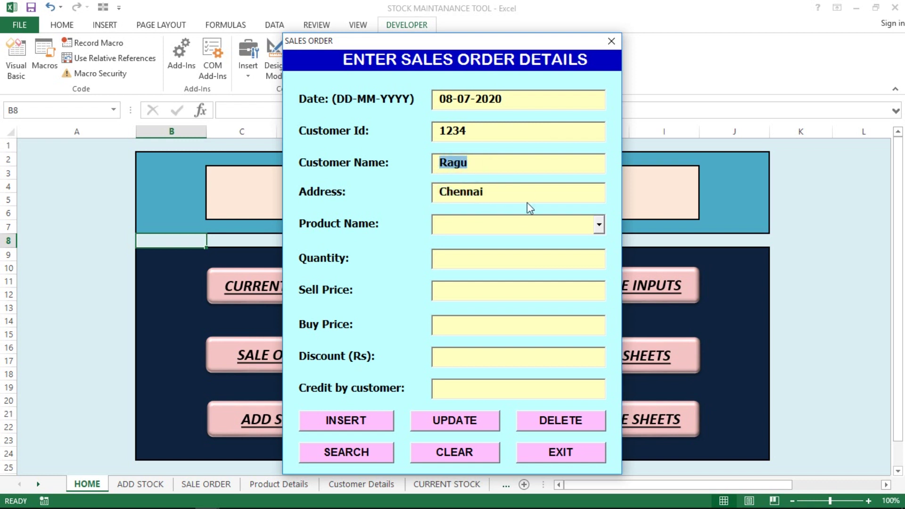
left_click(599, 225)
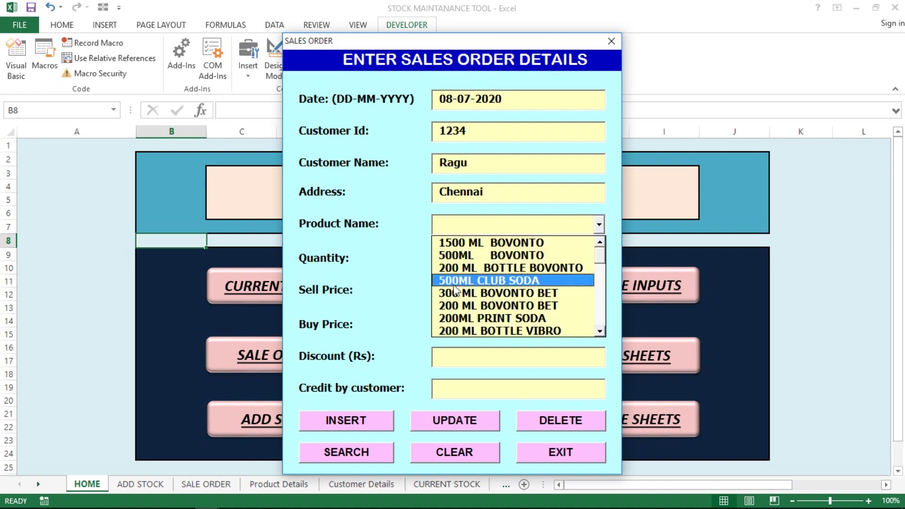
left_click(490, 282)
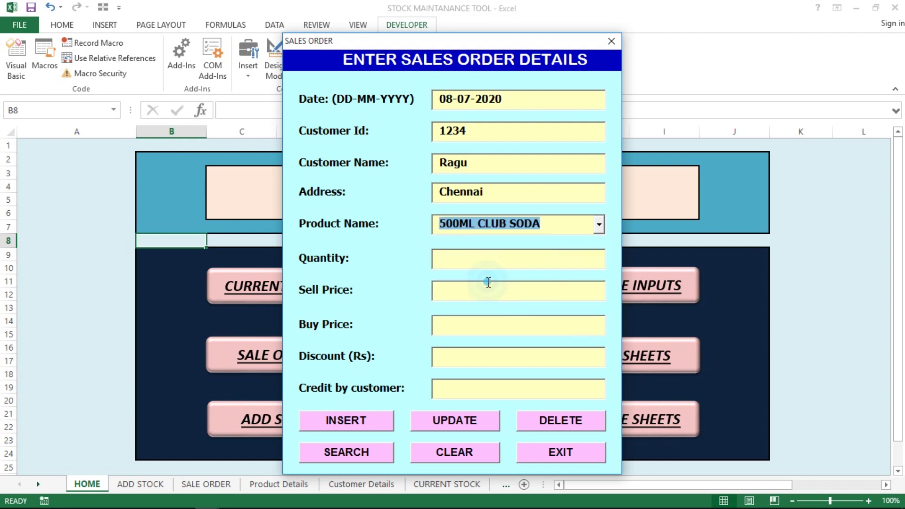
left_click(480, 256)
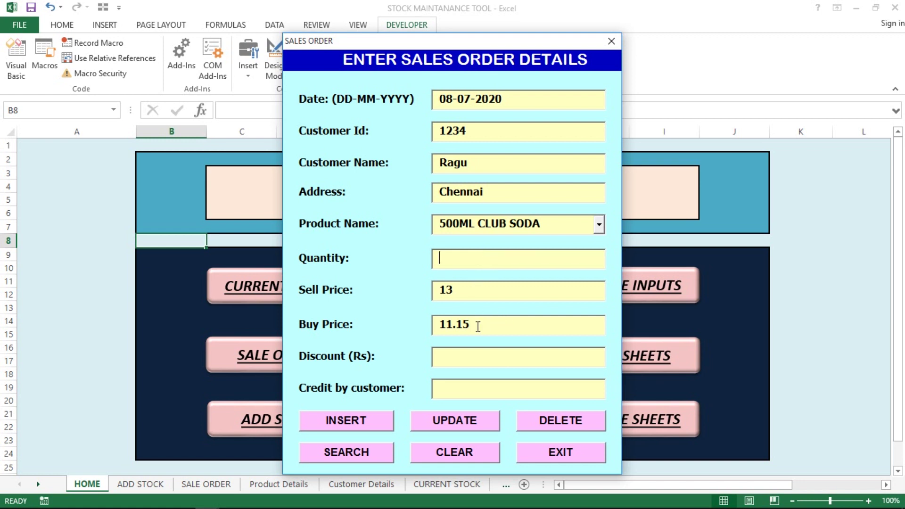
left_click_drag(478, 326, 427, 320)
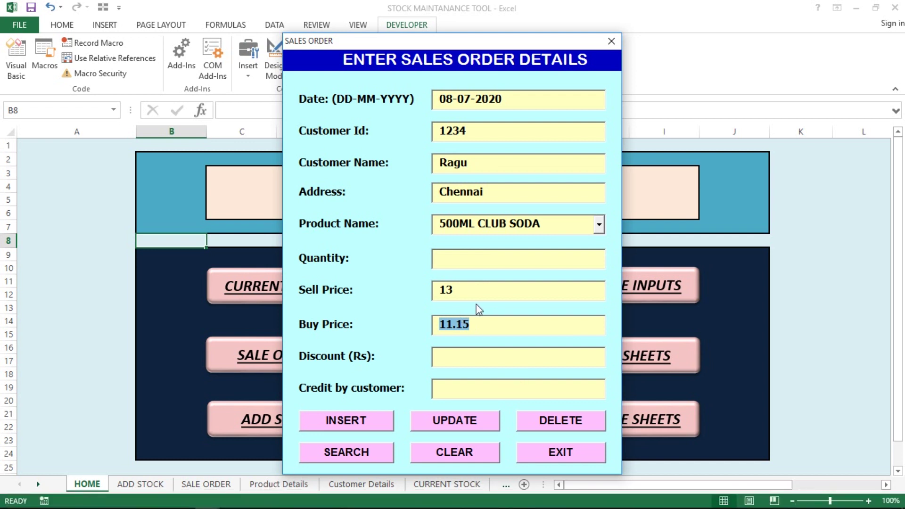
left_click(444, 291)
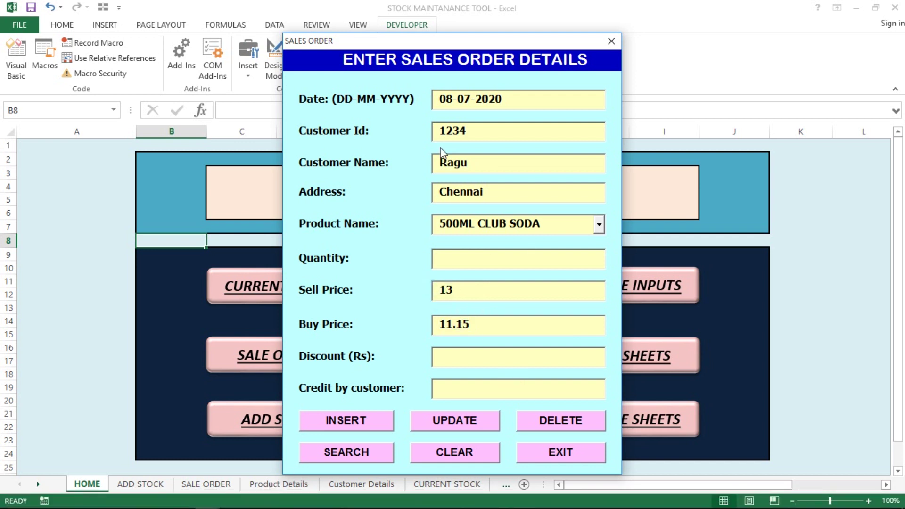
left_click_drag(473, 129, 439, 130)
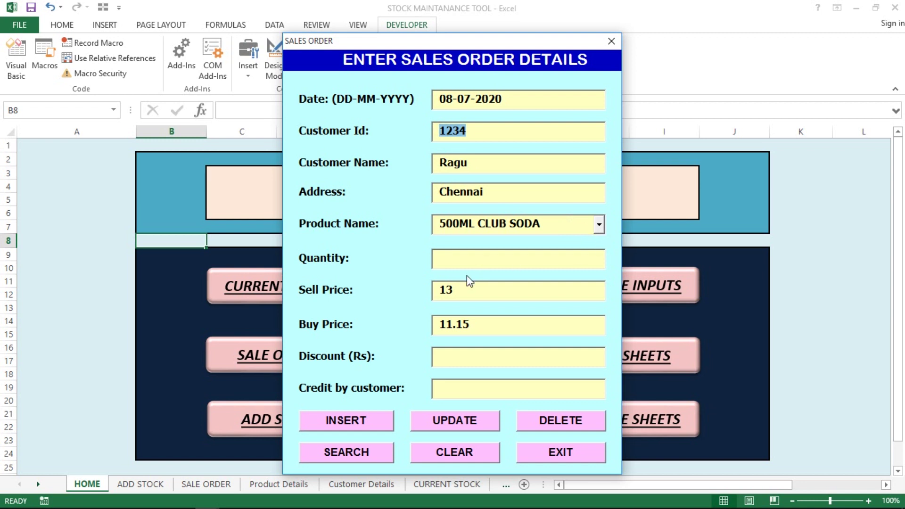
left_click(465, 293)
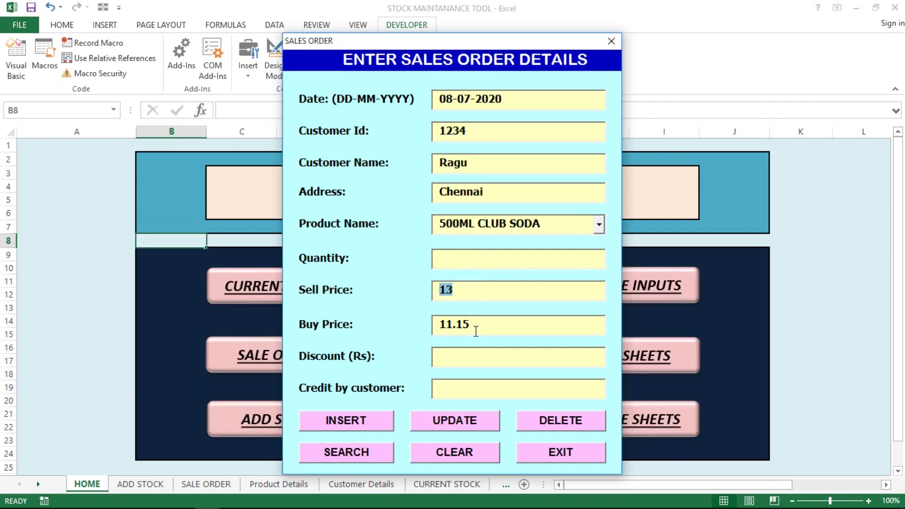
left_click_drag(475, 331, 433, 332)
left_click(550, 451)
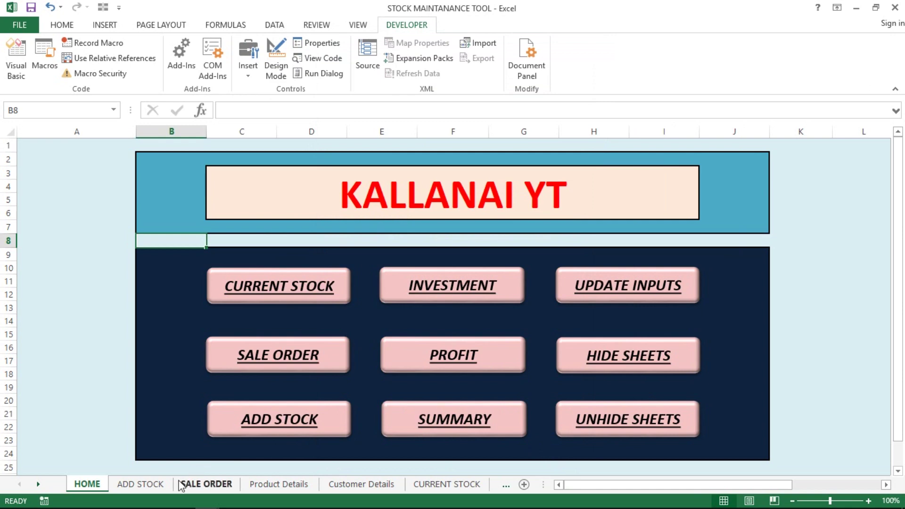
- Glance at the Product Details and Customer Details sheets, then return to the HOME dashboard
left_click(295, 488)
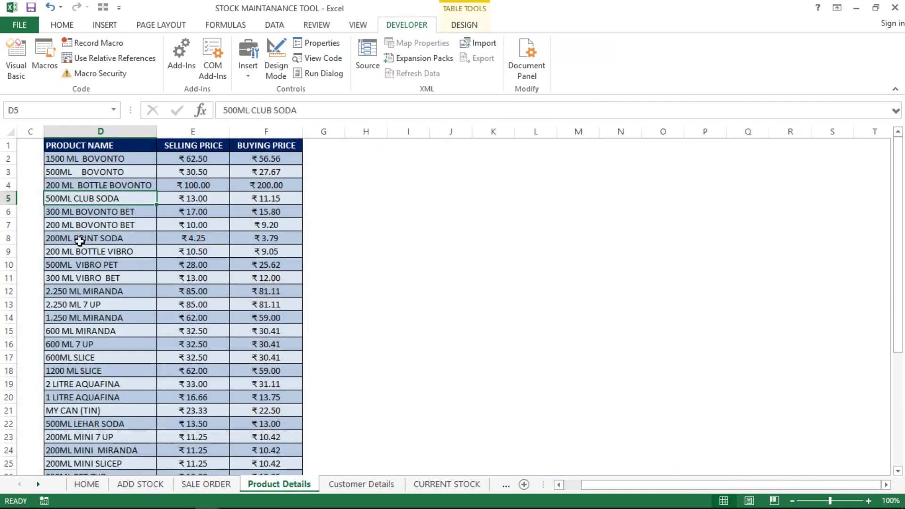
left_click(354, 485)
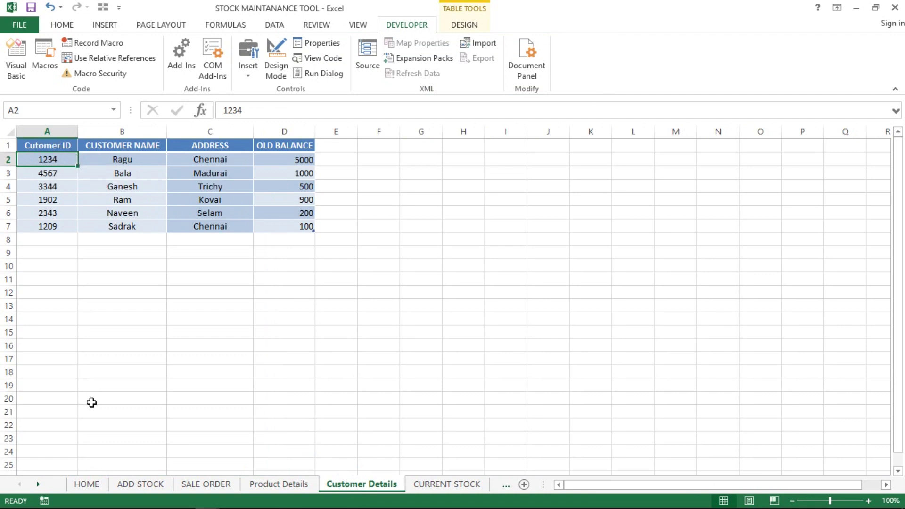
left_click(90, 485)
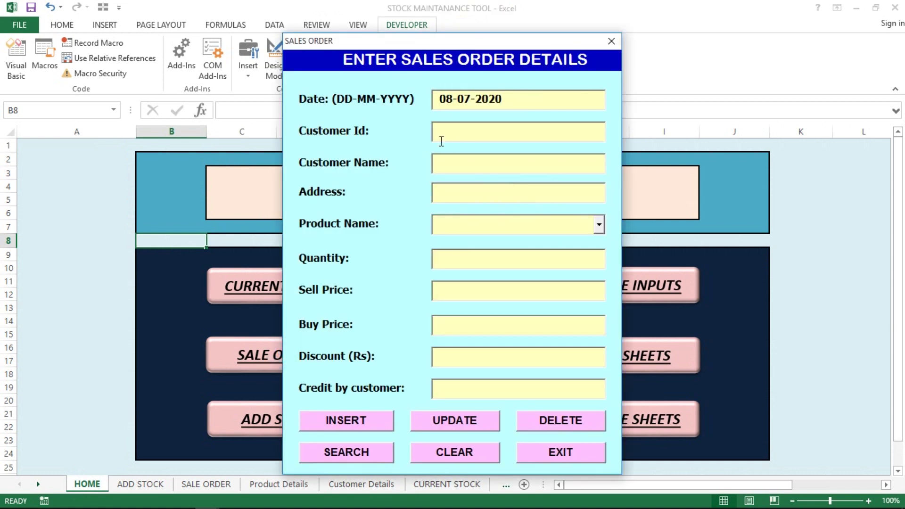
- Enter an unknown customer ID in the sales order form and dismiss the new-customer message
left_click(460, 136)
type("9087")
left_click(458, 161)
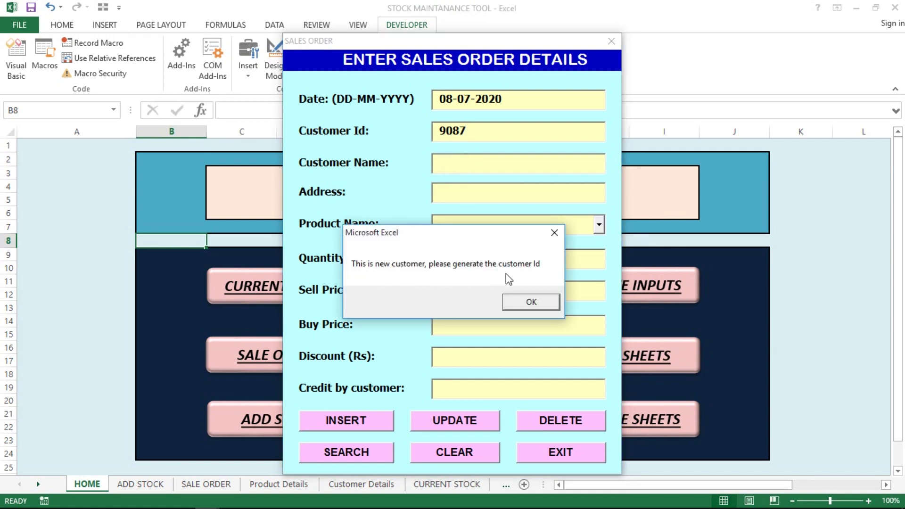
left_click(537, 304)
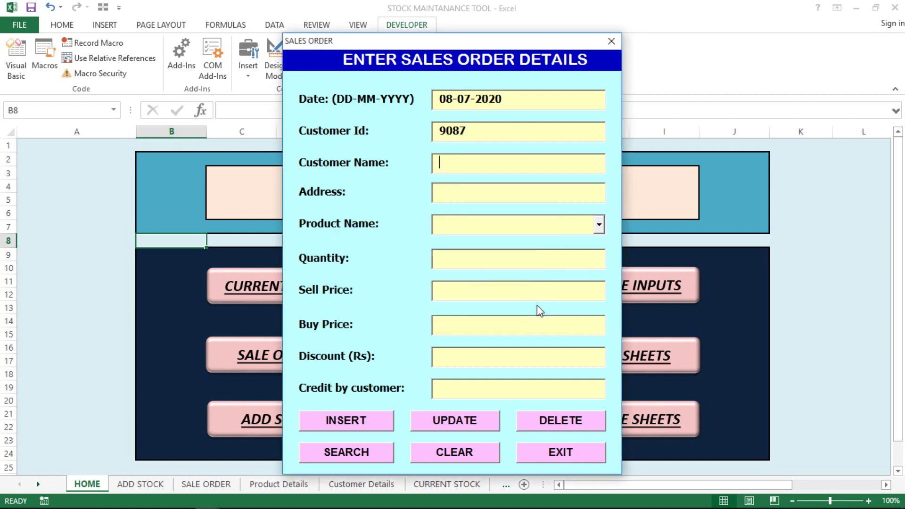
- Choose 300 ML BOVONTO BET so prices 17 and 15.8 fill in, then close the form
left_click(504, 155)
left_click(600, 225)
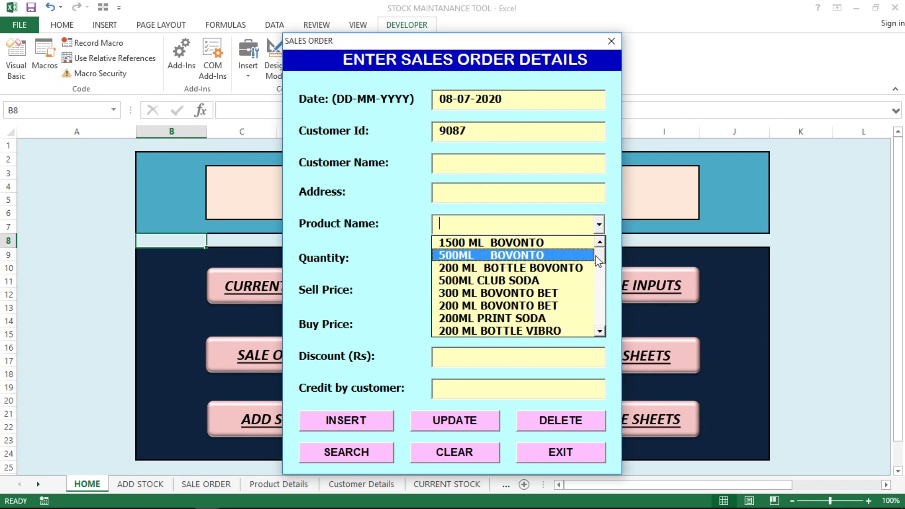
left_click(529, 293)
left_click(513, 255)
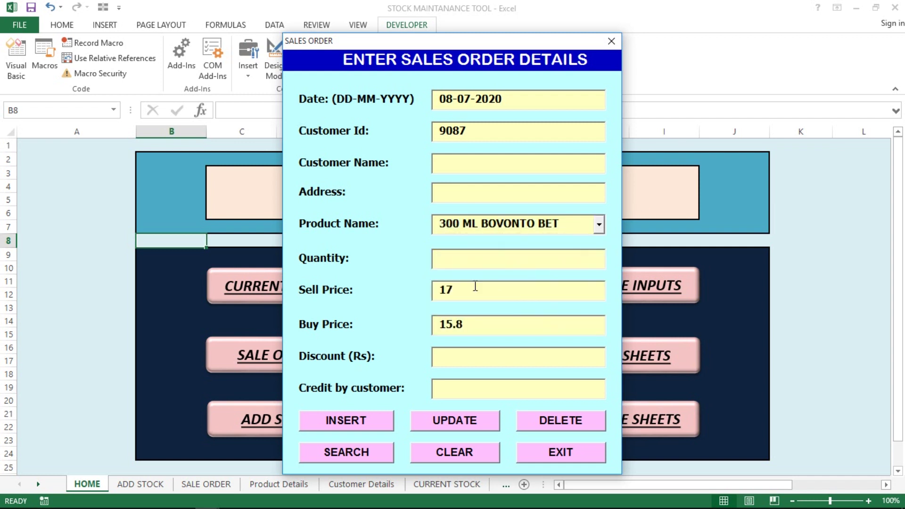
left_click(567, 455)
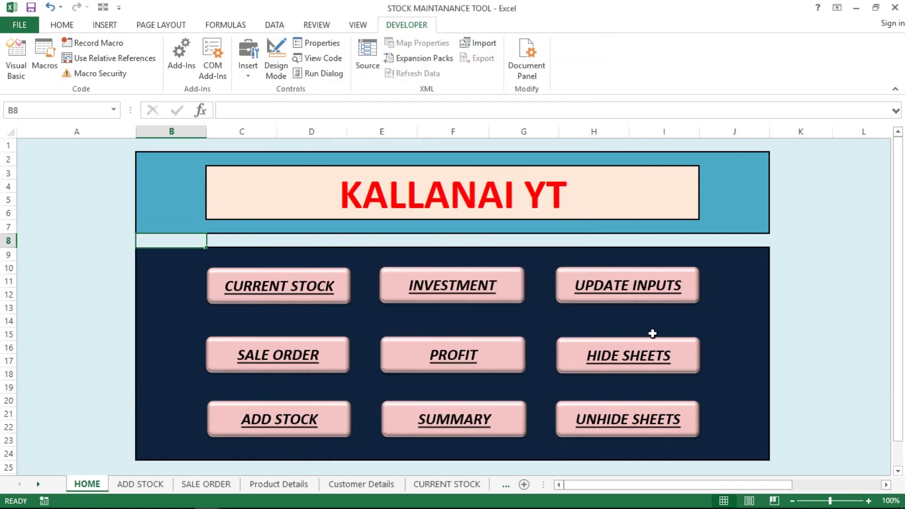
- Open and close the input details form from the dashboard
left_click(652, 287)
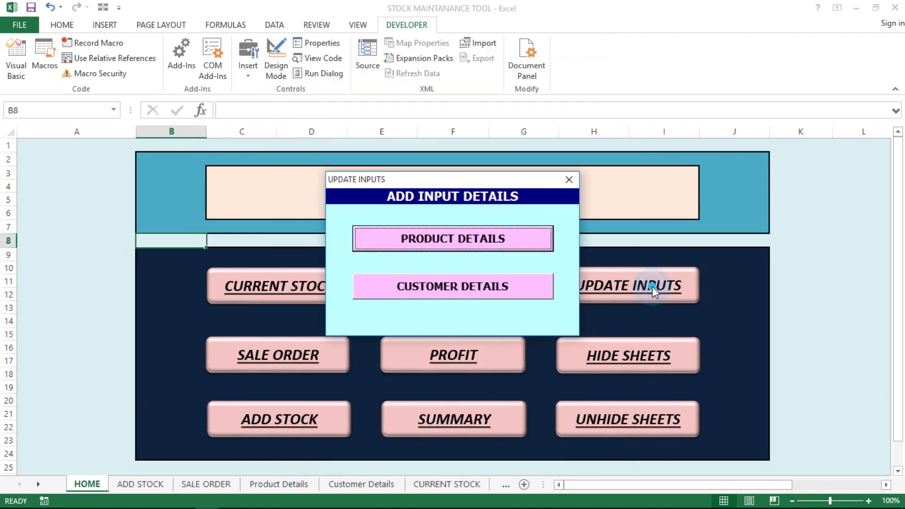
left_click(571, 178)
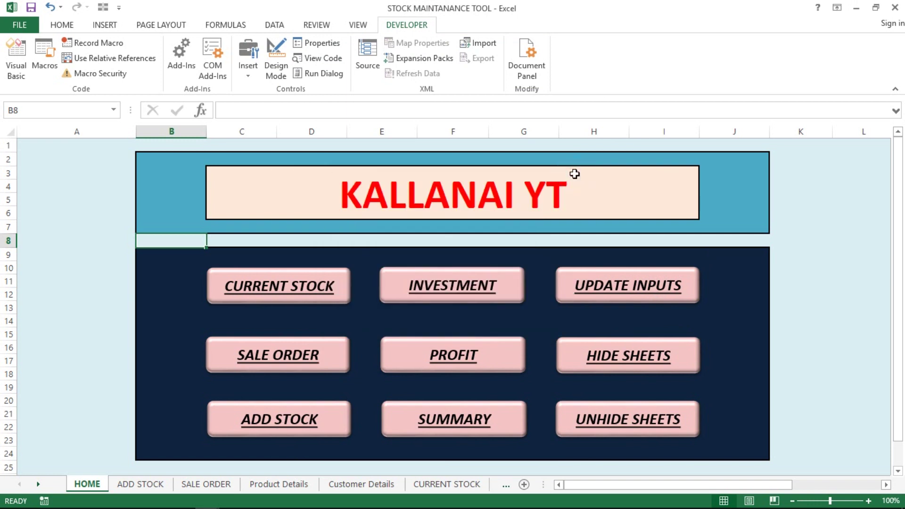
left_click(549, 295)
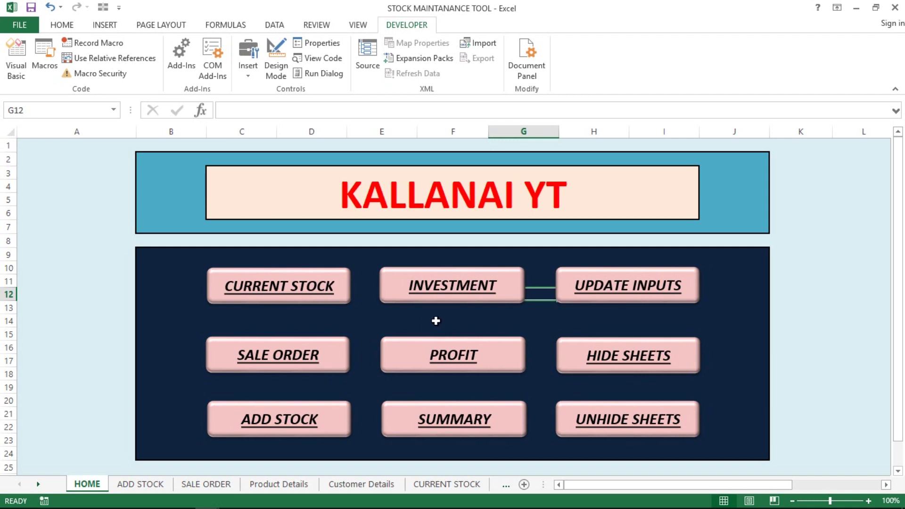
left_click(437, 320)
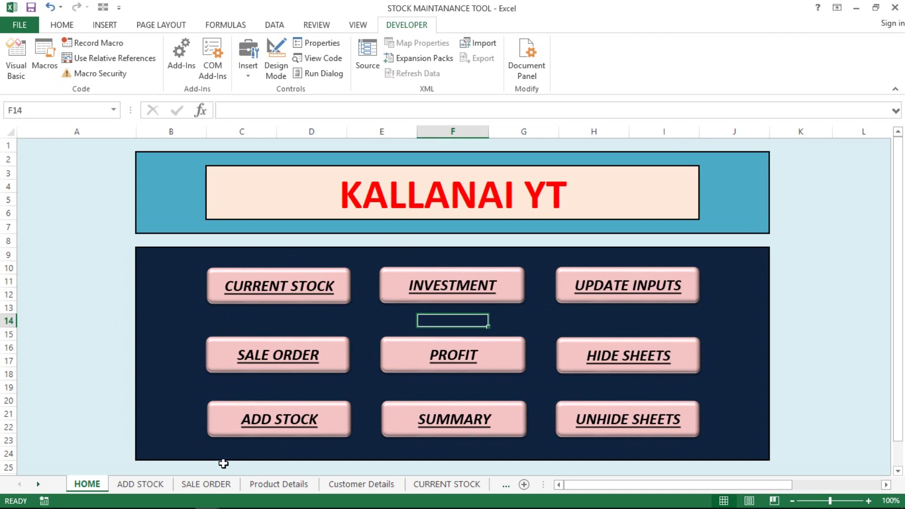
- Try hiding sheets with a wrong password, dismiss the warning, and open Customer Details
left_click(591, 363)
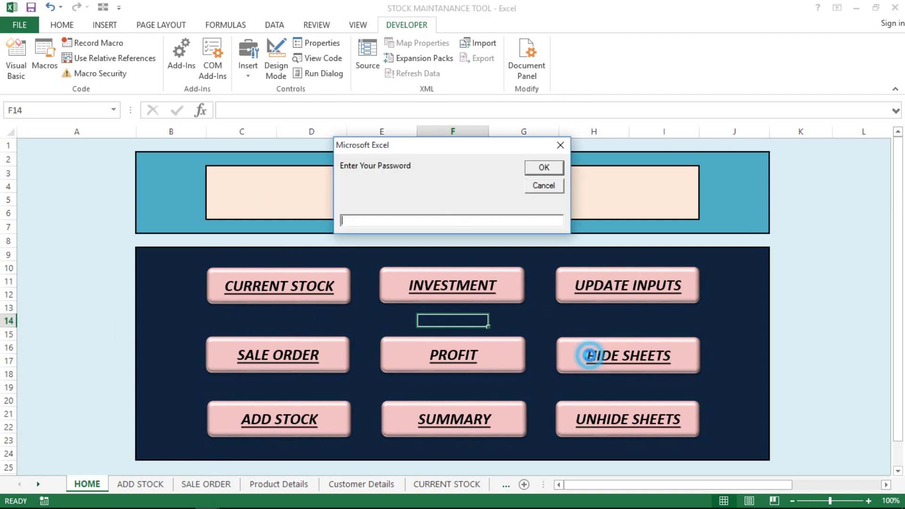
left_click(537, 187)
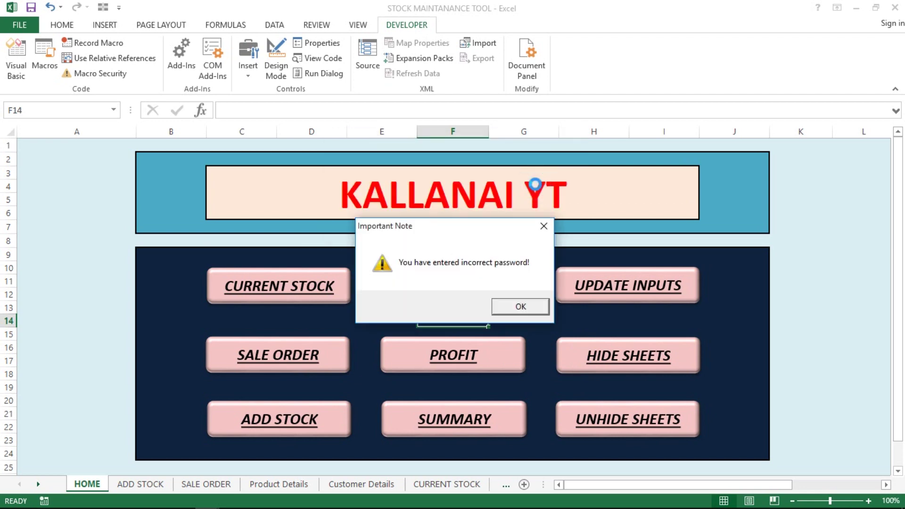
left_click(516, 307)
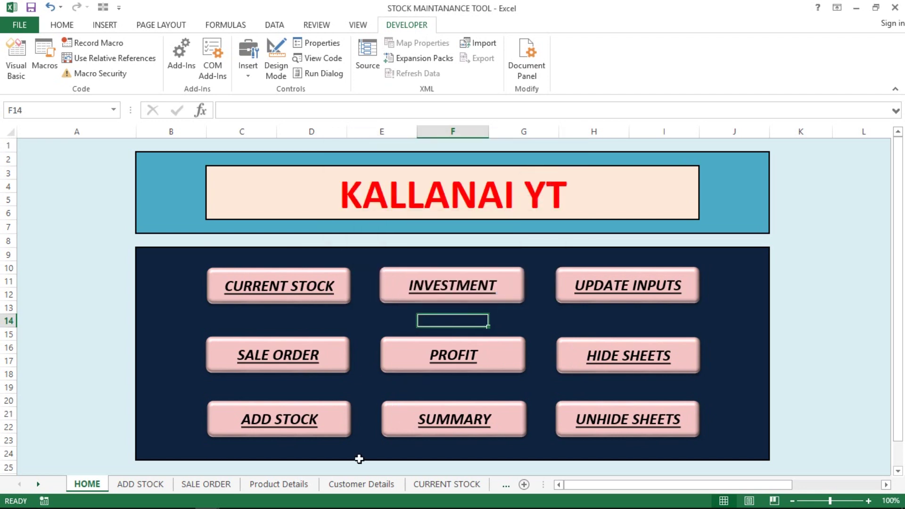
left_click(362, 484)
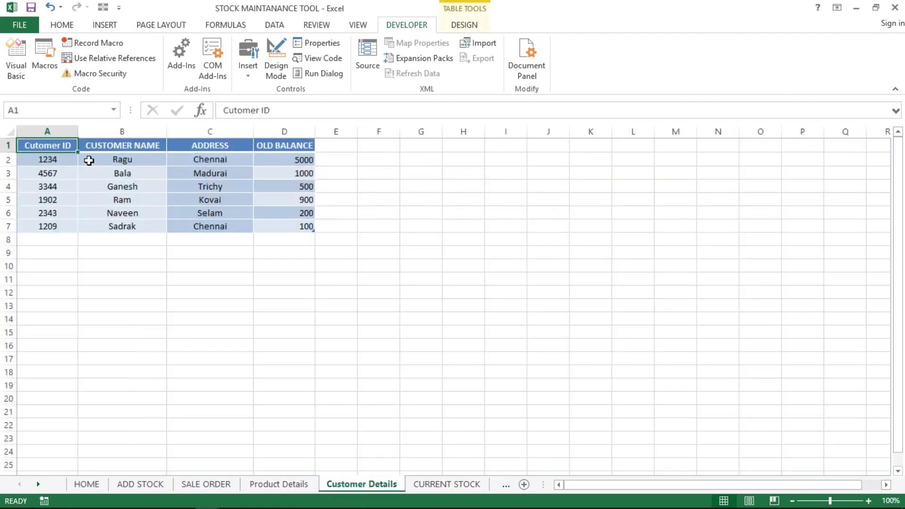
- Select all customer IDs and step through the Customer ID column
left_click(63, 162)
key("Up")
left_click(62, 162)
key("ctrl+shift+Down")
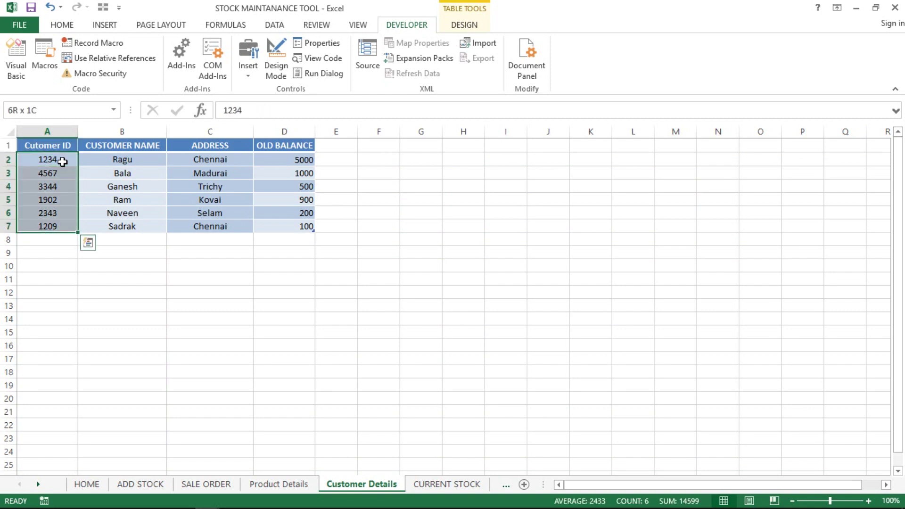
key("ctrl+Down")
key("ctrl+Up")
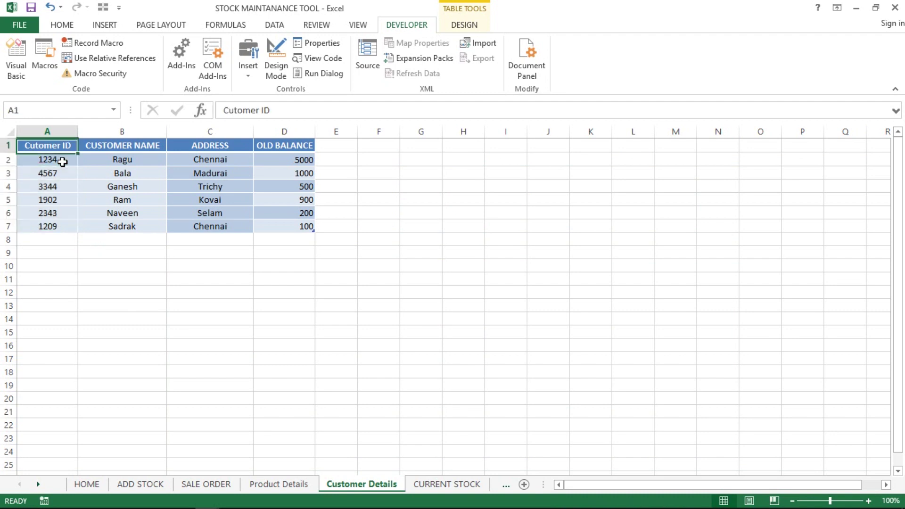
key("Down")
- Select the full customer records, return to the header, then go back to HOME
key("Down")
key("Down")
key("Down")
key("Down")
key("Down")
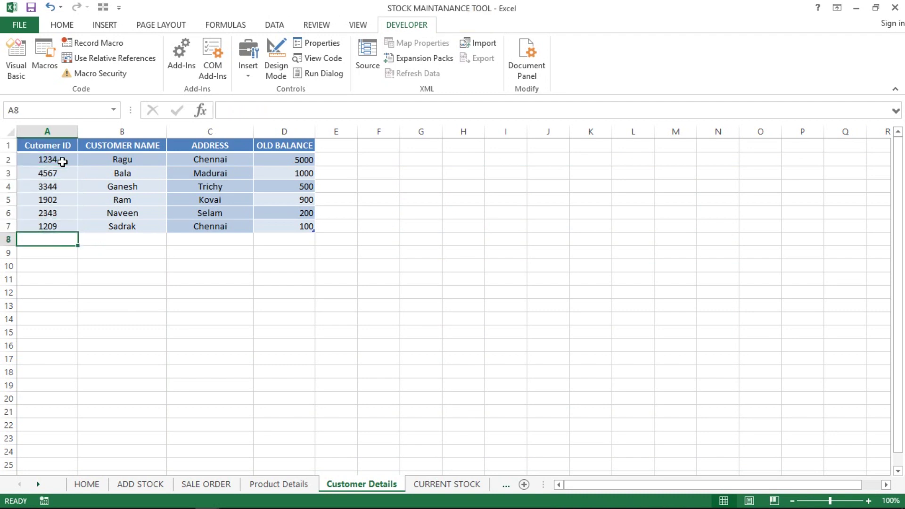
key("Up")
key("ctrl+Up")
key("Down")
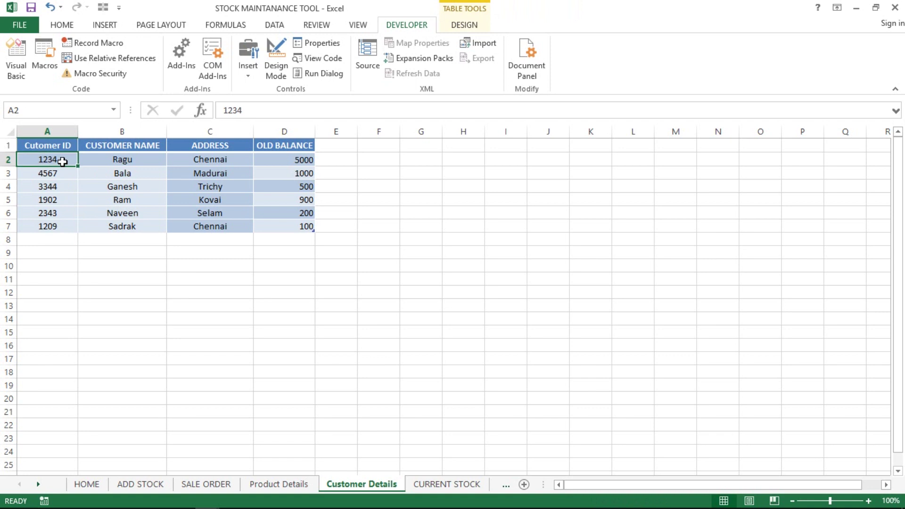
key("ctrl+shift+Right")
key("ctrl+shift+Down")
key("ctrl+Up")
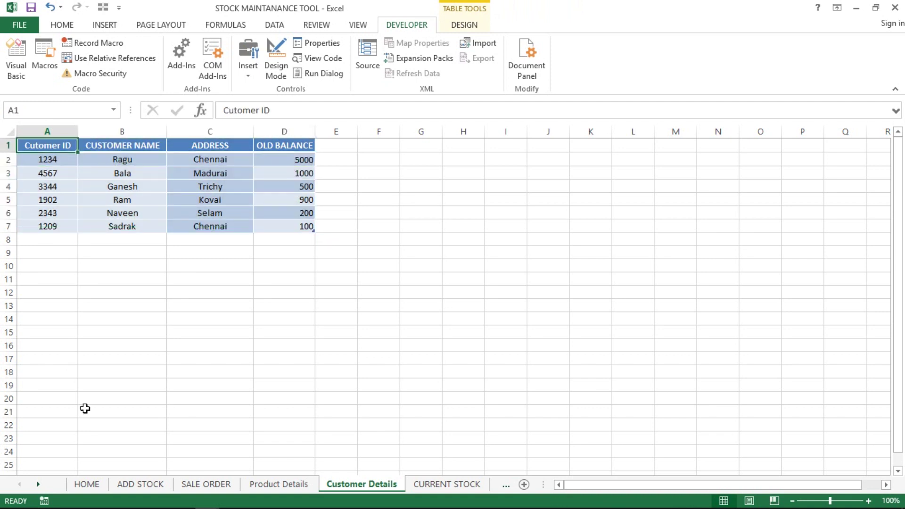
left_click(86, 484)
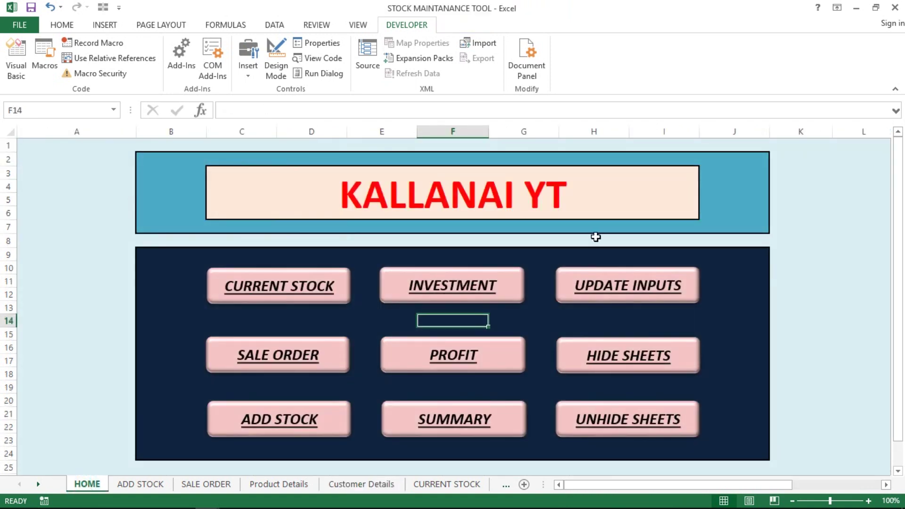
- In the Customer Details form, enter the new customer's ID and name, correcting typos
left_click(608, 284)
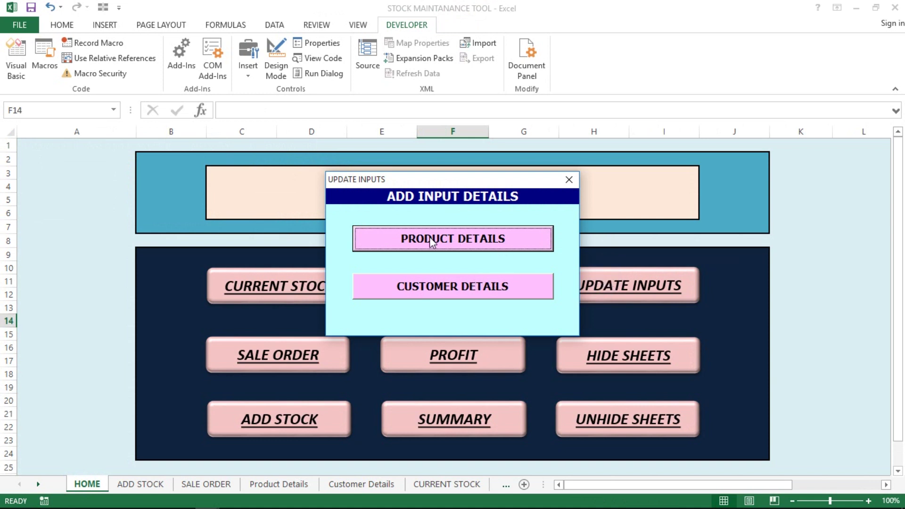
left_click(436, 287)
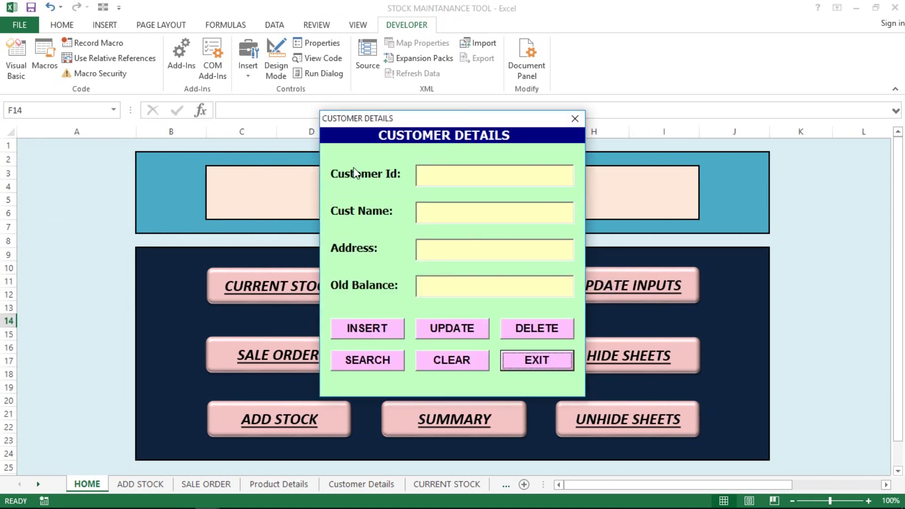
left_click(431, 181)
type("1")
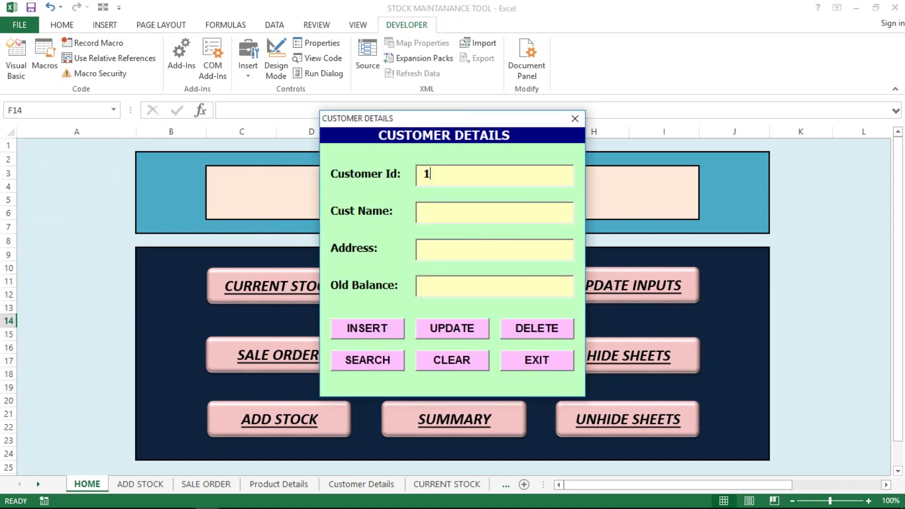
type("444")
left_click(439, 219)
type("Ram")
left_click(477, 209)
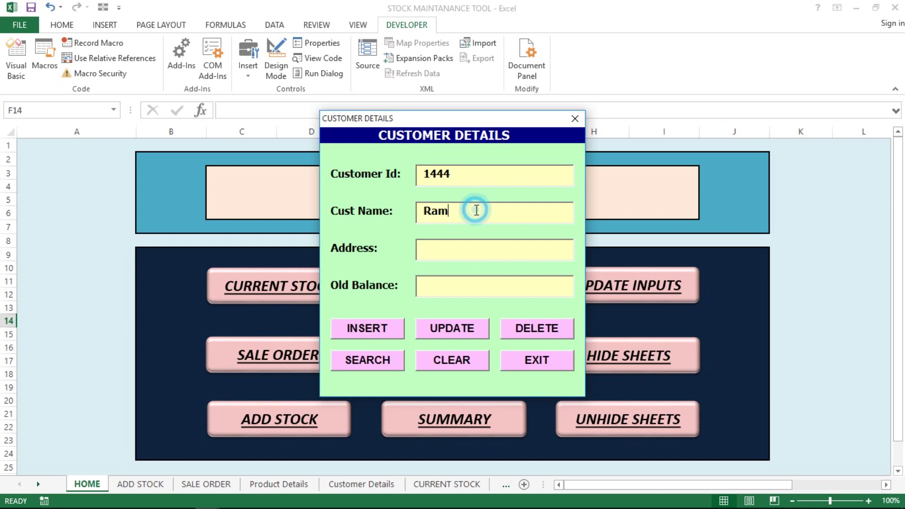
key("BackSpace")
key("BackSpace")
key("BackSpace")
key("shift+Tab")
type("sa")
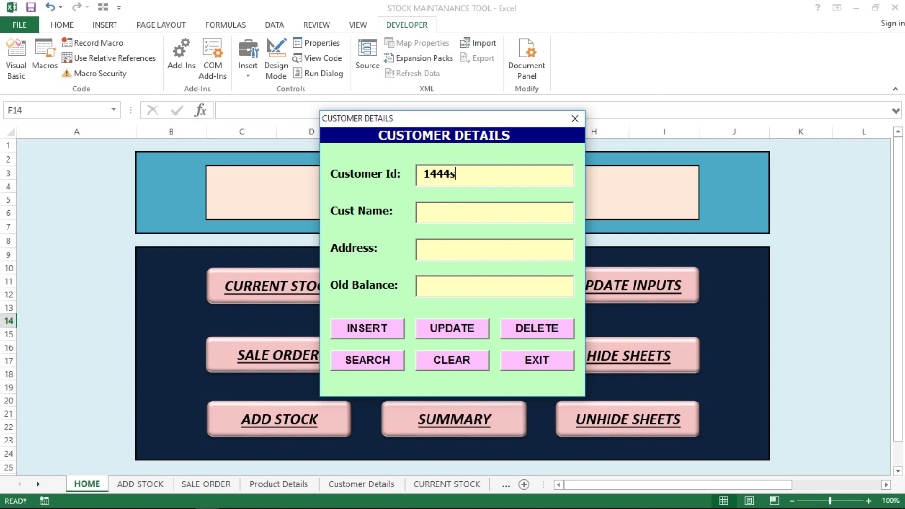
left_click(467, 210)
type("SAthy")
key("BackSpace")
key("BackSpace")
key("BackSpace")
type("ya")
- Enter address Tricy and old balance 2000, insert the record, and exit the form
left_click(467, 248)
type("Tricy")
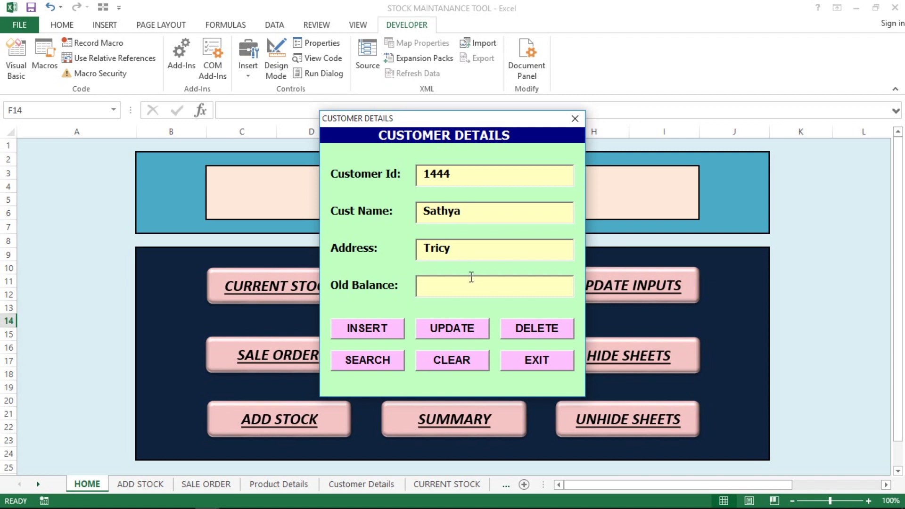
left_click(471, 280)
type("2000")
left_click(373, 330)
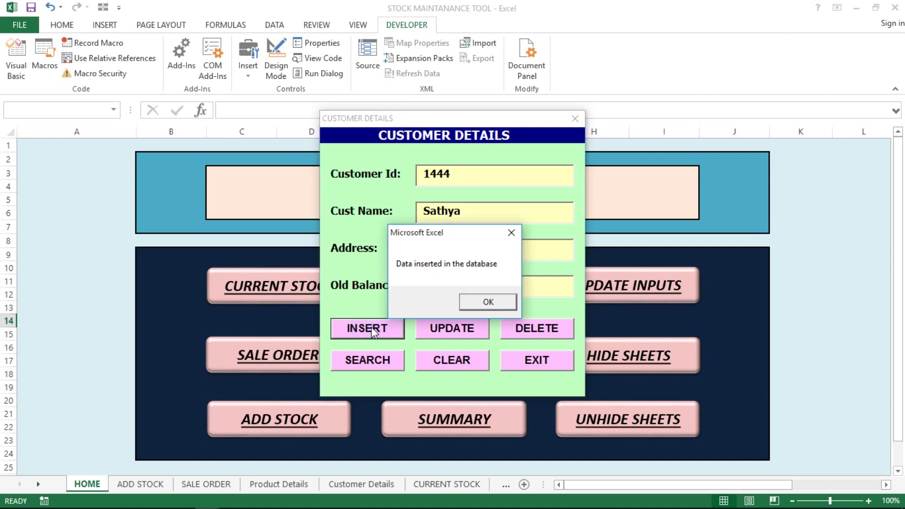
left_click(489, 302)
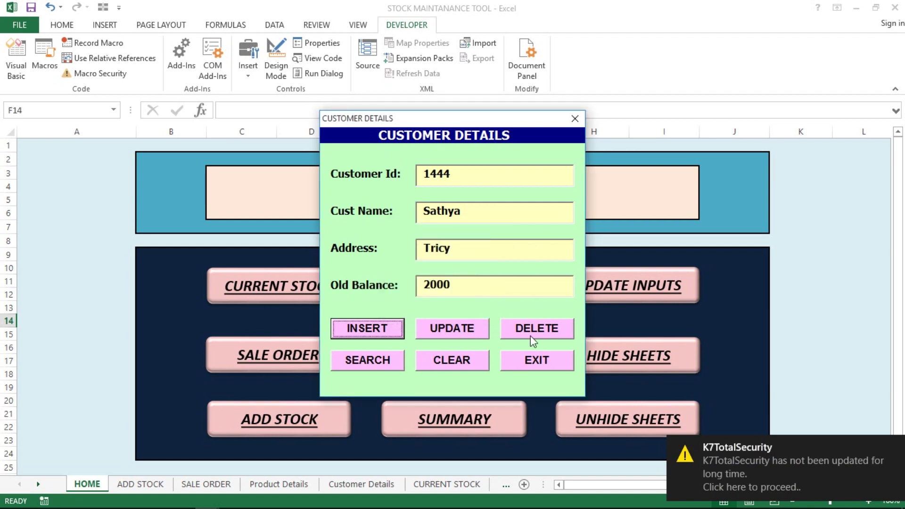
left_click(535, 361)
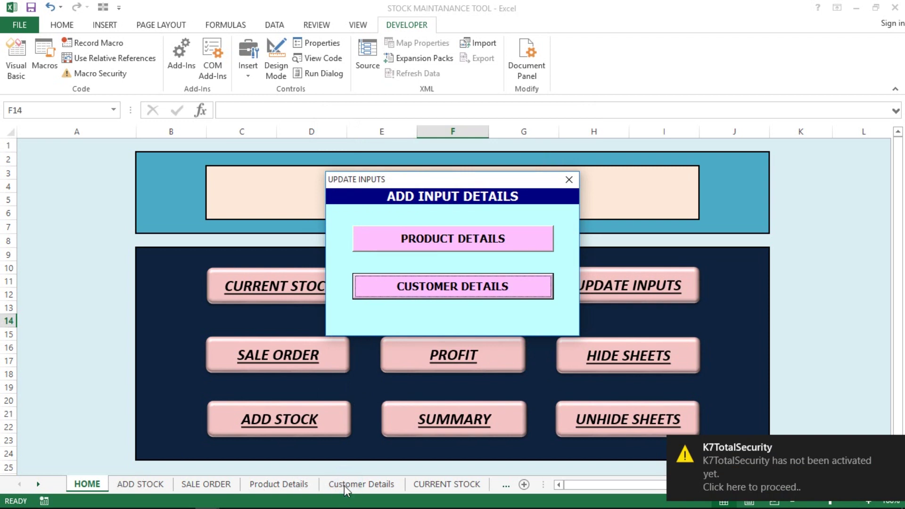
- On the Customer Details sheet, select row 8 and the whole customer table including it
left_click(568, 179)
left_click(339, 485)
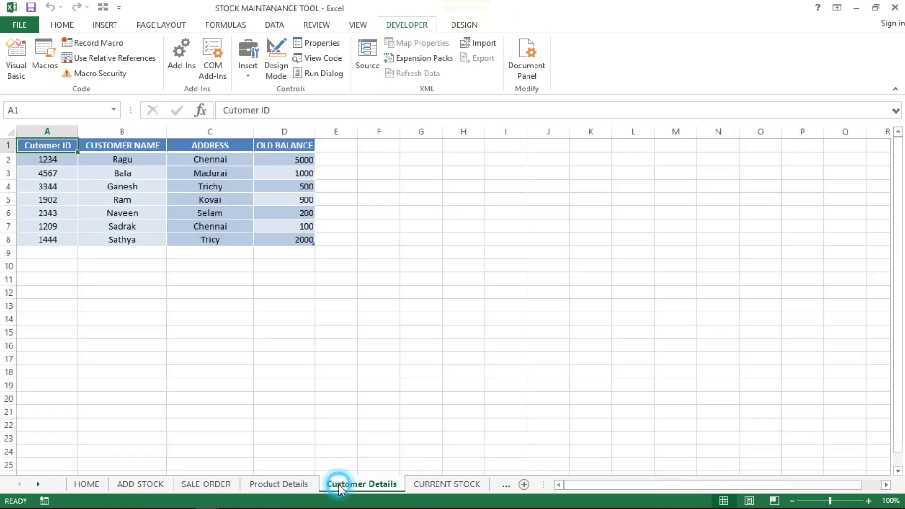
left_click(9, 240)
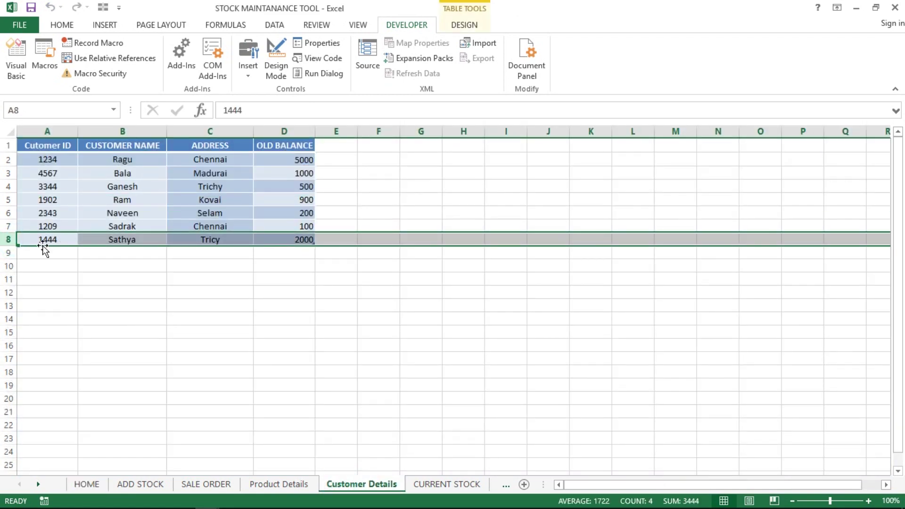
left_click(53, 149)
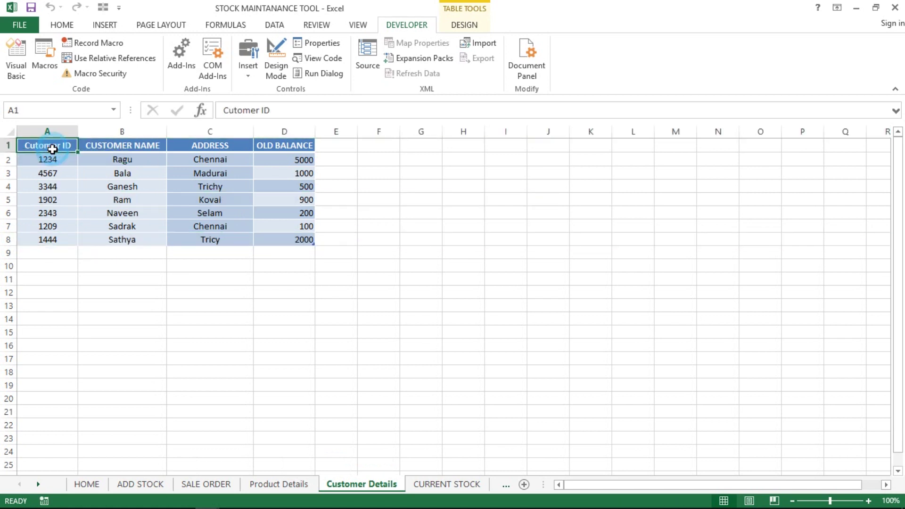
key("ctrl+shift+Right")
key("ctrl+shift+Down")
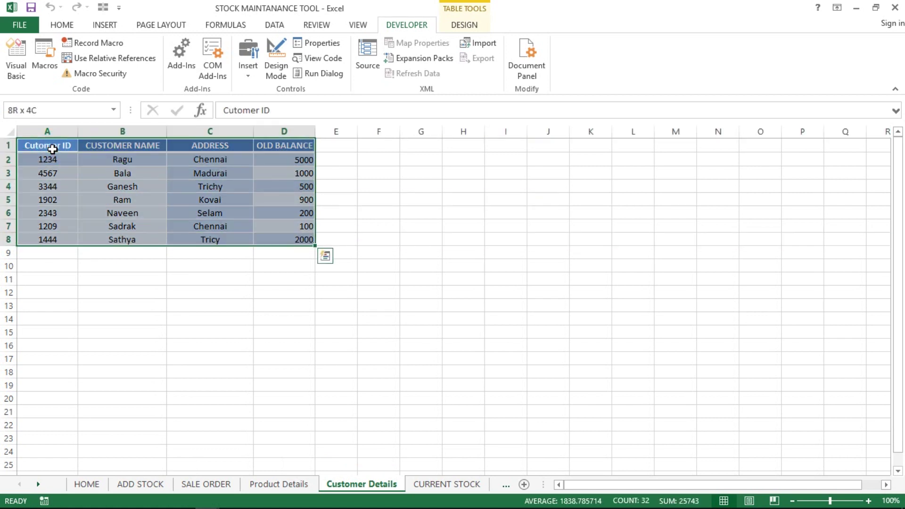
key("ctrl+Down")
key("Up")
key("Up")
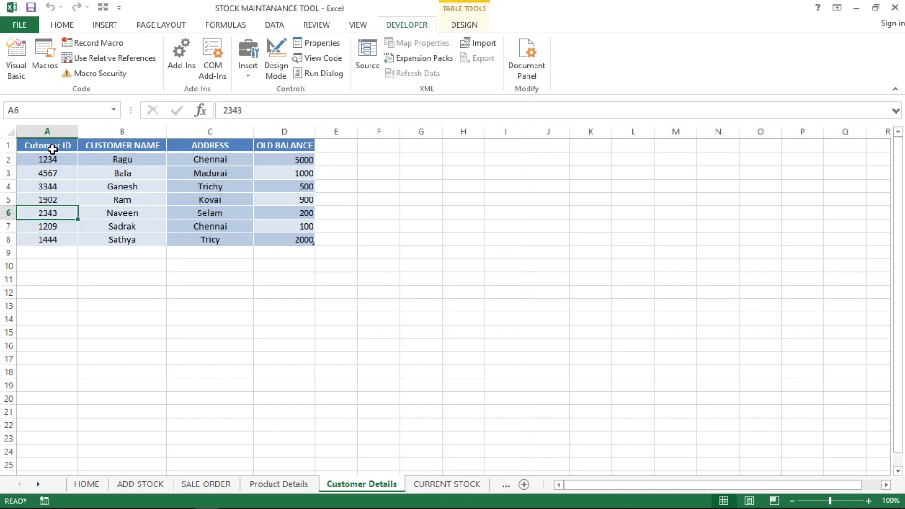
key("Up")
key("Up")
key("Up")
key("Up")
key("ctrl+shift+Right")
key("ctrl+shift+Down")
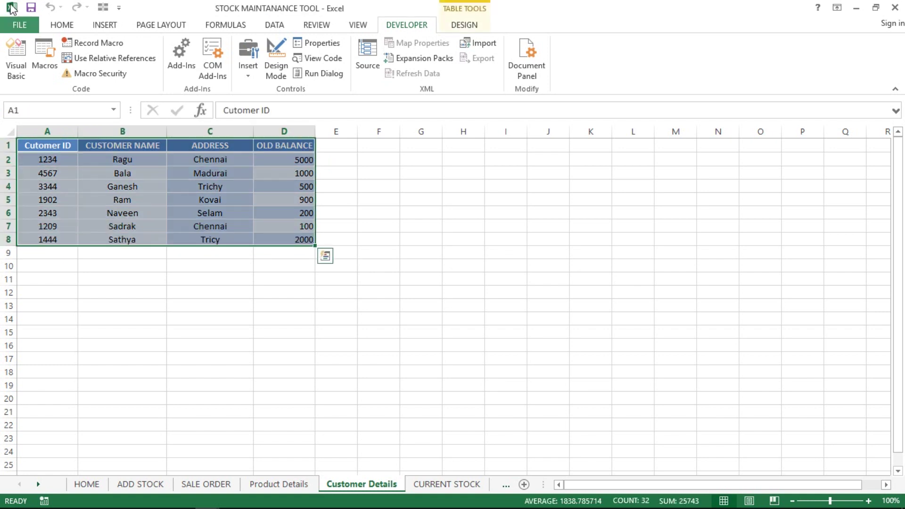
- Select the new customer's data in row 8 from A8, then return to HOME
left_click(97, 26)
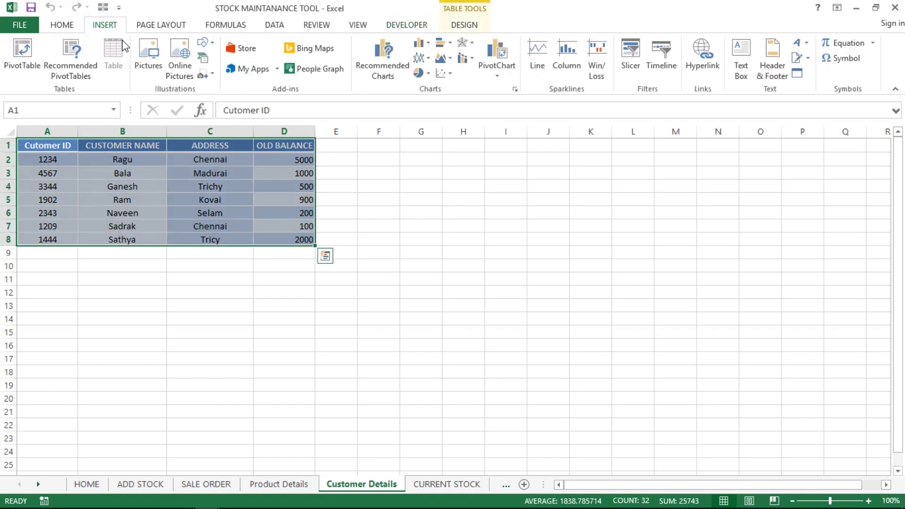
left_click(80, 172)
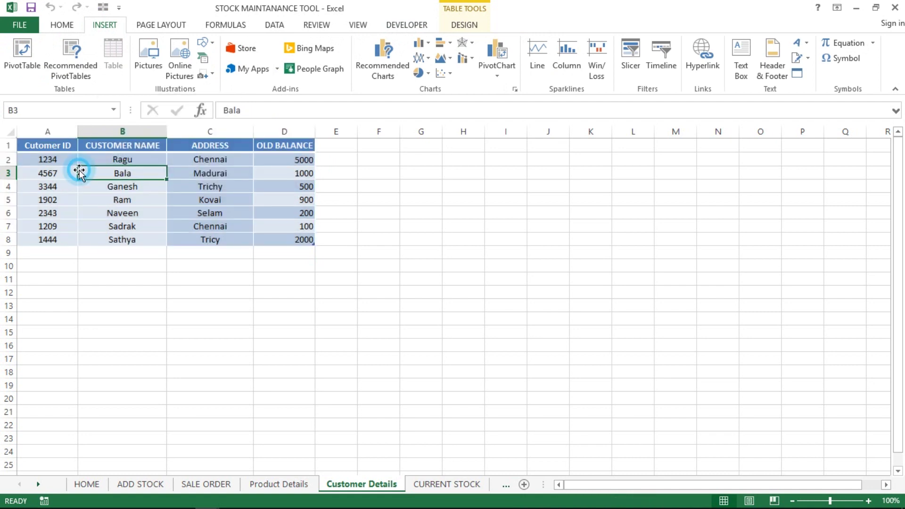
left_click(45, 241)
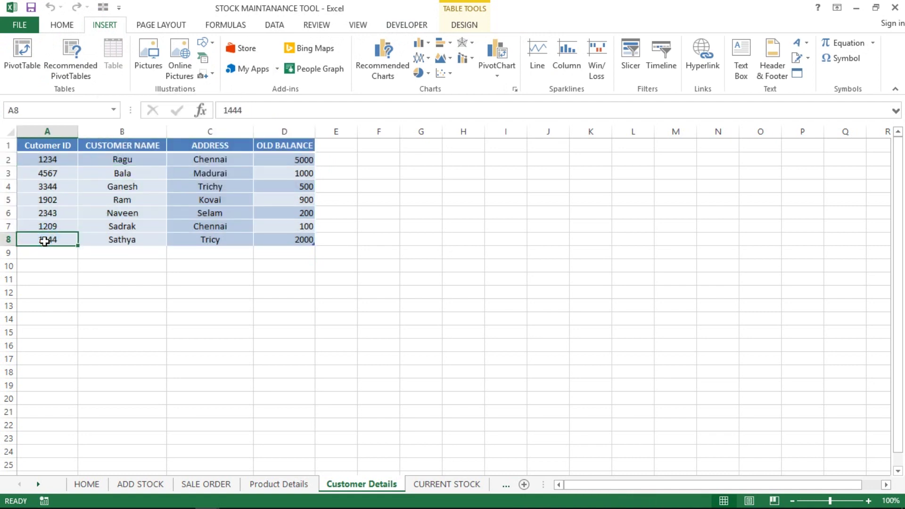
key("ctrl+shift+Right")
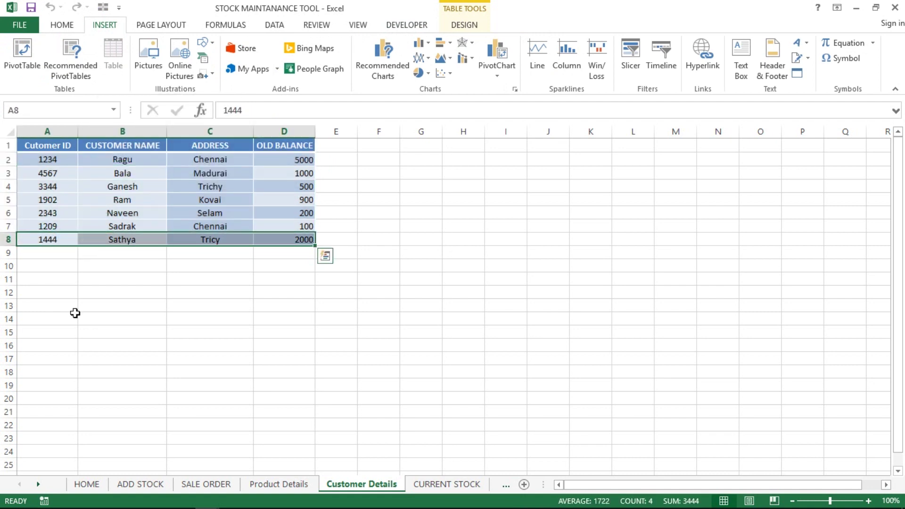
left_click(87, 484)
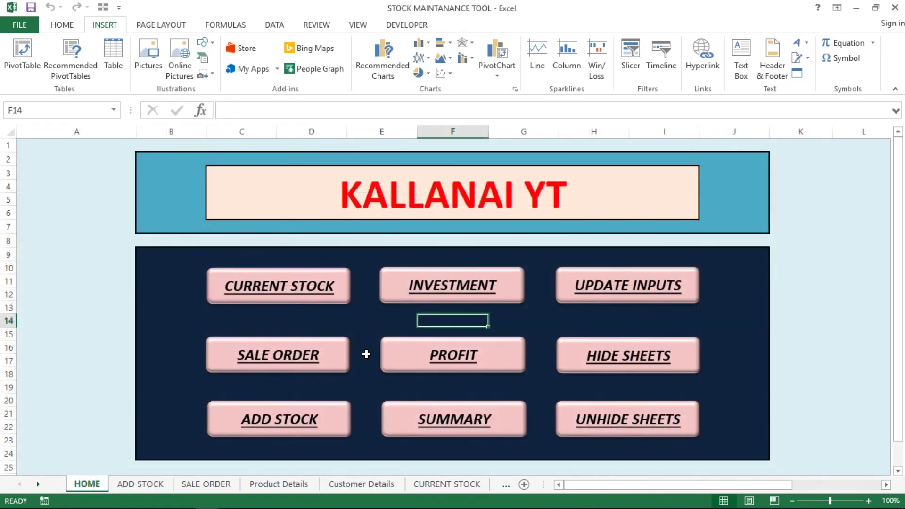
- In the Customer Details form, enter the customer's ID and a new name
left_click(564, 295)
left_click(469, 287)
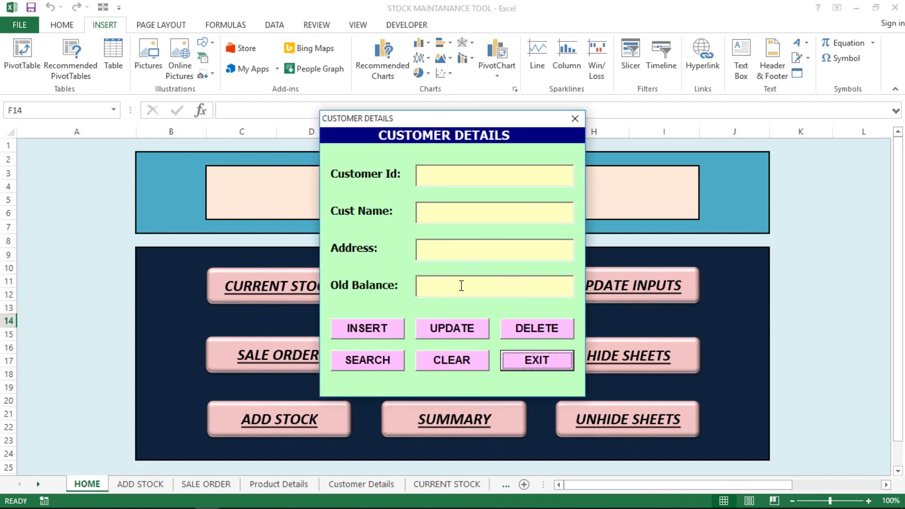
left_click(441, 177)
type("444")
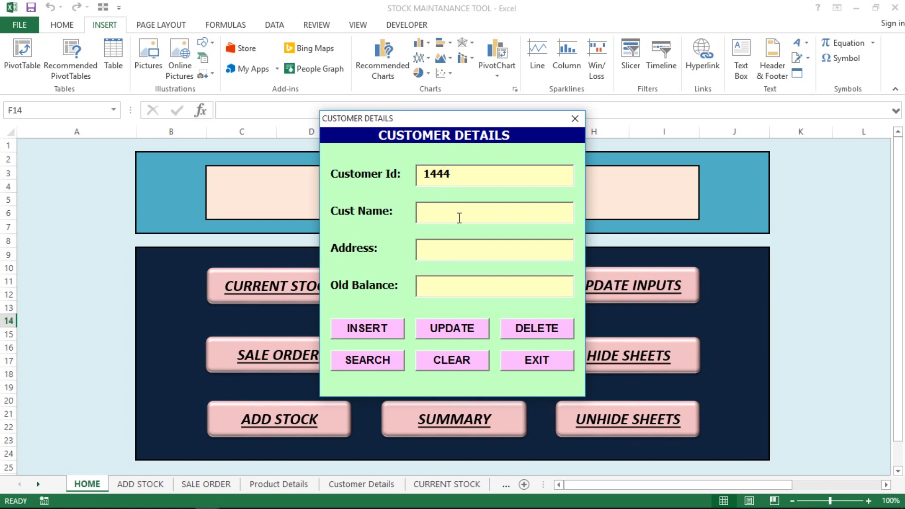
left_click(459, 218)
type("Rajesh")
- Set address Madurai and old balance 1000, confirm the update, and exit the form
left_click(461, 251)
type("Madir")
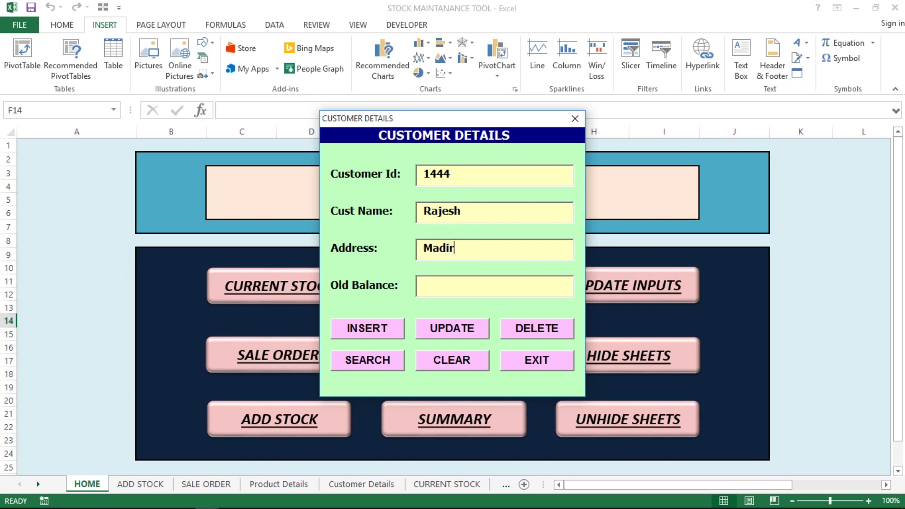
type("ol")
key("BackSpace")
key("BackSpace")
key("BackSpace")
type("rai")
left_click(430, 289)
type("1000")
left_click(456, 332)
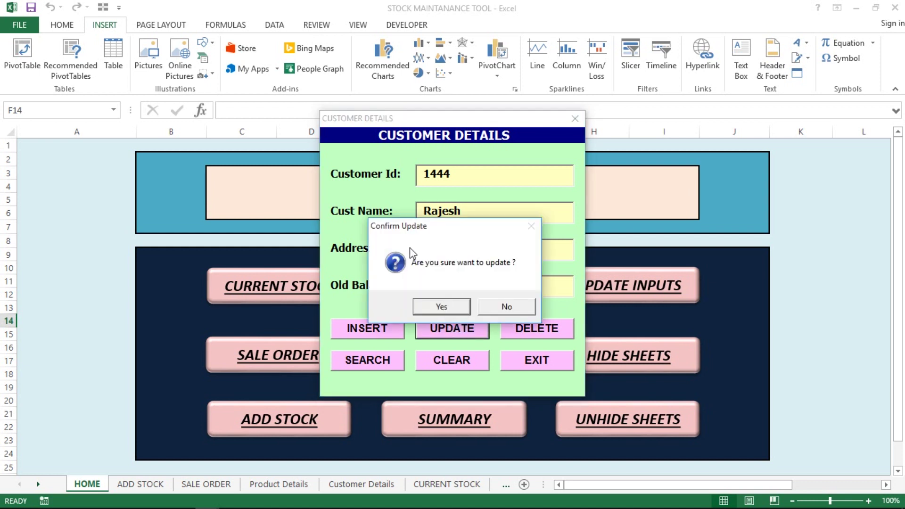
left_click(456, 309)
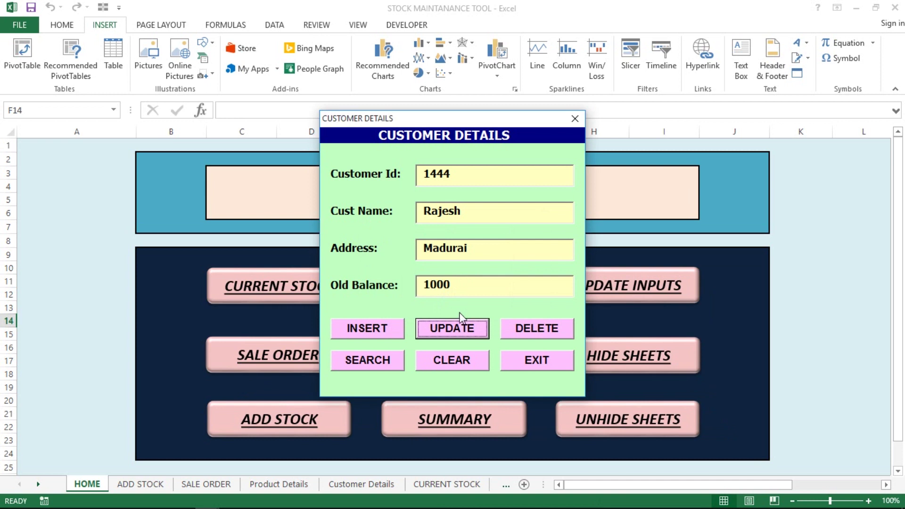
left_click(524, 361)
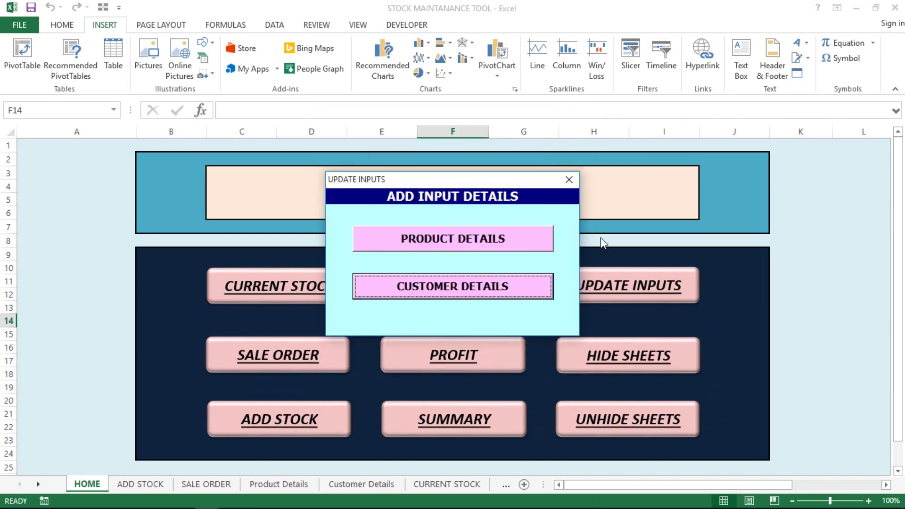
- Check that Customer Details row 8 reads Madurai with balance 1000, then go back to HOME
left_click(571, 178)
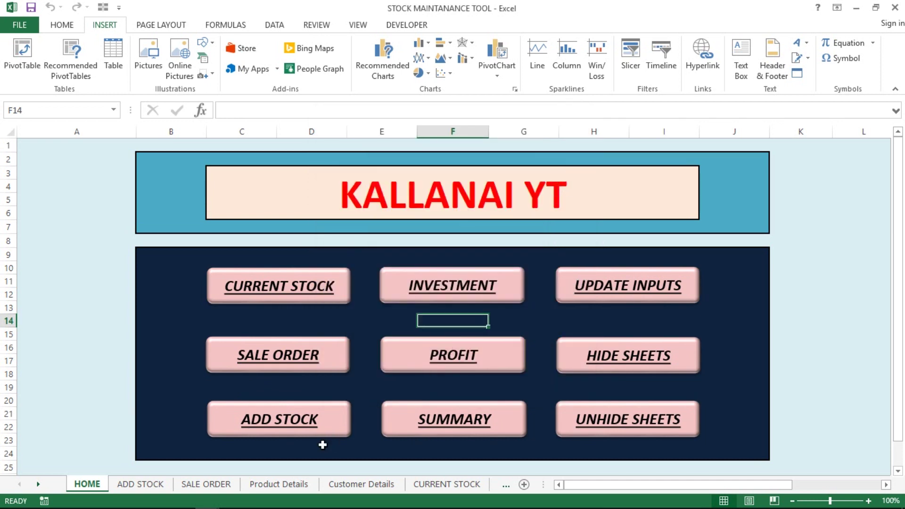
left_click(360, 485)
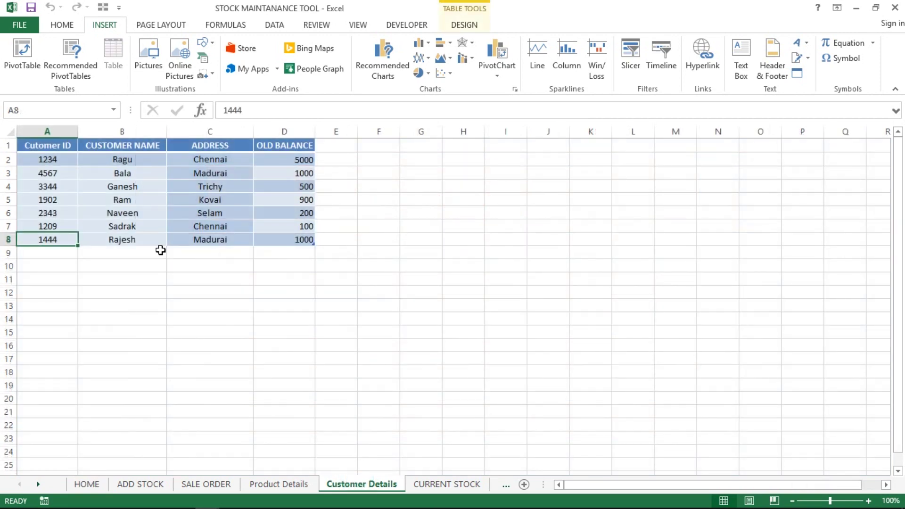
left_click(6, 239)
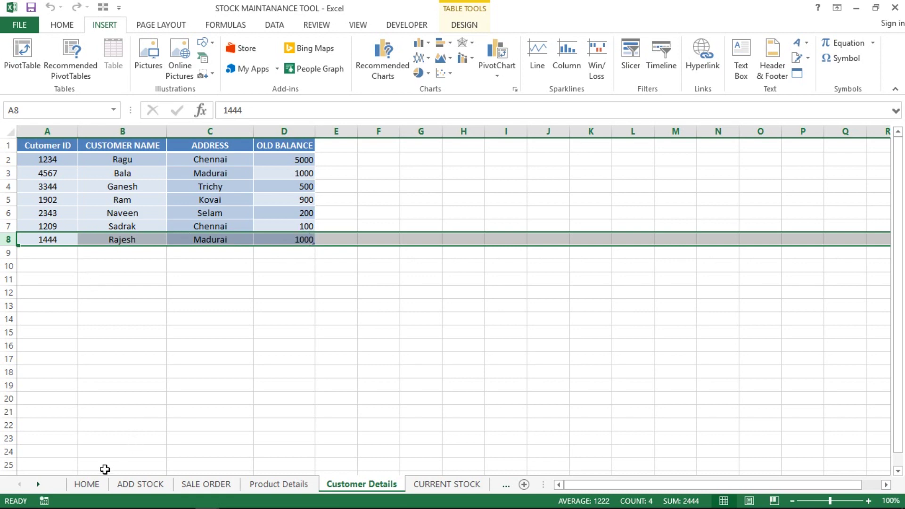
left_click(97, 486)
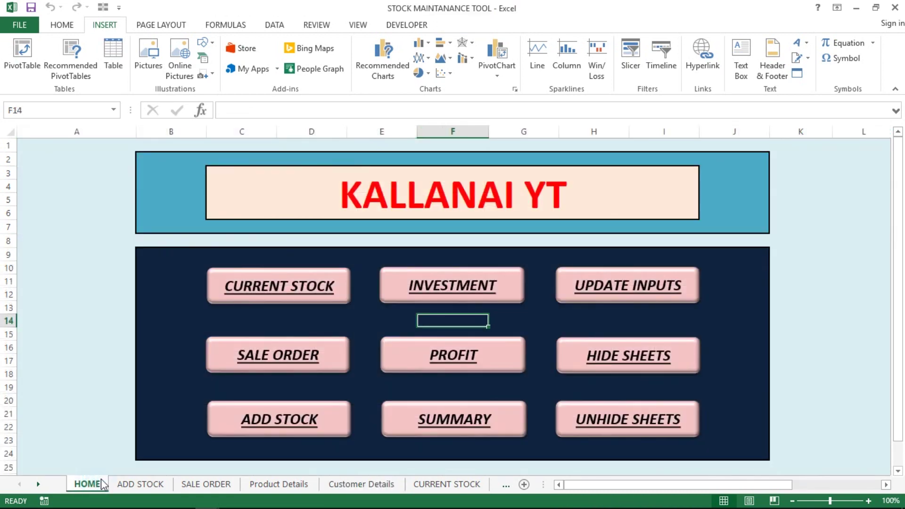
- Open the Customer Details form, look up the row 8 customer by ID, then clear and exit
left_click(598, 282)
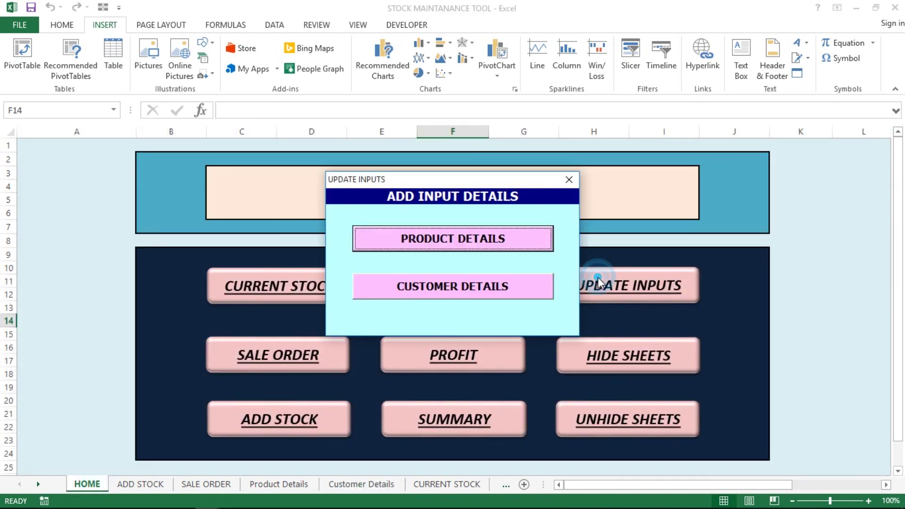
left_click(432, 294)
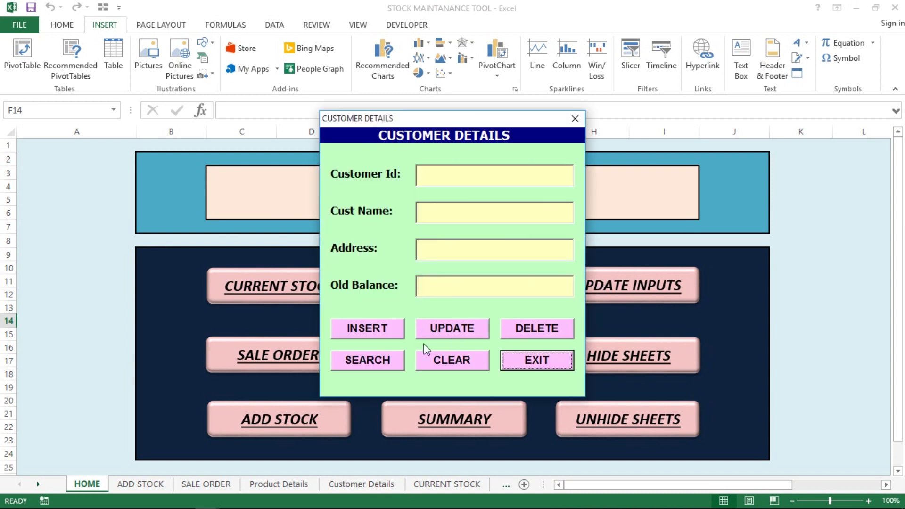
left_click(501, 180)
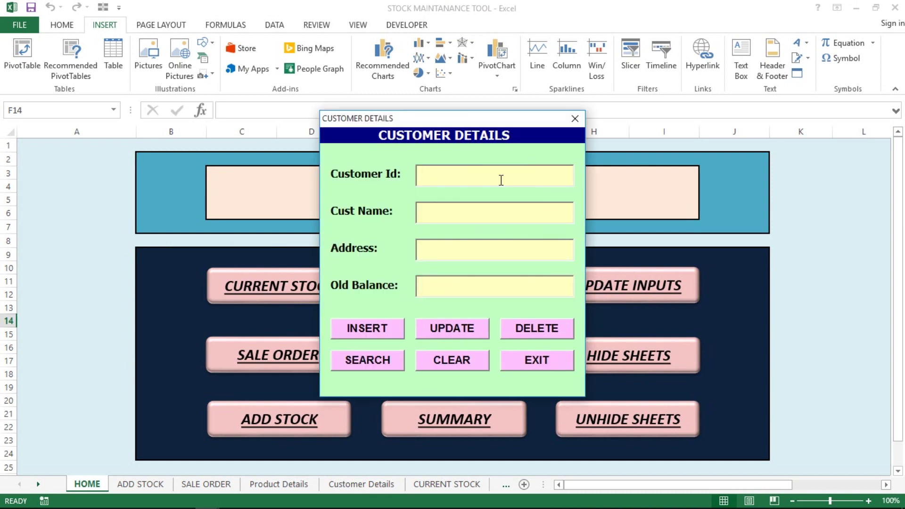
type("14444")
key("BackSpace")
left_click(375, 361)
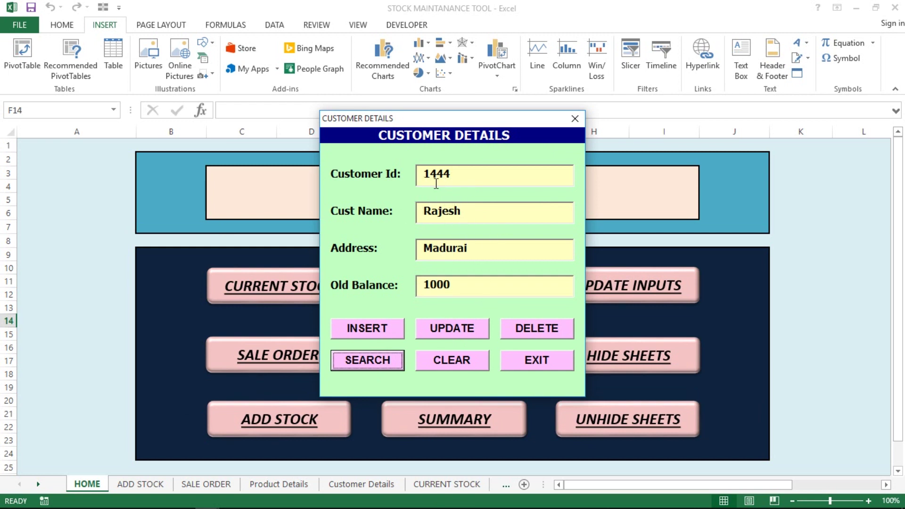
left_click(448, 372)
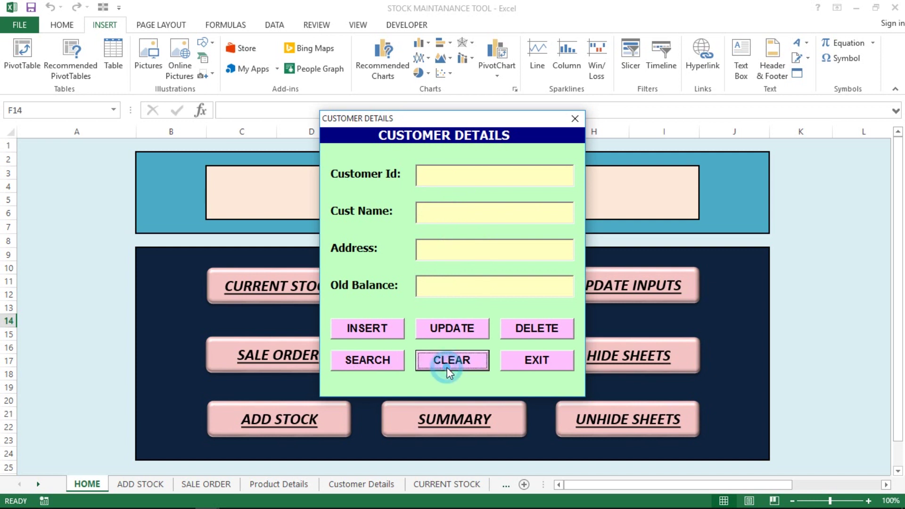
left_click(555, 360)
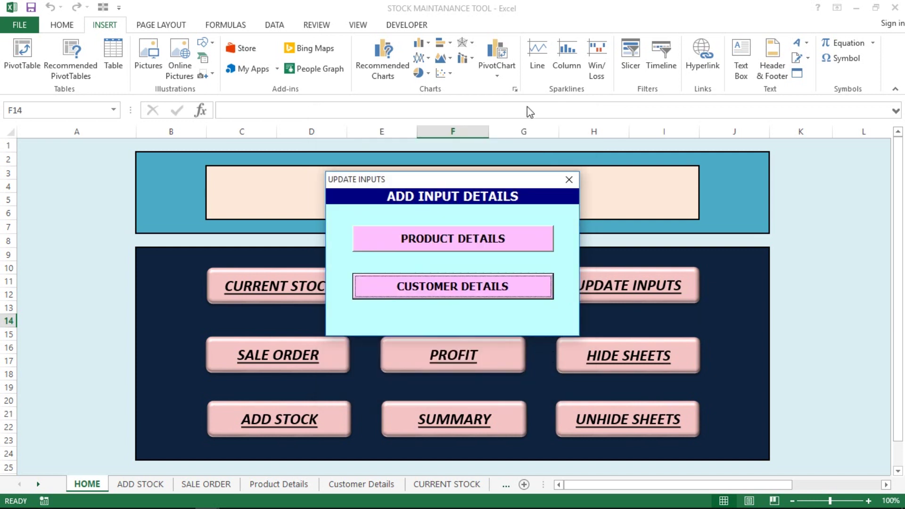
- Reopen the form, retrieve the same customer by ID, and request deletion of the record
left_click(475, 282)
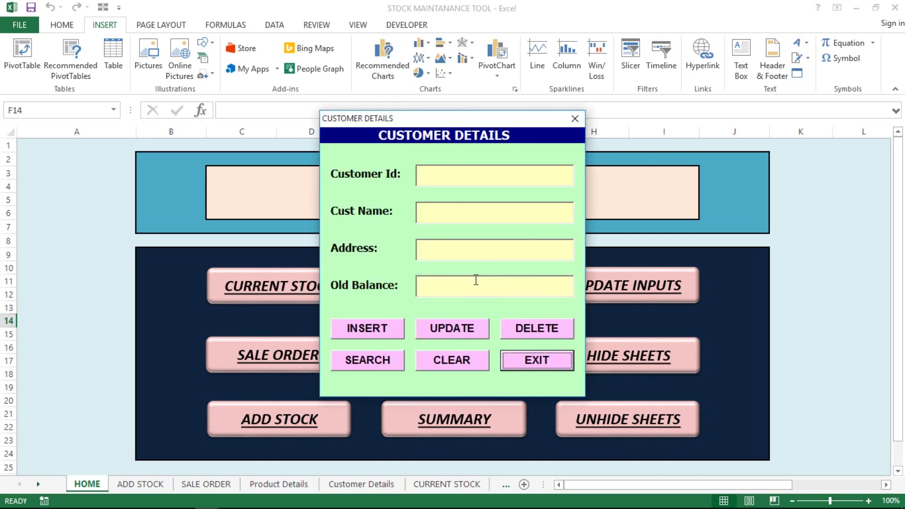
left_click(479, 184)
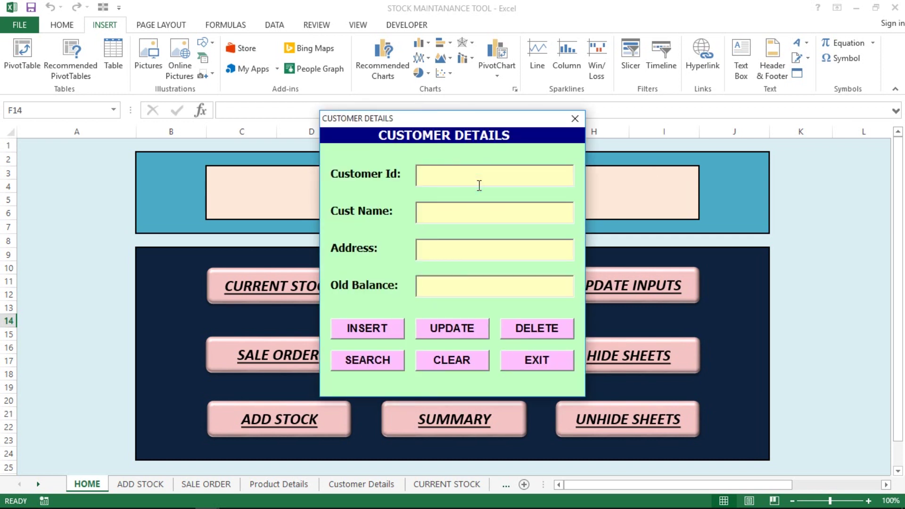
type("14444")
key("BackSpace")
left_click(373, 361)
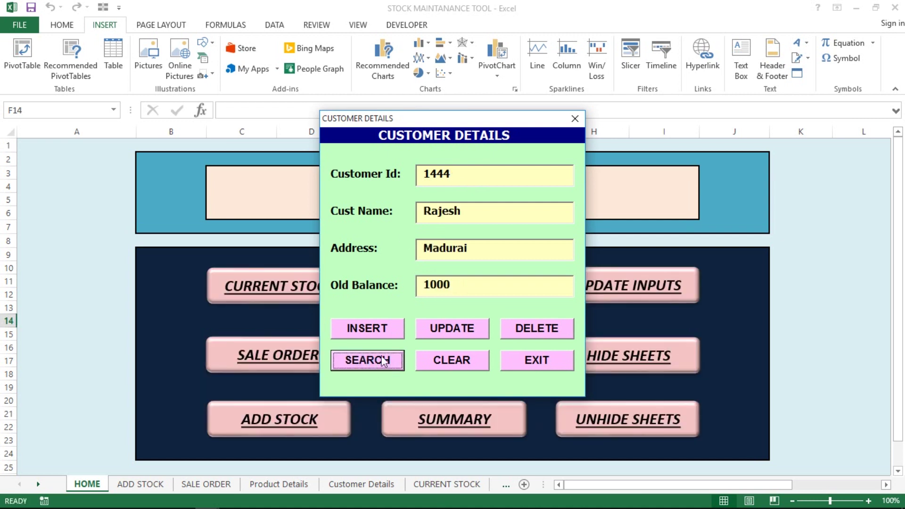
left_click(523, 331)
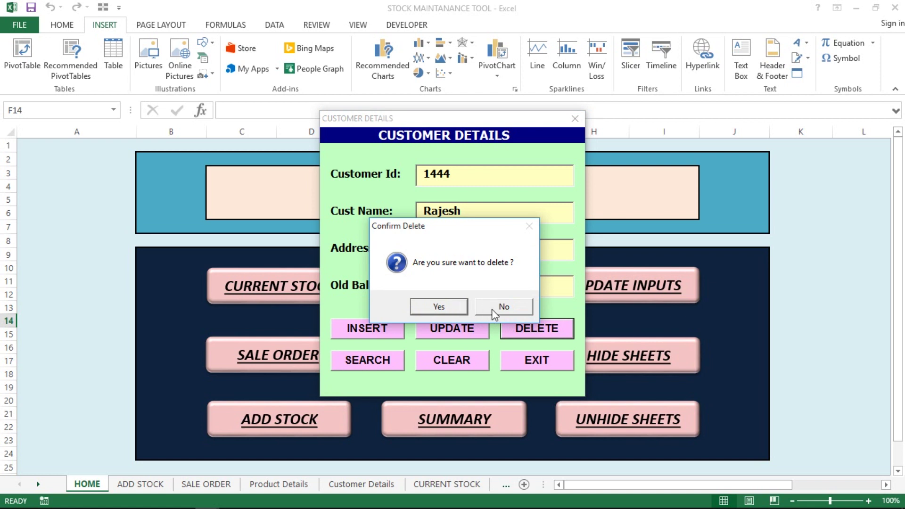
- Confirm the customer deletion, dismiss the notice, and close the Customer Details and Update Inputs forms
left_click(428, 309)
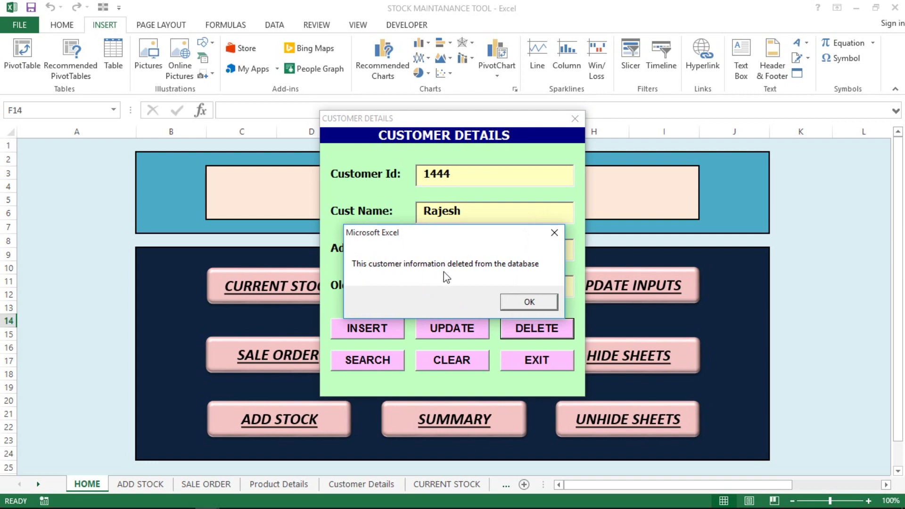
left_click(527, 302)
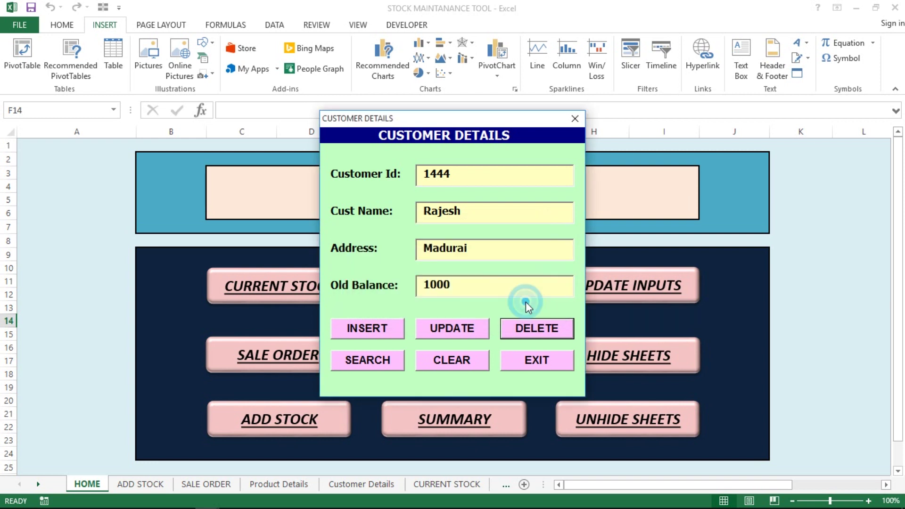
left_click(536, 363)
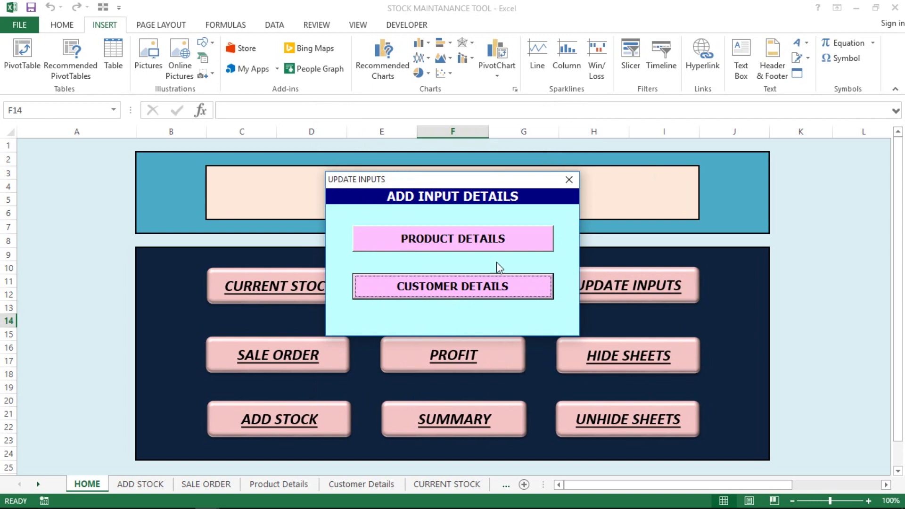
left_click(568, 180)
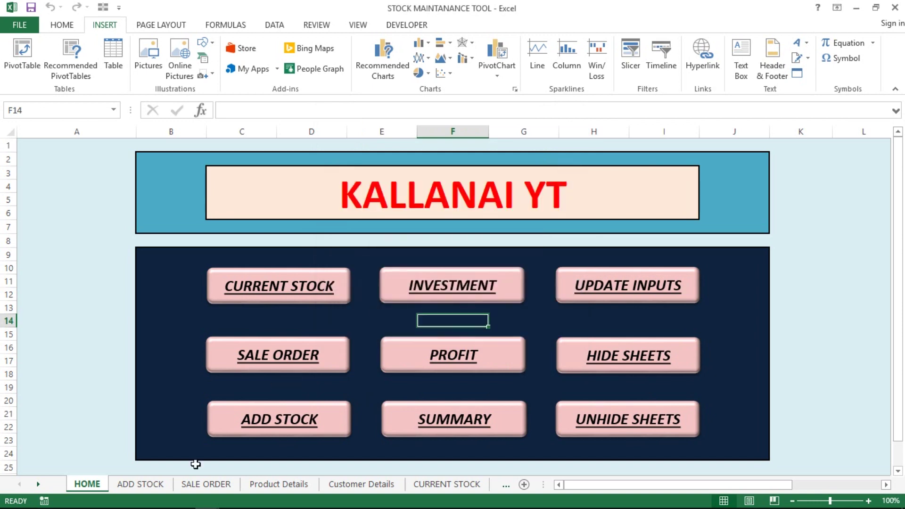
- Verify Customer Details row 8 is now empty, glance at Product Details, then return to HOME
left_click(355, 486)
left_click(8, 239)
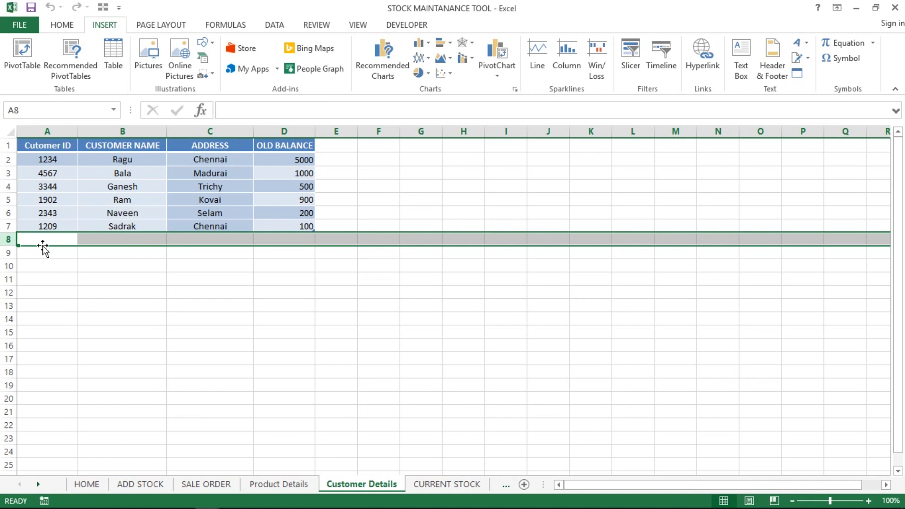
left_click(74, 240)
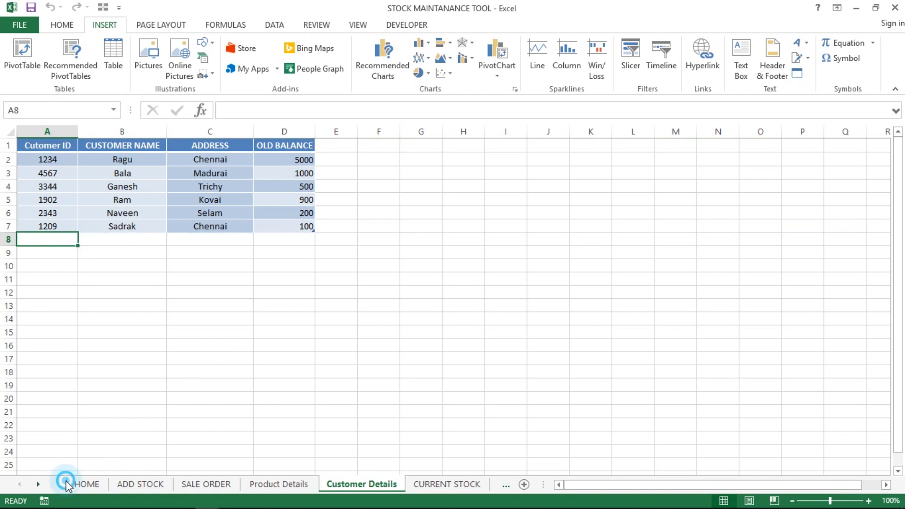
left_click(285, 486)
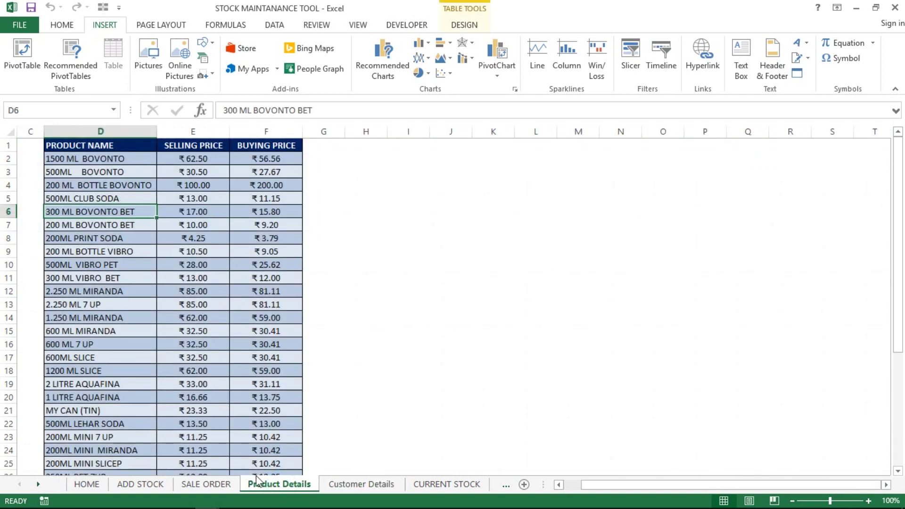
left_click(85, 484)
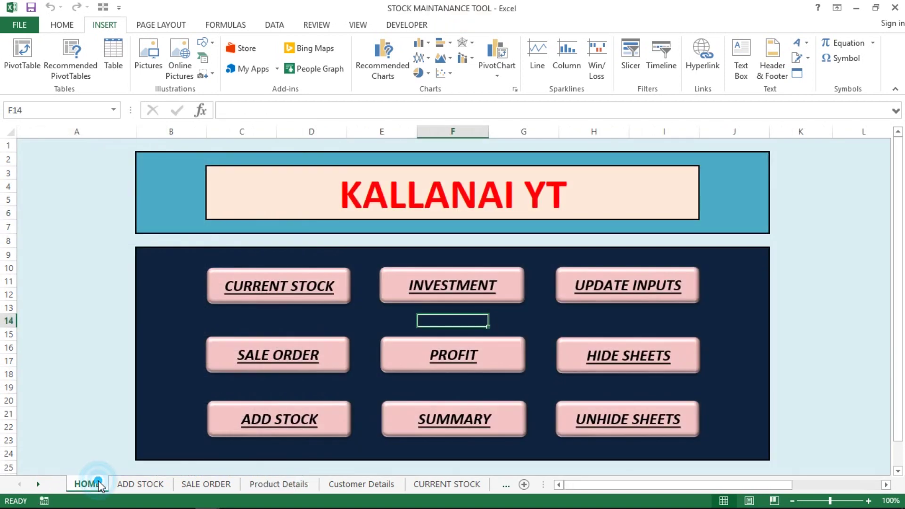
- Open the Product Details form and scroll through the existing product list without selecting one
left_click(596, 286)
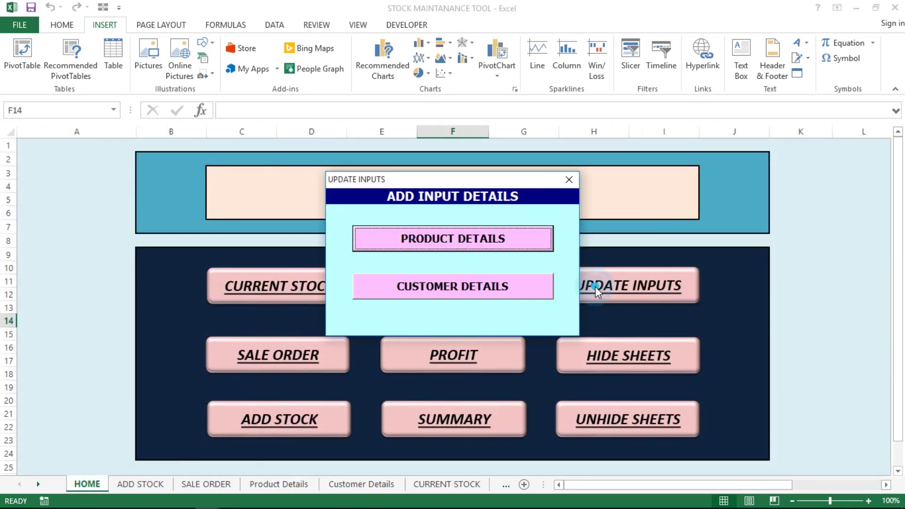
left_click(420, 243)
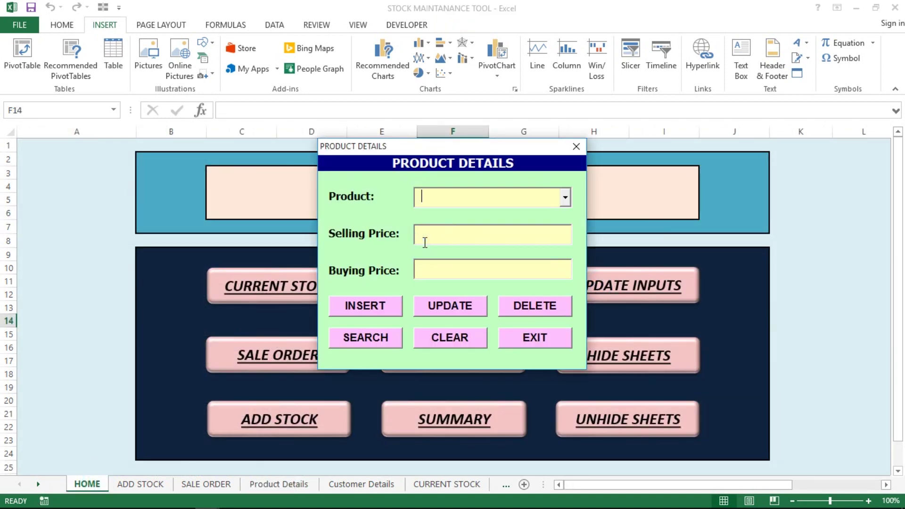
left_click(565, 197)
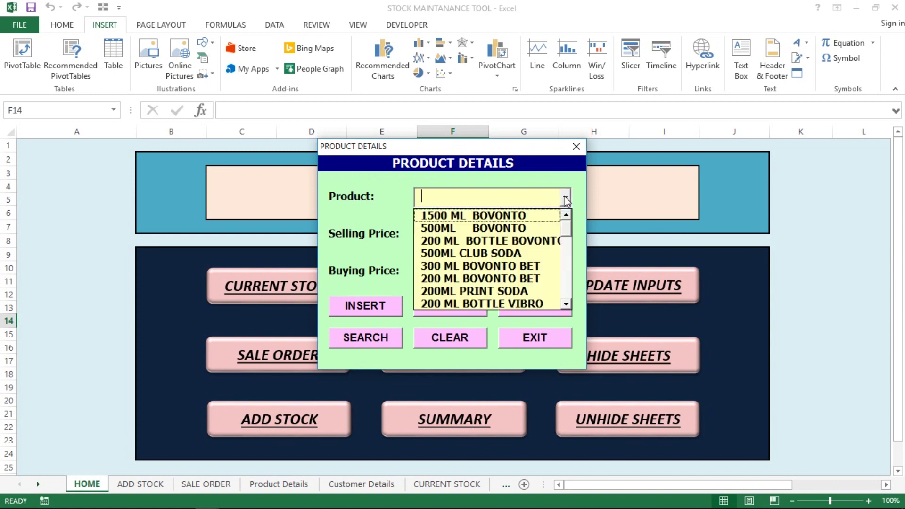
left_click_drag(565, 231, 566, 296)
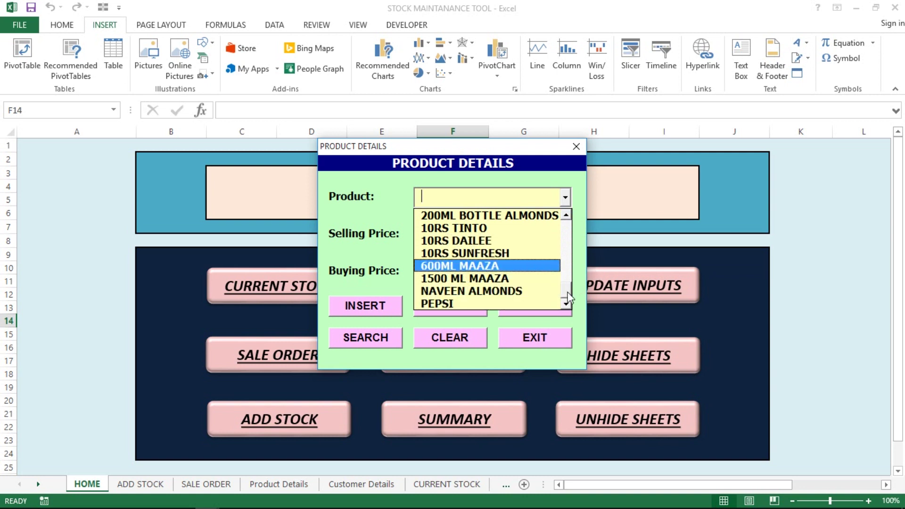
left_click(580, 270)
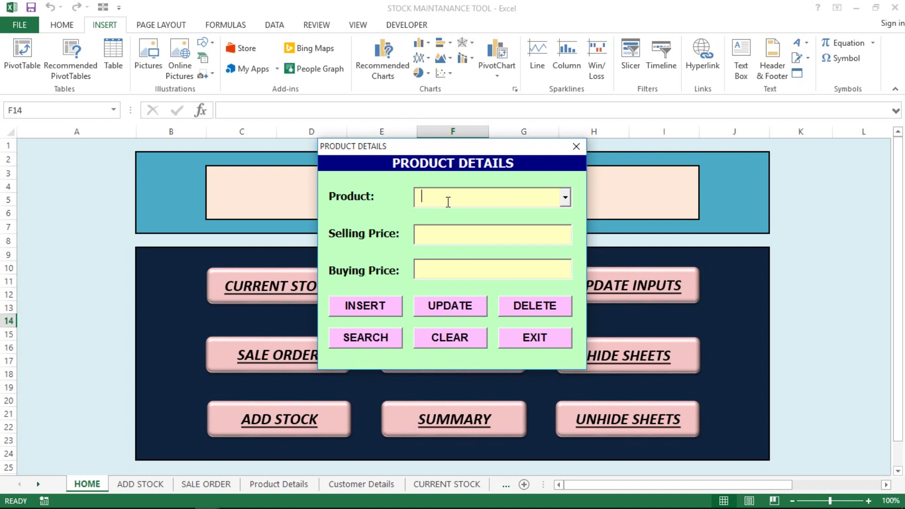
- Add product XYZ with selling price 200 and buying price 100, then close both forms
type("A")
key("BackSpace")
type("XY")
type("Z")
left_click(464, 234)
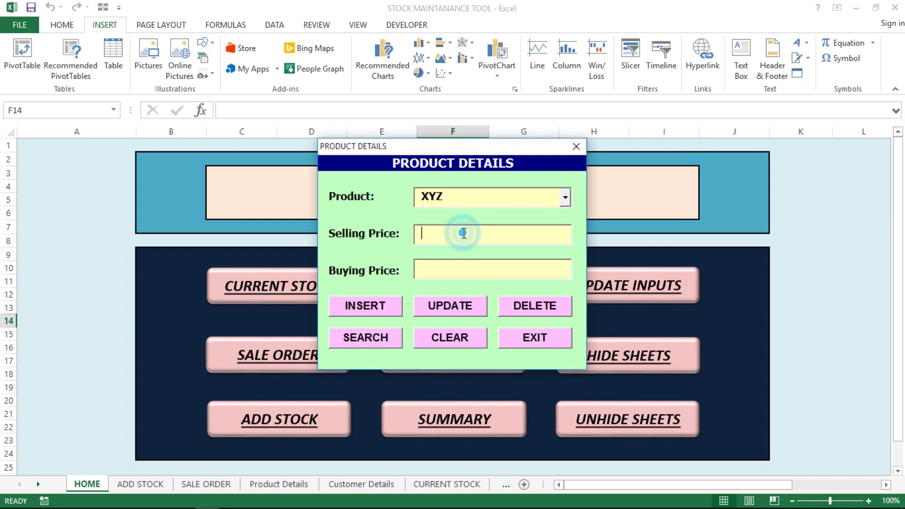
type("2")
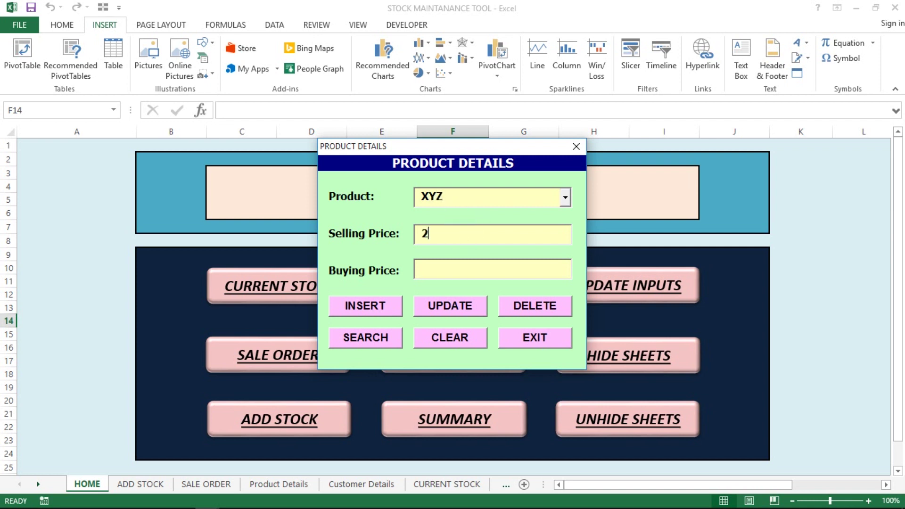
type("00")
left_click(466, 269)
type("100")
left_click(370, 309)
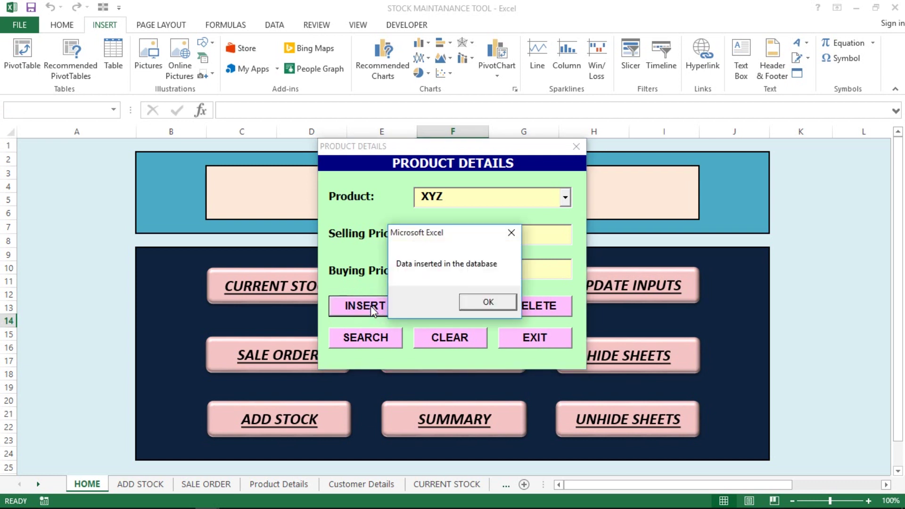
left_click(509, 303)
left_click(529, 336)
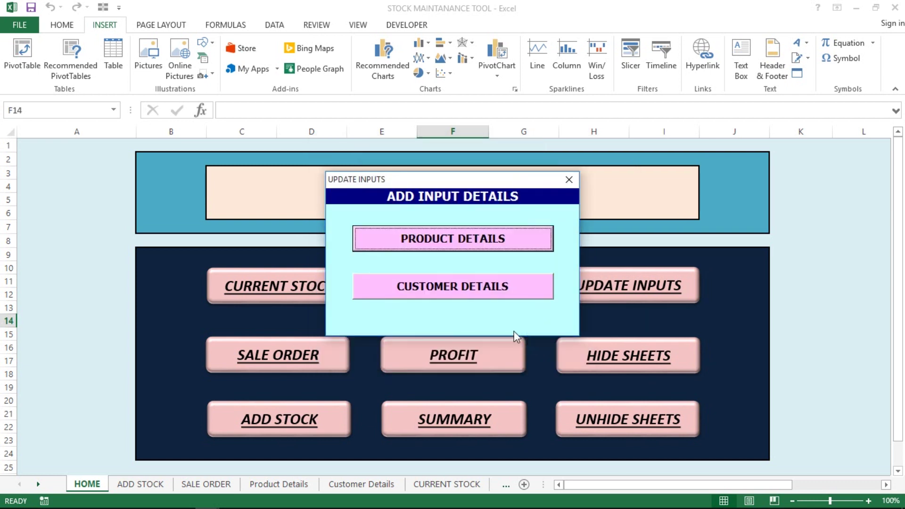
left_click(568, 180)
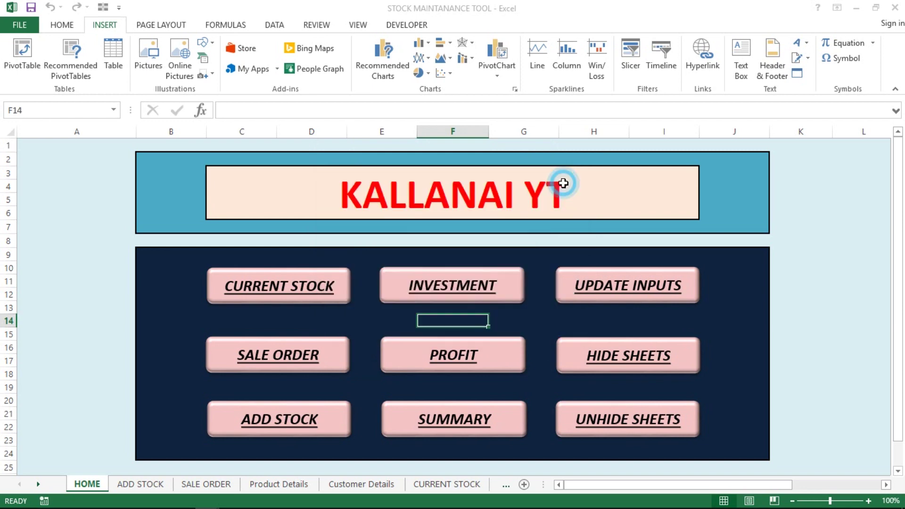
- Confirm row 39 of Product Details lists XYZ at 200 selling and 100 buying, then return HOME
left_click(278, 484)
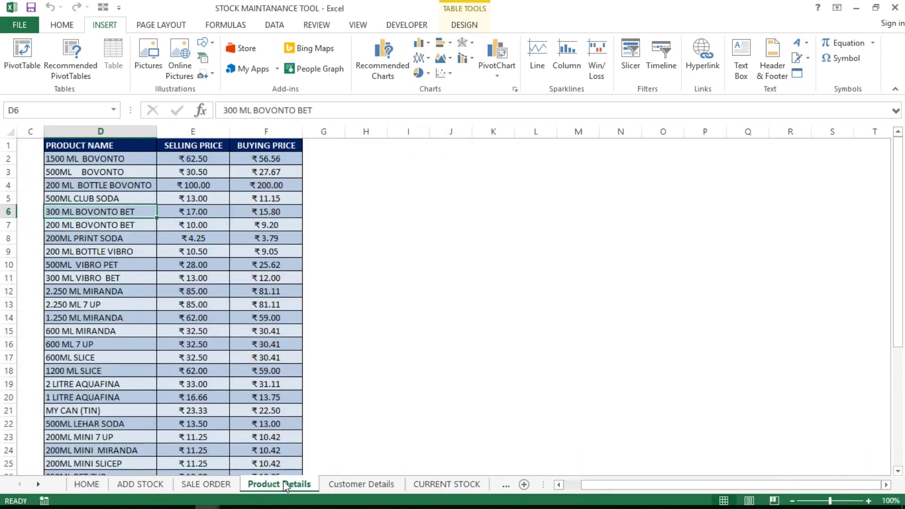
left_click(146, 383)
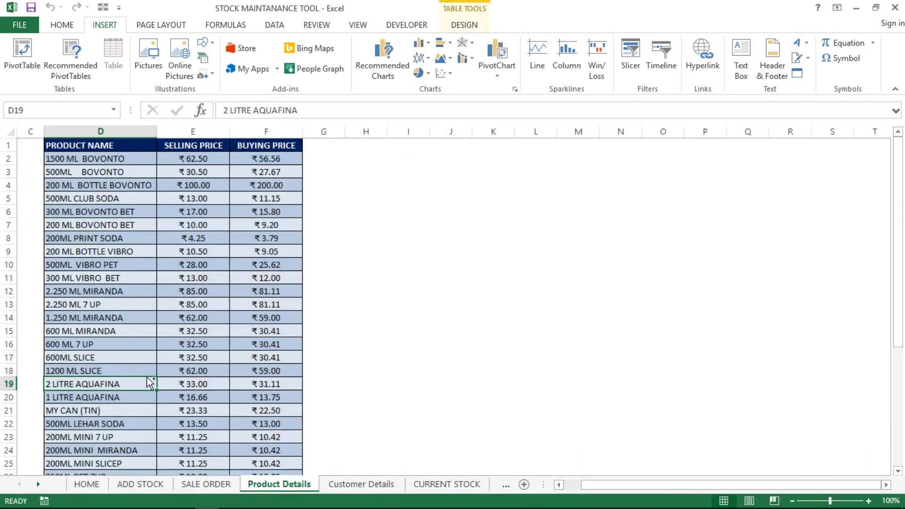
key("ctrl+Down")
key("Down")
scroll(146, 377, "down", 1)
key("Up")
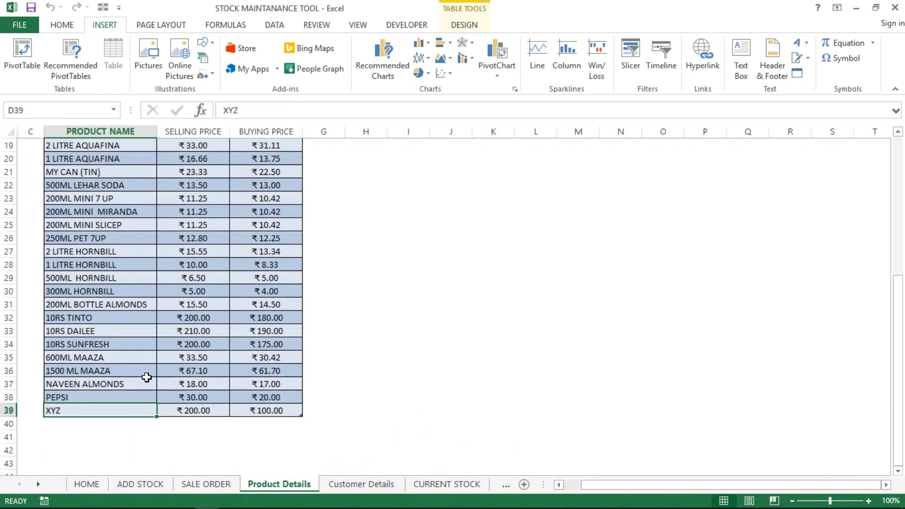
key("ctrl+shift+Right")
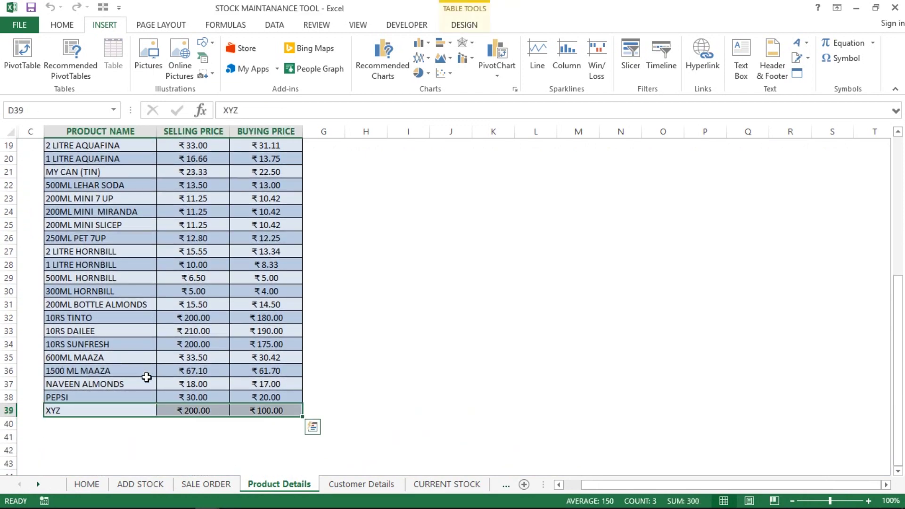
key("Right")
key("Right")
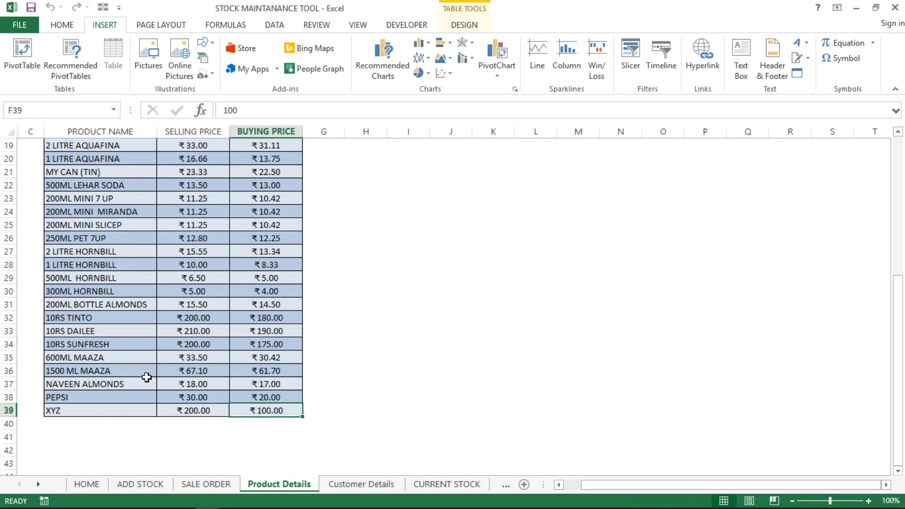
key("Left")
key("Left")
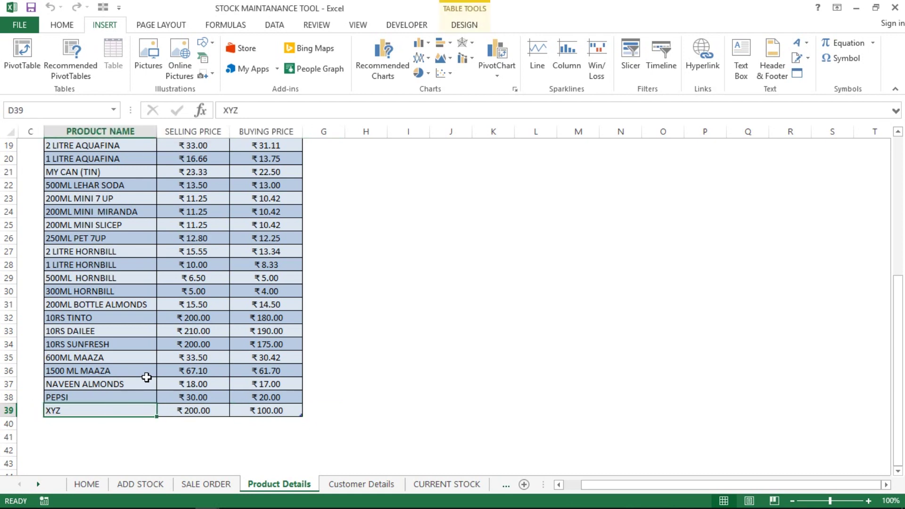
key("ctrl+Up")
key("Down")
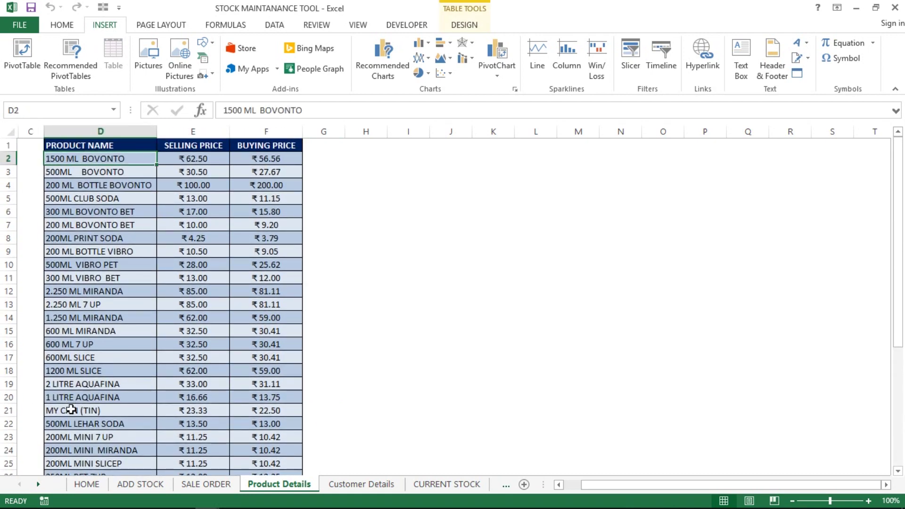
left_click(86, 484)
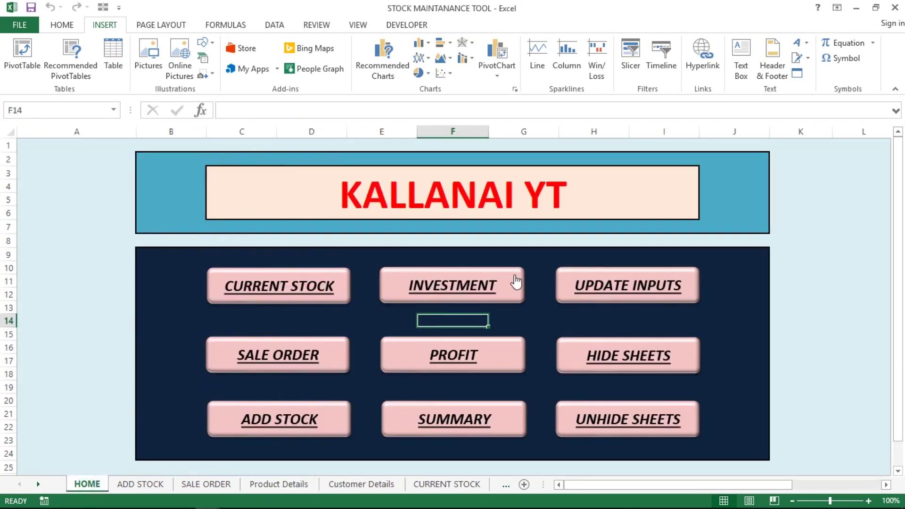
- Open the Product Details form and select XYZ from the product list
left_click(576, 295)
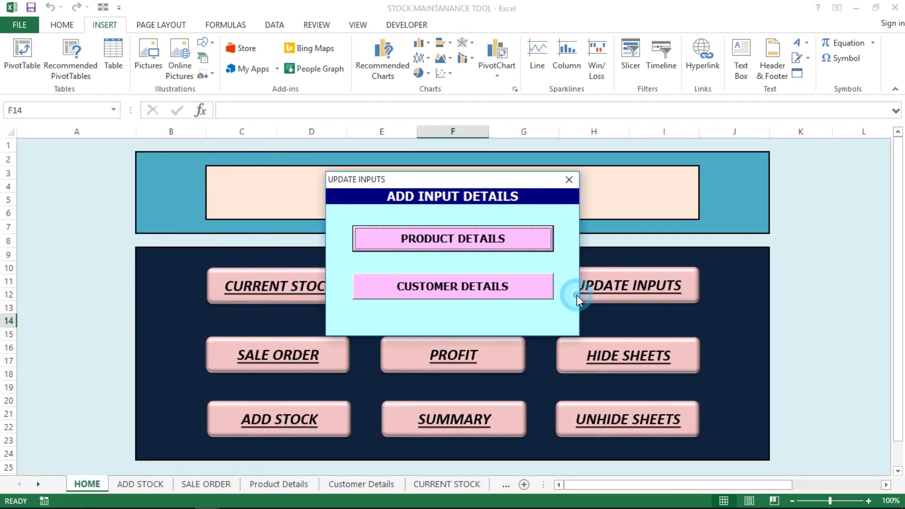
left_click(418, 244)
left_click(566, 197)
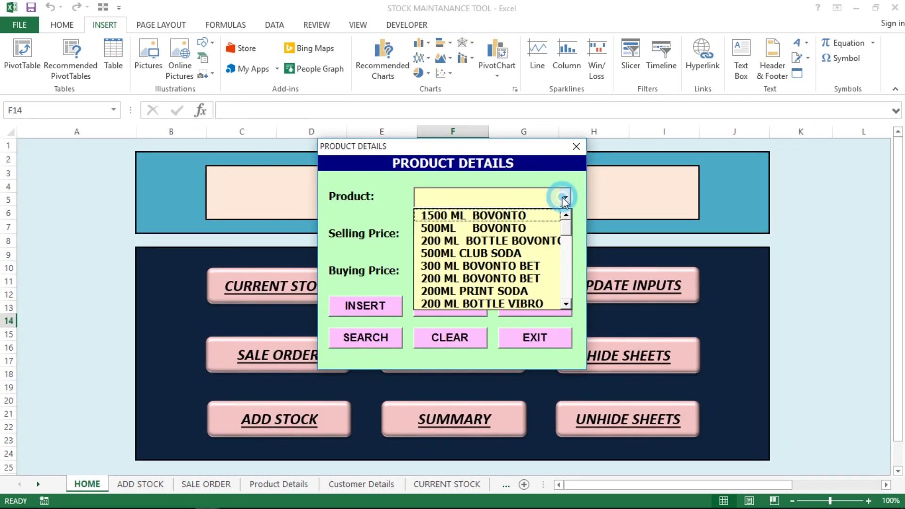
left_click_drag(567, 228, 566, 290)
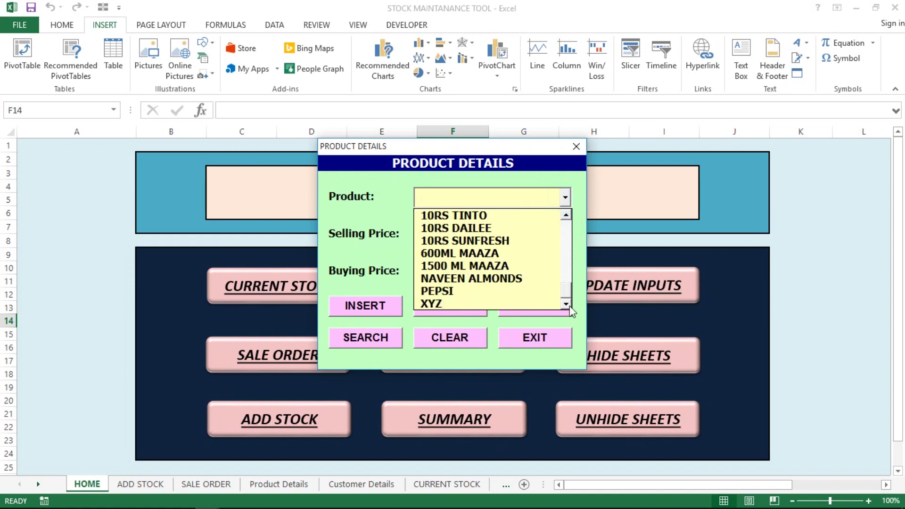
left_click(438, 304)
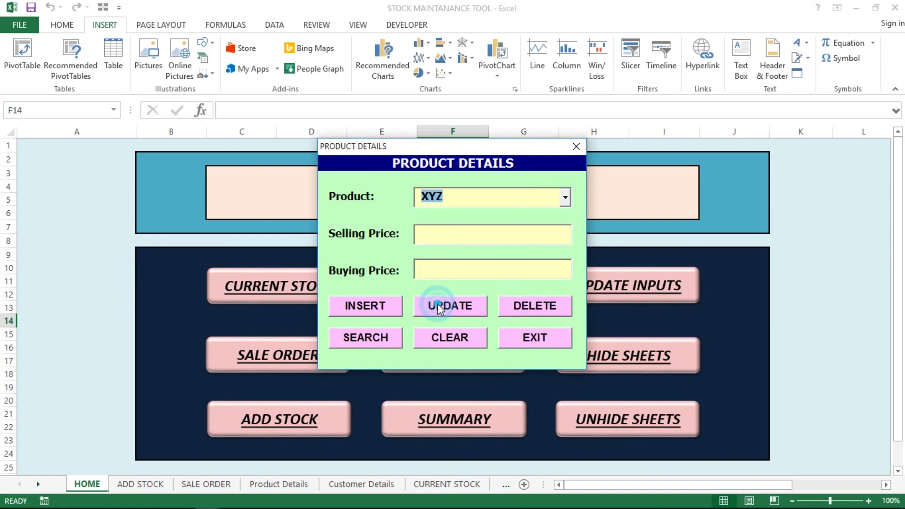
- Update XYZ to selling price 500 and buying price 300, confirm, and close both forms
left_click(471, 235)
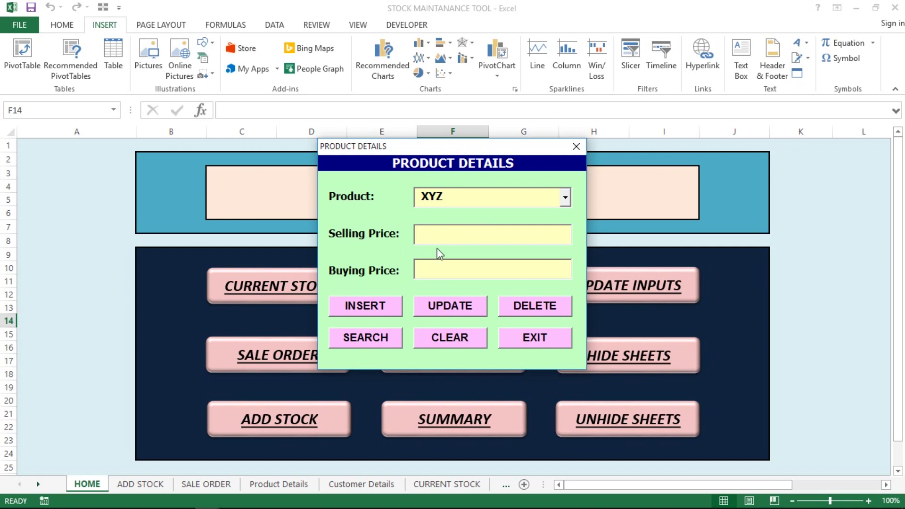
type("500")
left_click(451, 273)
type("300")
left_click(451, 306)
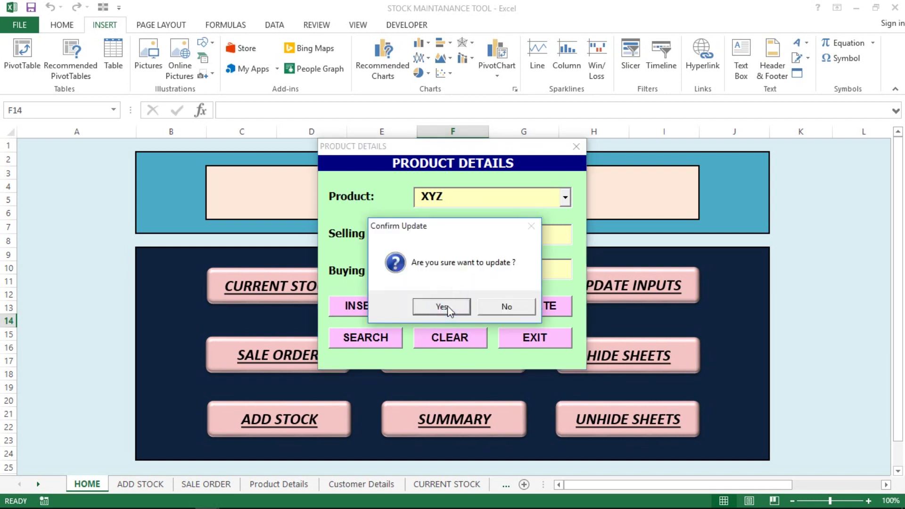
left_click(444, 307)
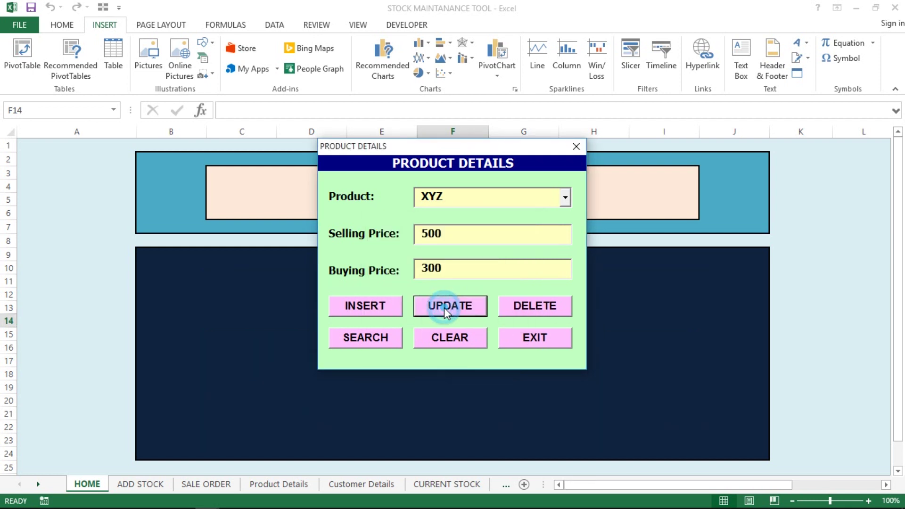
left_click(518, 338)
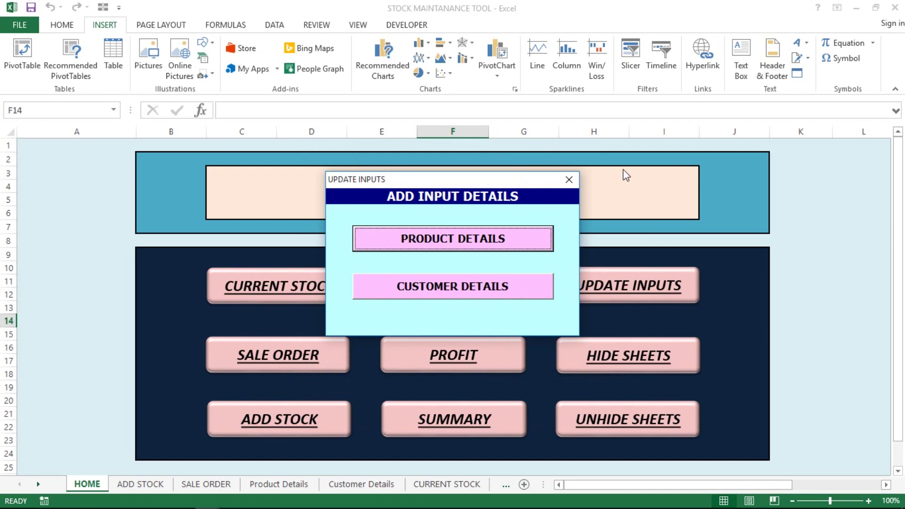
left_click(570, 180)
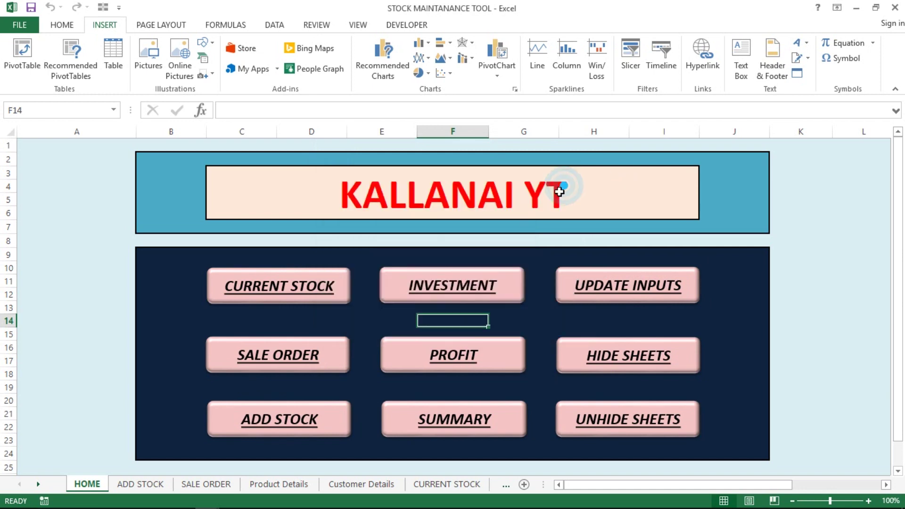
left_click(286, 484)
left_click(225, 375)
key("ctrl+Down")
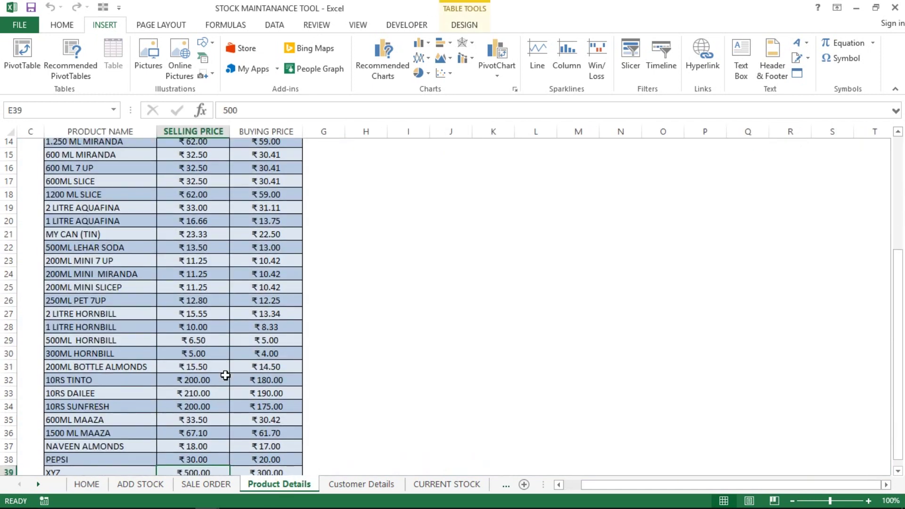
key("Down")
key("Down")
key("Down")
key("Up")
key("Up")
key("Up")
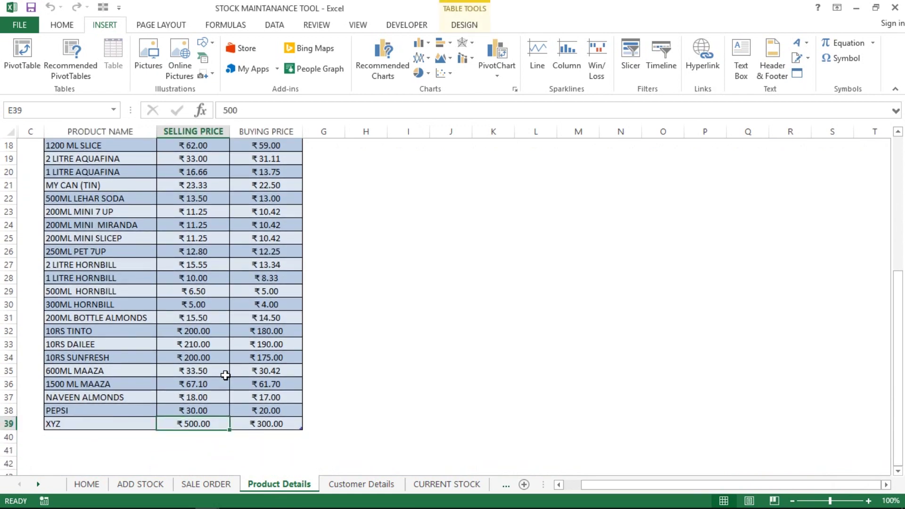
key("shift+Right")
key("ctrl+Up")
key("Down")
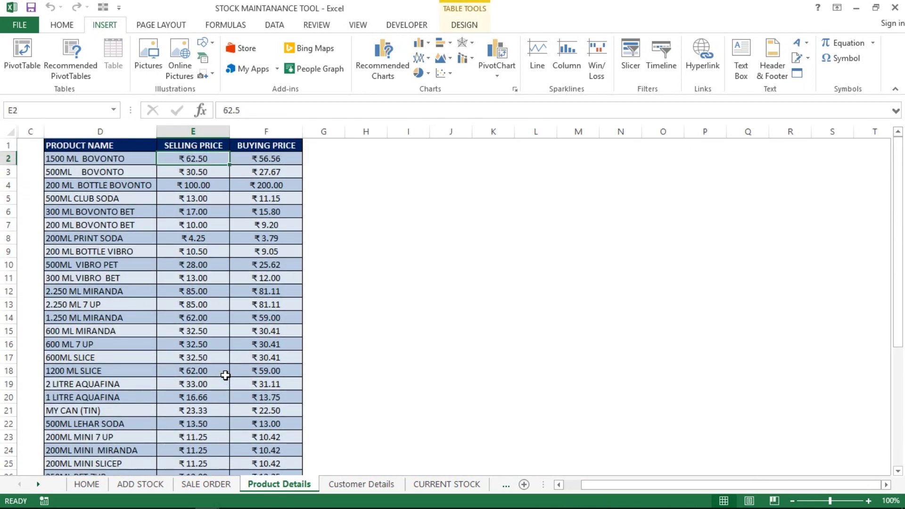
- From HOME, look up XYZ in the Product Details form showing 500 and 300, then clear and exit
left_click(94, 486)
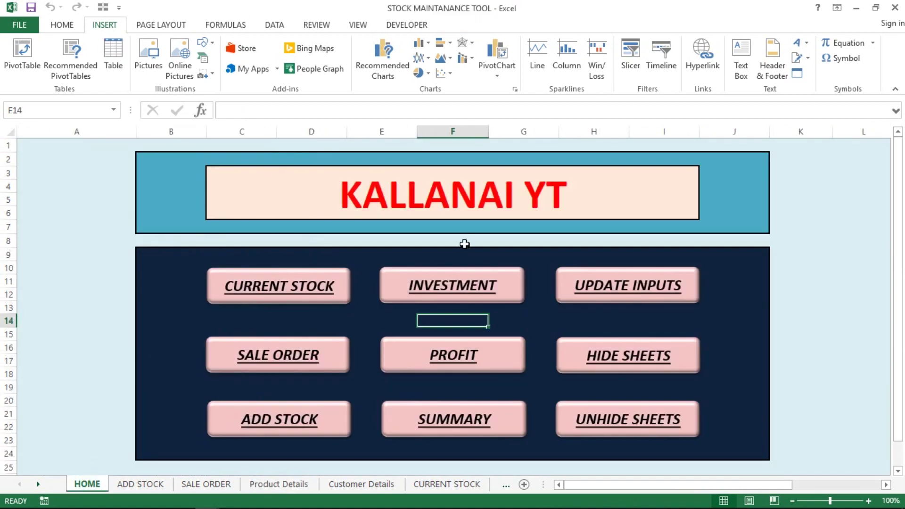
left_click(615, 290)
left_click(406, 234)
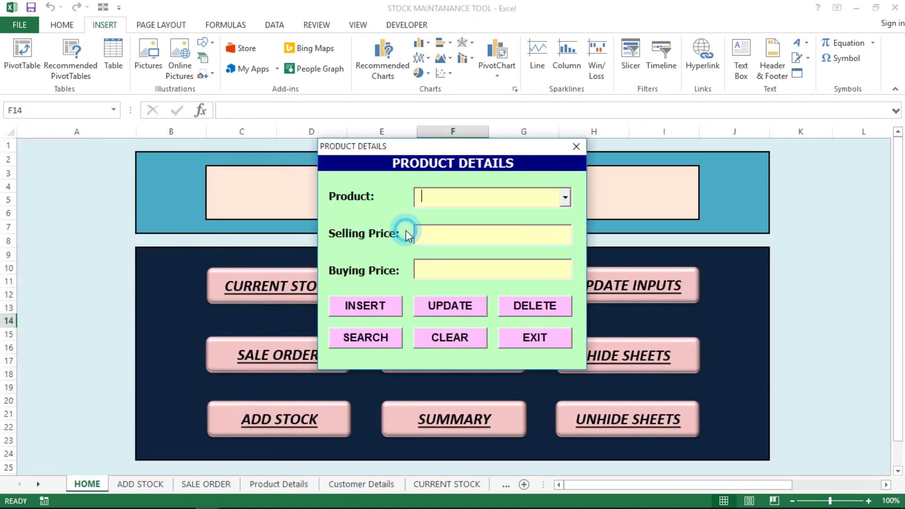
left_click(564, 198)
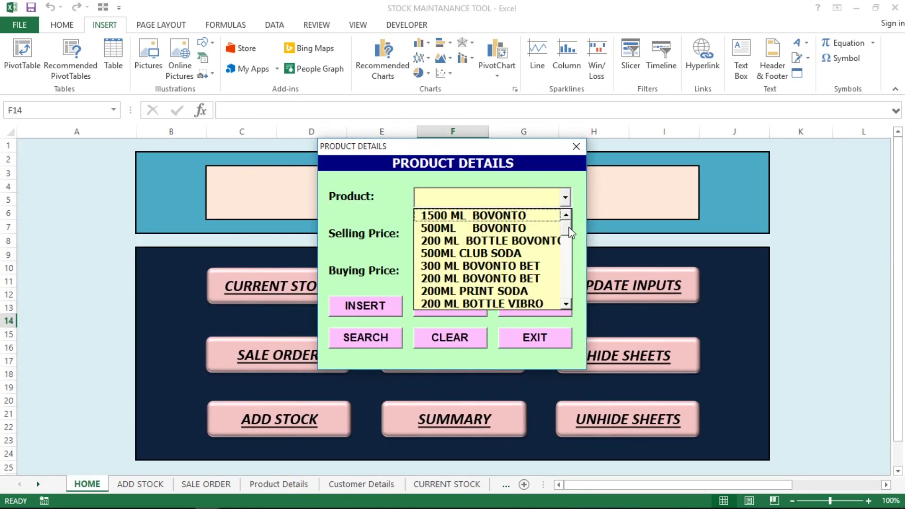
left_click_drag(569, 228, 569, 292)
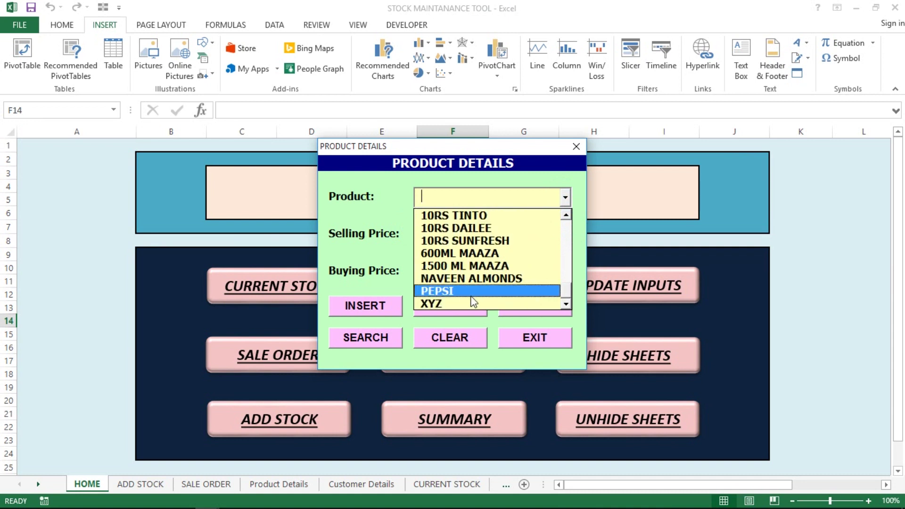
left_click(447, 304)
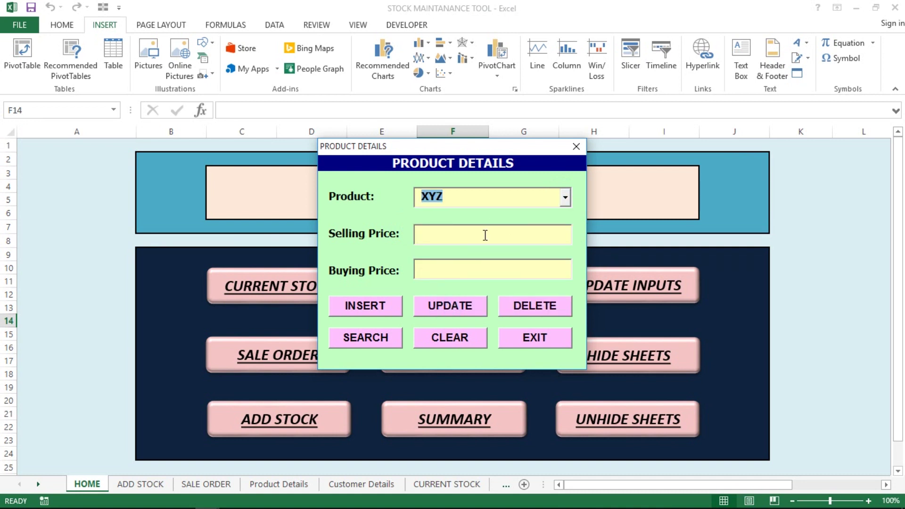
left_click(485, 235)
left_click(360, 340)
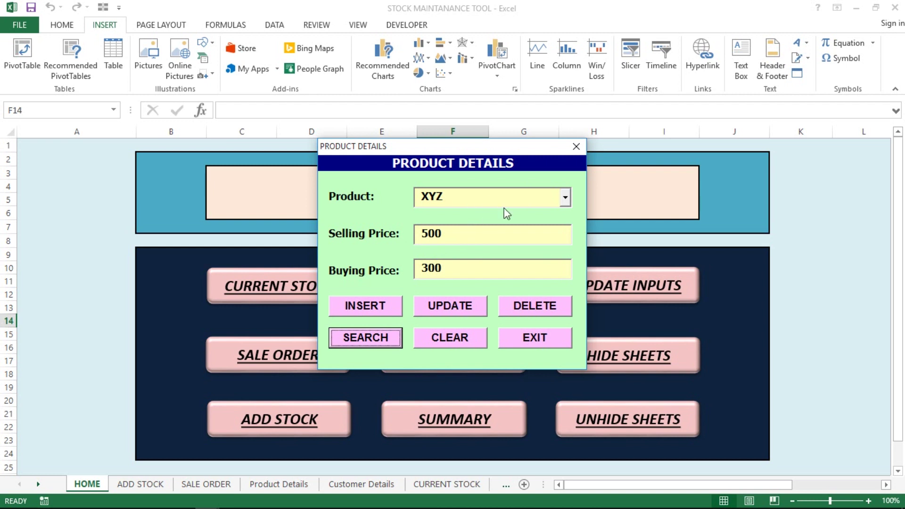
left_click(442, 339)
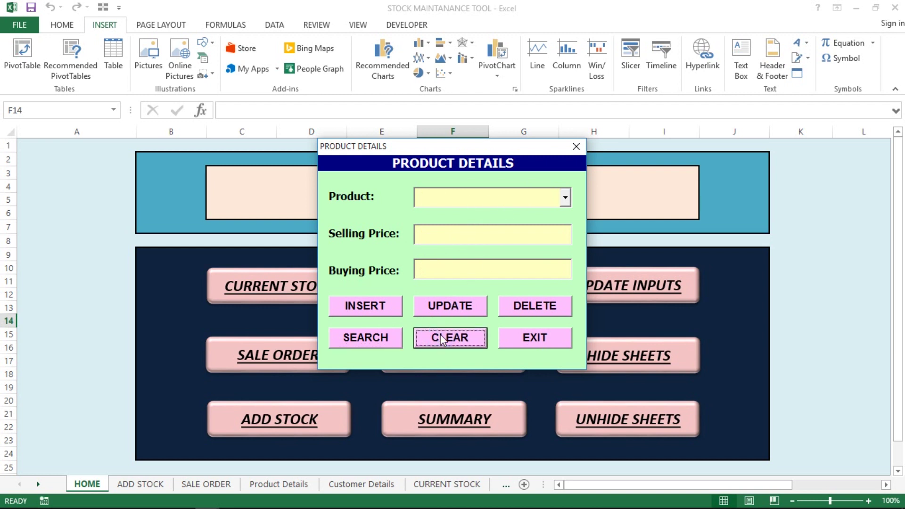
left_click(505, 338)
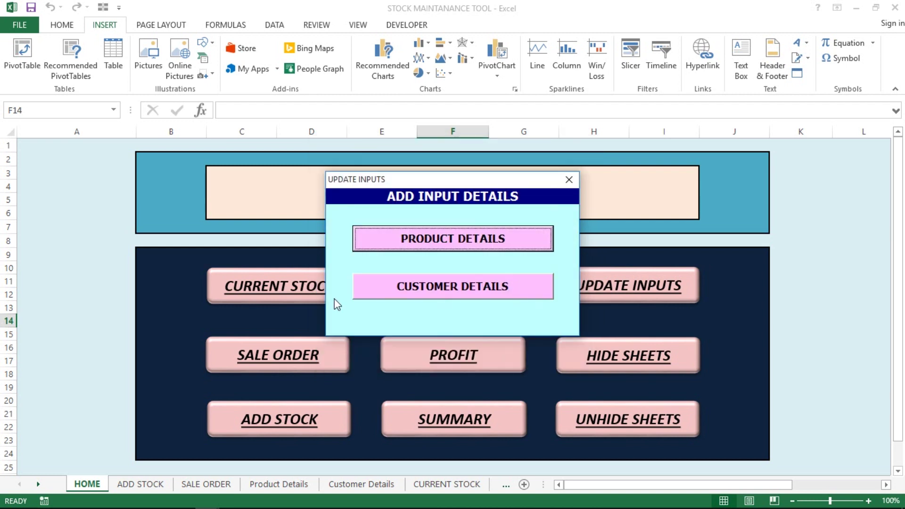
- Reopen Product Details, select XYZ and delete it after confirming, then close both forms
left_click(418, 243)
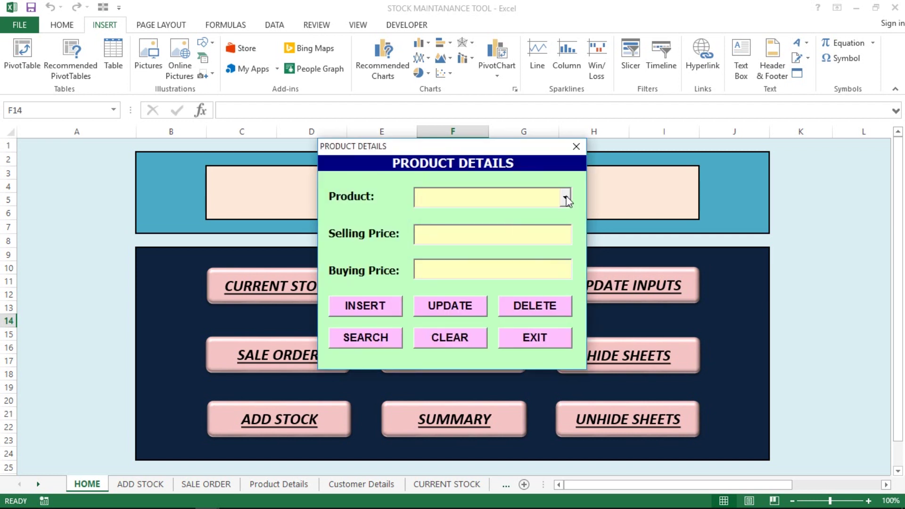
left_click(565, 198)
left_click_drag(563, 231, 567, 306)
left_click(470, 305)
left_click(513, 304)
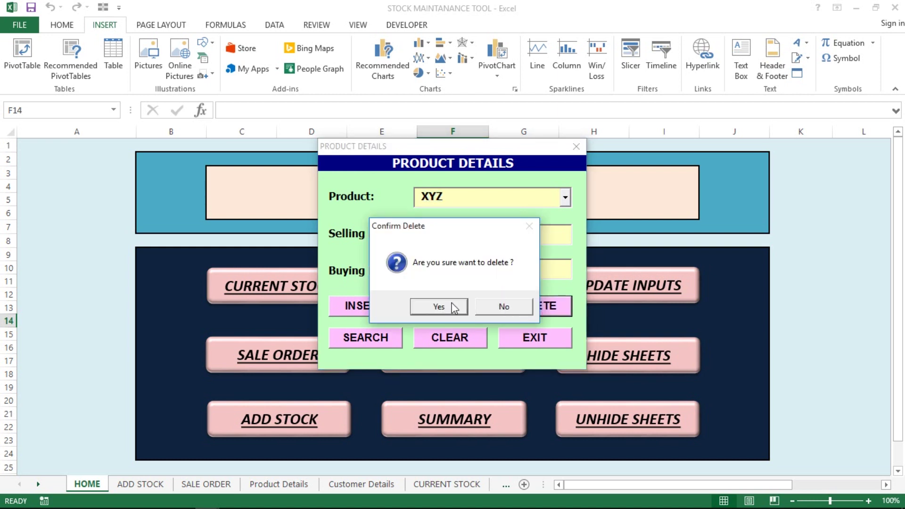
left_click(440, 308)
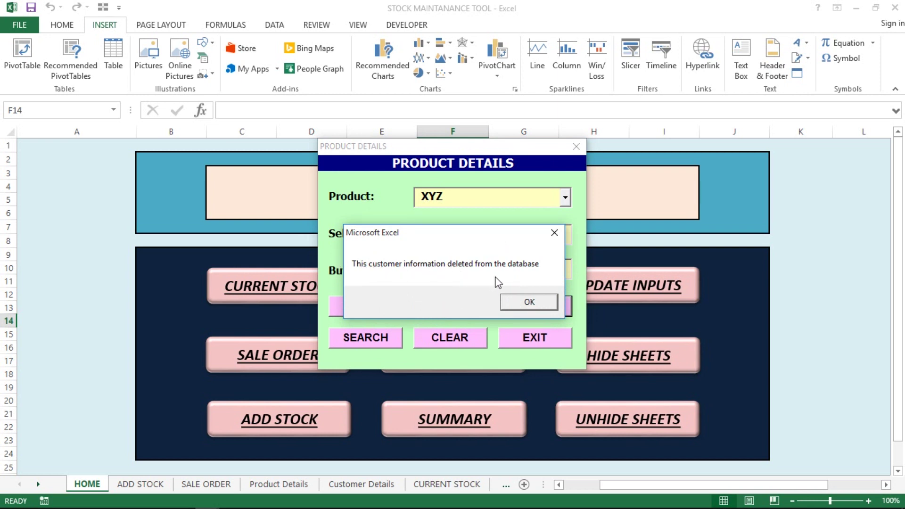
left_click(518, 304)
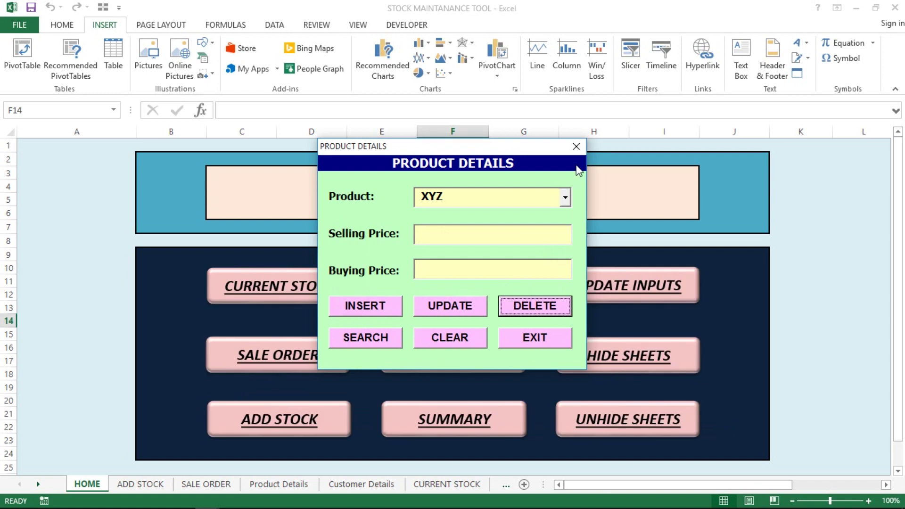
left_click(582, 146)
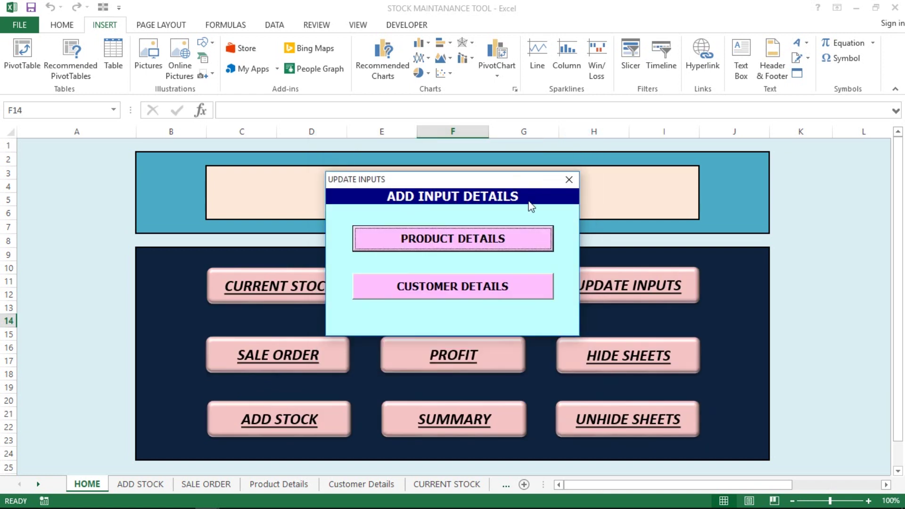
left_click(563, 186)
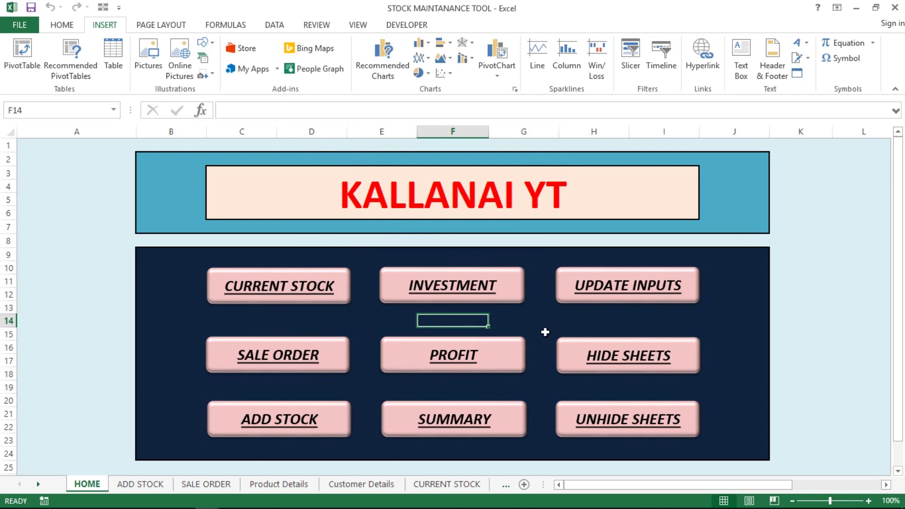
left_click(294, 484)
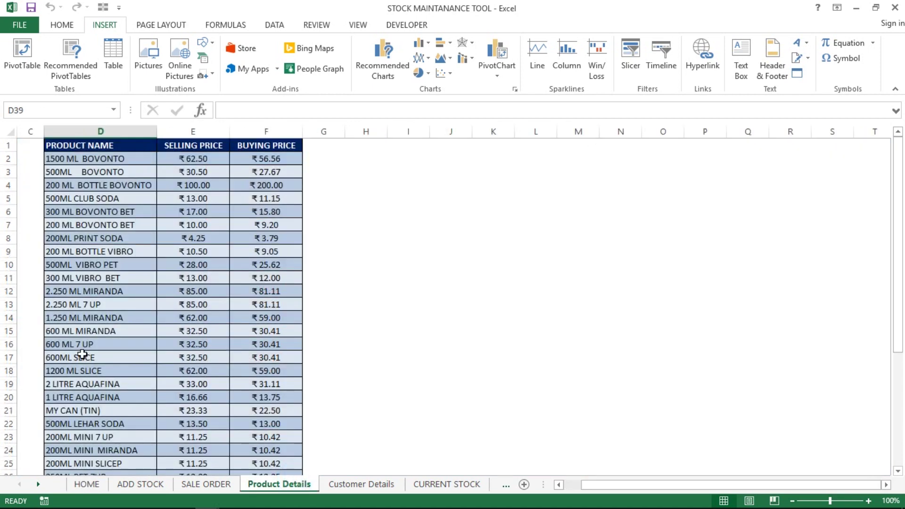
left_click(83, 355)
key("ctrl+Down")
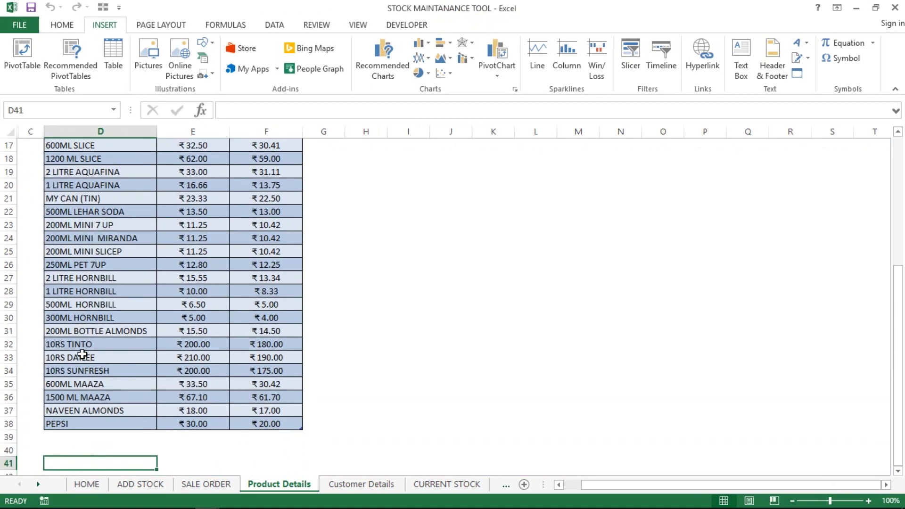
key("ctrl+shift+Right")
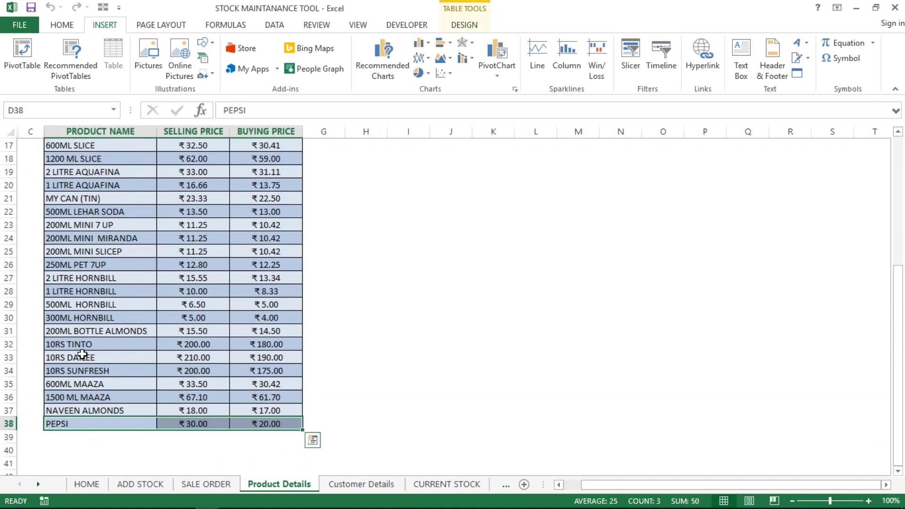
key("ctrl+Up")
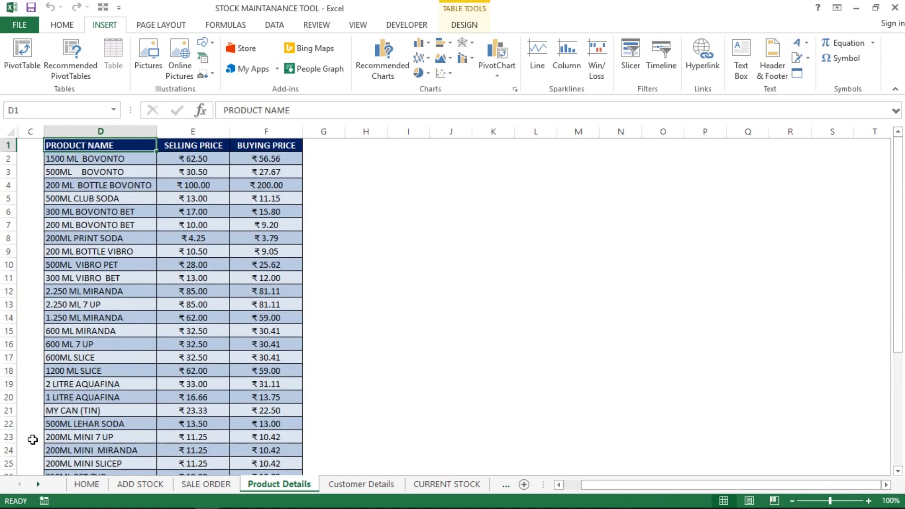
left_click(86, 484)
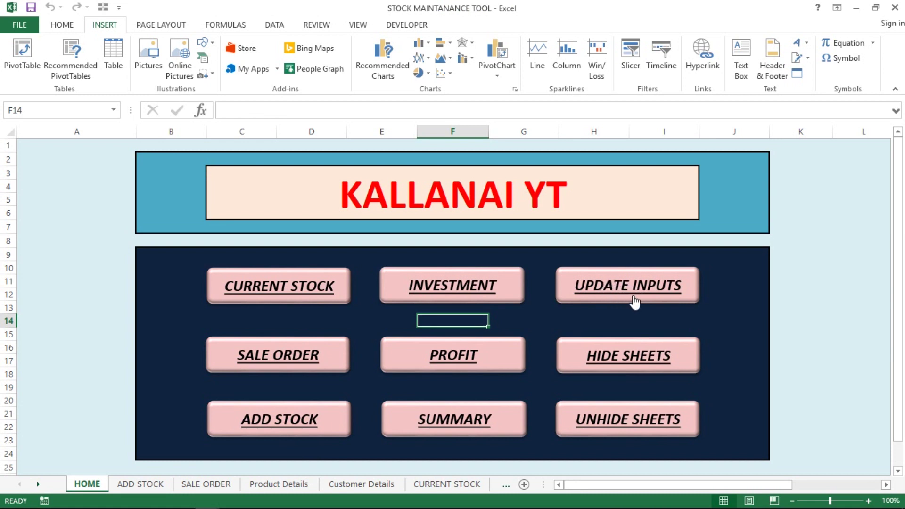
- Try the Sales Order form's Customer Id field and product name list, then close the form
left_click(240, 353)
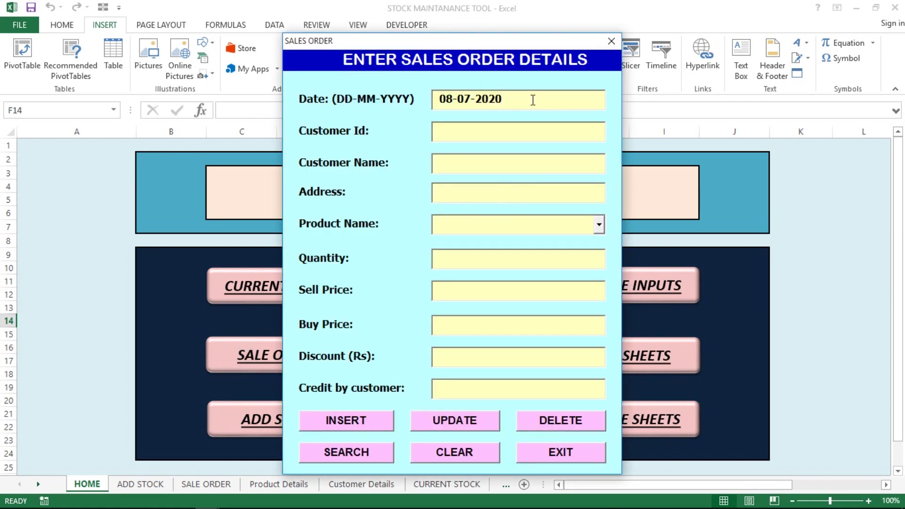
left_click(517, 137)
left_click(599, 229)
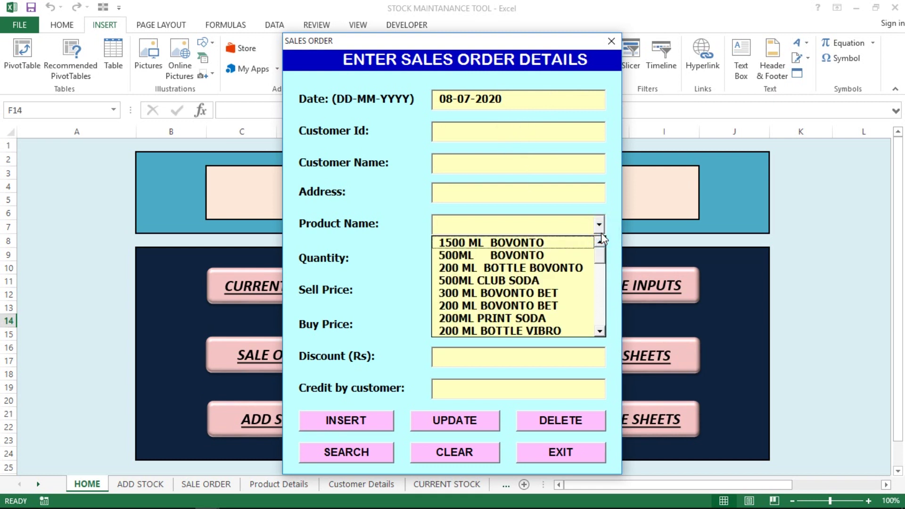
left_click(329, 283)
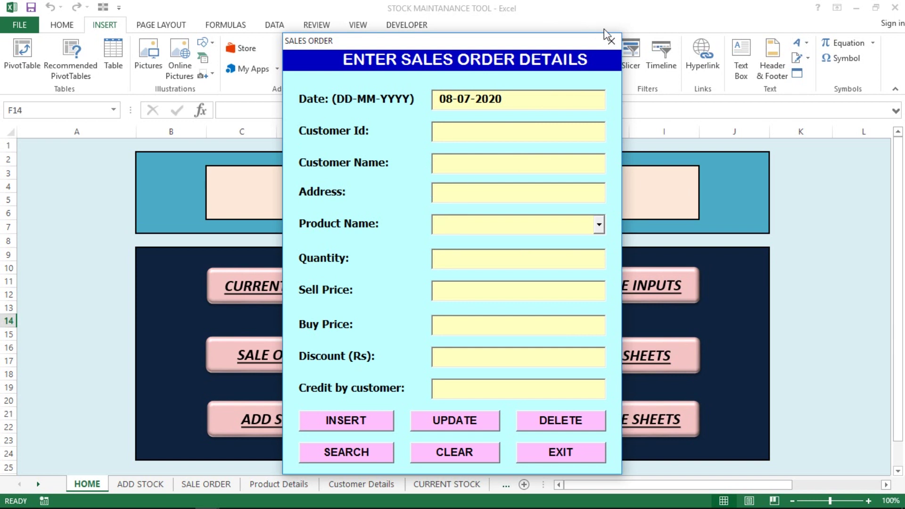
left_click(611, 41)
- Open and close the Update Inputs form, then show the Developer ribbon tab
left_click(598, 283)
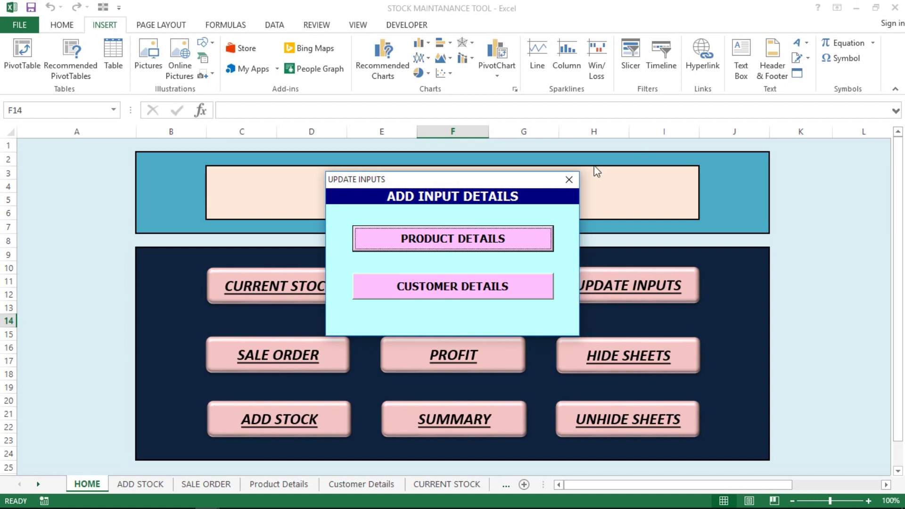
left_click(570, 180)
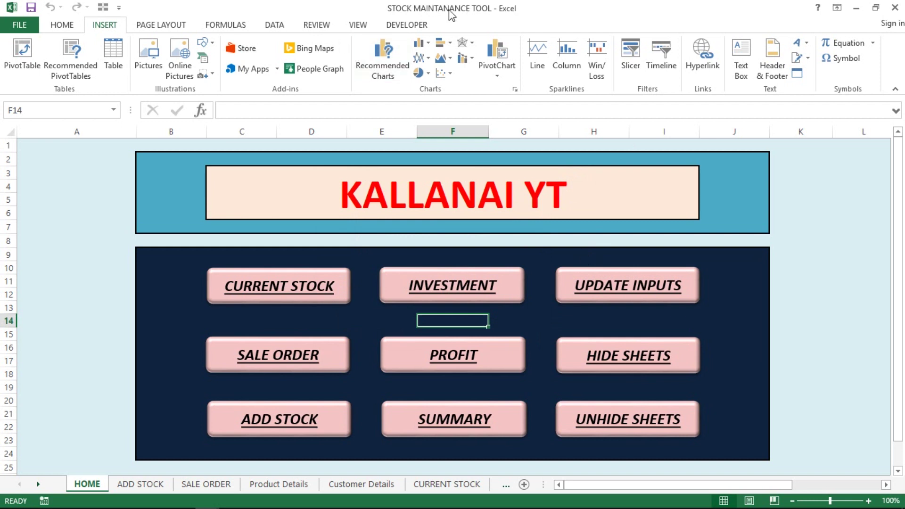
left_click(419, 24)
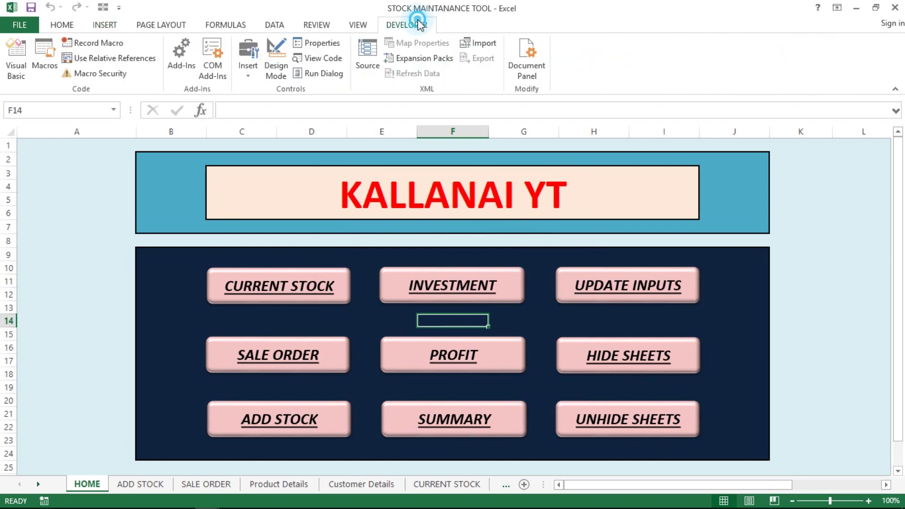
- In the VBA editor, view UserForm1 (Sales Order), UserForm2 (Add Stock), then UserForm3 (Update Inputs)
left_click(18, 66)
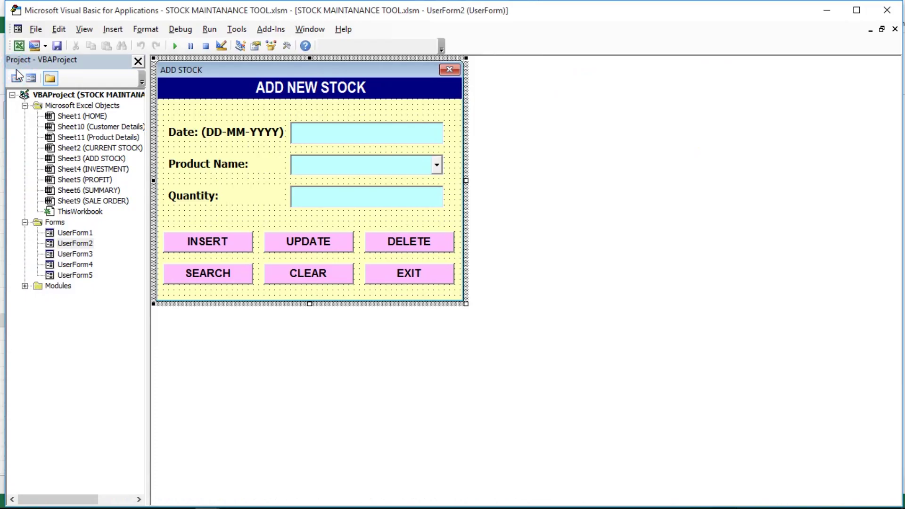
left_click(79, 244)
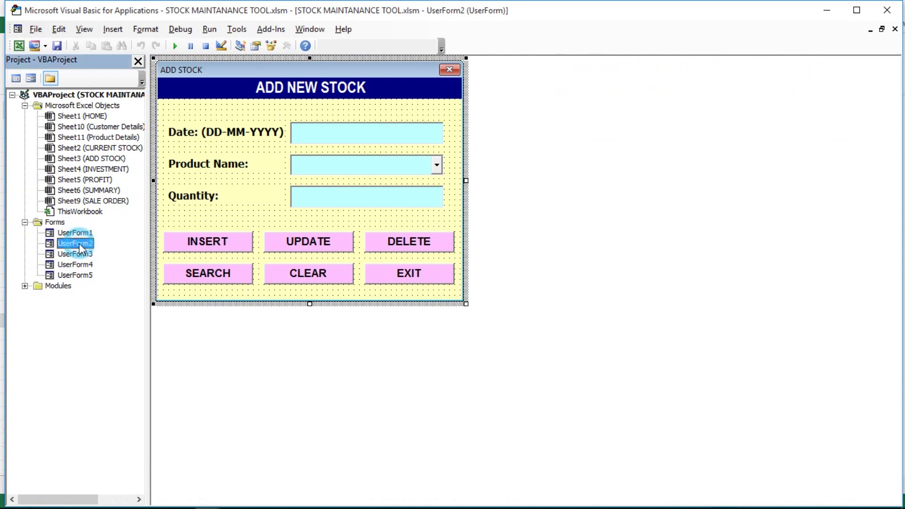
double_click(78, 233)
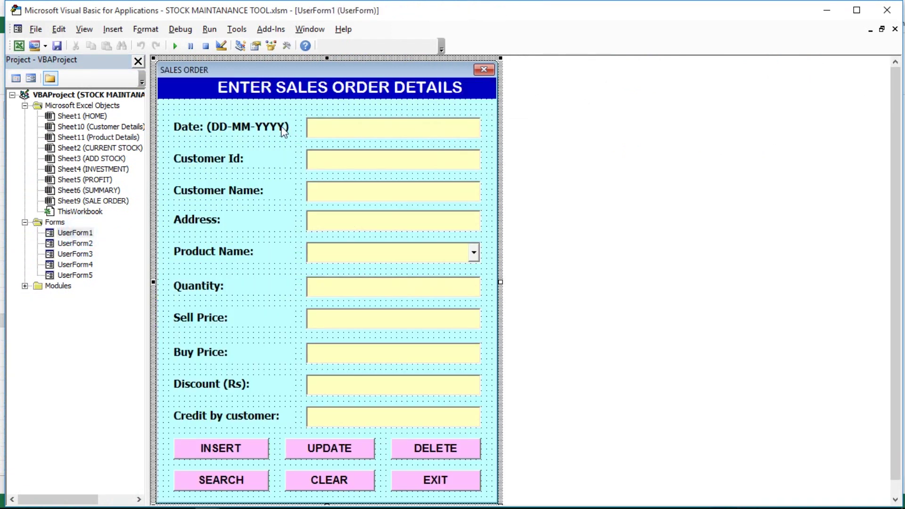
double_click(76, 243)
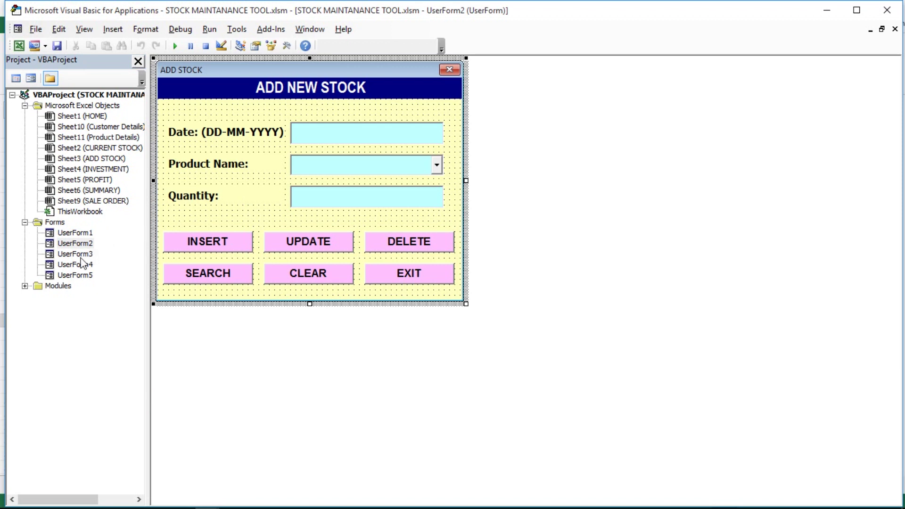
double_click(81, 256)
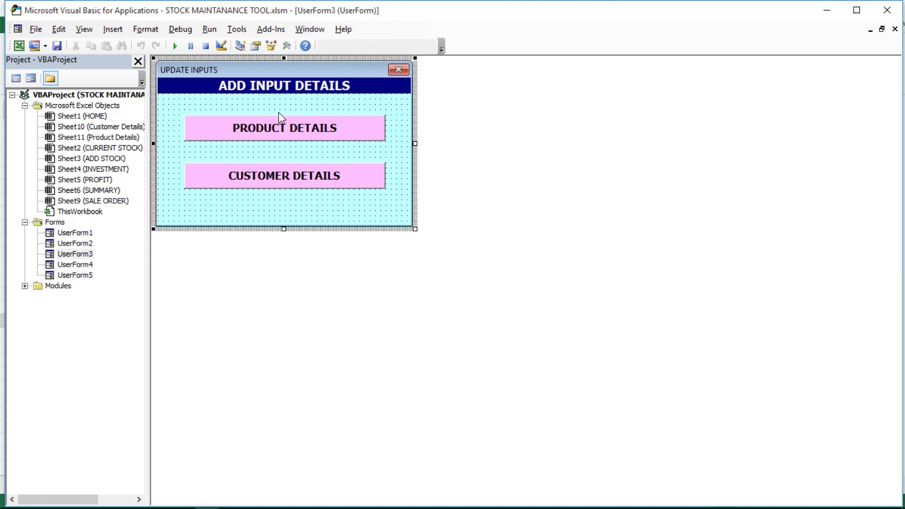
- Back in Excel, open the Update Inputs form from the dashboard and close it
key("alt+Tab")
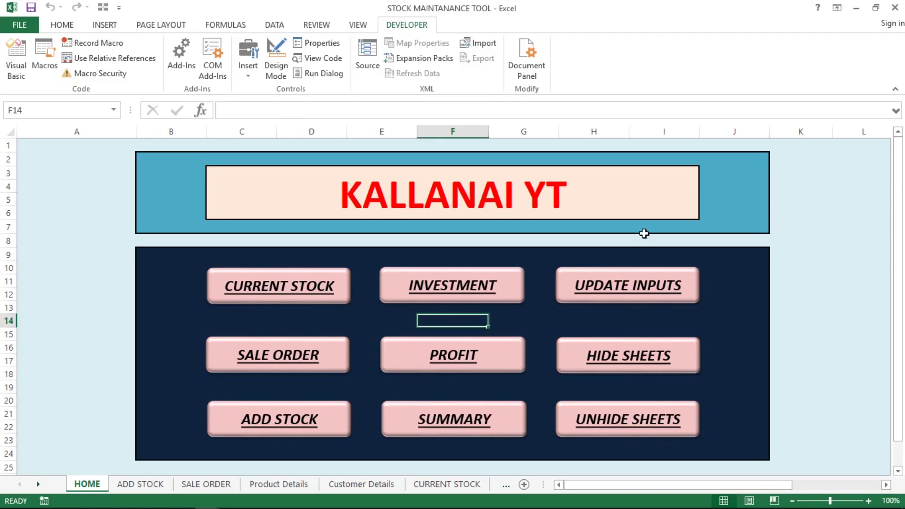
left_click(616, 288)
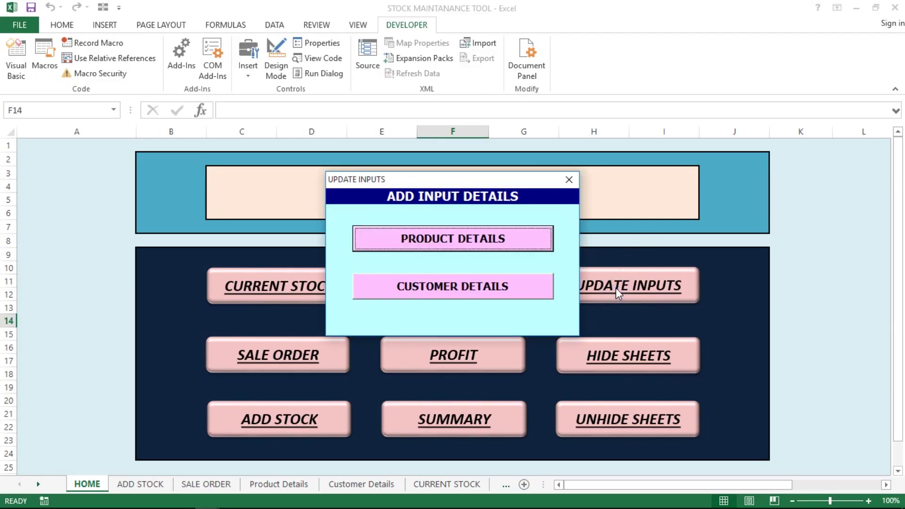
left_click(570, 179)
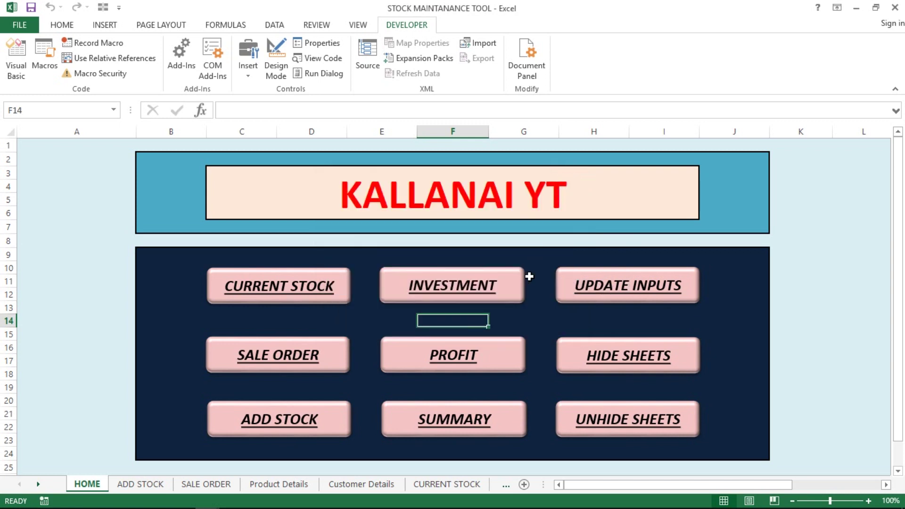
- In the VBA editor, open Module1 and inspect the UpdateInputs macro's UserForm3.Show line
key("alt+Tab")
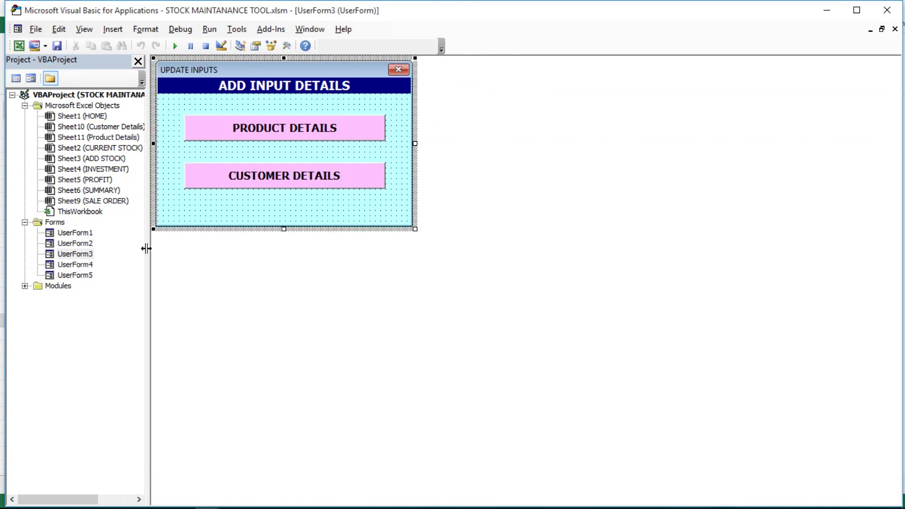
left_click(25, 286)
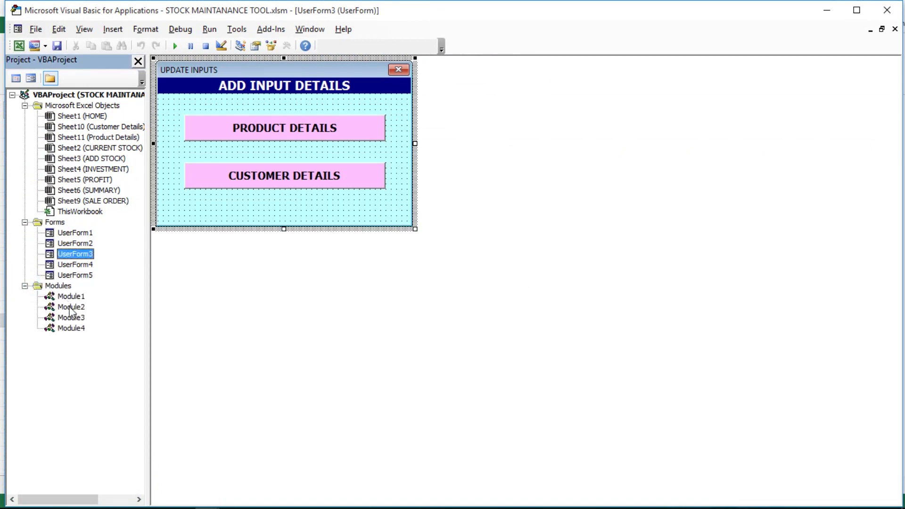
double_click(70, 307)
left_click(76, 297)
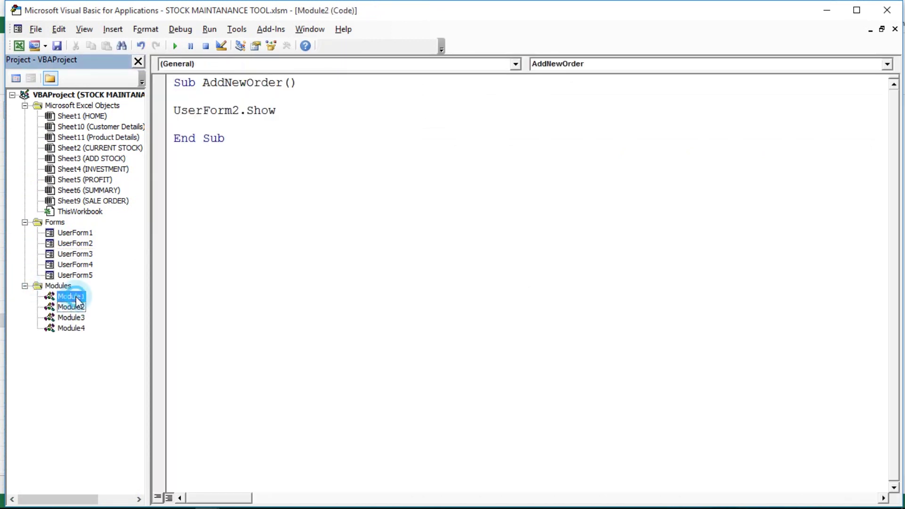
double_click(75, 297)
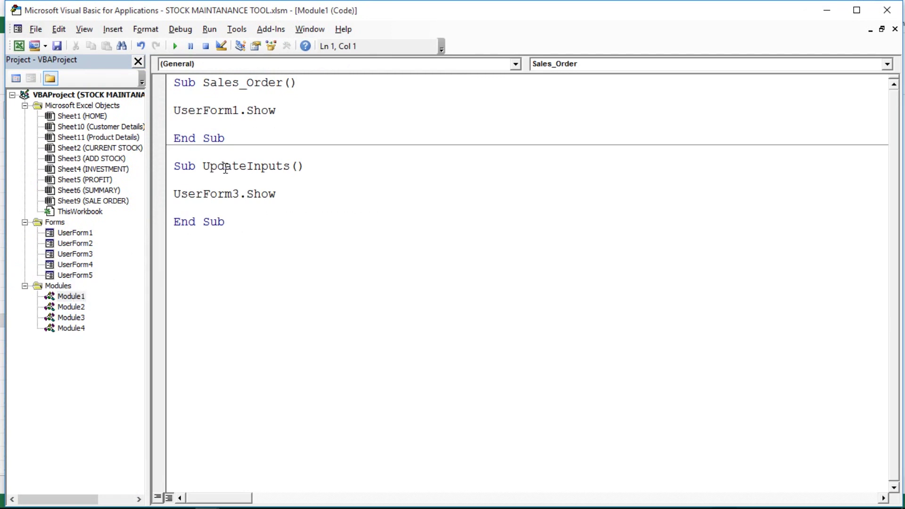
double_click(225, 168)
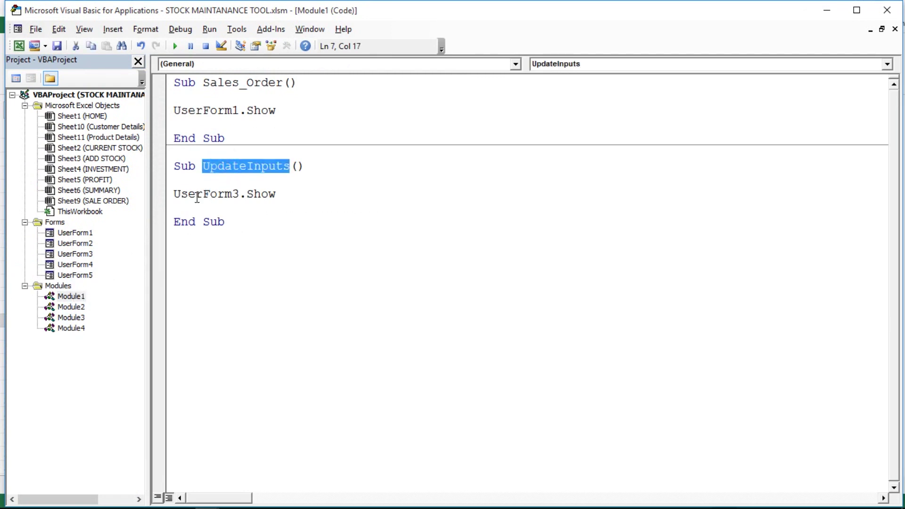
left_click_drag(174, 194, 293, 190)
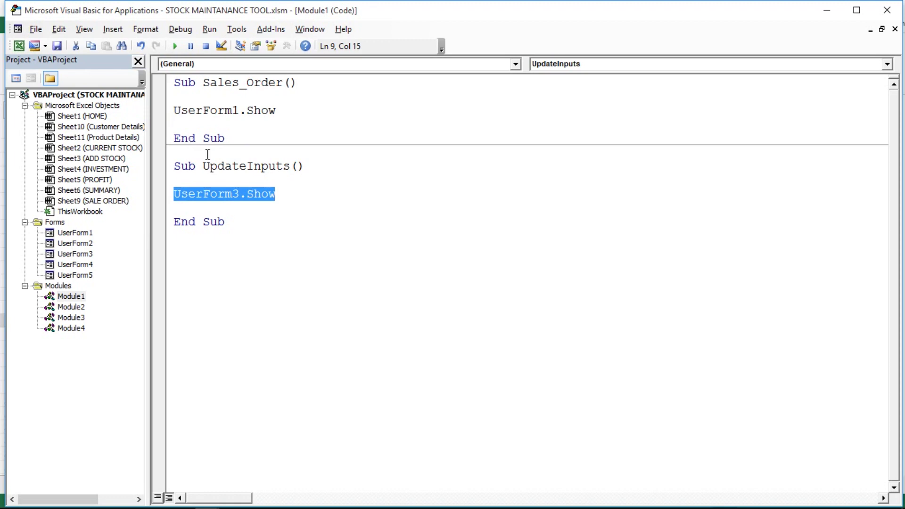
double_click(224, 167)
- Assign the UpdateInputs macro to the UPDATE INPUTS shape
key("alt+F11")
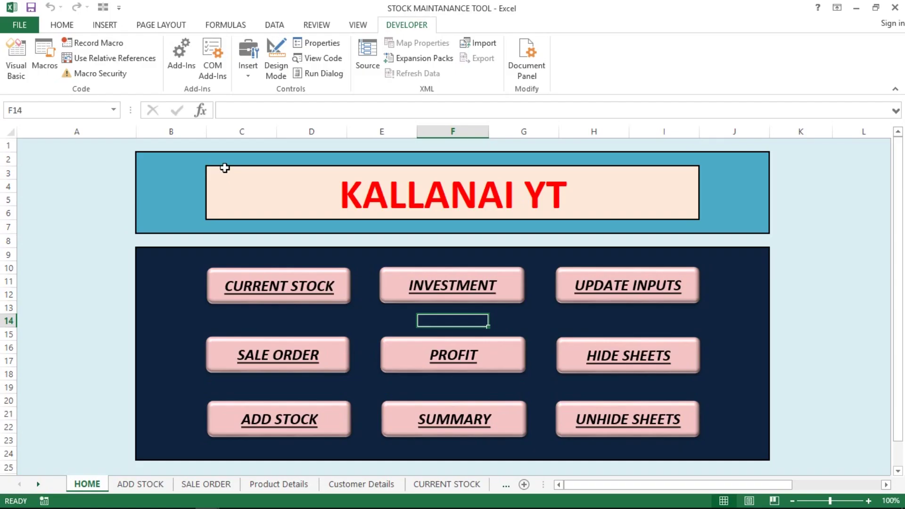
right_click(584, 283)
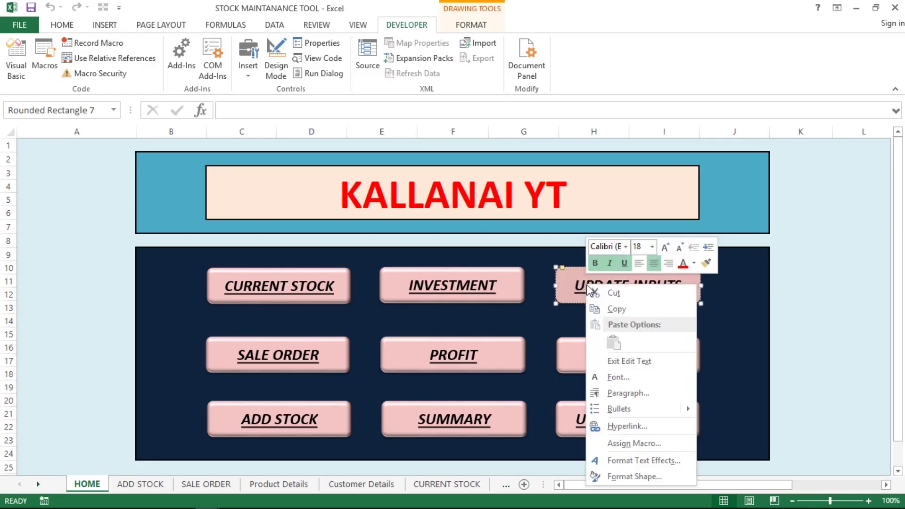
left_click(648, 443)
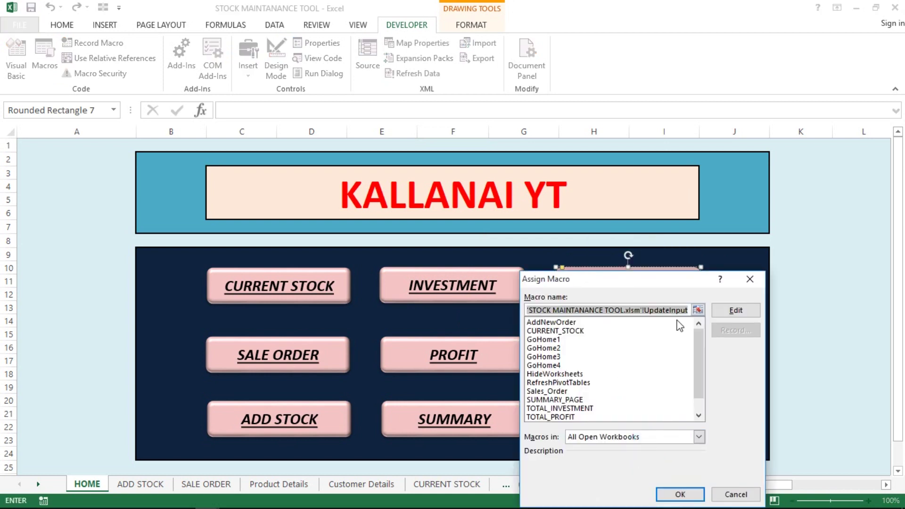
double_click(647, 312)
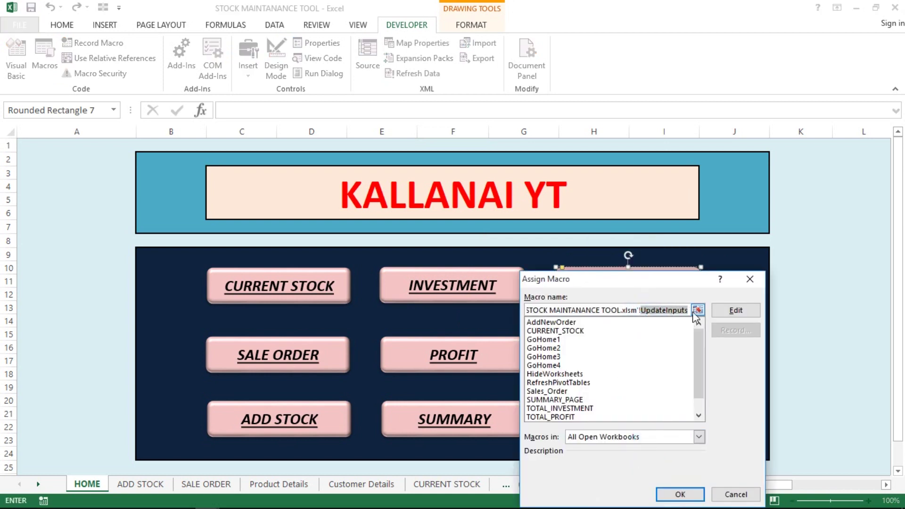
left_click(749, 280)
key("Escape")
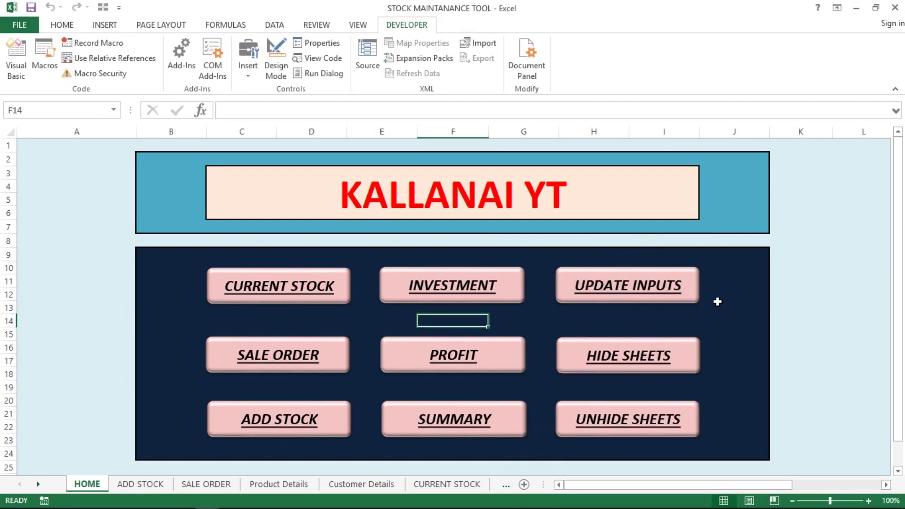
- Test the UPDATE INPUTS button, which opens the Update Inputs form, then close the form
left_click(705, 318)
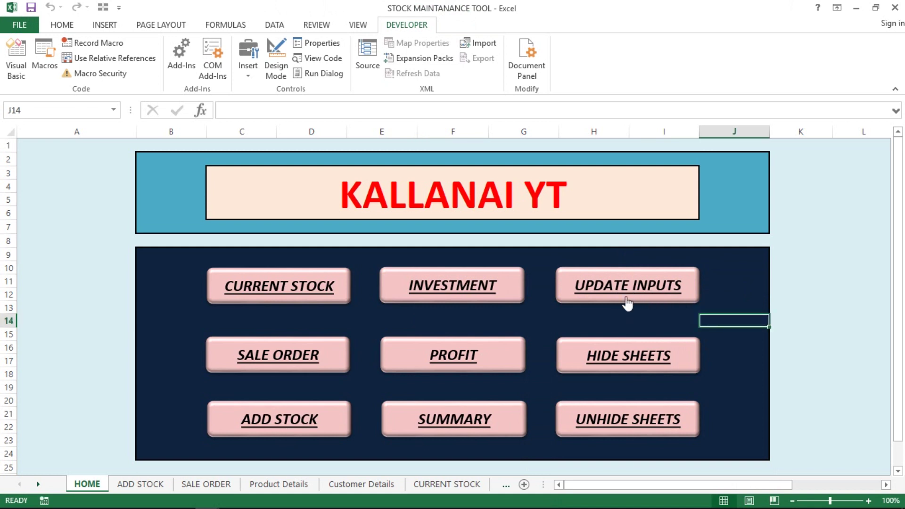
left_click(609, 293)
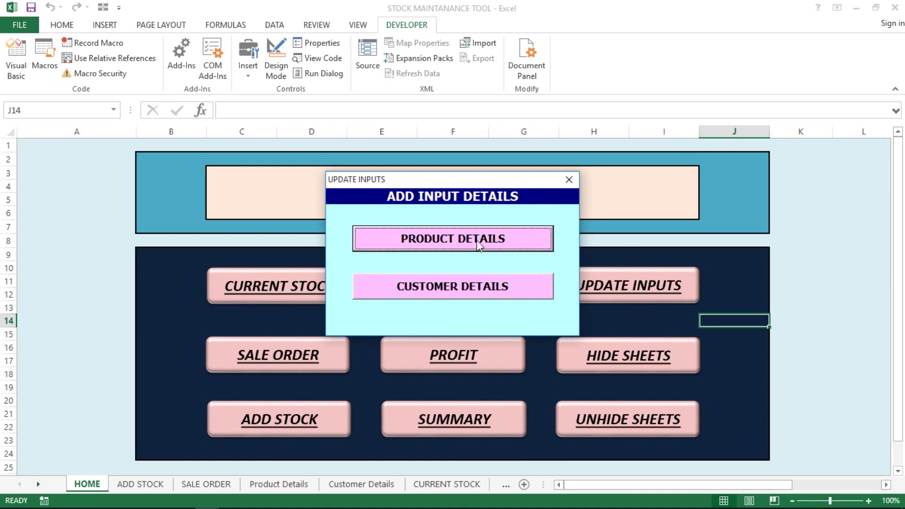
left_click(569, 184)
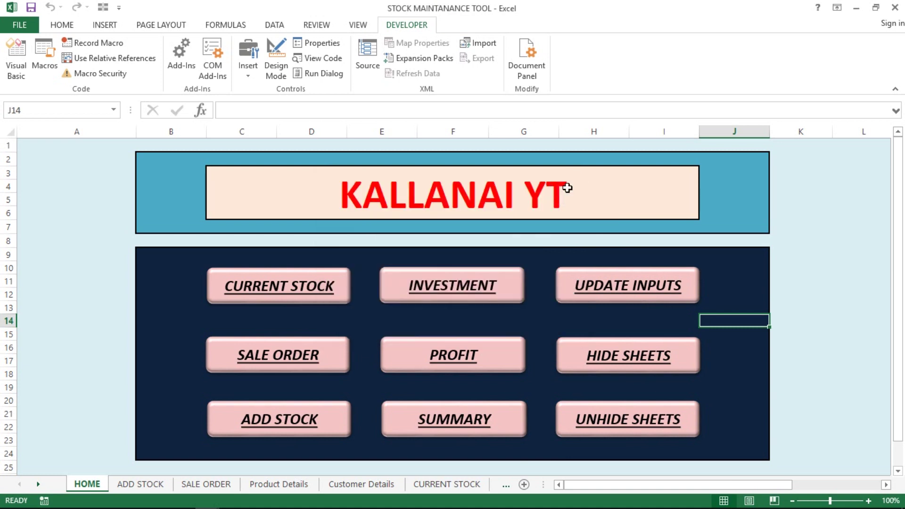
left_click(540, 268)
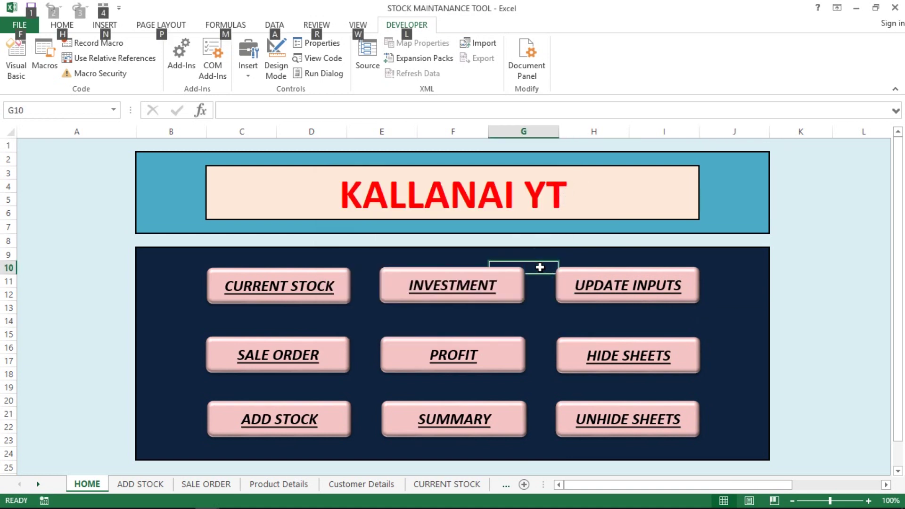
left_click(78, 158)
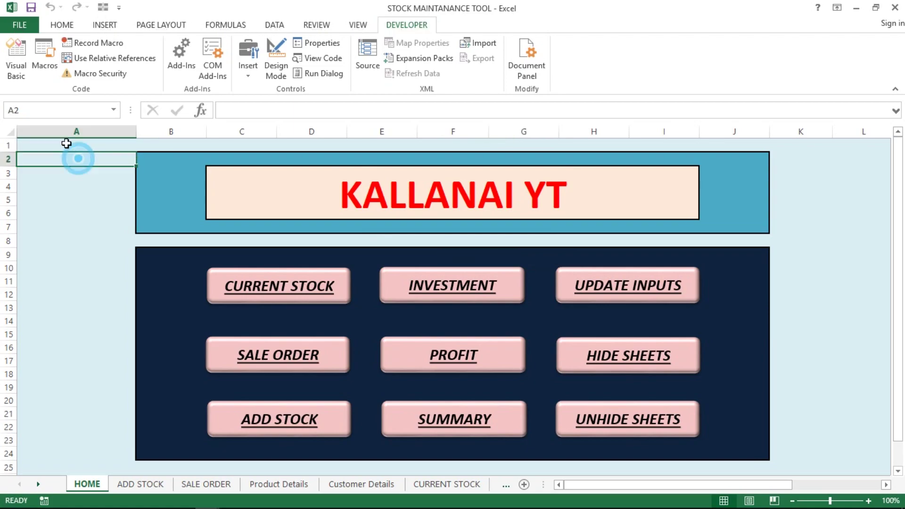
- In the VBA editor, view the UserForm4 (Product Details), UserForm5 (Customer Details) and UserForm3 designs
left_click(16, 59)
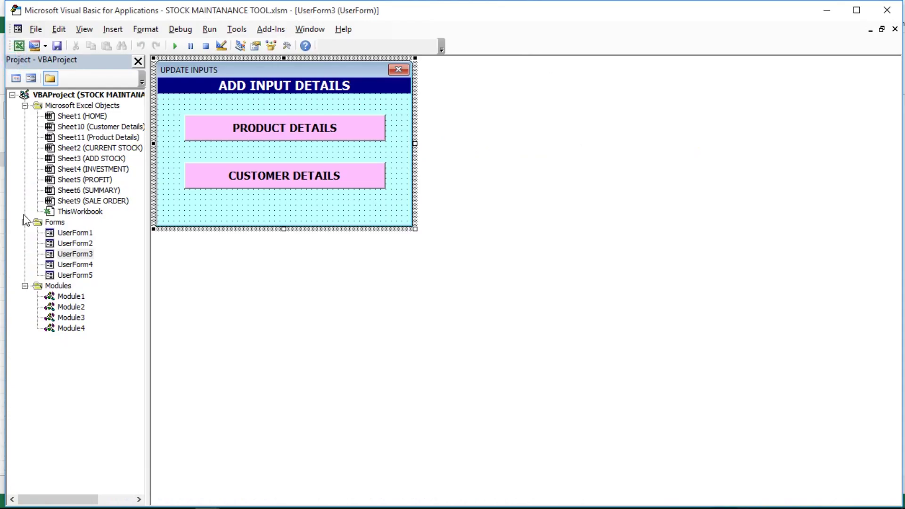
double_click(75, 264)
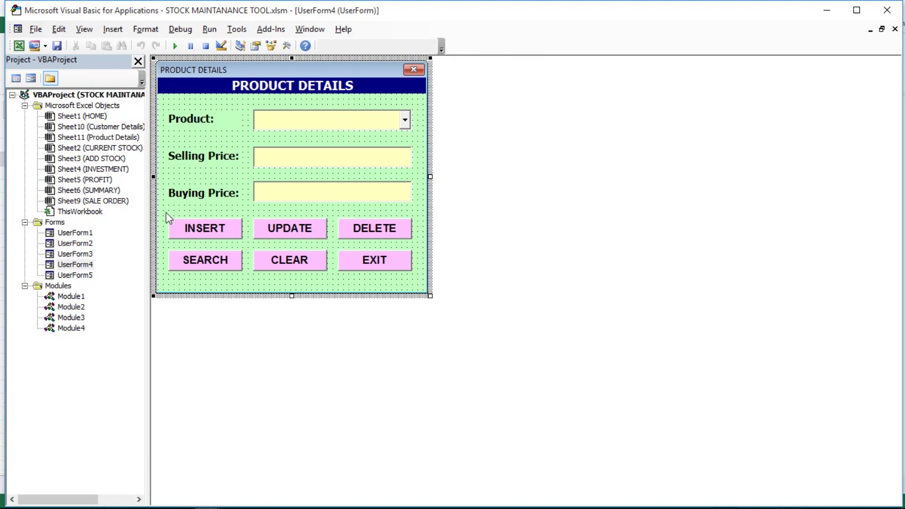
left_click(77, 277)
double_click(77, 277)
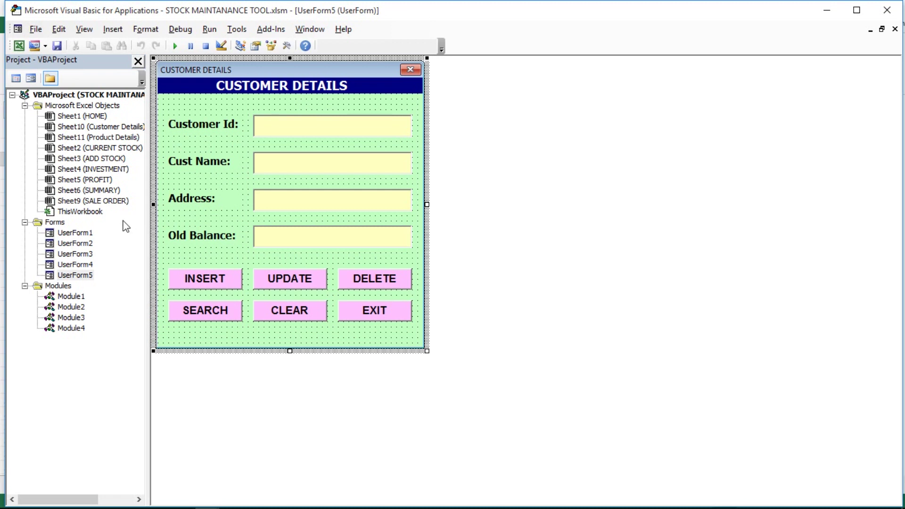
double_click(82, 254)
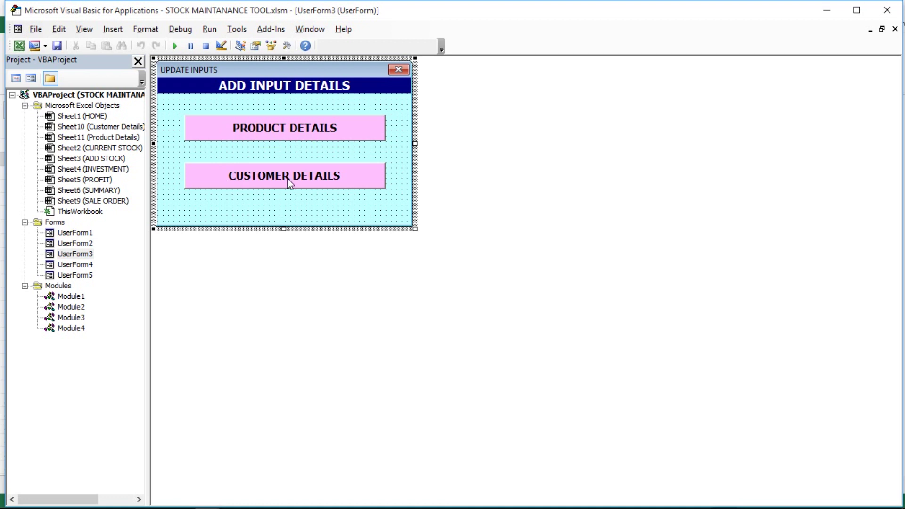
- Review UserForm3's button code showing UserForm4 and UserForm5, then return to its design
double_click(233, 132)
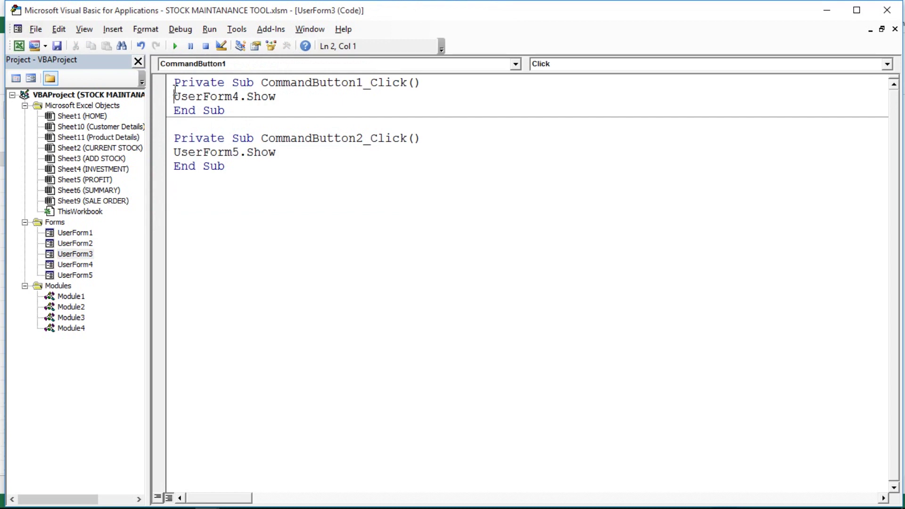
left_click_drag(175, 97, 284, 101)
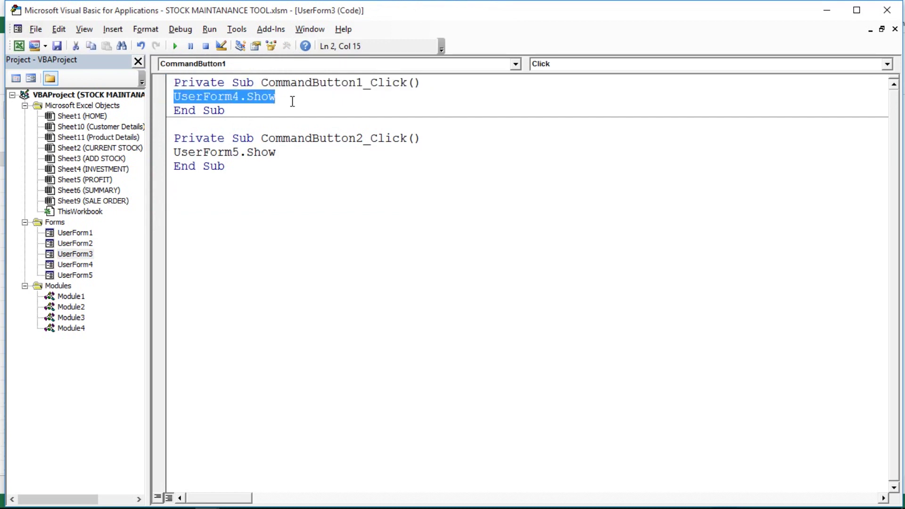
left_click_drag(175, 151, 314, 151)
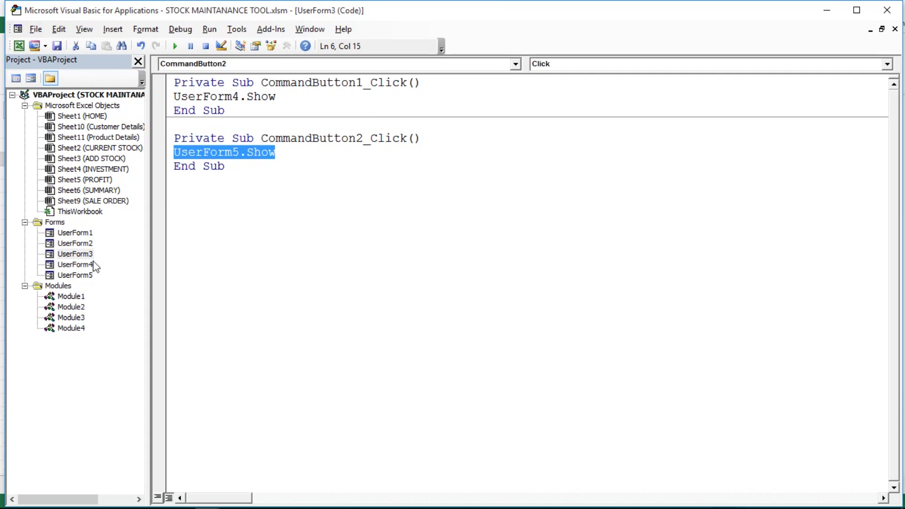
double_click(63, 256)
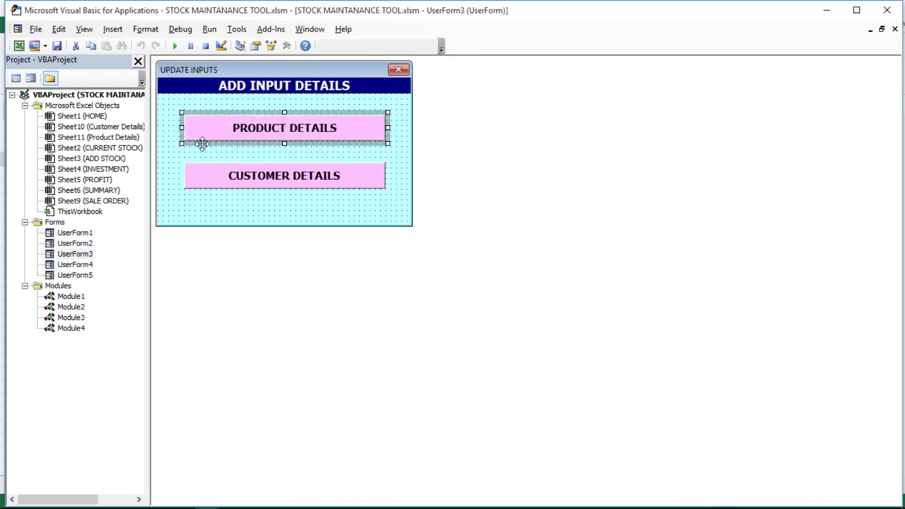
left_click(220, 152)
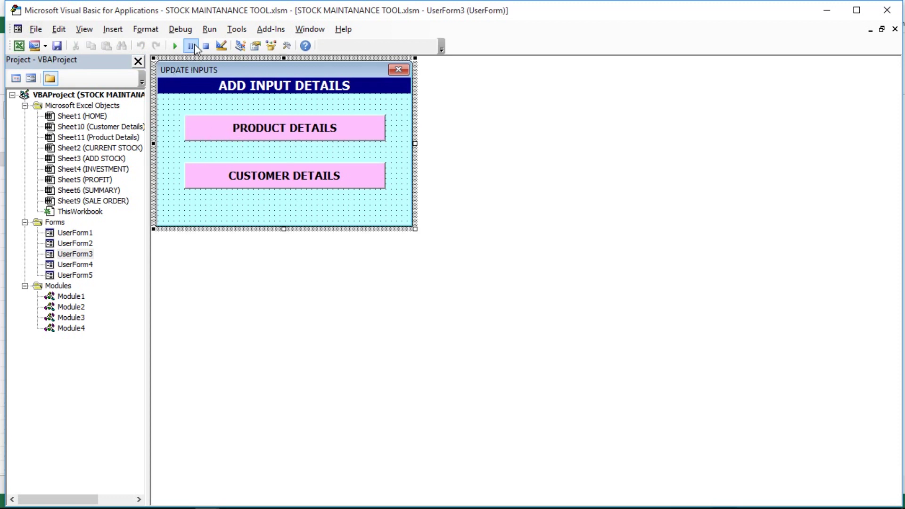
left_click(177, 46)
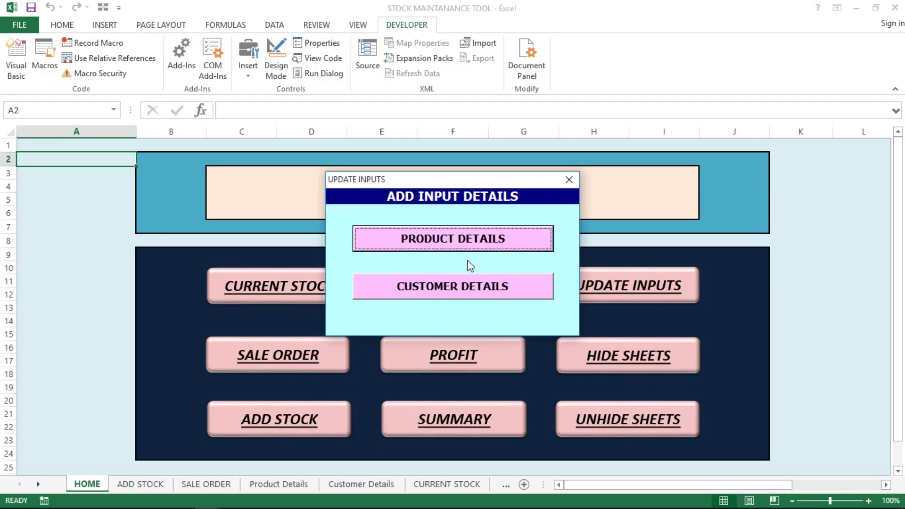
left_click(469, 237)
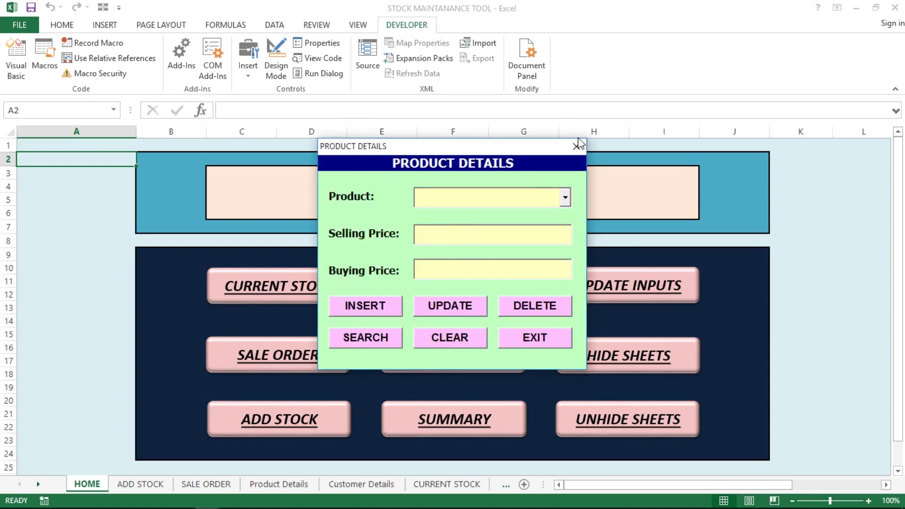
left_click(576, 147)
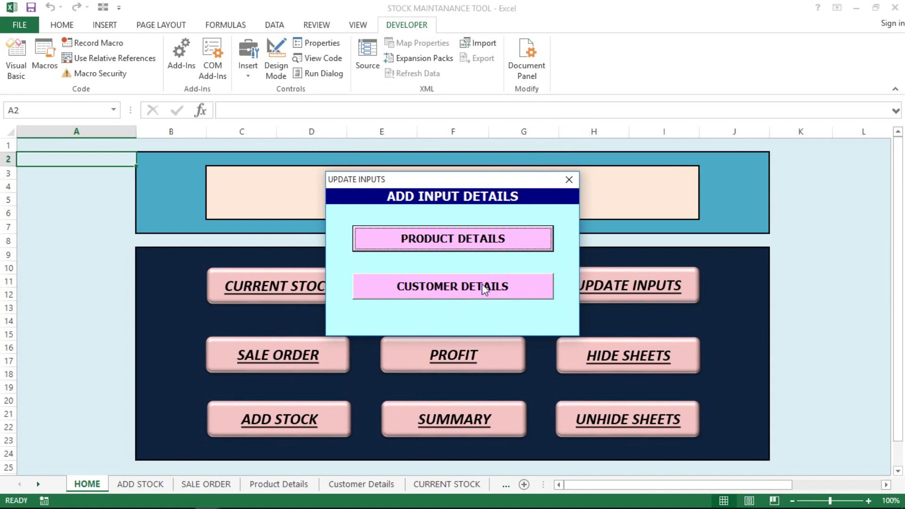
left_click(569, 179)
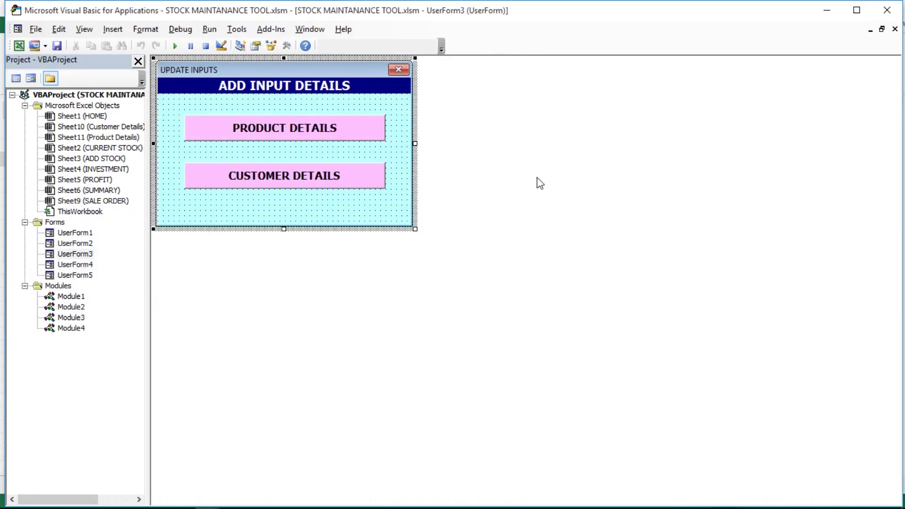
- View UserForm3's code and mark the line that shows the Customer Details form
double_click(89, 253)
double_click(228, 135)
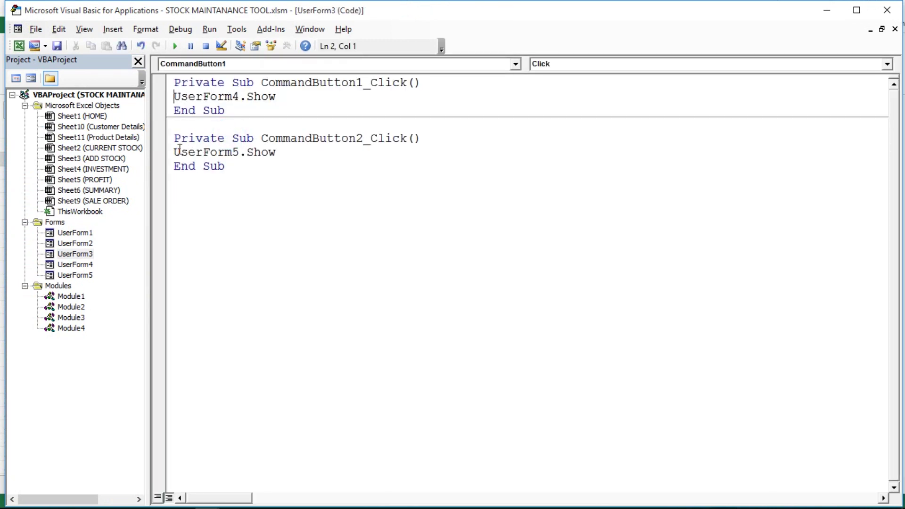
left_click_drag(177, 152, 284, 154)
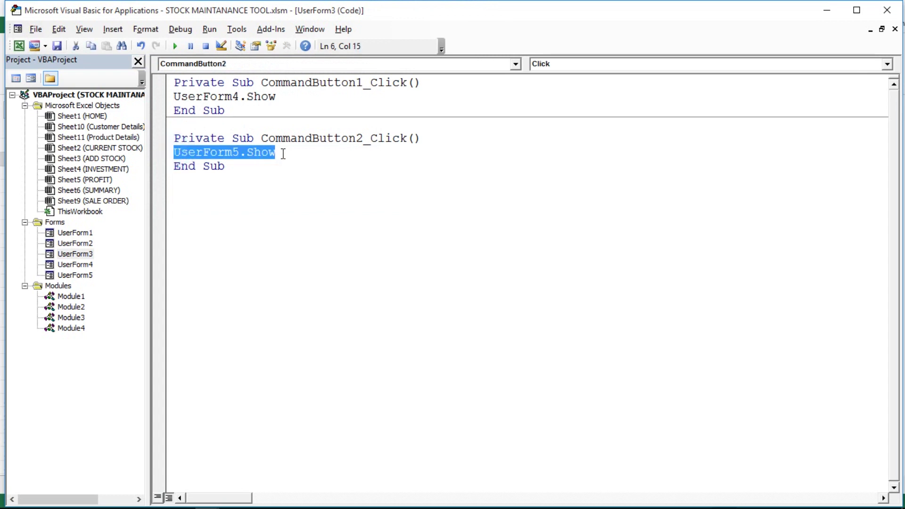
- Open UserForm4's code and select the UserForm_Activate loop that loads product names
double_click(72, 265)
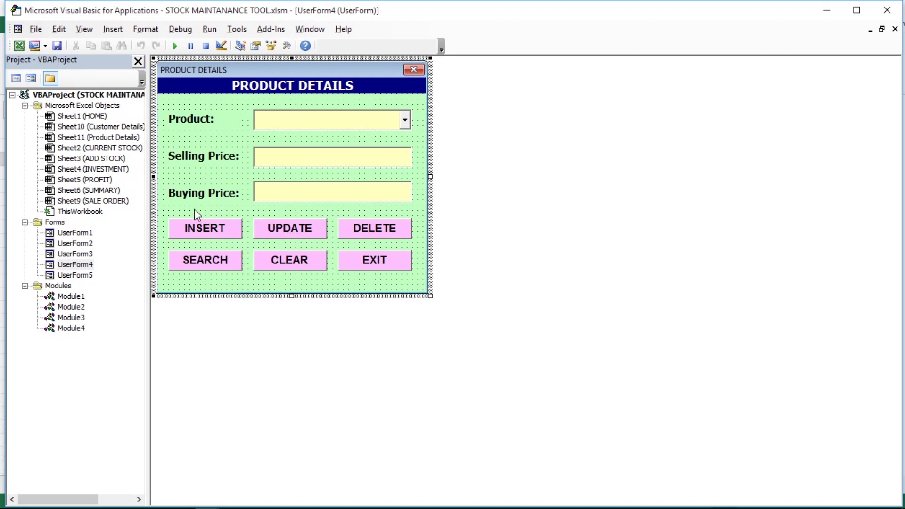
key("F7")
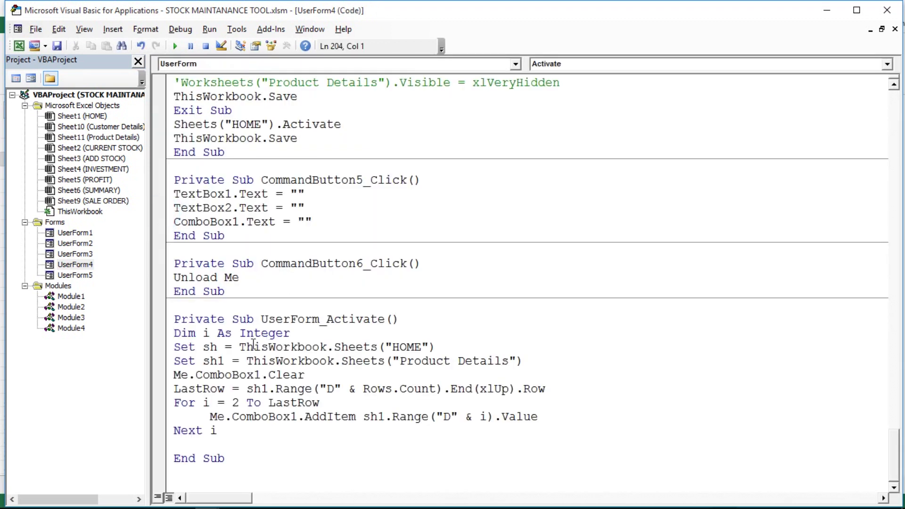
mouse_move(174, 333)
left_mouse_down()
mouse_move(291, 359)
mouse_move(462, 427)
left_mouse_up()
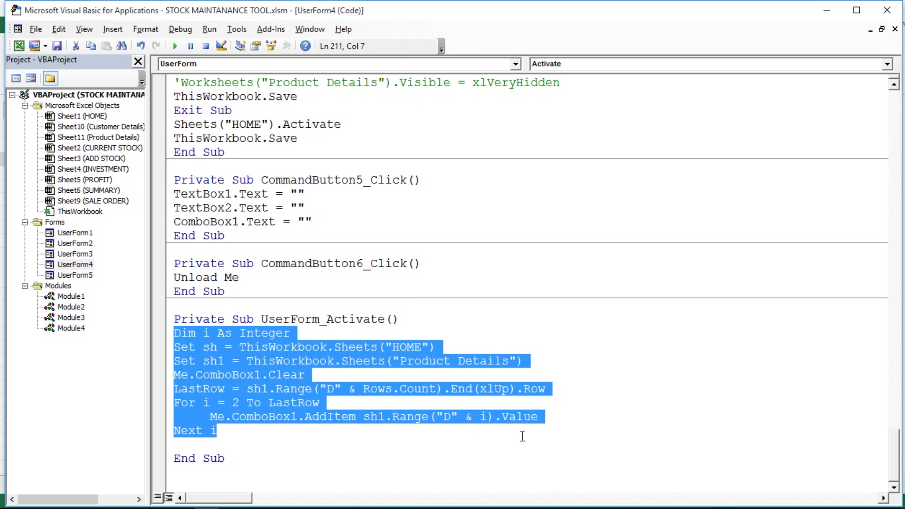
left_click_drag(522, 436, 523, 439)
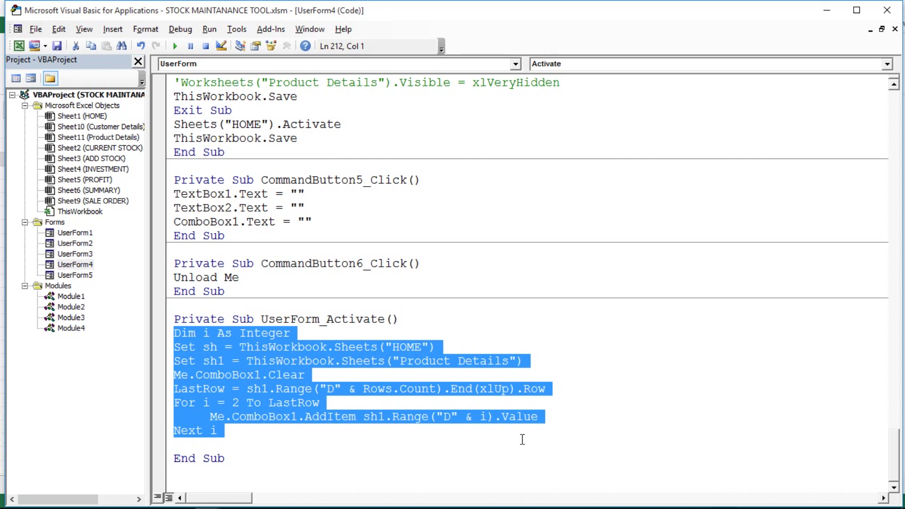
- Look over the product names in column D of Product Details, then return to the form's code
key("alt+Tab")
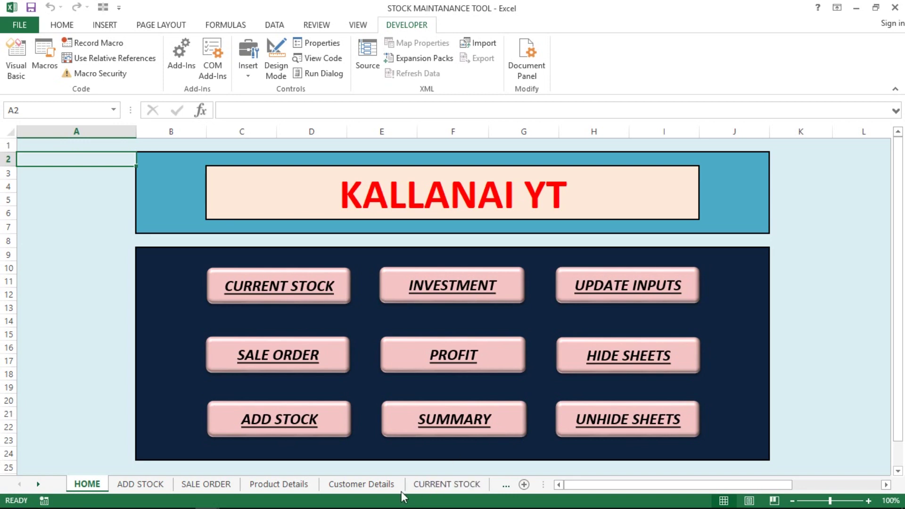
left_click(273, 484)
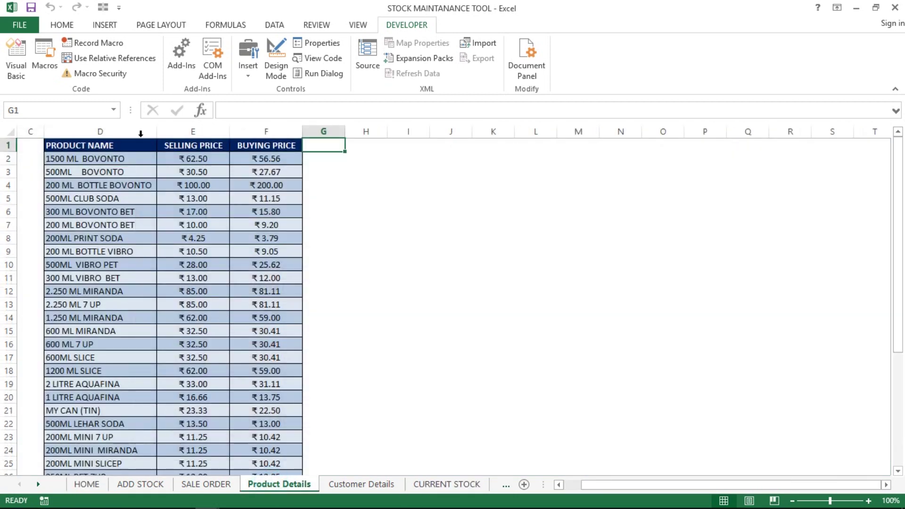
left_click(89, 125)
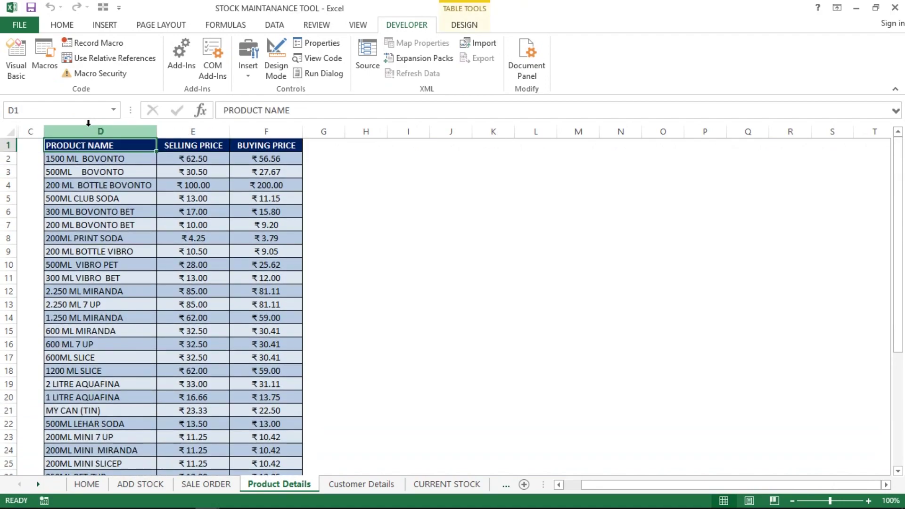
key("alt+F11")
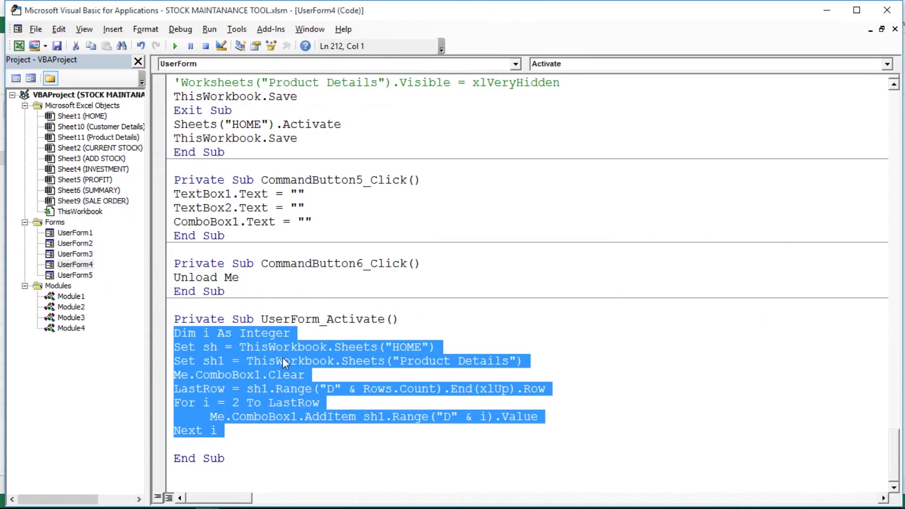
key("alt+Tab")
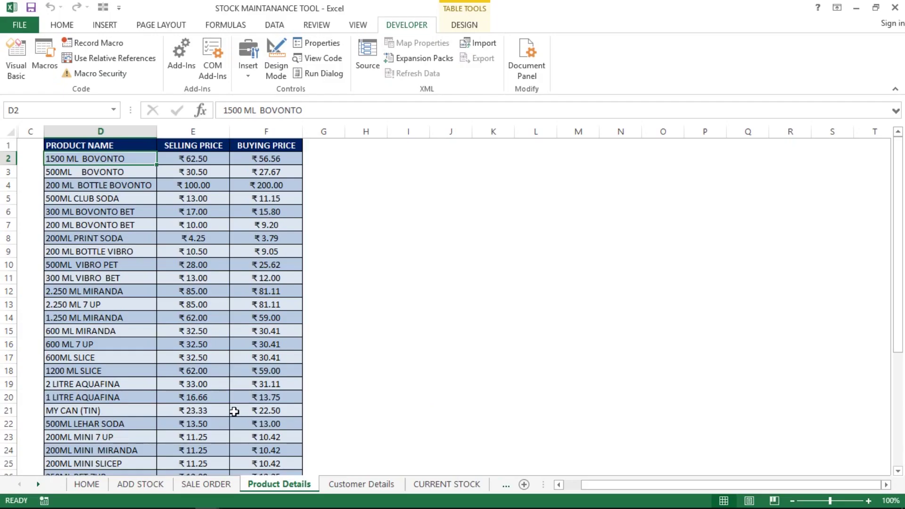
left_click(16, 59)
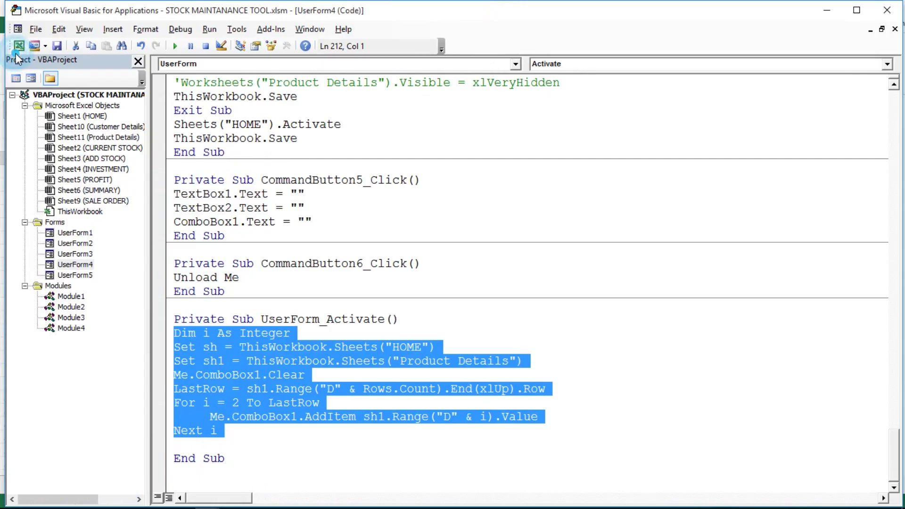
left_click(263, 394)
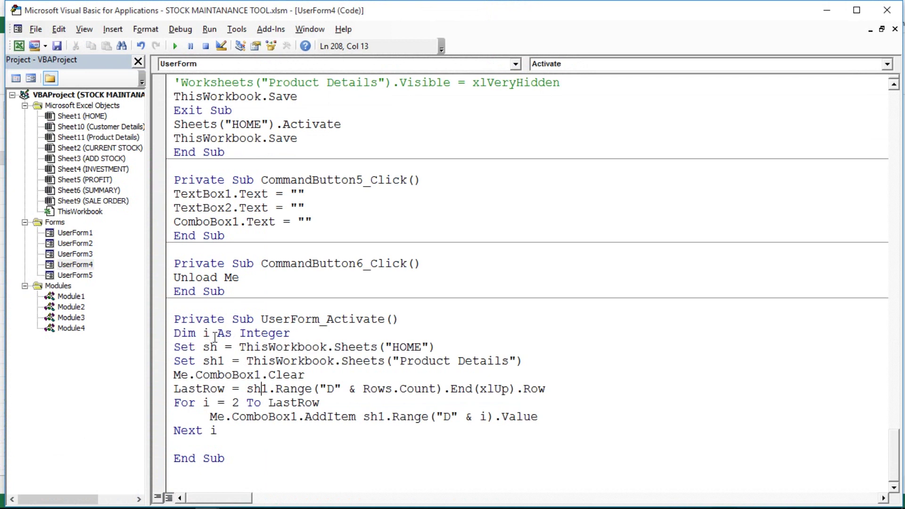
- Walk through the Set sh1 line referencing Product Details and the ComboBox1.Clear call
left_click_drag(172, 348, 516, 361)
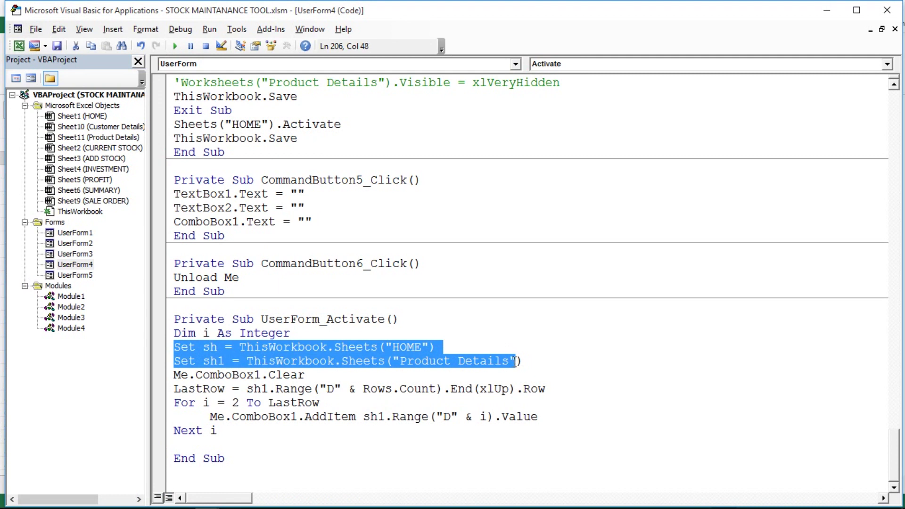
left_click(418, 348)
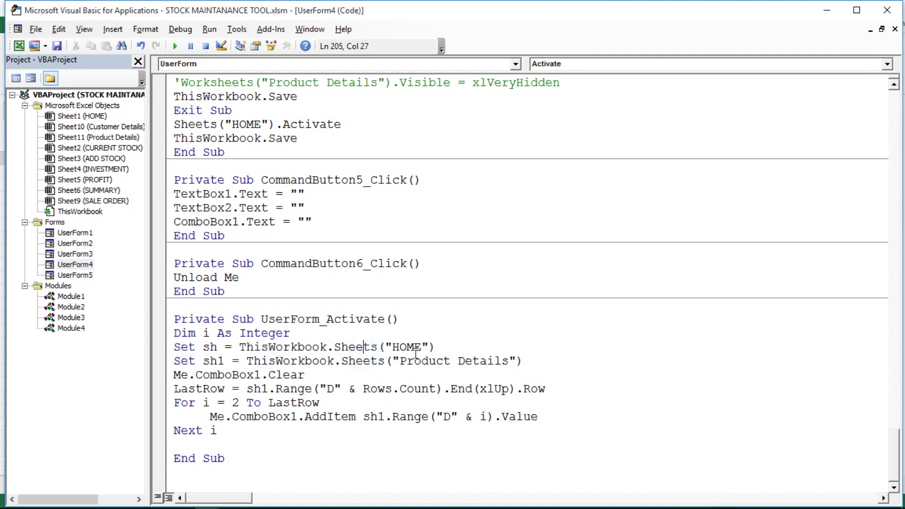
double_click(210, 361)
left_click(210, 361)
left_click_drag(252, 361, 532, 364)
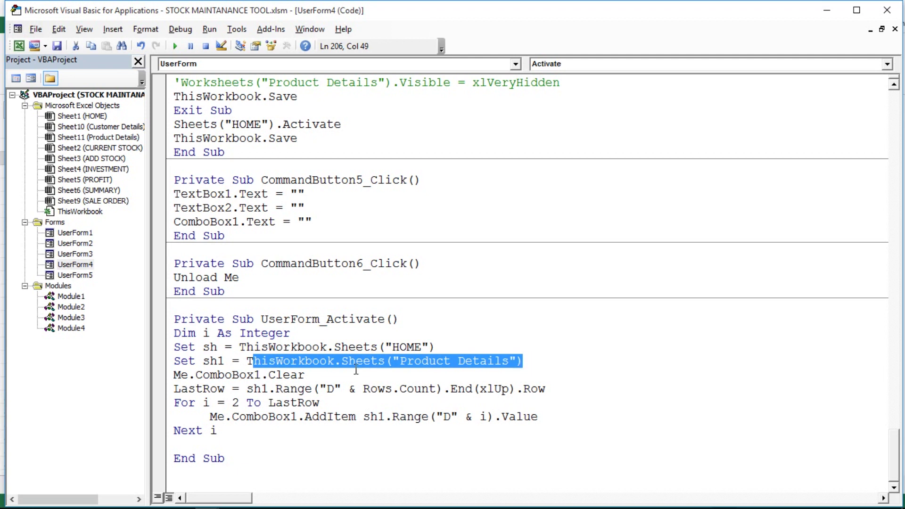
left_click(267, 375)
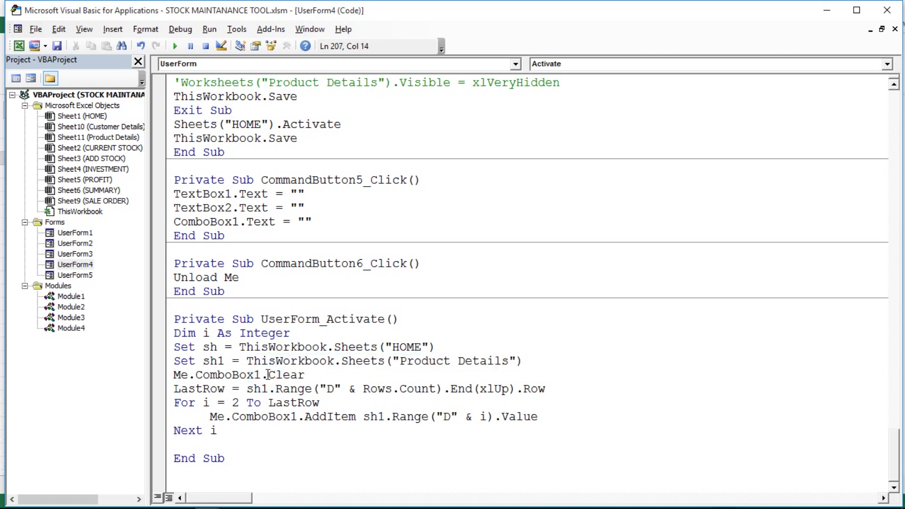
left_click_drag(267, 375, 306, 374)
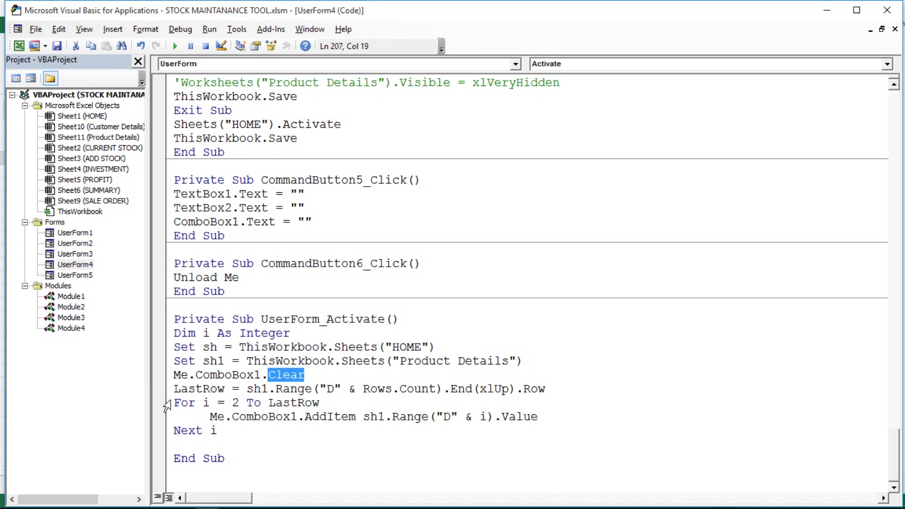
- Explain the LastRow lookup and the For loop adding each product to ComboBox1, then return to Excel
double_click(201, 391)
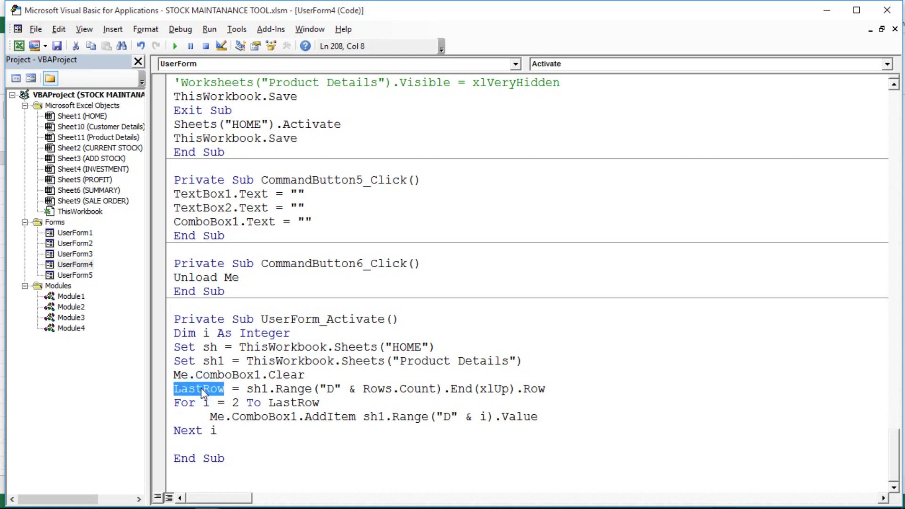
double_click(267, 387)
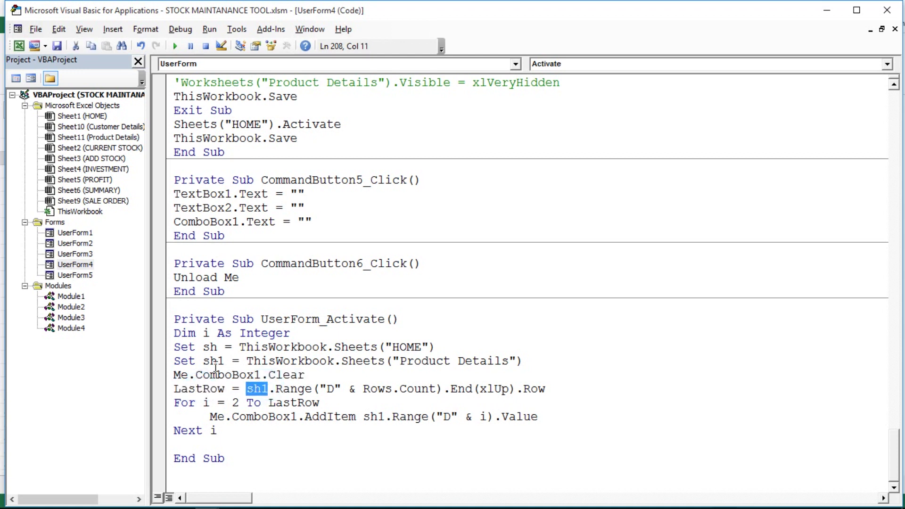
left_click_drag(175, 362, 536, 368)
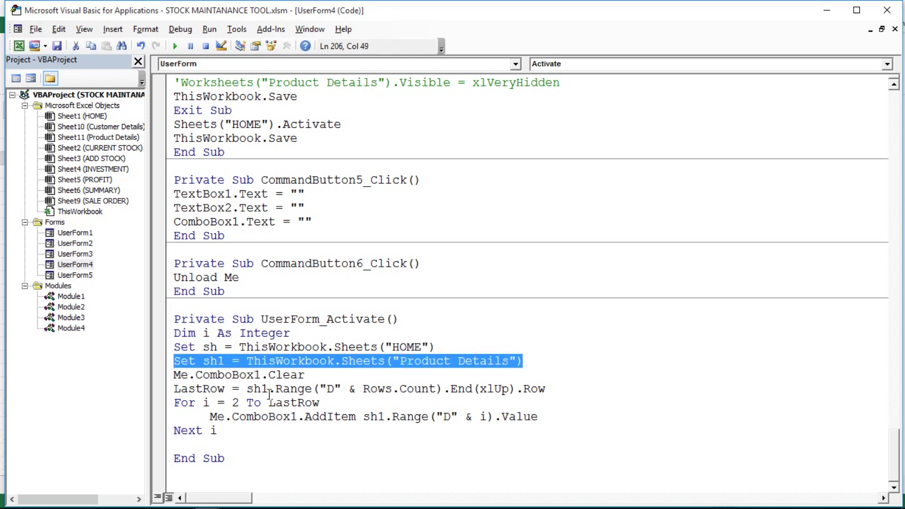
mouse_move(280, 388)
left_mouse_down()
mouse_move(553, 397)
mouse_move(539, 390)
left_mouse_up()
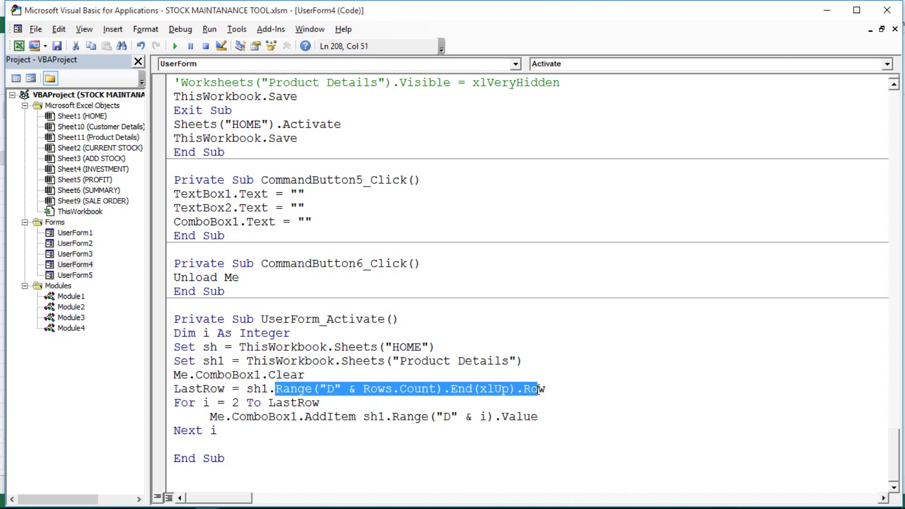
left_click_drag(164, 404, 202, 403)
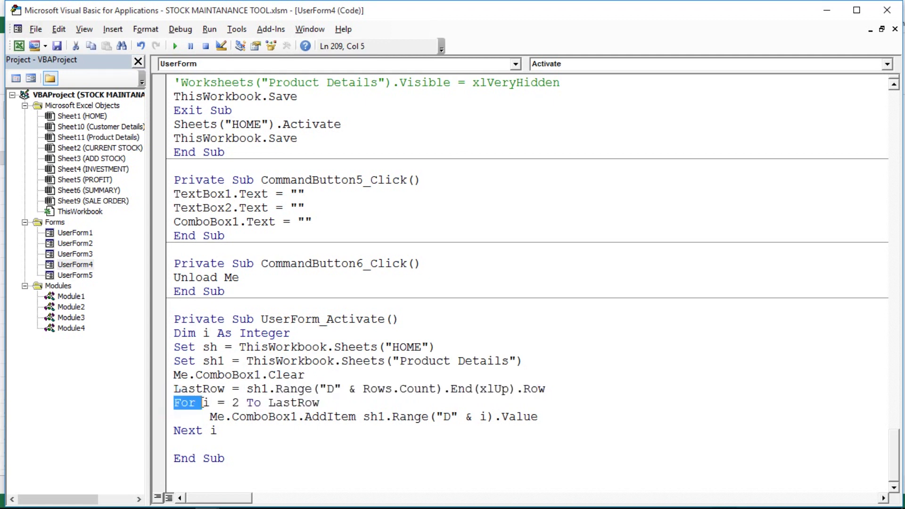
left_click(285, 402)
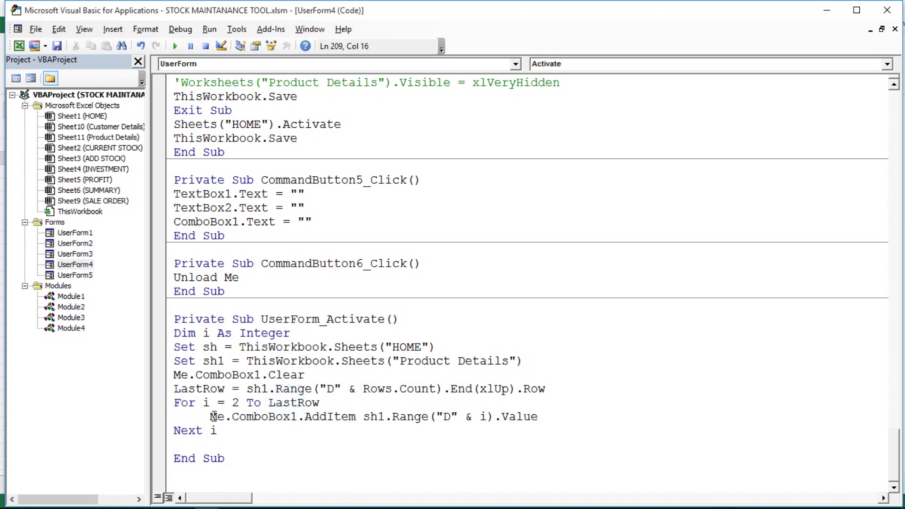
left_click_drag(208, 416, 462, 420)
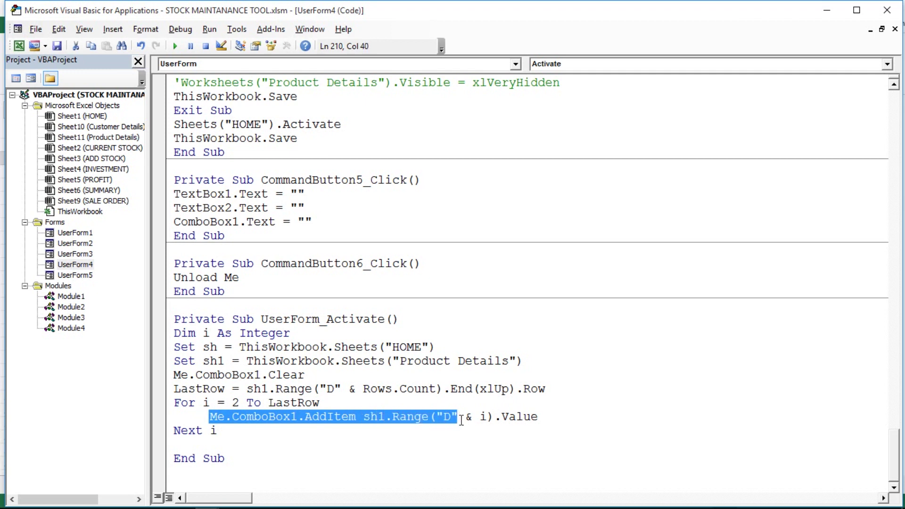
left_click(506, 418)
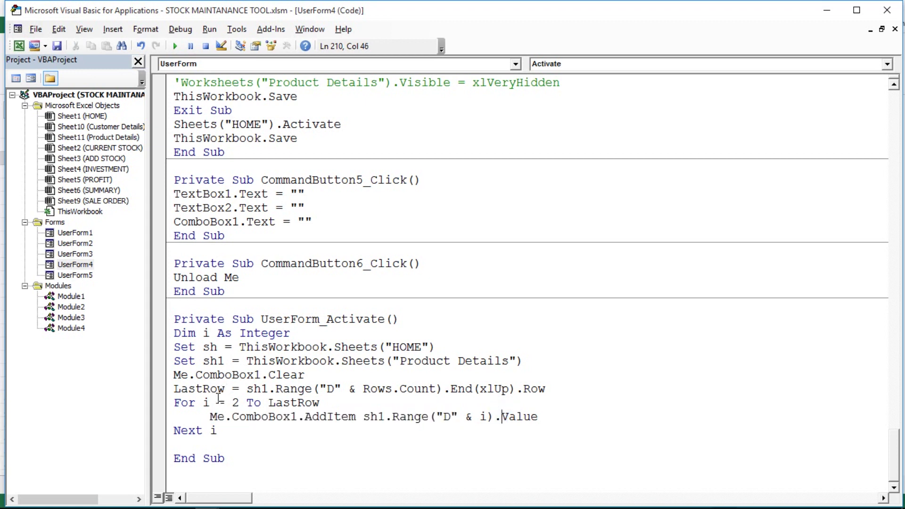
key("alt+Tab")
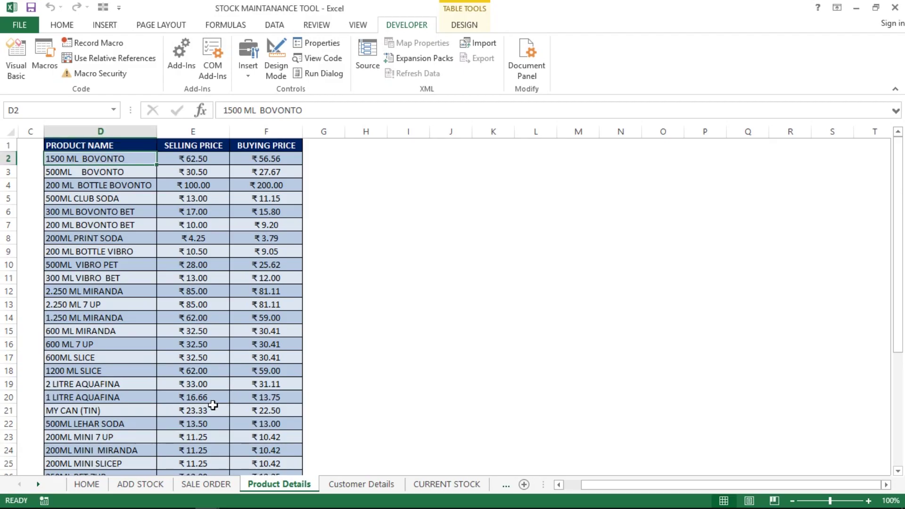
- Select the first product rows, then review the For loop, LastRow and AddItem lines in the code
left_click(8, 158)
key("shift+Down")
key("shift+Down")
key("shift+Down")
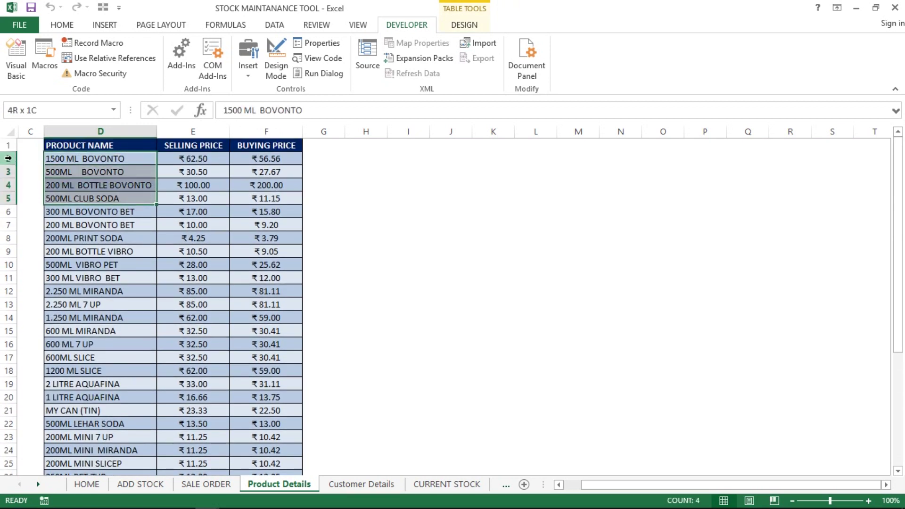
key("shift+Down")
key("shift+Down")
key("shift+Down")
key("shift+Down")
key("shift+Down")
key("shift+Down")
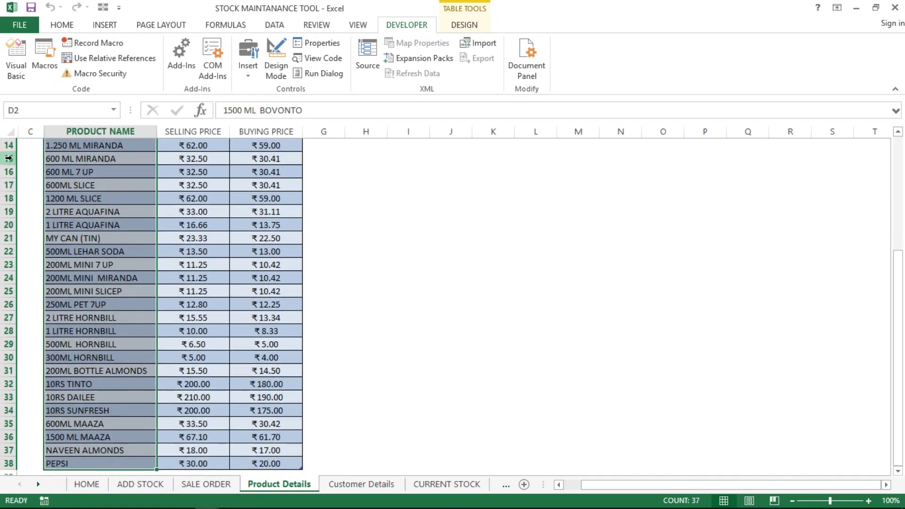
key("alt+F11")
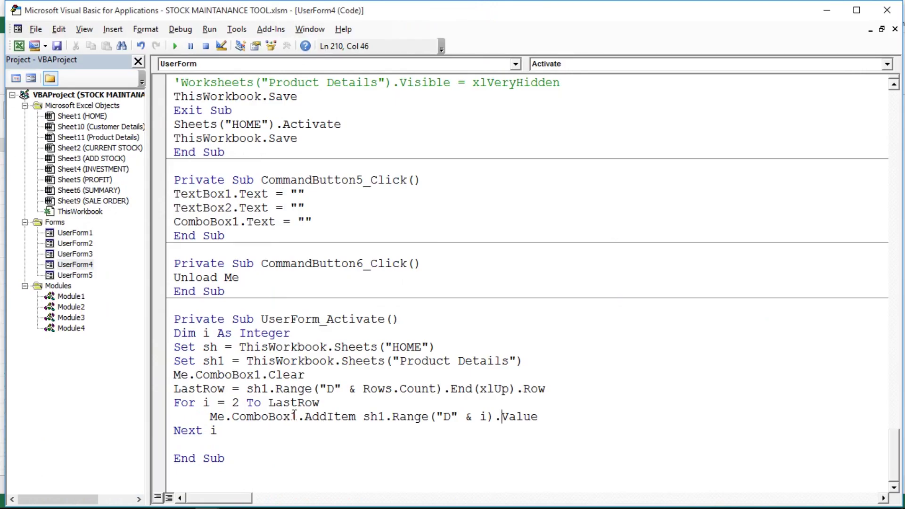
left_click_drag(210, 417, 544, 415)
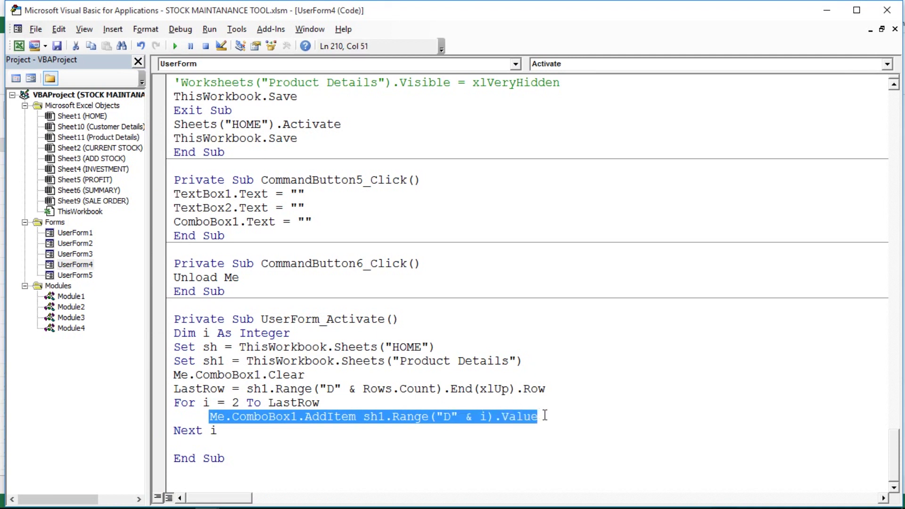
left_click(175, 400)
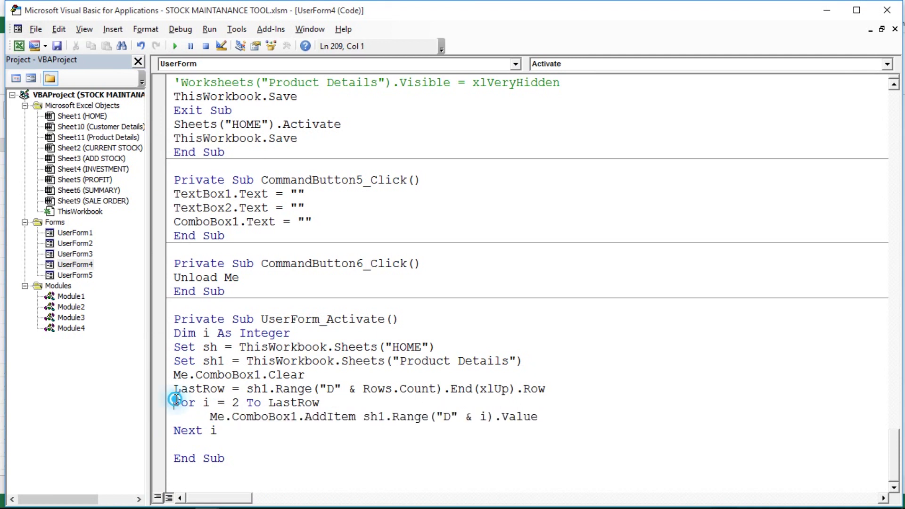
left_click_drag(175, 401, 315, 417)
double_click(302, 403)
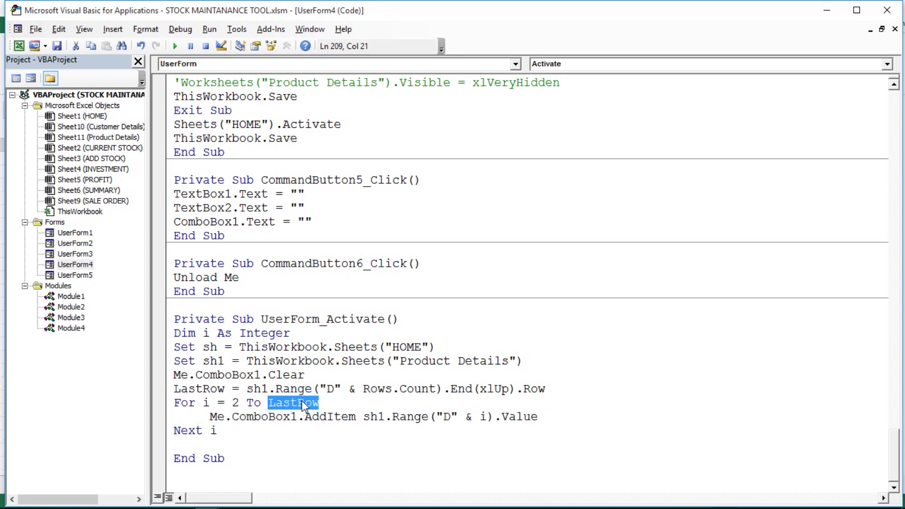
left_click(291, 403)
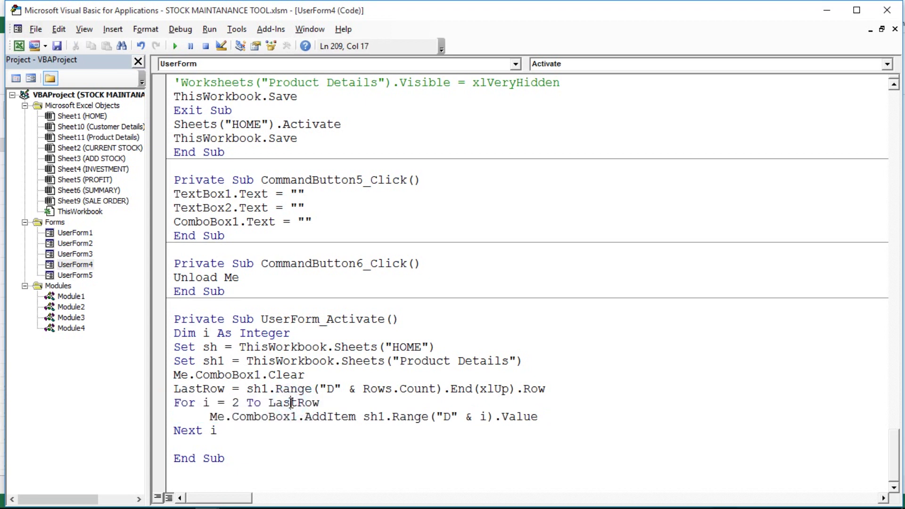
left_click(283, 424)
- Jump through column D with Ctrl+arrow keys to find the last product, PEPSI
key("alt+F11")
key("ctrl+Down")
key("Down")
key("Down")
key("Down")
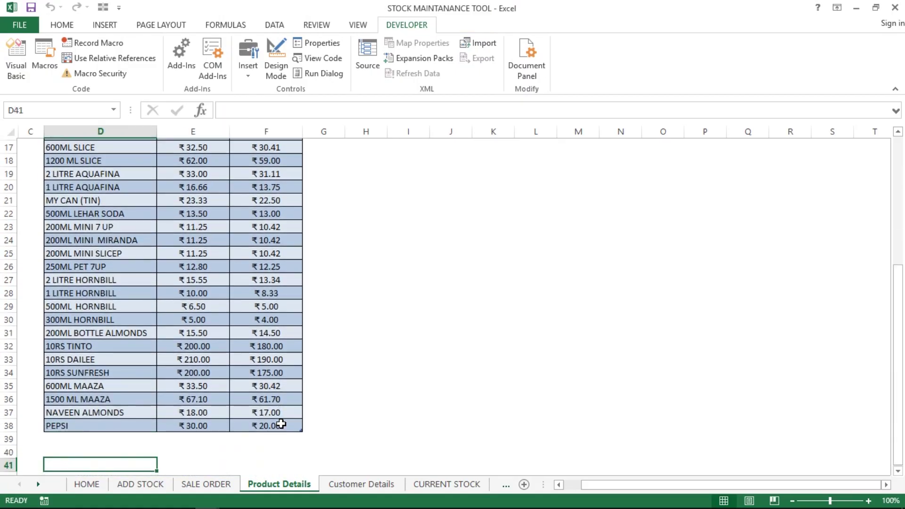
key("Down")
key("Down")
key("Down")
key("ctrl+Down")
key("ctrl+Up")
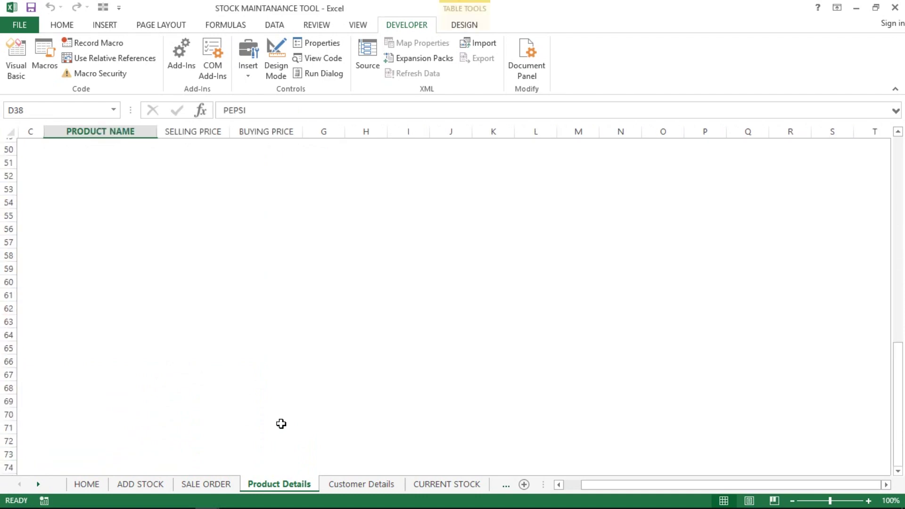
key("ctrl+Up")
key("Down")
key("ctrl+Down")
key("Down")
key("Up")
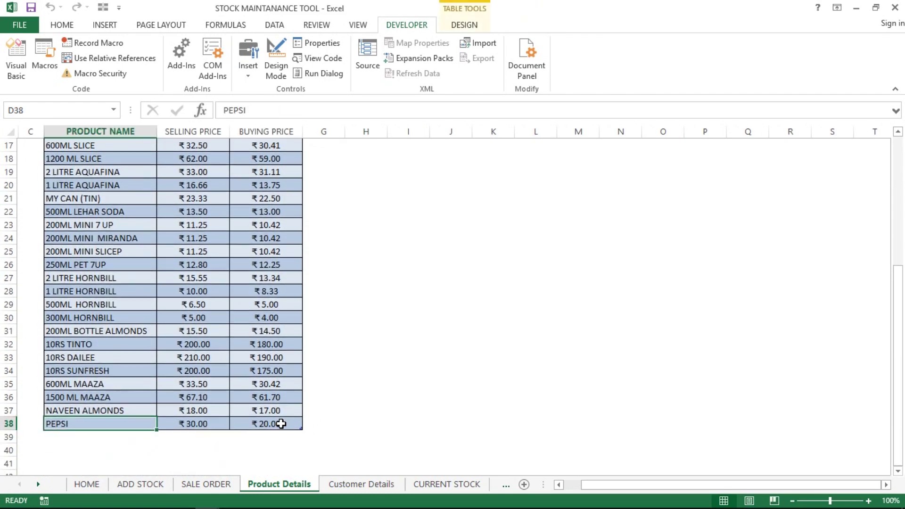
key("Down")
- Back in the form code, select the LastRow calculation and the product-list loading loop
key("alt+F11")
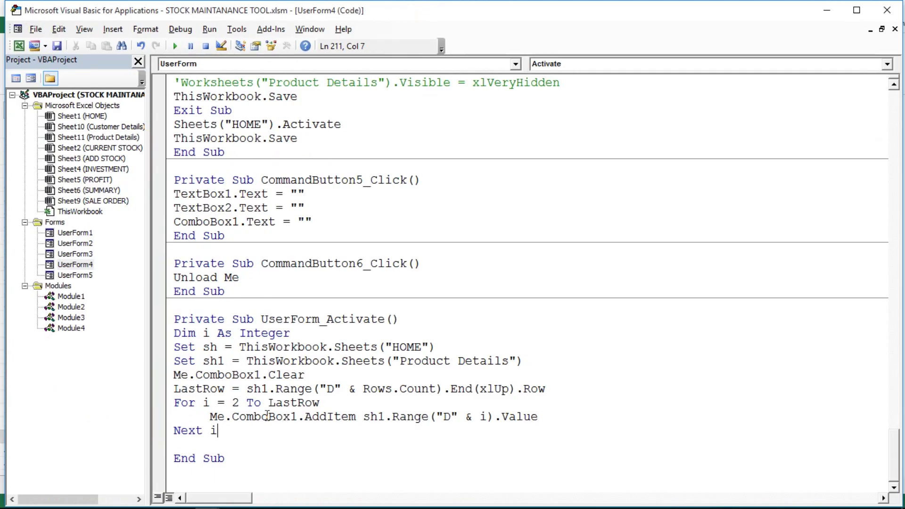
left_click(298, 387)
left_click_drag(177, 333, 321, 426)
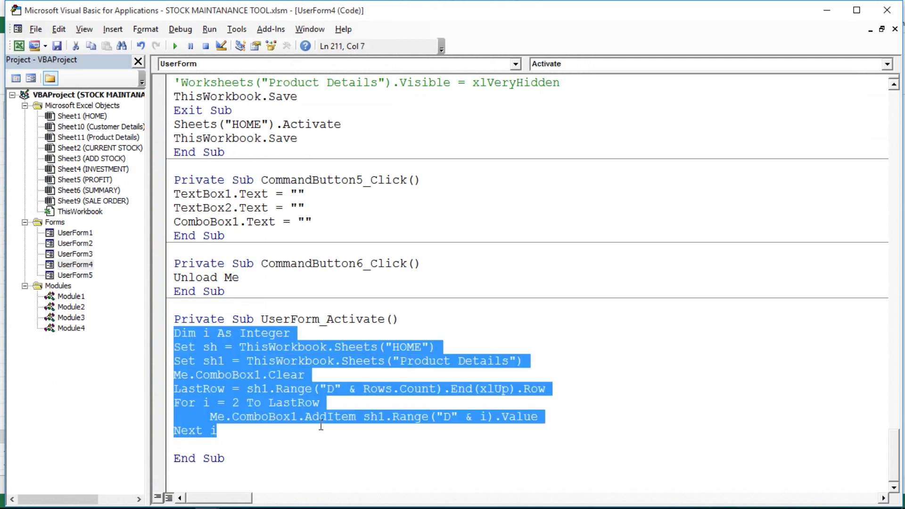
- Open UserForm4's design, show the Properties window, and check the field names ComboBox1, TextBox1 and TextBox2
double_click(74, 265)
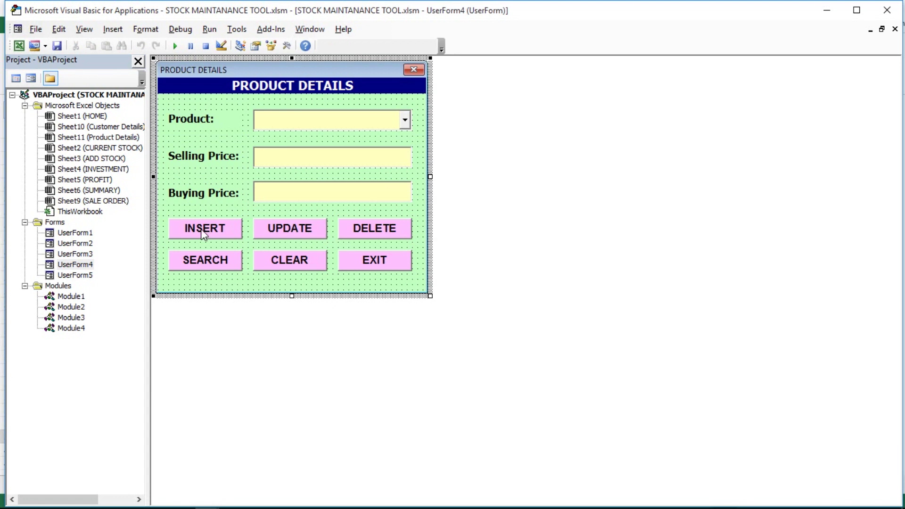
left_click(264, 119)
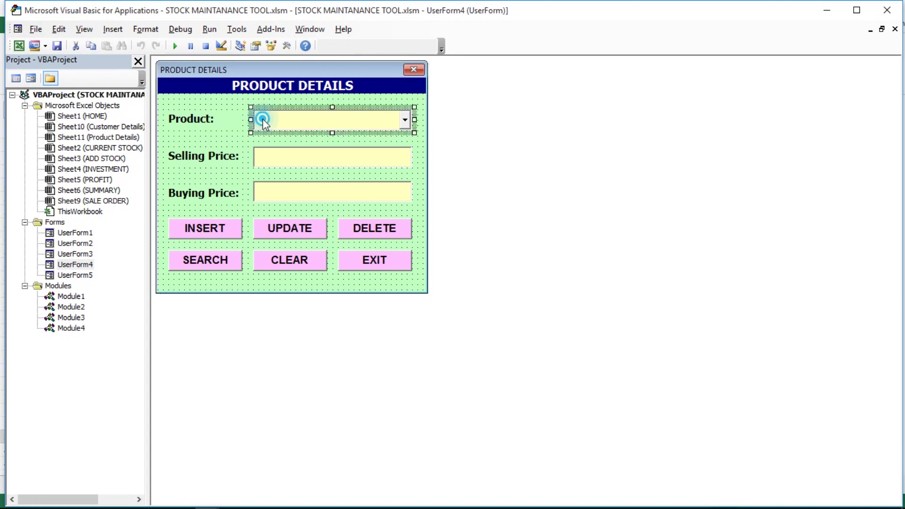
left_click(84, 29)
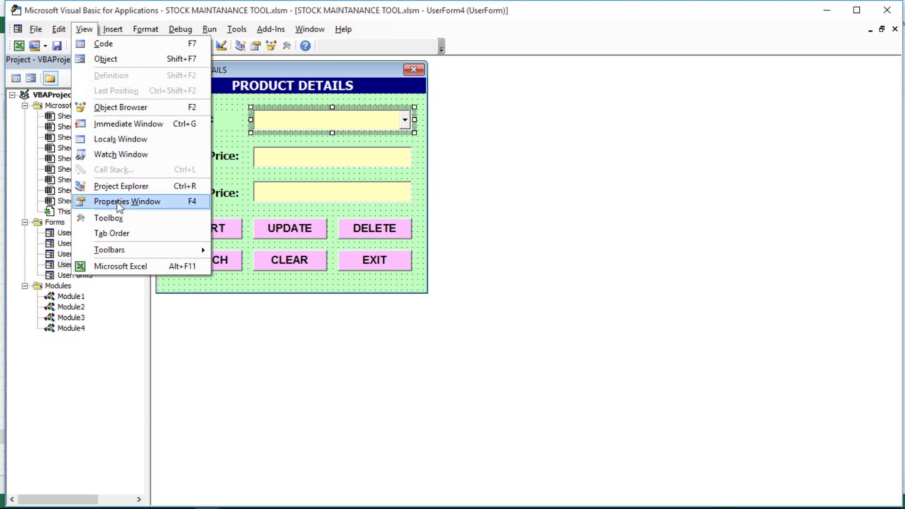
left_click(120, 201)
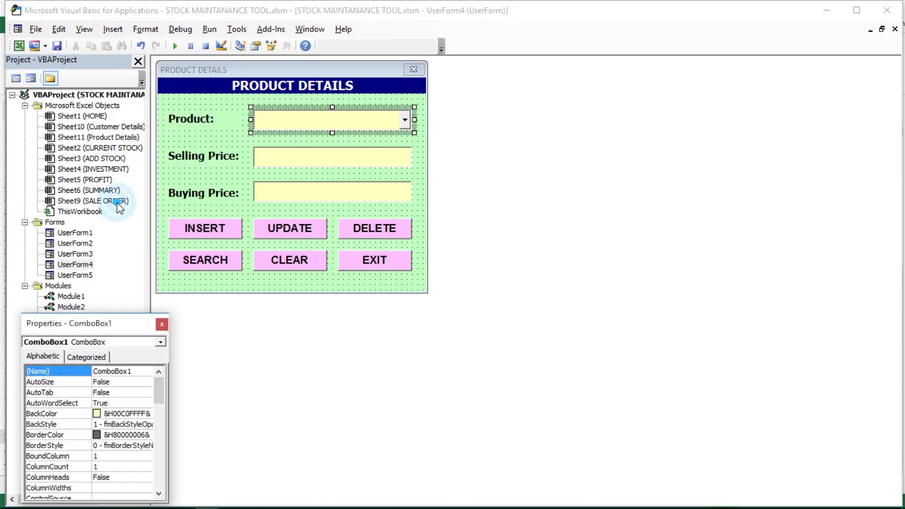
left_click(133, 371)
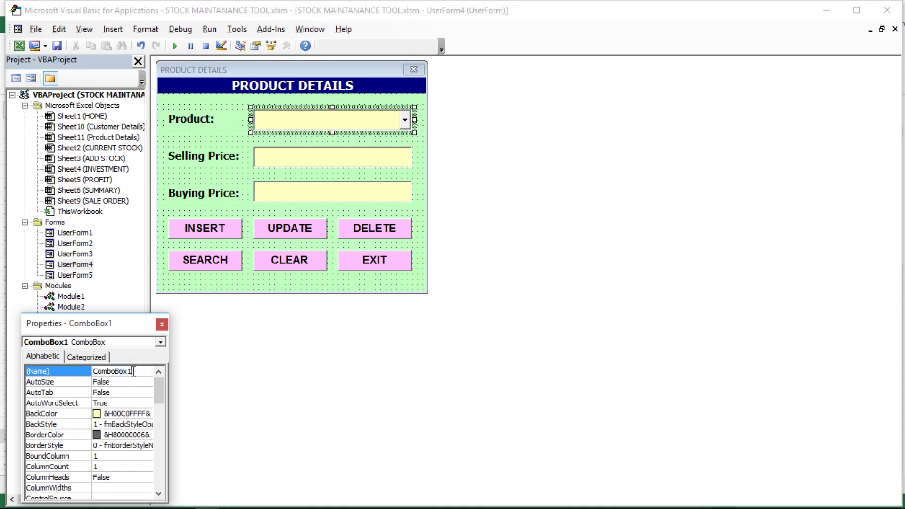
double_click(128, 371)
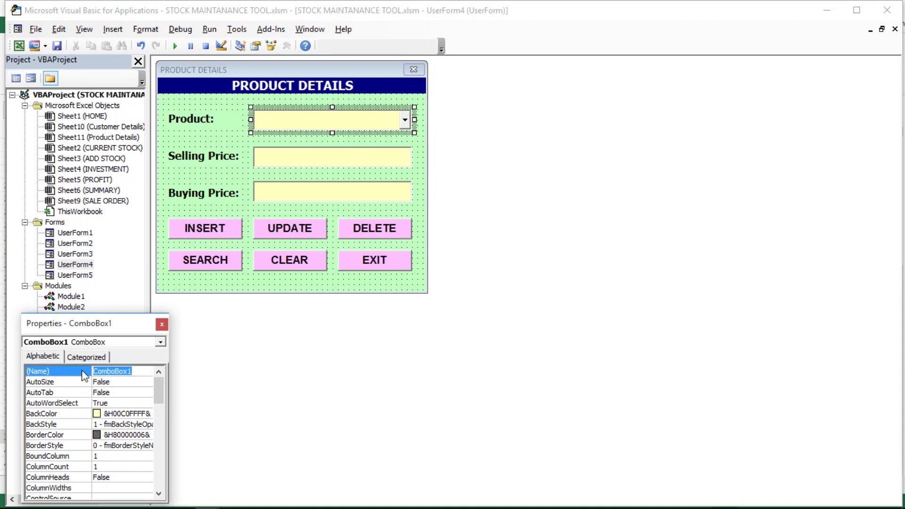
left_click(291, 158)
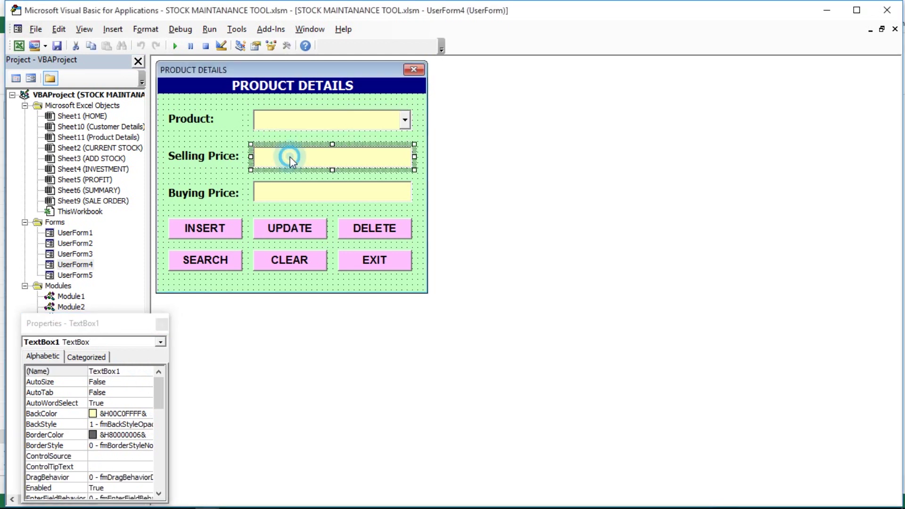
left_click(298, 199)
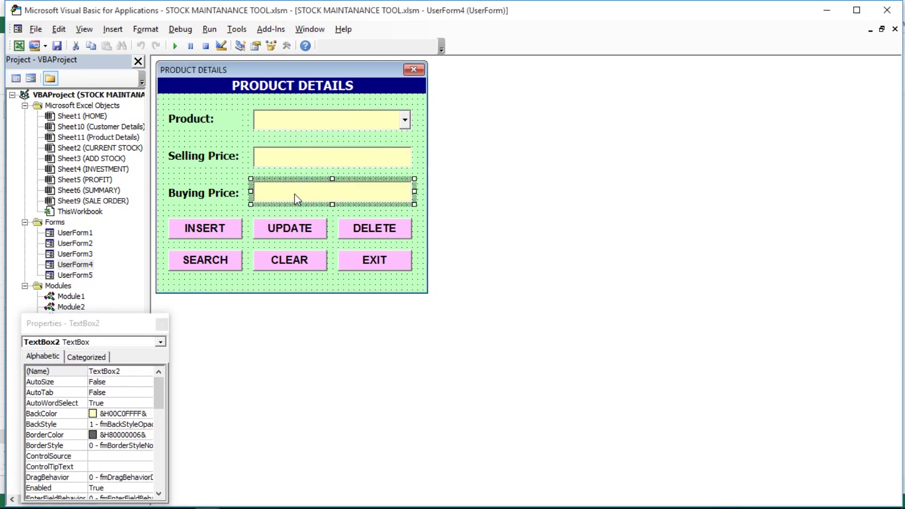
left_click(251, 217)
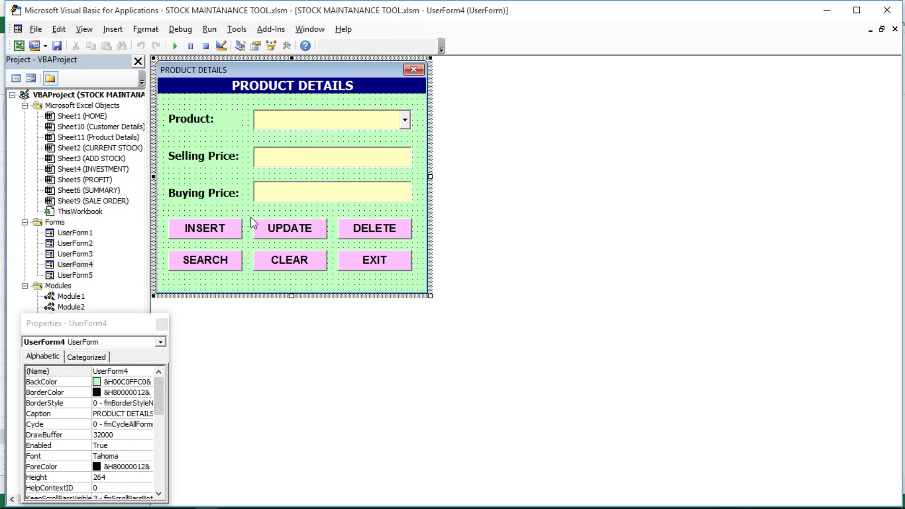
- Open CommandButton1_Click from the INSERT button and dock the Properties window below Project Explorer
double_click(202, 229)
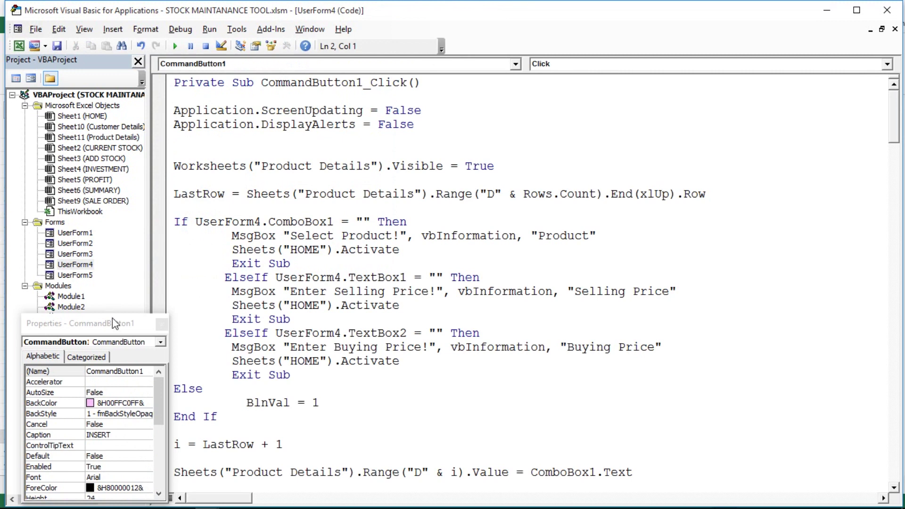
left_click_drag(112, 317, 91, 324)
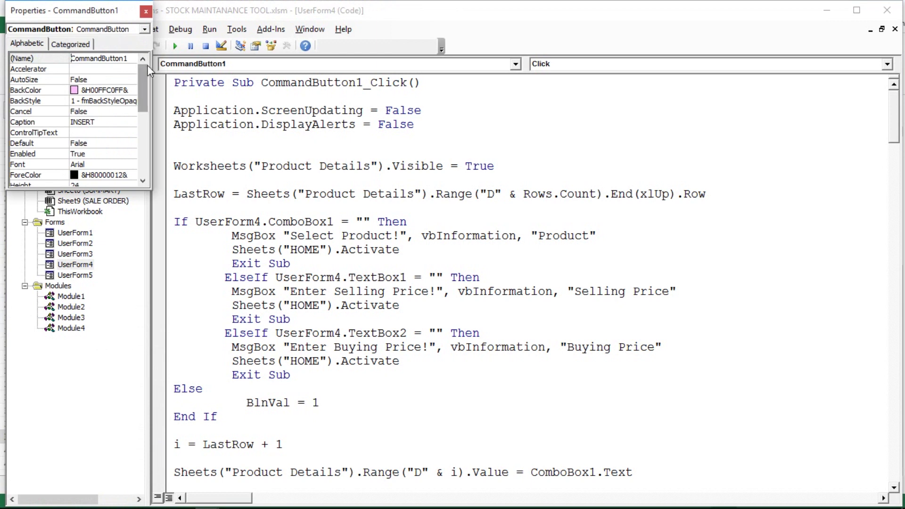
left_click_drag(155, 105, 141, 104)
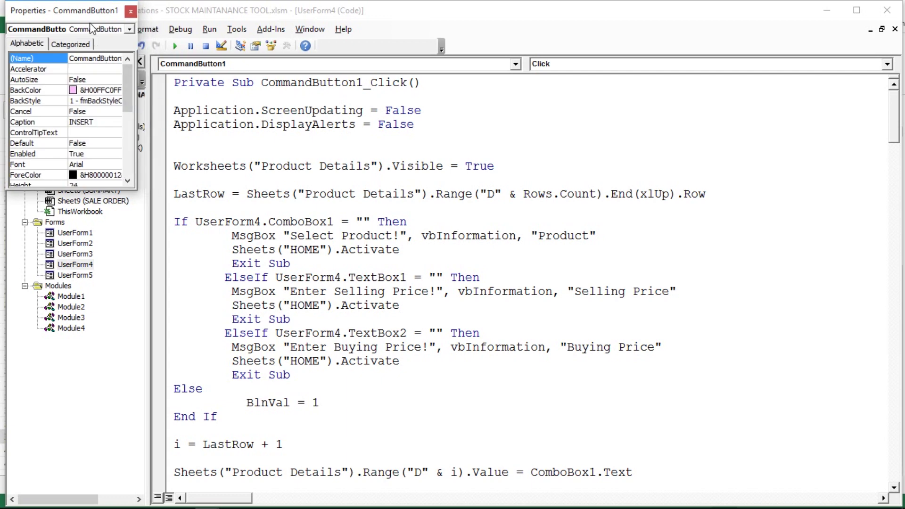
mouse_move(85, 15)
left_mouse_down()
mouse_move(96, 333)
mouse_move(86, 324)
left_mouse_up()
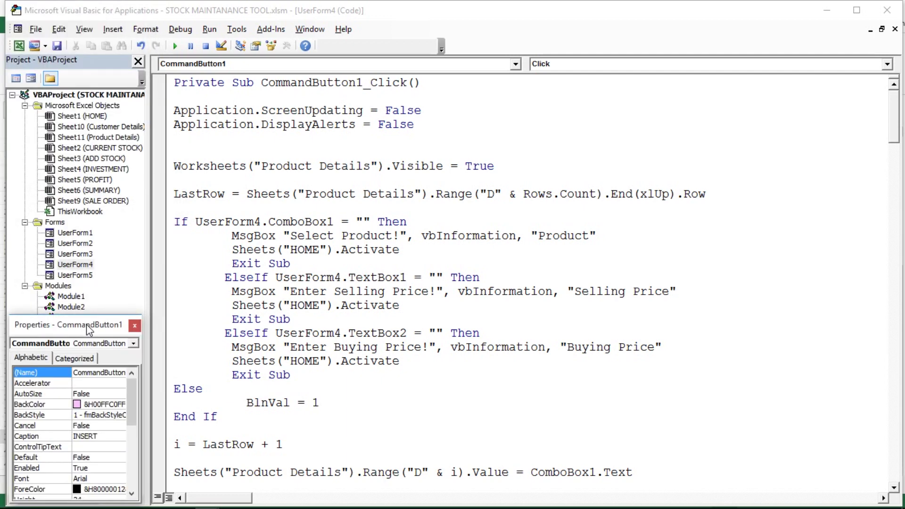
left_click(247, 83)
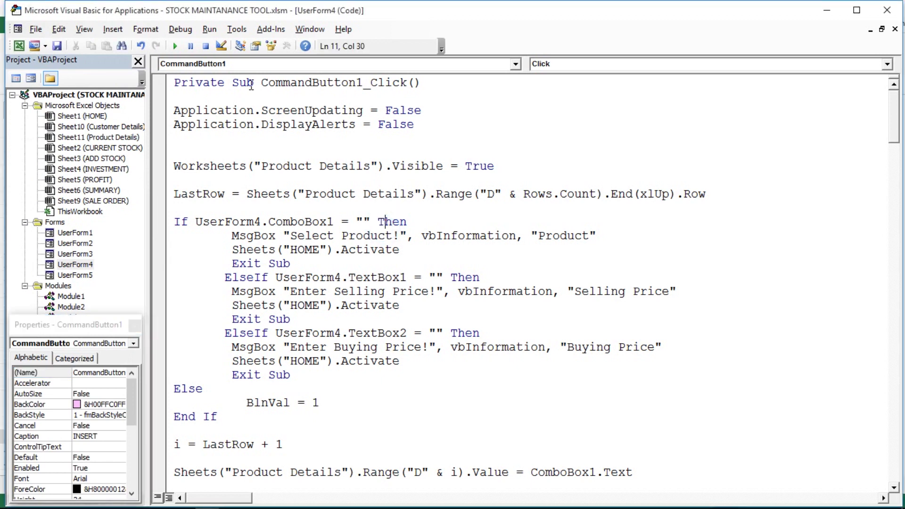
left_click(263, 110)
key("Up")
key("shift+Down")
key("shift+Down")
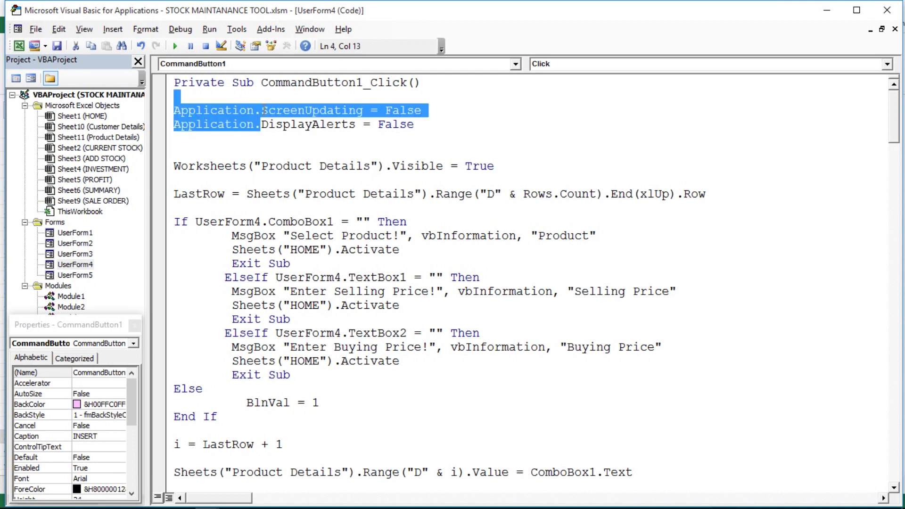
key("shift+Down")
key("Down")
key("Down")
key("Down")
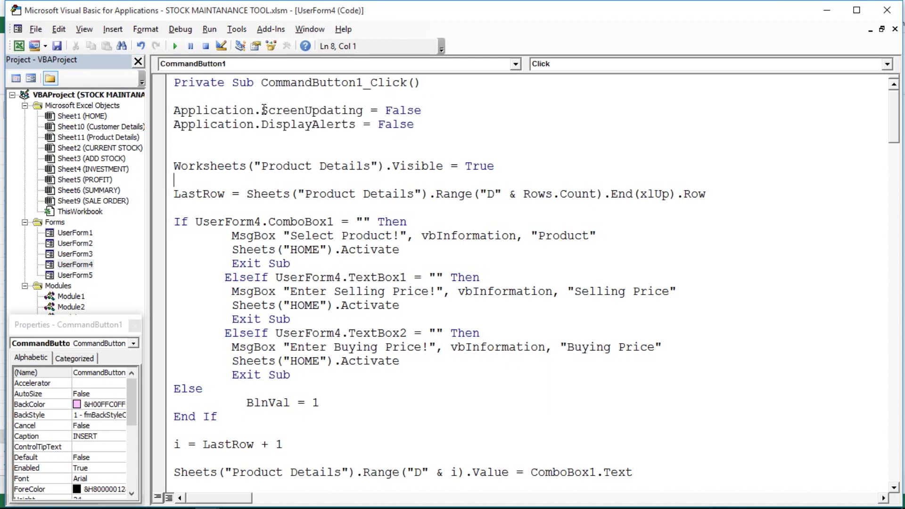
key("Down")
key("Up")
key("Up")
key("Left")
key("Left")
key("Left")
left_click_drag(173, 167, 493, 170)
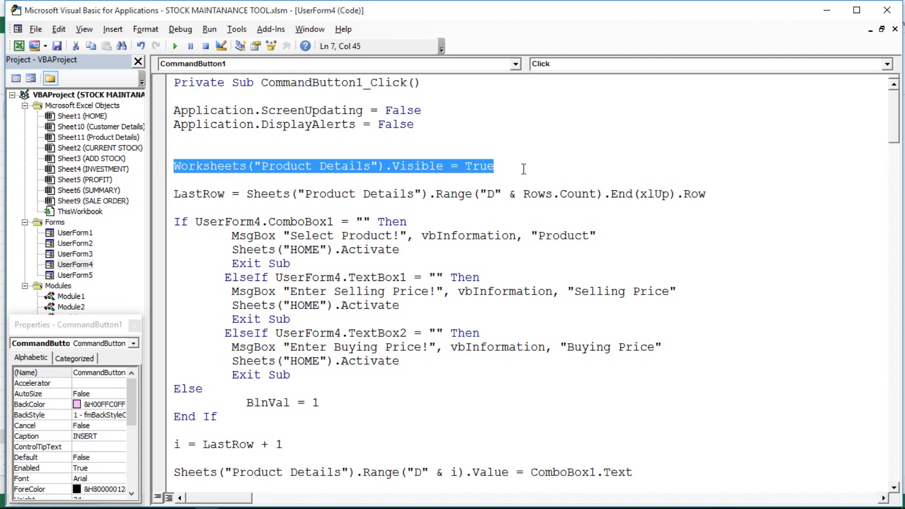
key("Down")
key("Down")
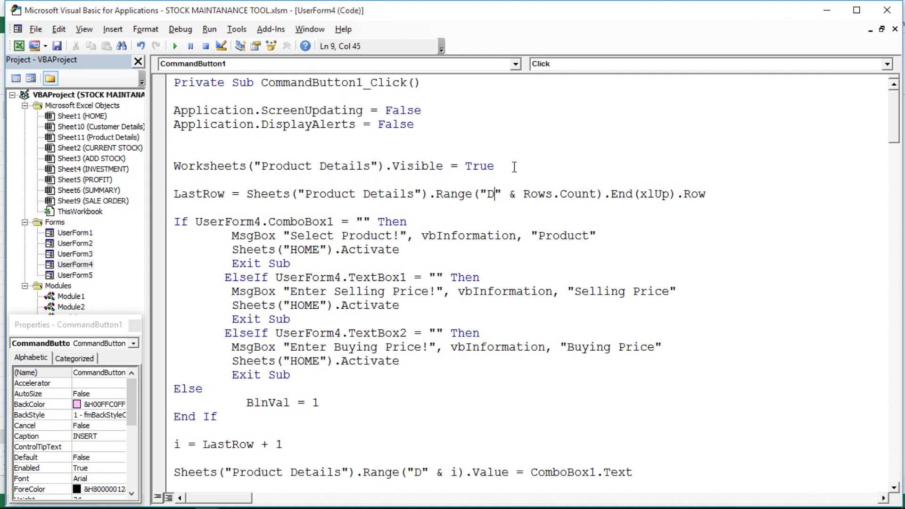
left_click_drag(174, 195, 753, 193)
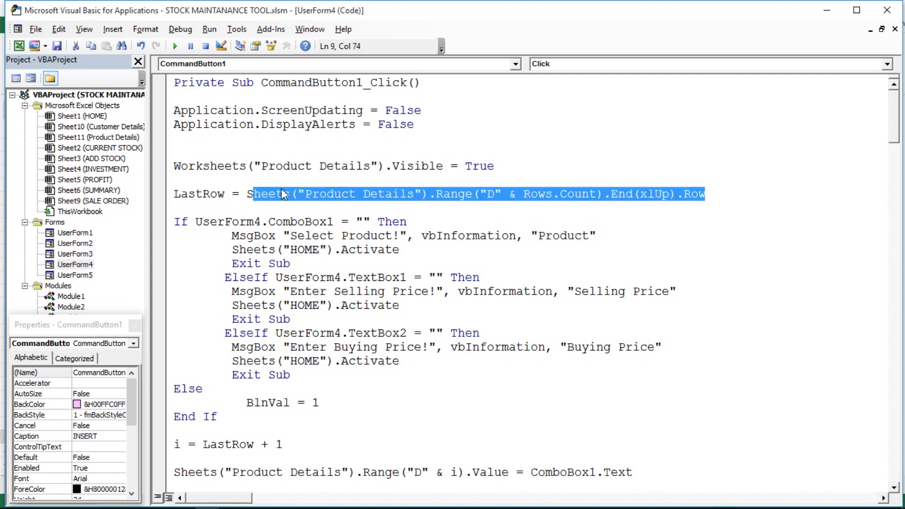
double_click(198, 193)
left_click(202, 205)
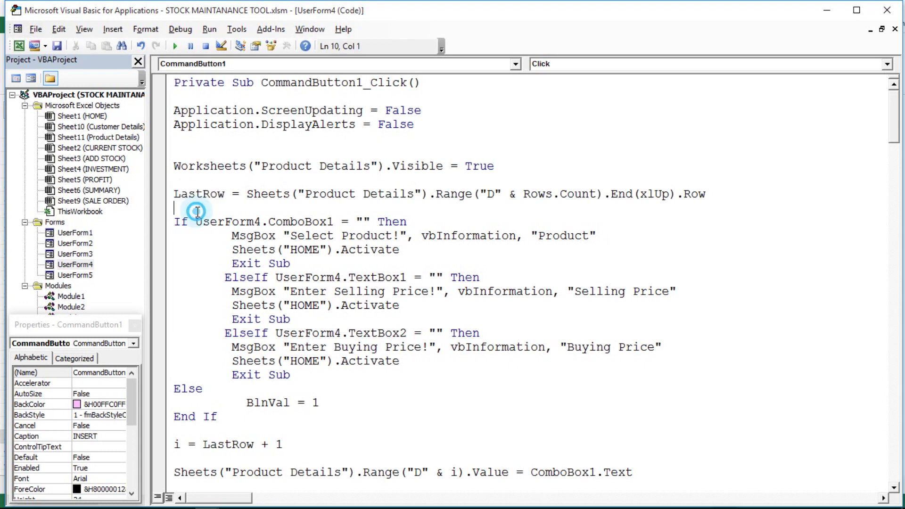
left_click(194, 222)
left_click(262, 222)
left_click(285, 222)
left_click(350, 222)
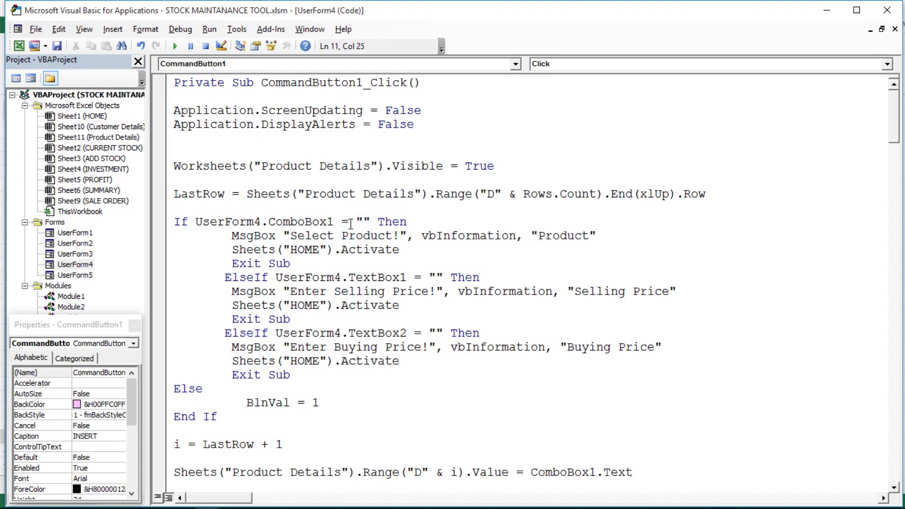
left_click(320, 235)
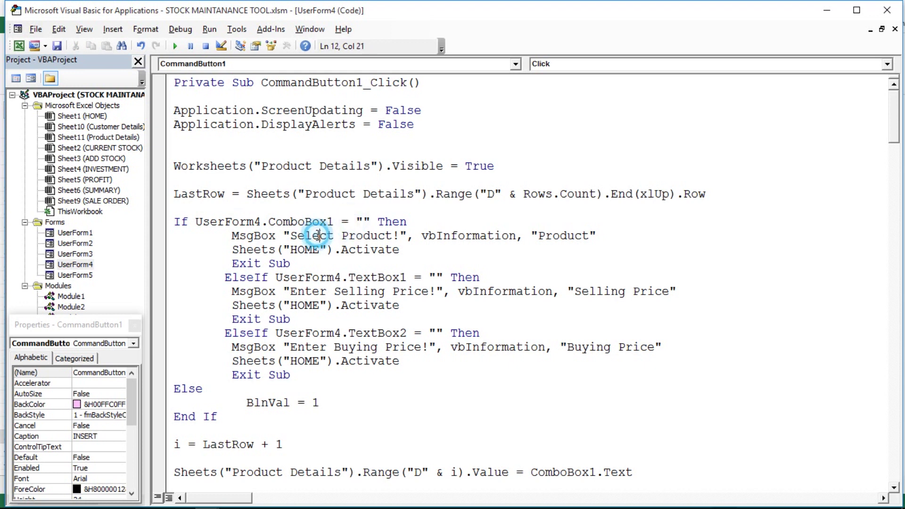
left_click_drag(231, 235, 427, 251)
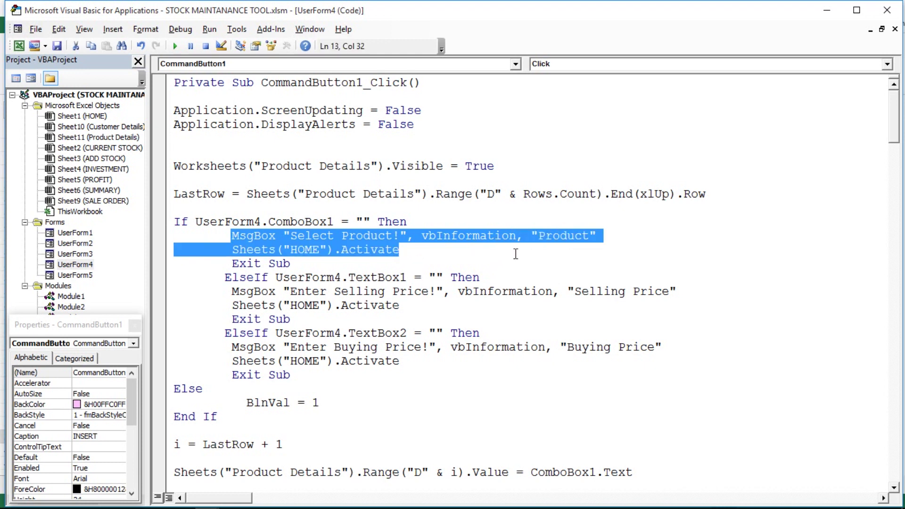
left_click(421, 252)
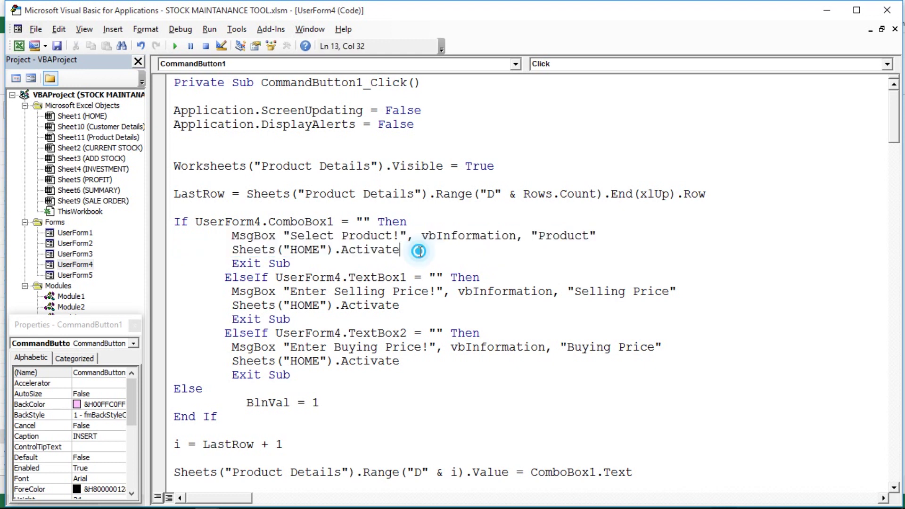
left_click(328, 261)
- Run the PRODUCT DETAILS form and confirm INSERT with no product shows 'Select Product!'
key("alt+Tab")
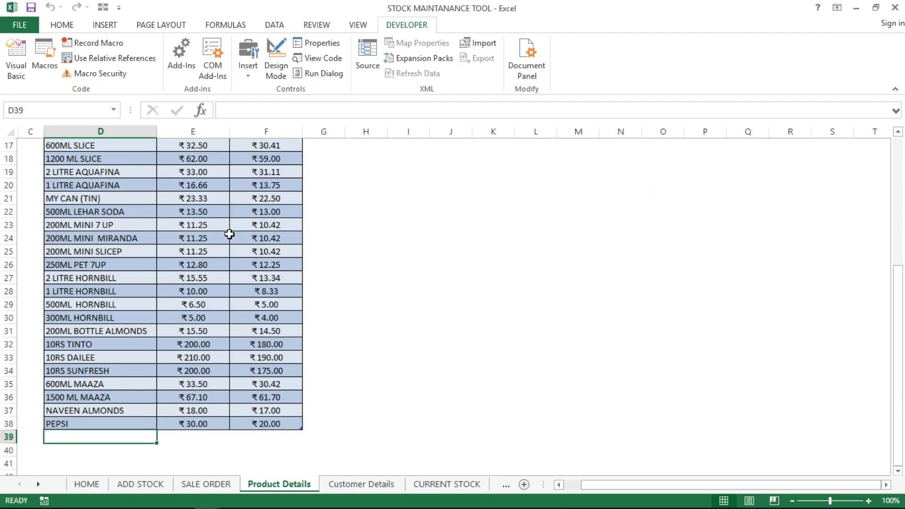
key("alt+Tab")
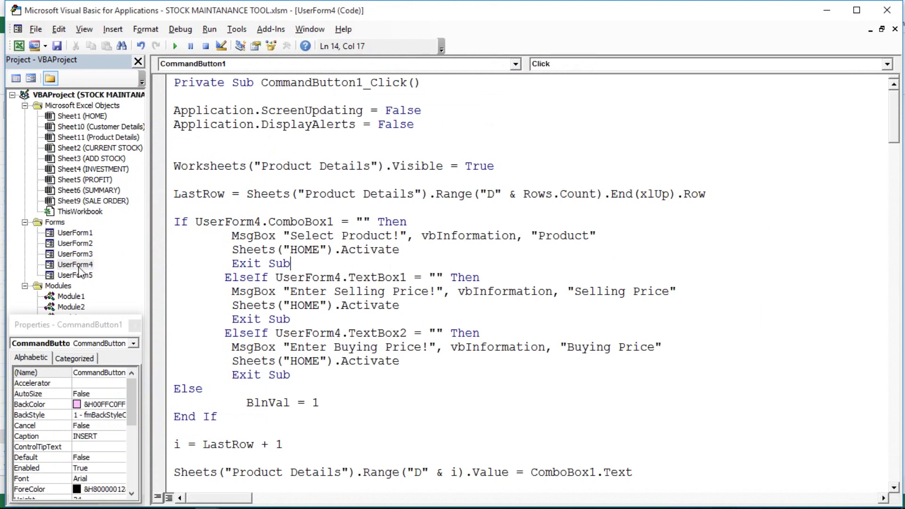
double_click(76, 264)
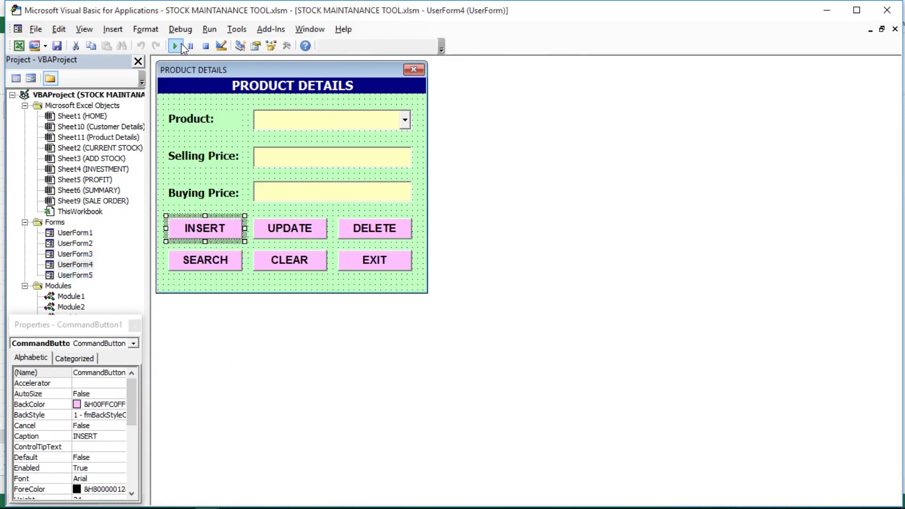
left_click(175, 45)
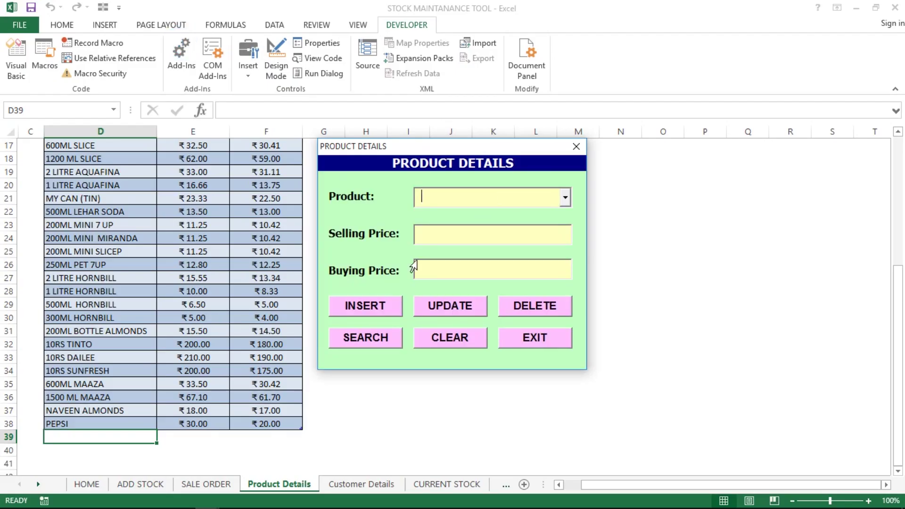
left_click(375, 308)
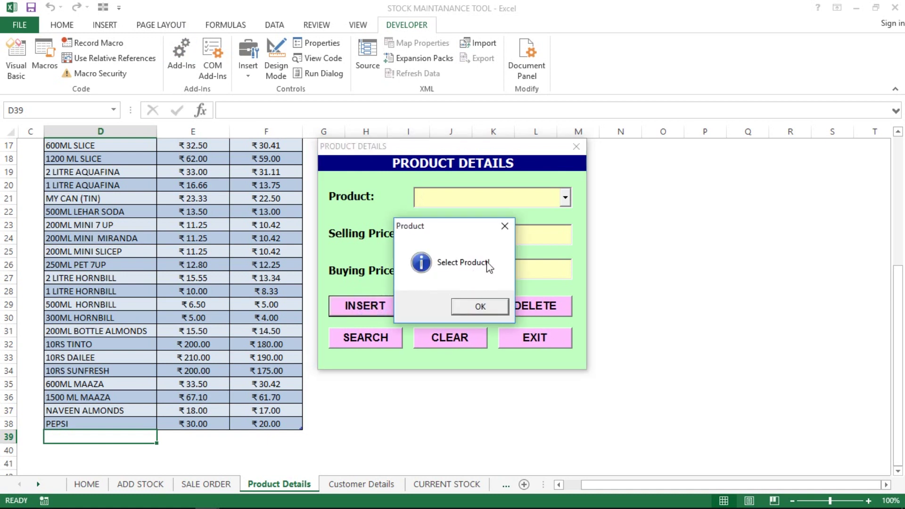
left_click(471, 307)
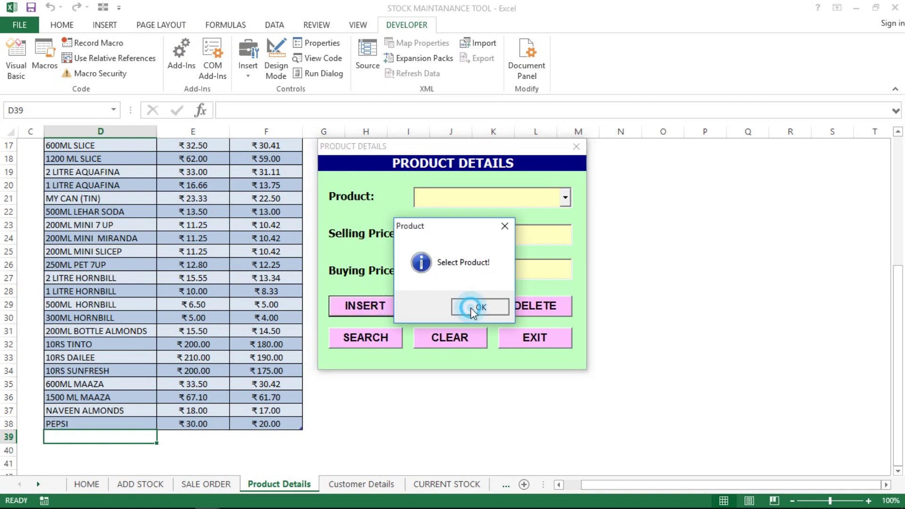
- Choose 500ML BOVONTO, trigger the selling-price warning, enter 12, then trigger the buying-price warning
left_click(566, 198)
left_click(472, 228)
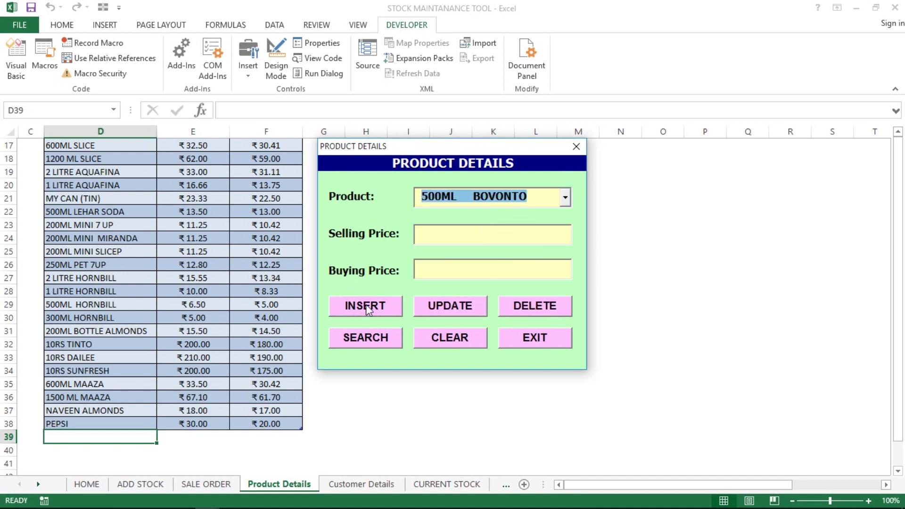
left_click(367, 307)
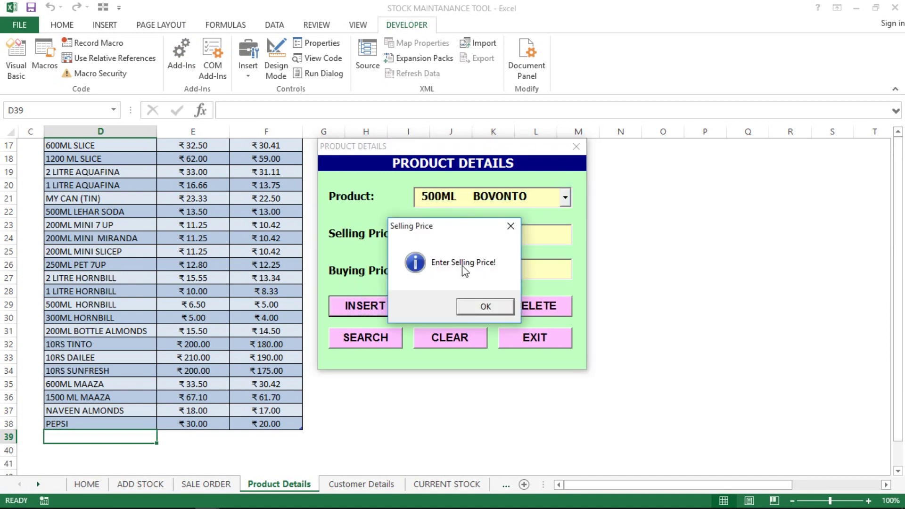
left_click(486, 307)
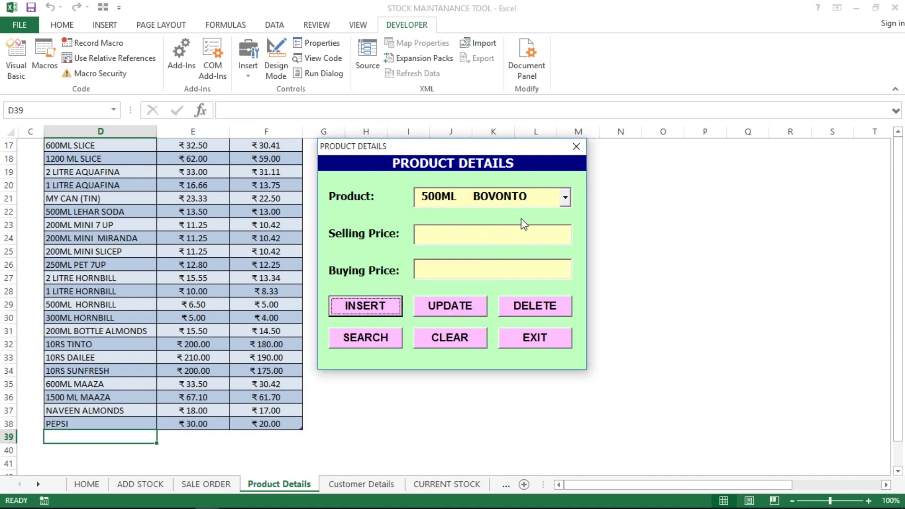
left_click(510, 238)
type("12")
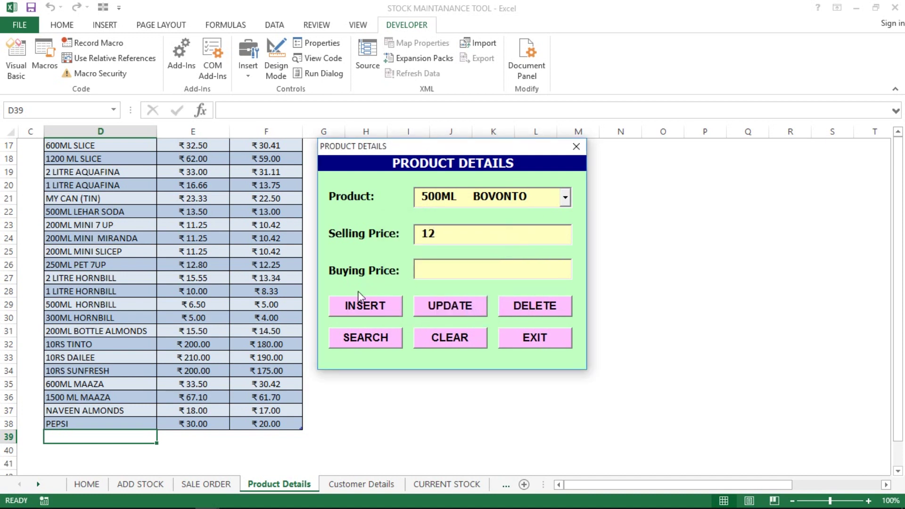
left_click(361, 299)
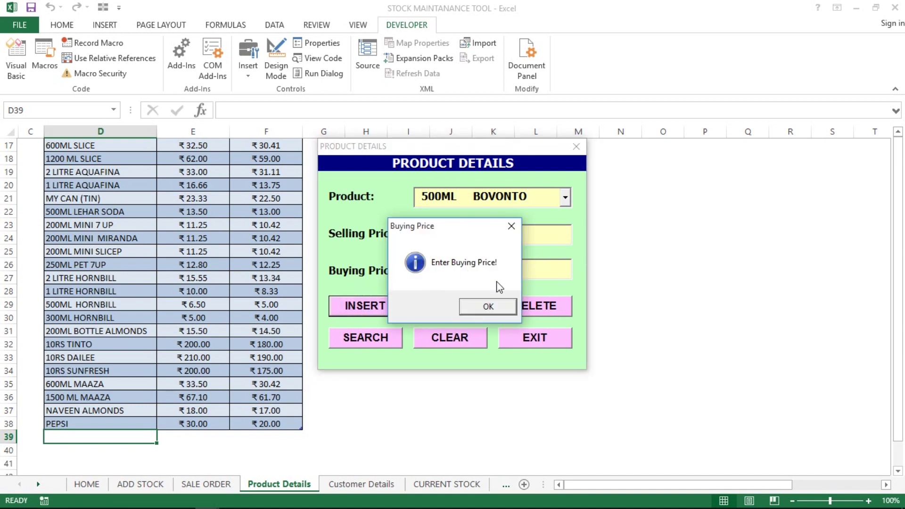
left_click(491, 310)
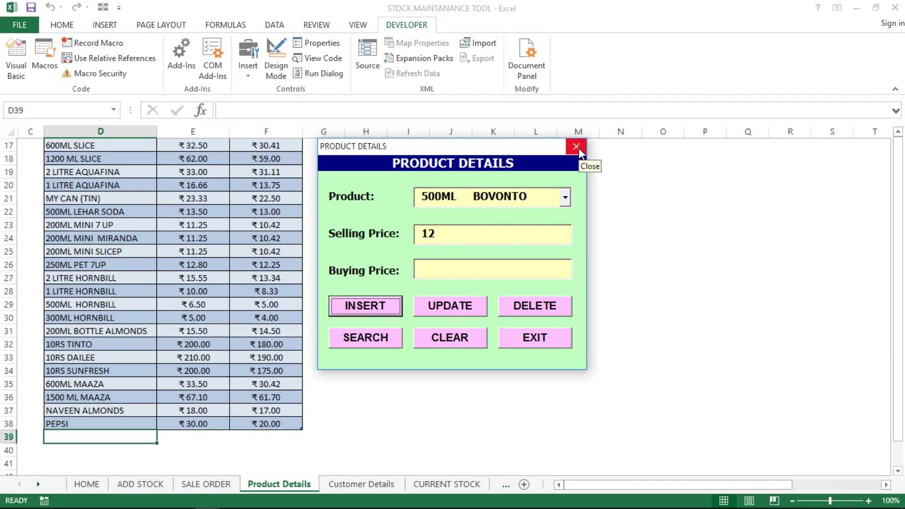
- Close the form, open the INSERT button code, and go over the Select Product message and Exit Sub
left_click(517, 338)
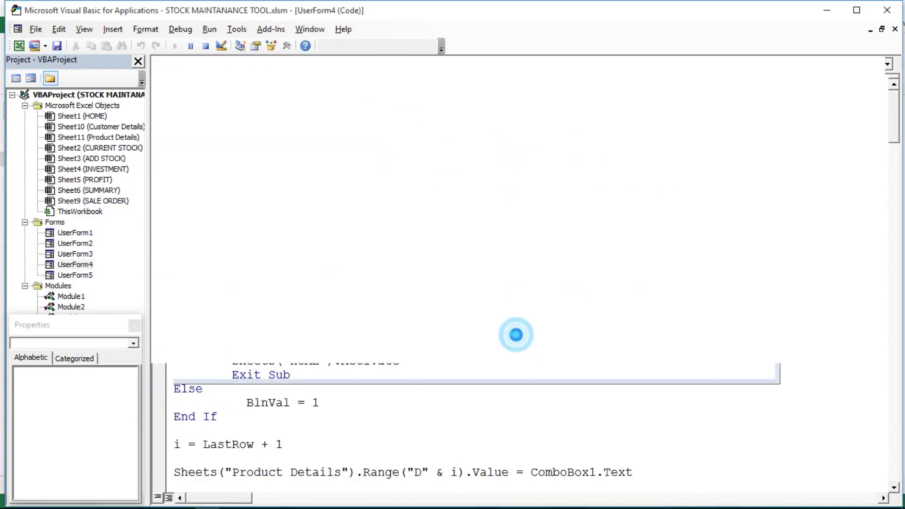
double_click(201, 228)
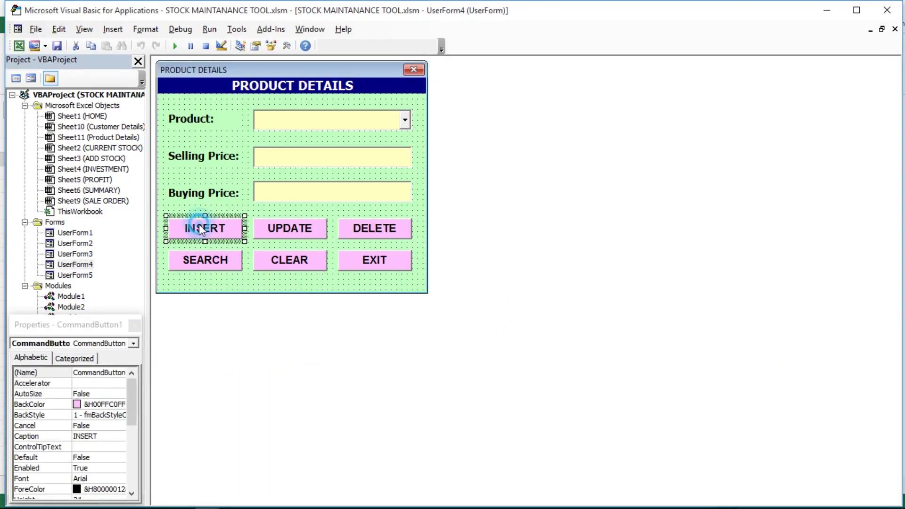
left_click(341, 304)
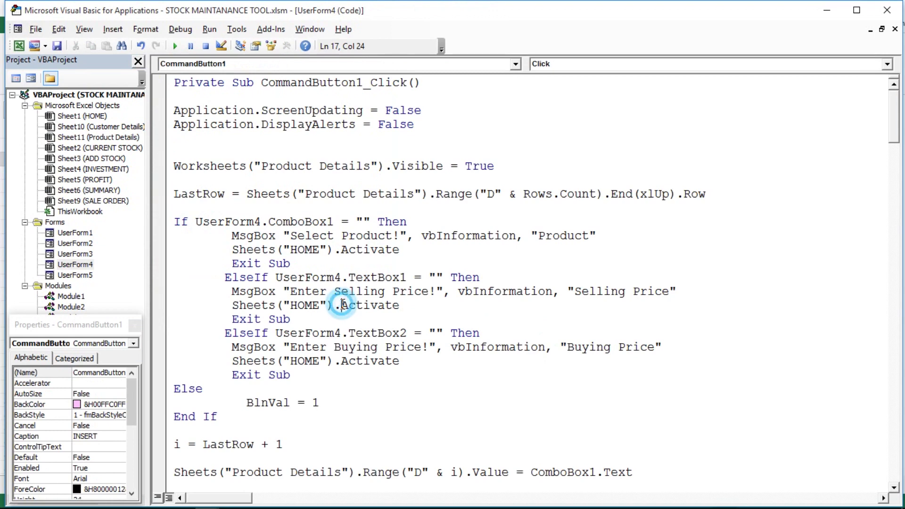
left_click(229, 234)
left_click_drag(228, 234, 610, 369)
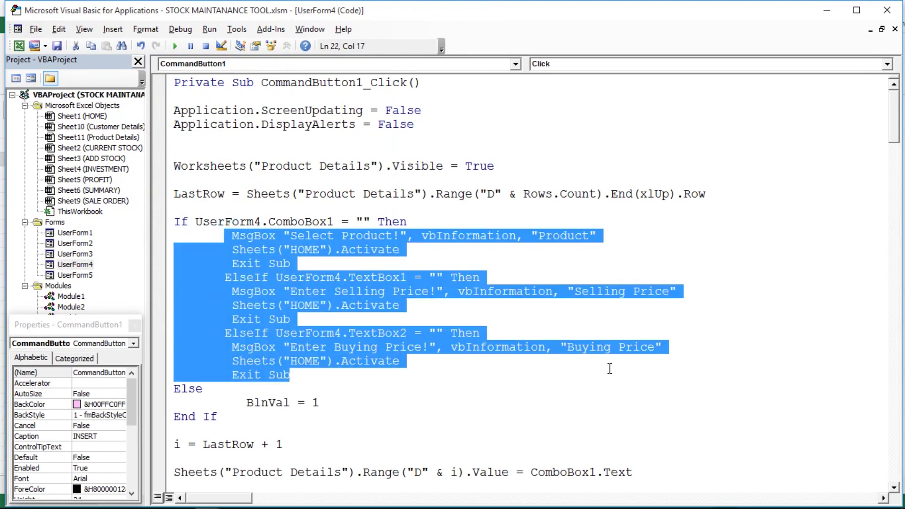
left_click(265, 296)
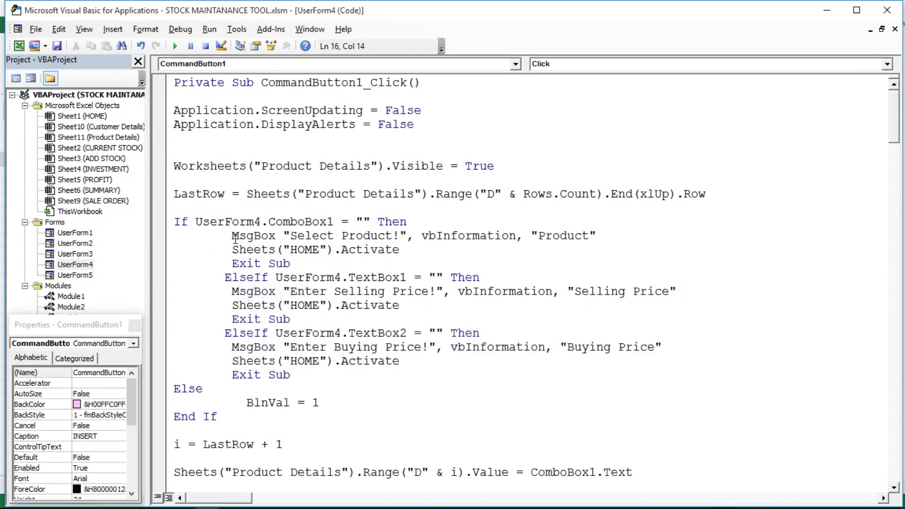
left_click(232, 237)
left_click_drag(232, 237, 392, 250)
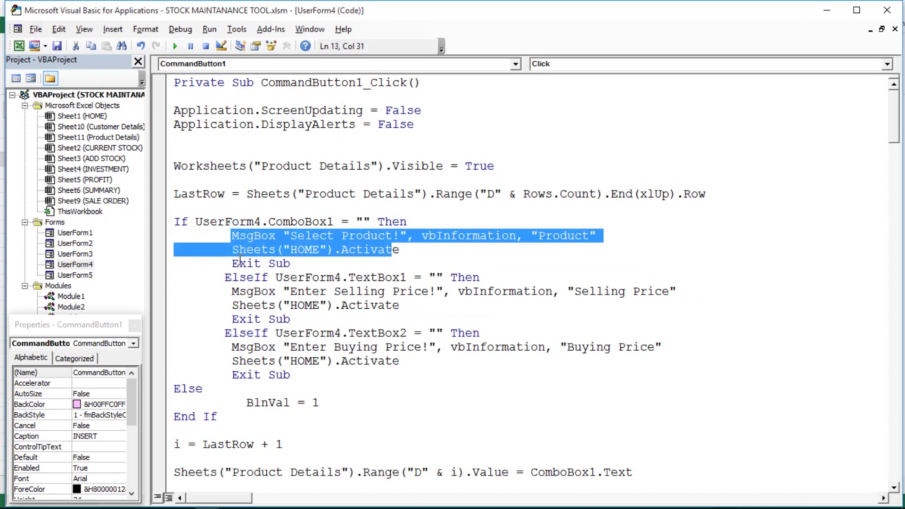
left_click_drag(238, 263, 371, 265)
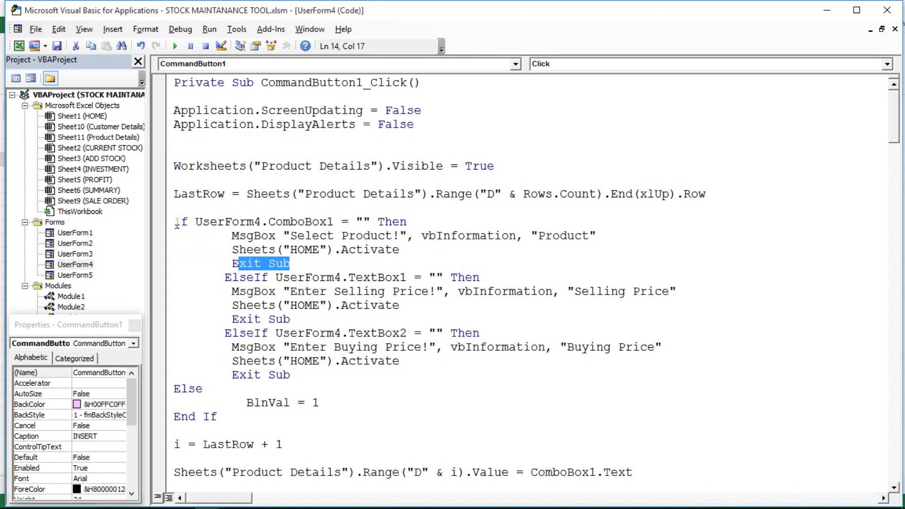
- Review the If block's empty checks on ComboBox1, TextBox1 and TextBox2 and their warnings
left_click_drag(178, 223, 374, 393)
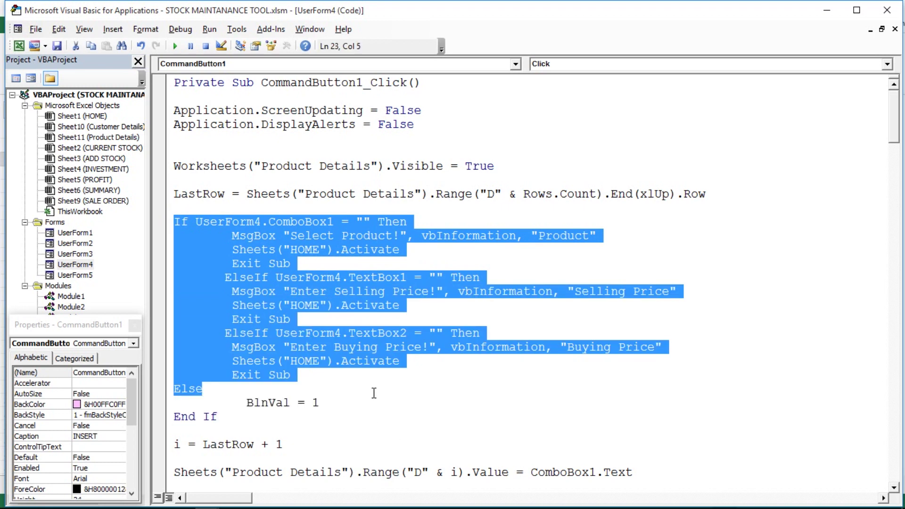
left_click(219, 259)
left_click_drag(232, 235, 400, 371)
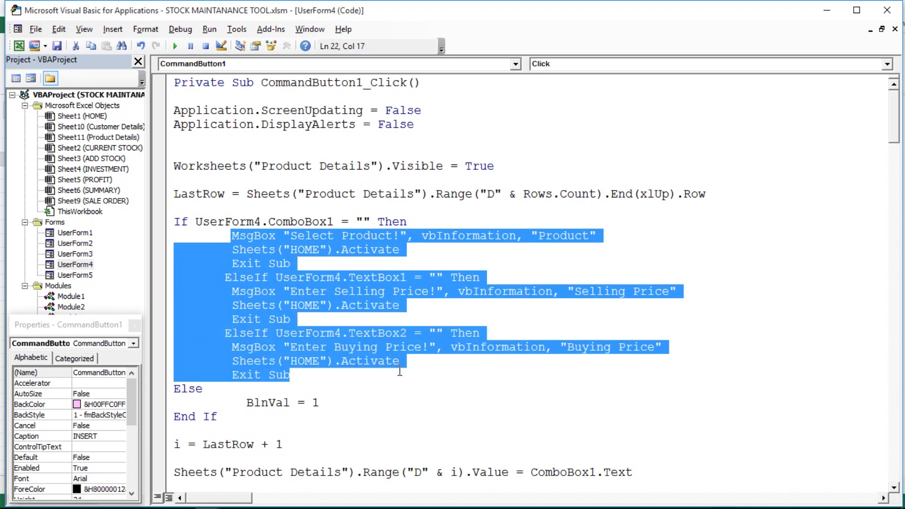
left_click(363, 221)
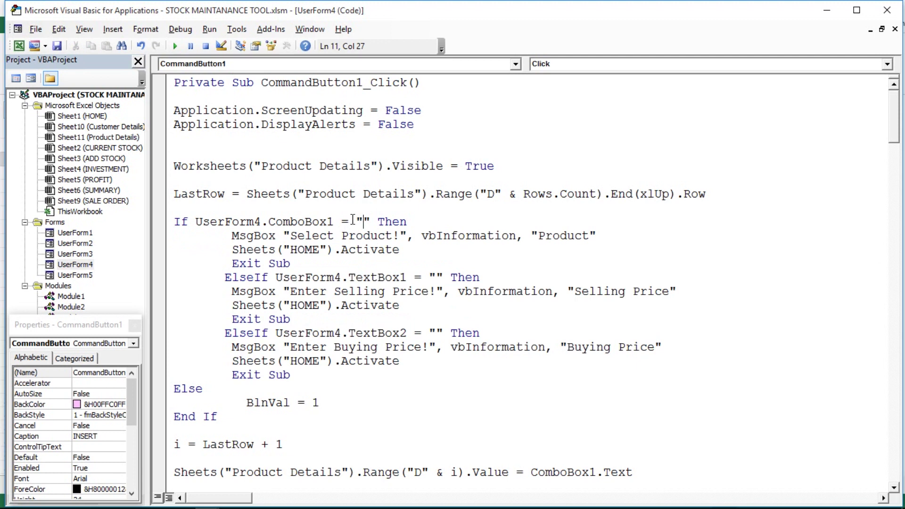
left_click_drag(349, 221, 379, 220)
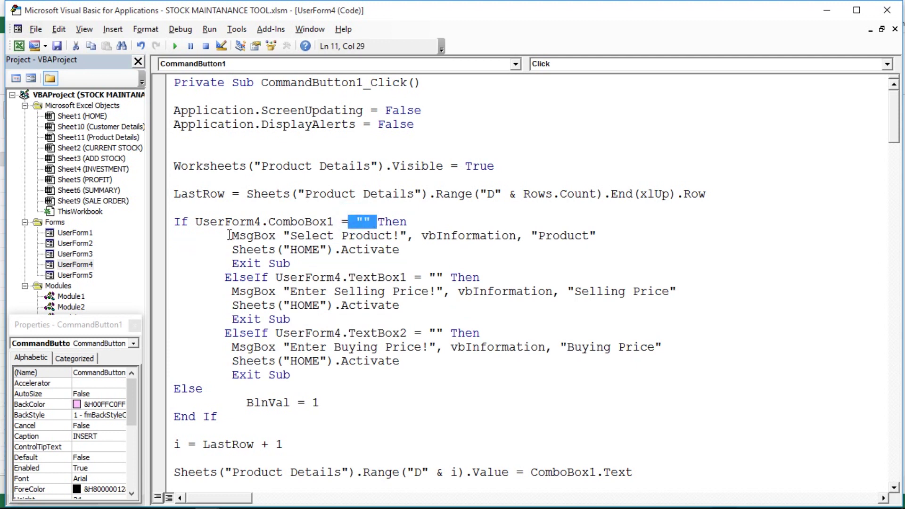
mouse_move(224, 235)
left_mouse_down()
mouse_move(367, 236)
mouse_move(411, 247)
left_mouse_up()
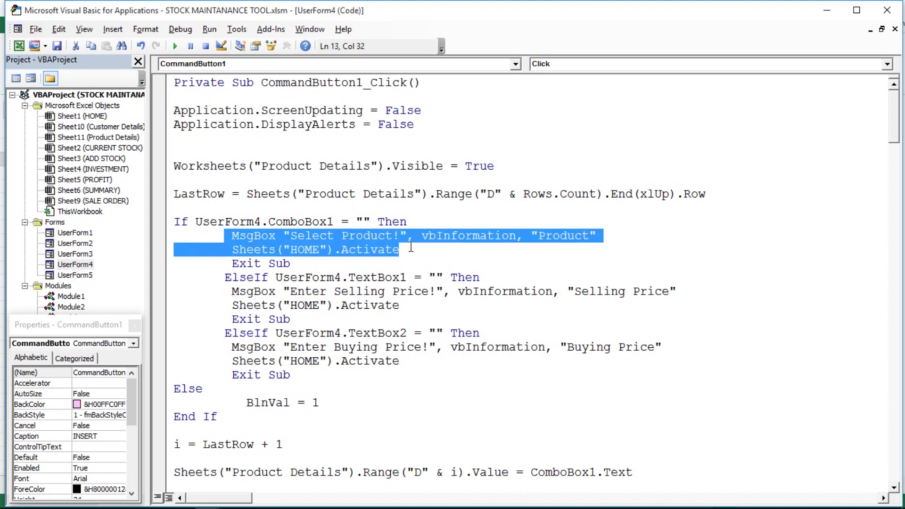
left_click_drag(224, 277, 489, 276)
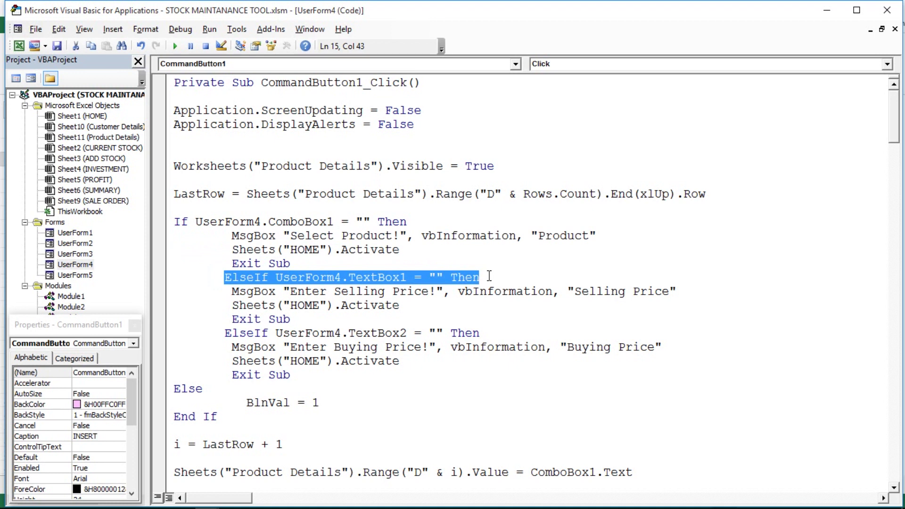
left_click_drag(225, 333, 443, 338)
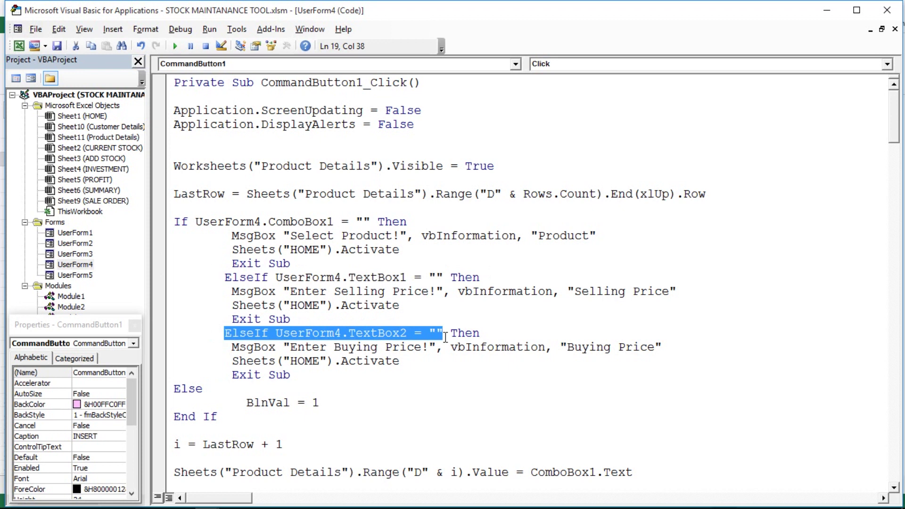
- Go over the Else branch setting BlnVal = 1 and the End If closing the validation
left_click(174, 388)
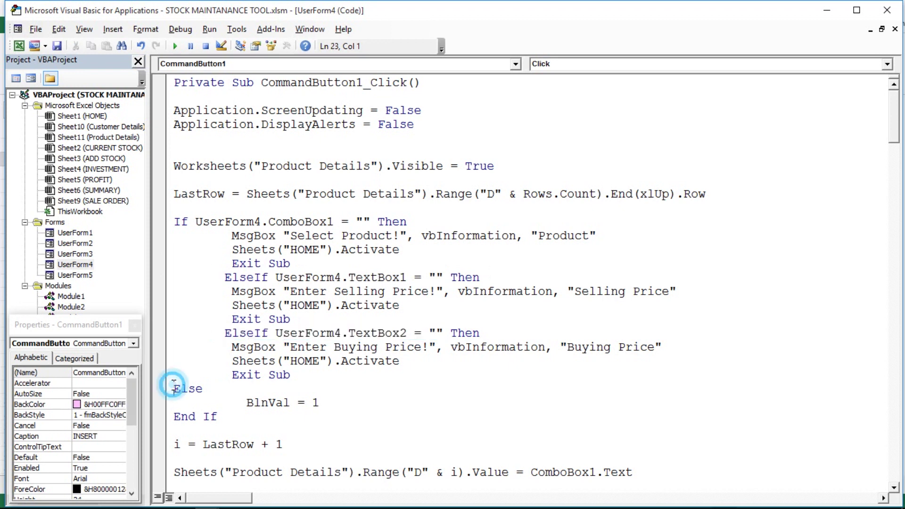
left_click_drag(174, 388, 302, 402)
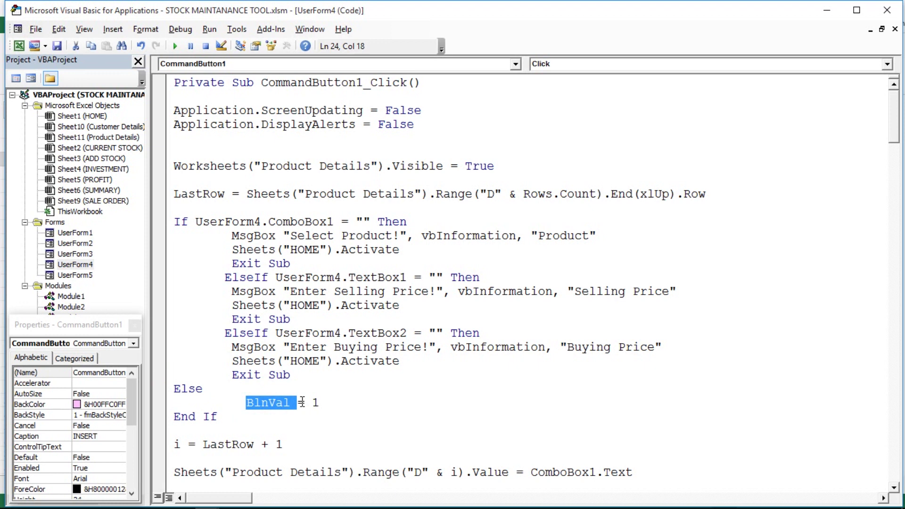
left_click(329, 398)
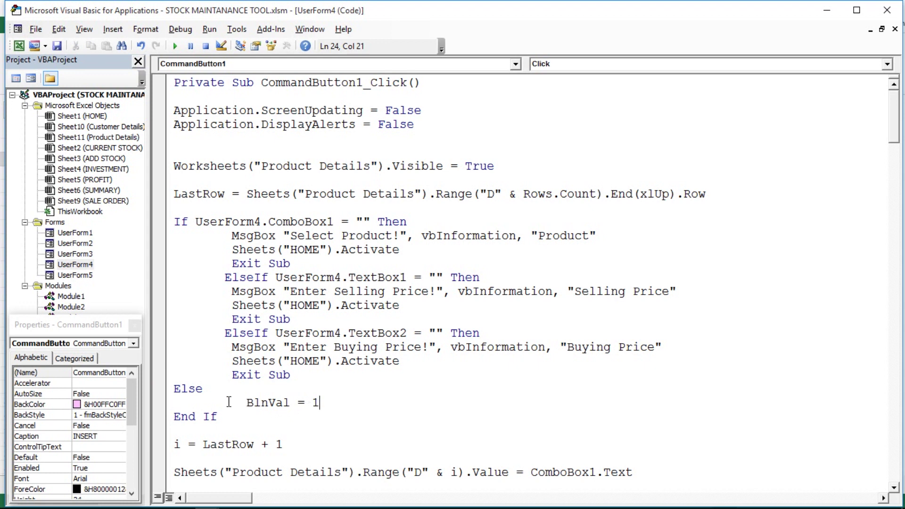
left_click_drag(245, 402, 259, 420)
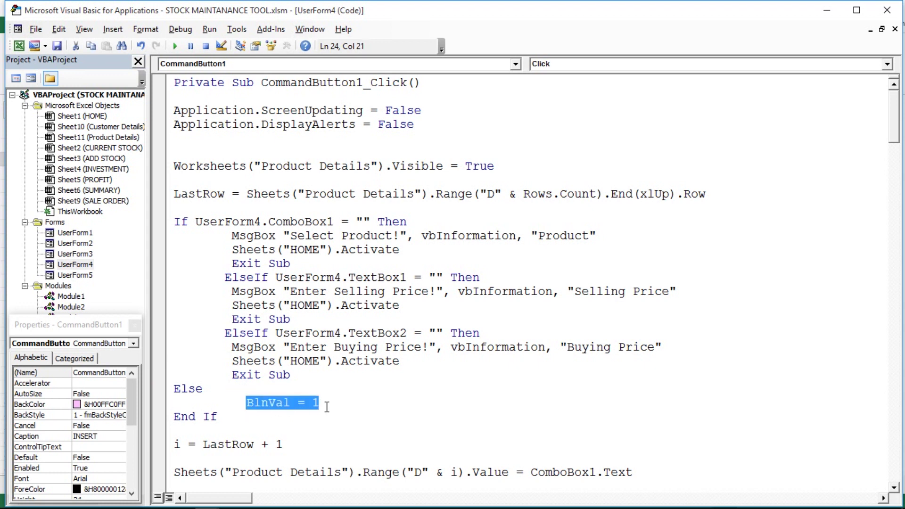
left_click(259, 420)
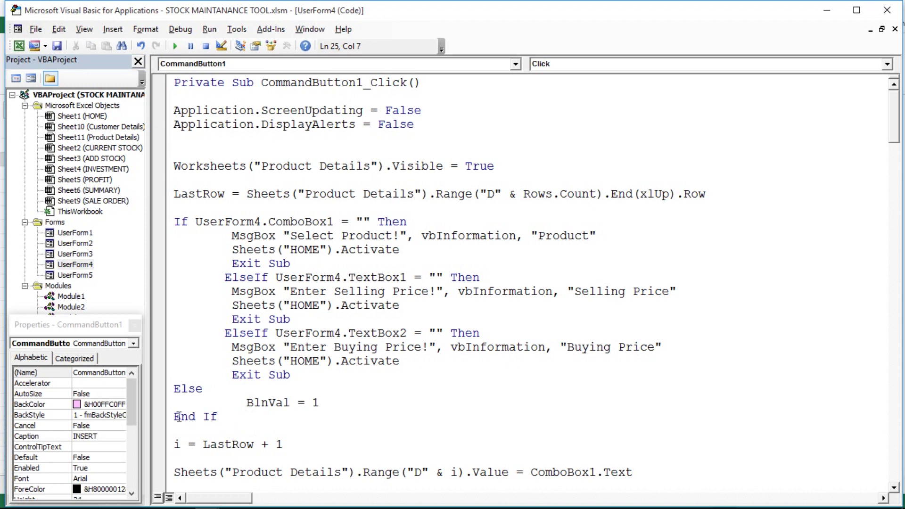
left_click(182, 443)
left_click(169, 421)
key("Down")
key("Down")
key("Down")
key("Down")
key("Down")
key("Up")
key("Up")
key("Up")
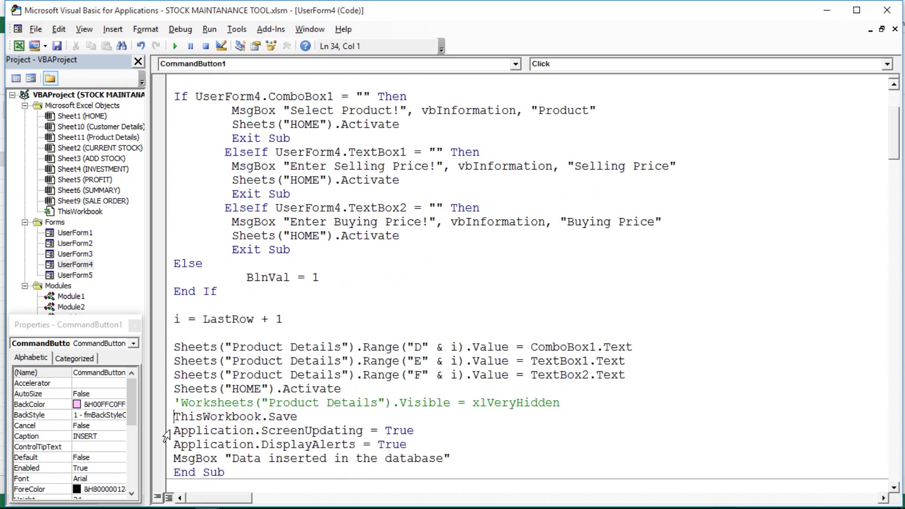
key("Up")
key("Up")
key("Up")
key("Up")
key("Up")
key("Up")
key("Up")
- Reselect the validation block, review i = LastRow + 1 and the column E write, then return to Excel
mouse_move(174, 96)
left_mouse_down()
mouse_move(336, 250)
mouse_move(345, 276)
left_mouse_up()
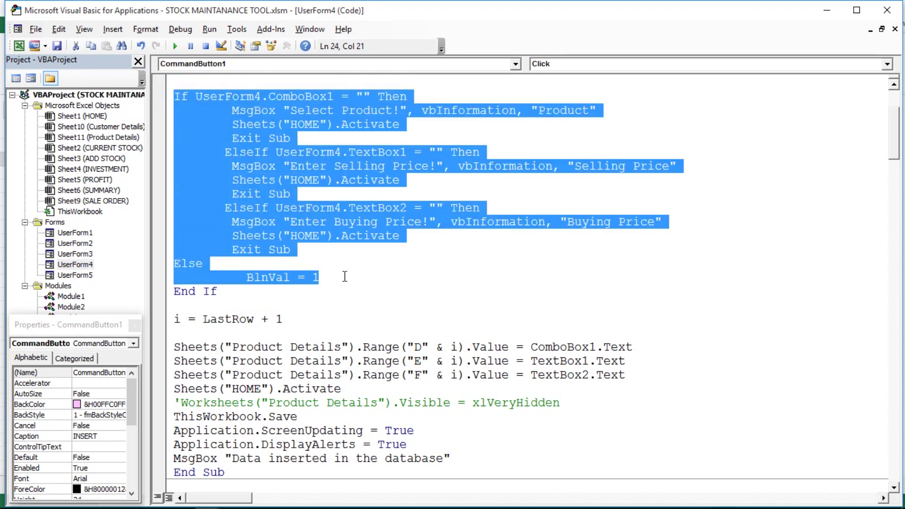
left_click_drag(346, 276, 346, 288)
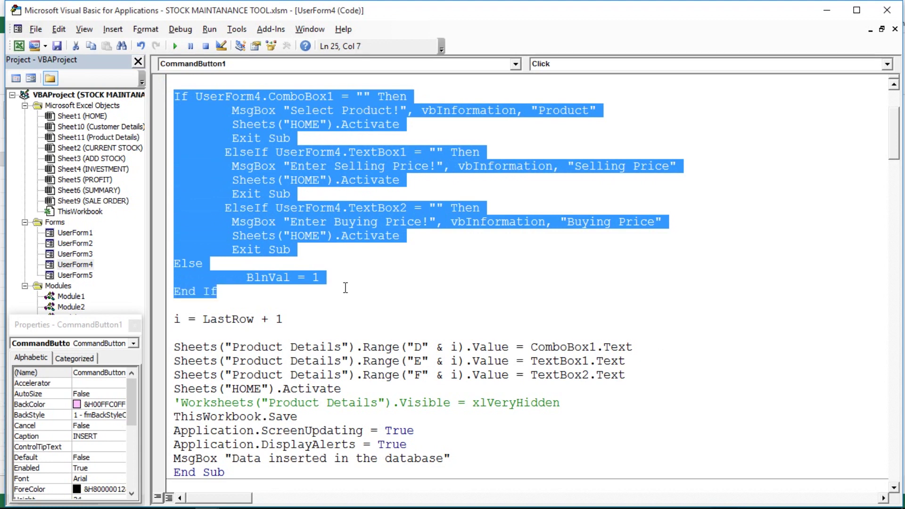
left_click(186, 320)
left_click(231, 320)
left_click(285, 321)
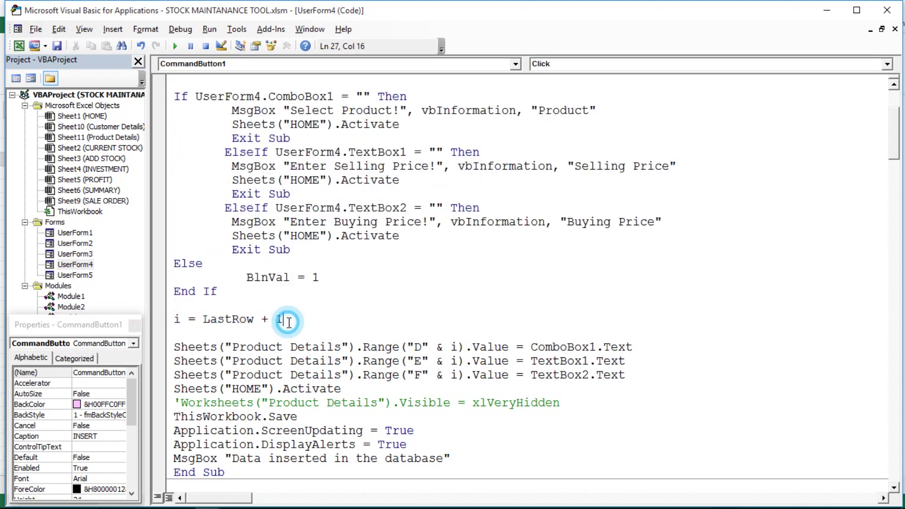
left_click(237, 321)
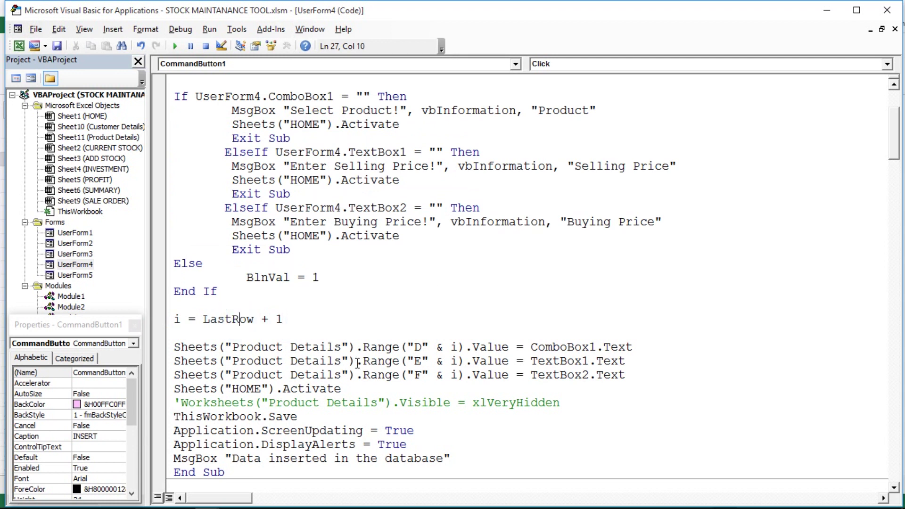
left_click(338, 361)
left_click(226, 311)
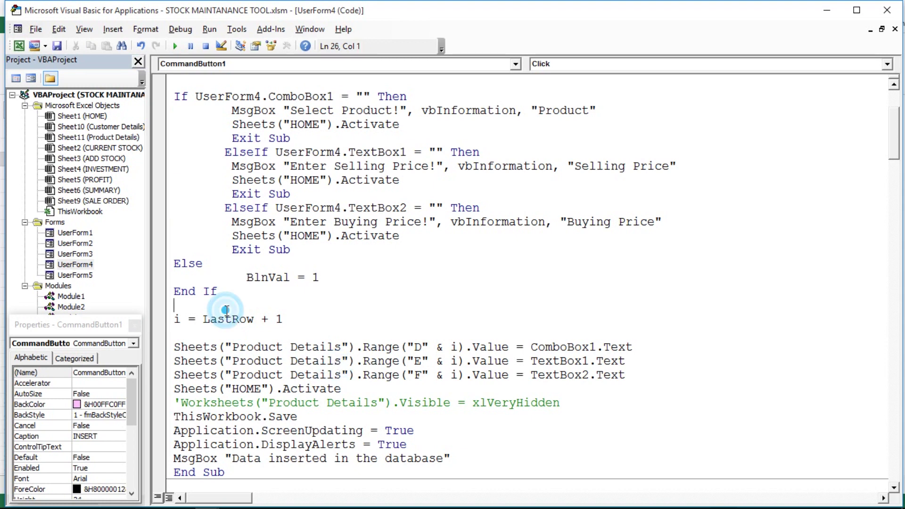
key("alt+Tab")
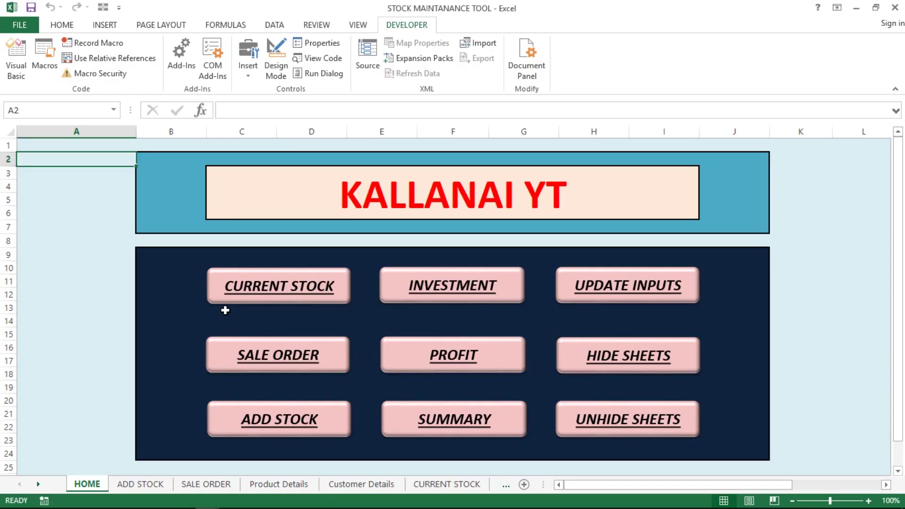
- On Product Details, select column D, PEPSI's row 38 and empty cell D39, then return to the code
left_click(276, 483)
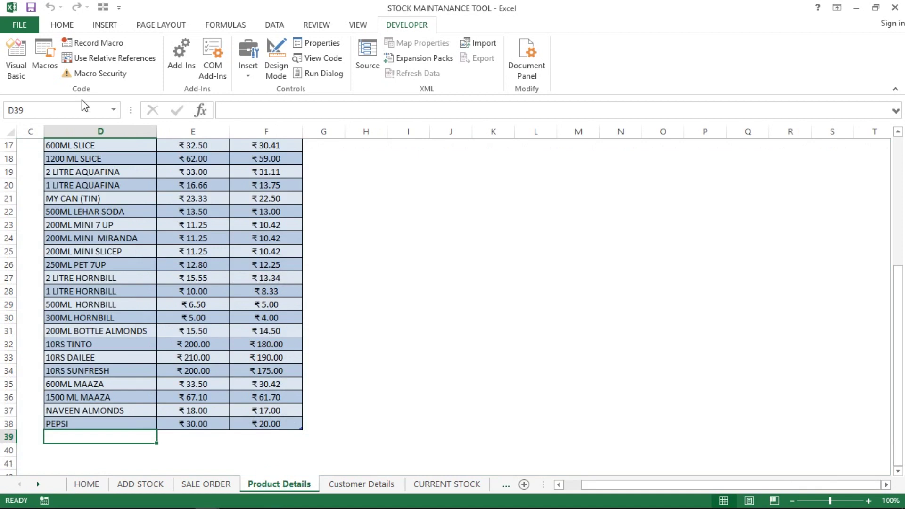
left_click(99, 131)
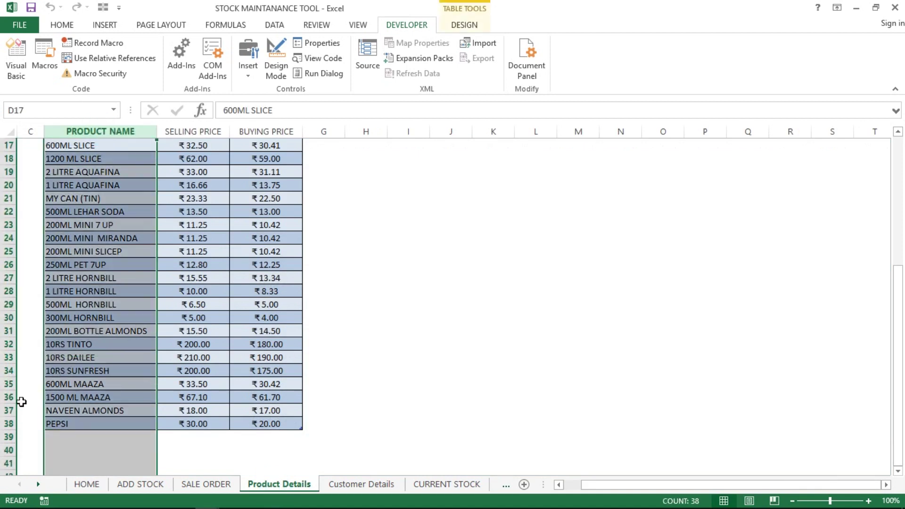
left_click(4, 424)
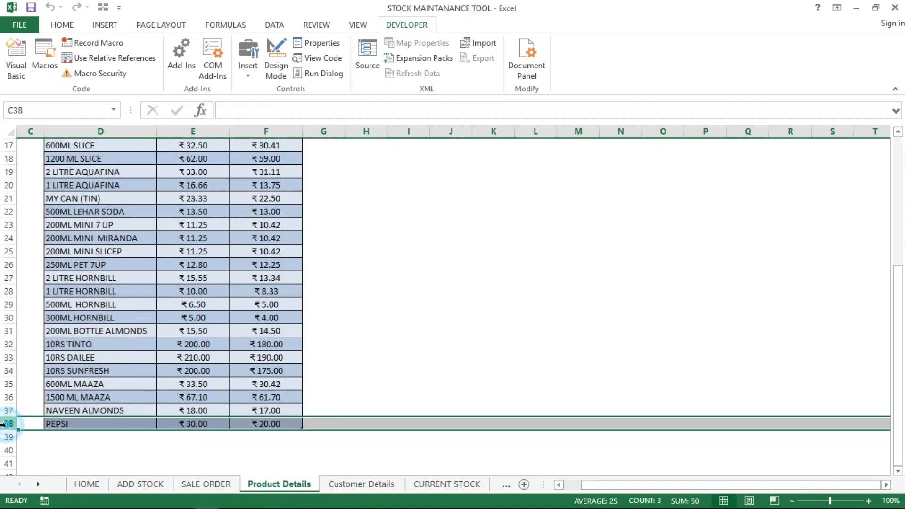
left_click(77, 434)
left_click(77, 426)
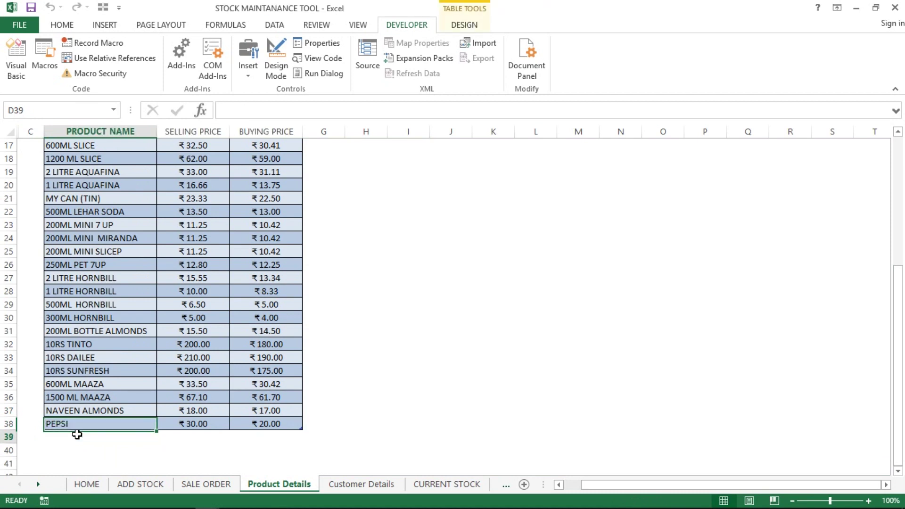
left_click(77, 435)
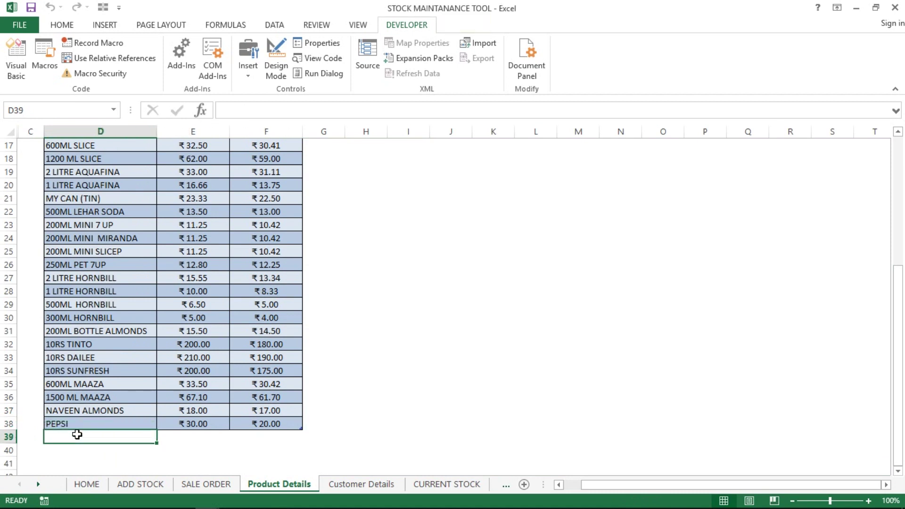
key("shift+Right")
key("shift+Right")
key("shift+Right")
key("Left")
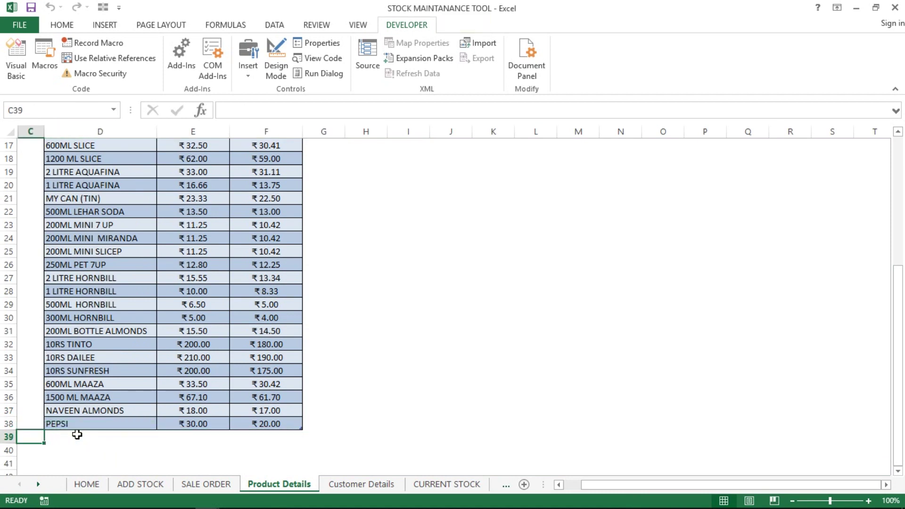
key("alt+F11")
left_click(255, 430)
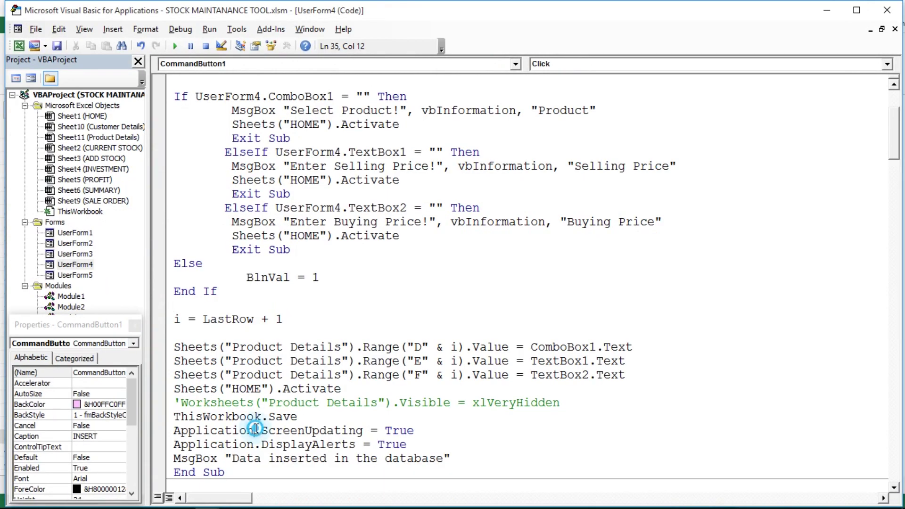
left_click_drag(245, 347, 408, 362)
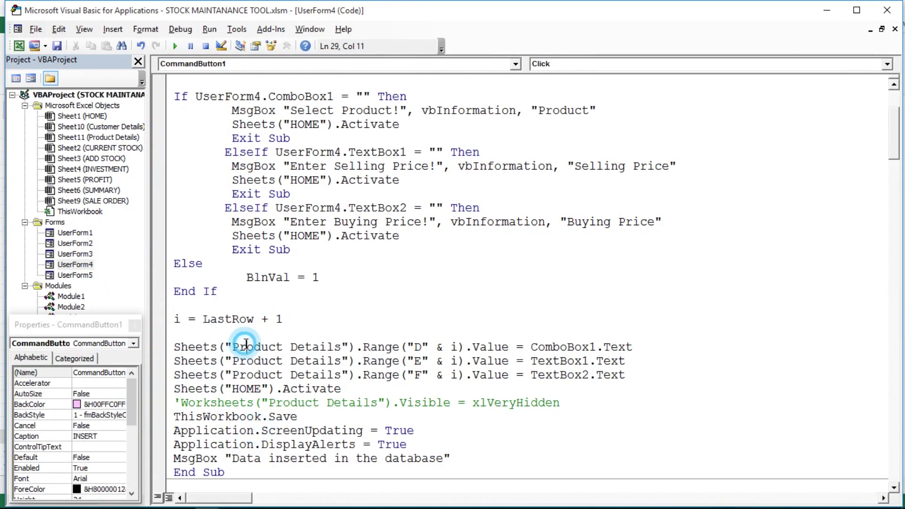
left_click(414, 347)
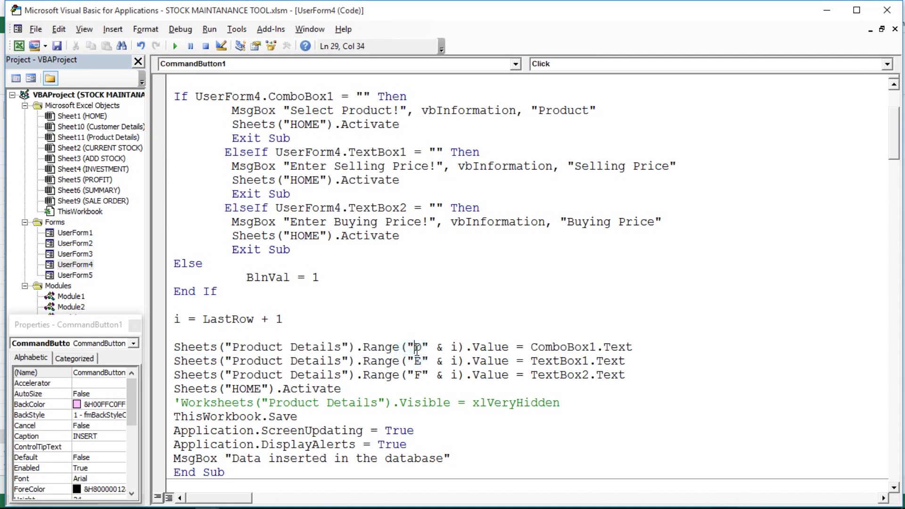
left_click(458, 347)
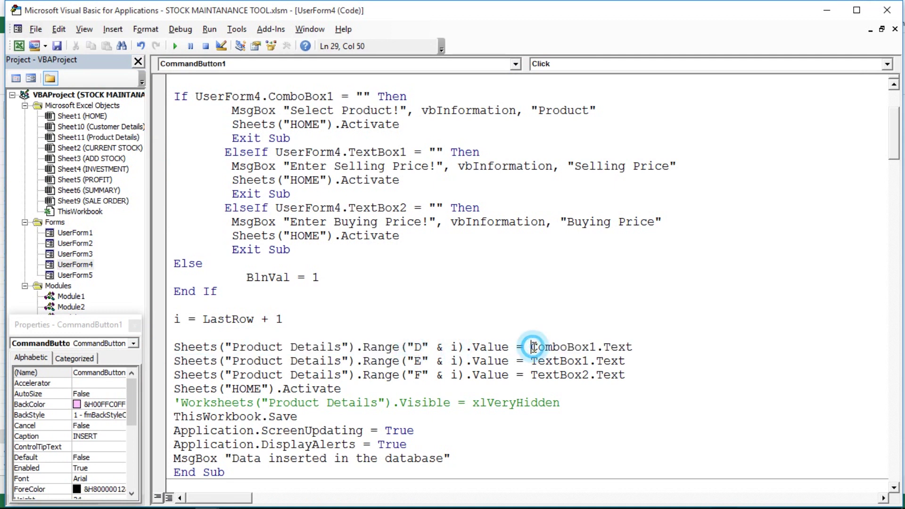
left_click_drag(531, 347, 634, 346)
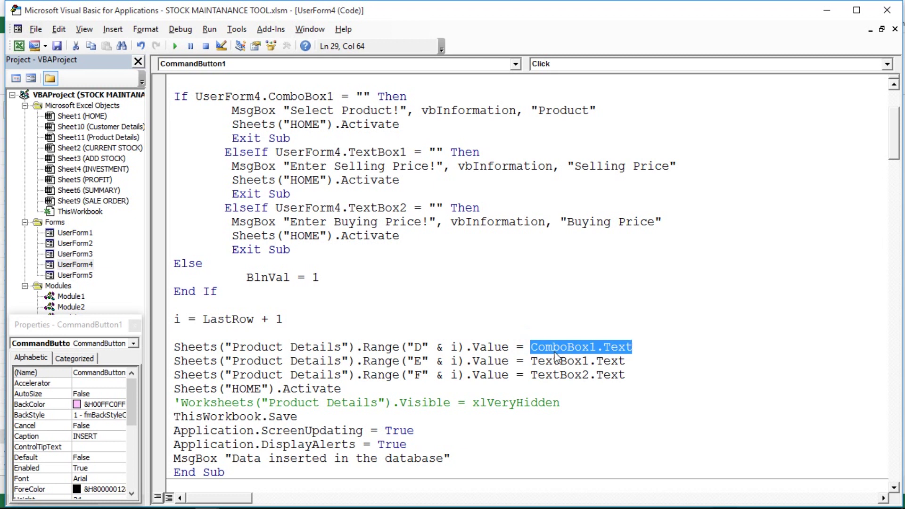
left_click_drag(531, 361, 595, 361)
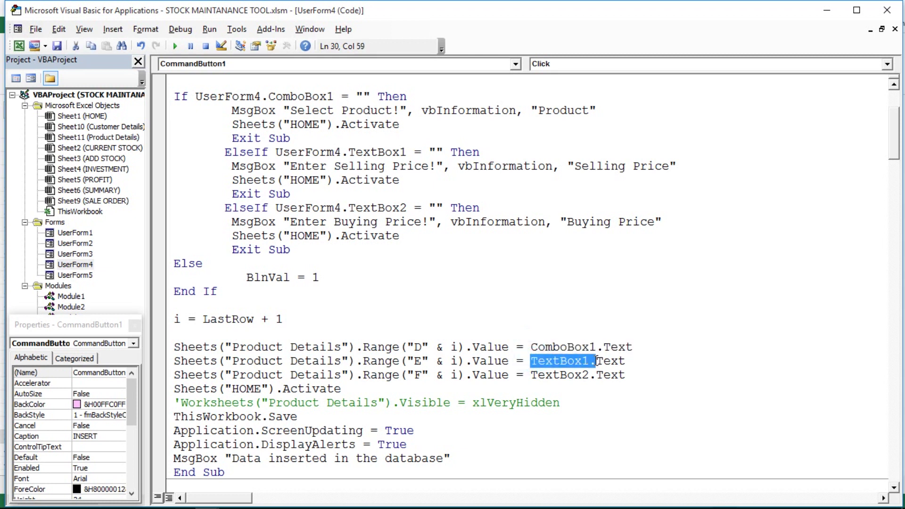
left_click(417, 361)
left_click_drag(417, 361, 441, 360)
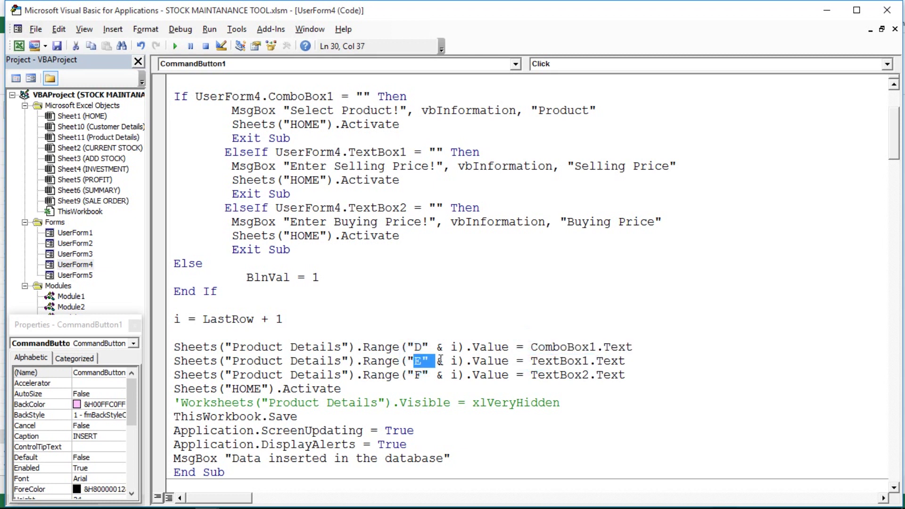
key("alt+Tab")
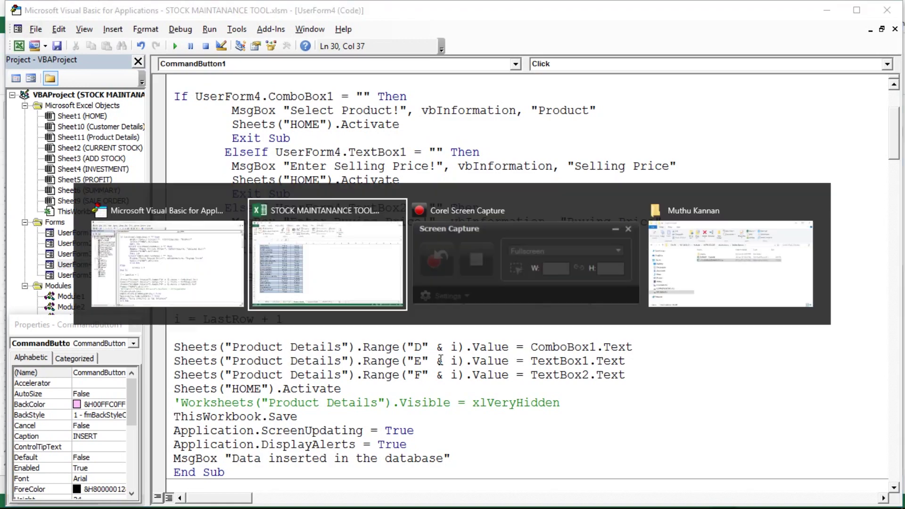
left_click(210, 131)
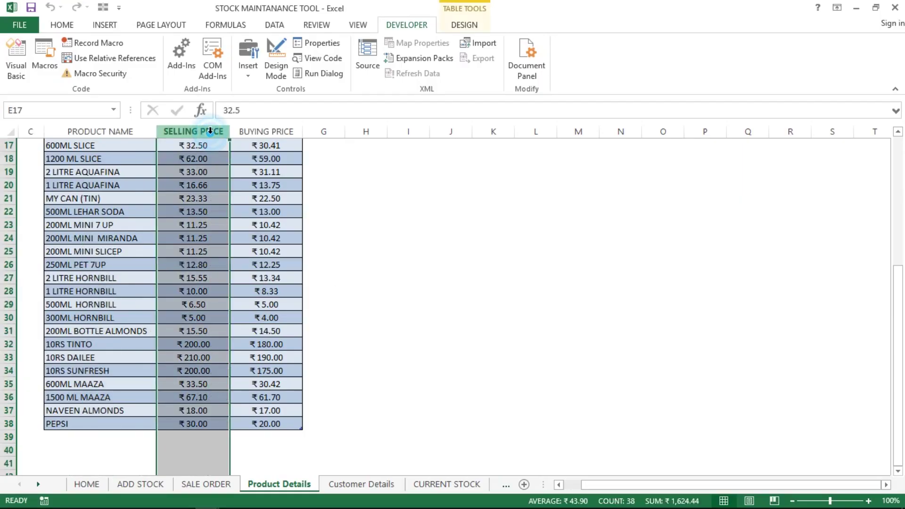
left_click(10, 436)
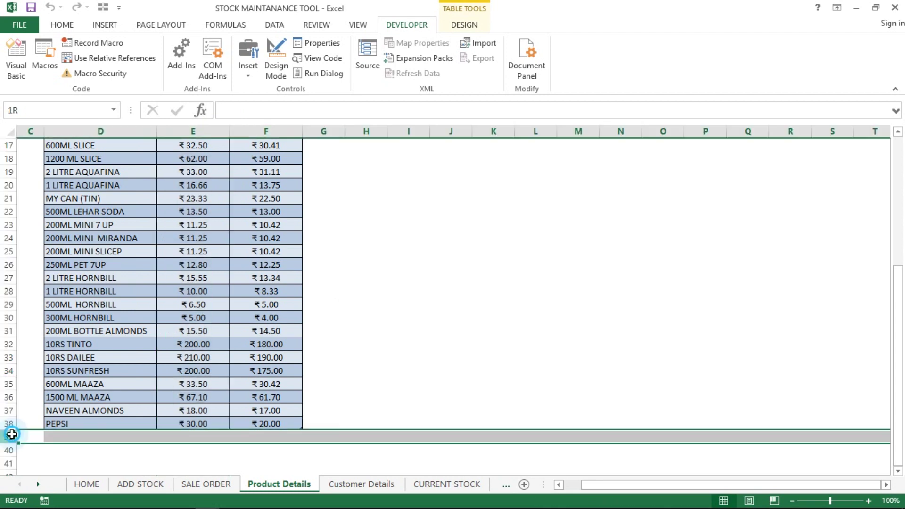
left_click(75, 431)
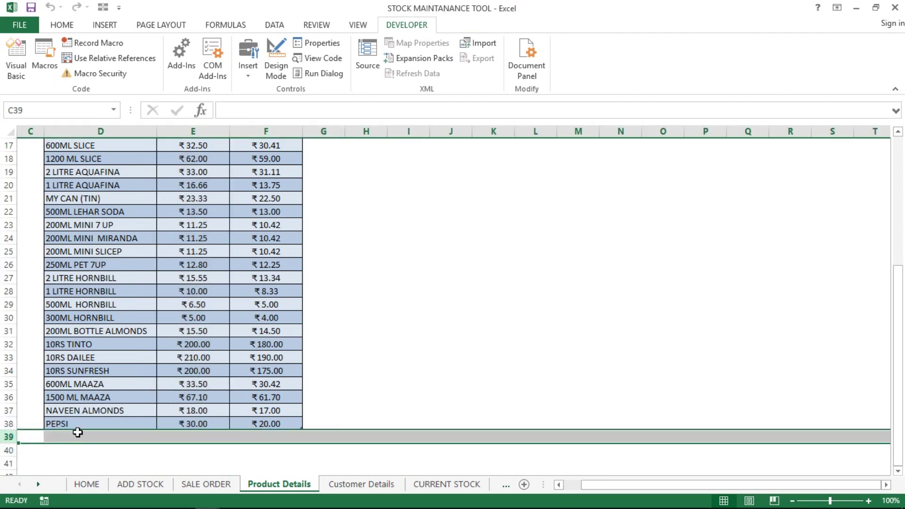
left_click(78, 432)
key("Right")
key("Right")
key("Left")
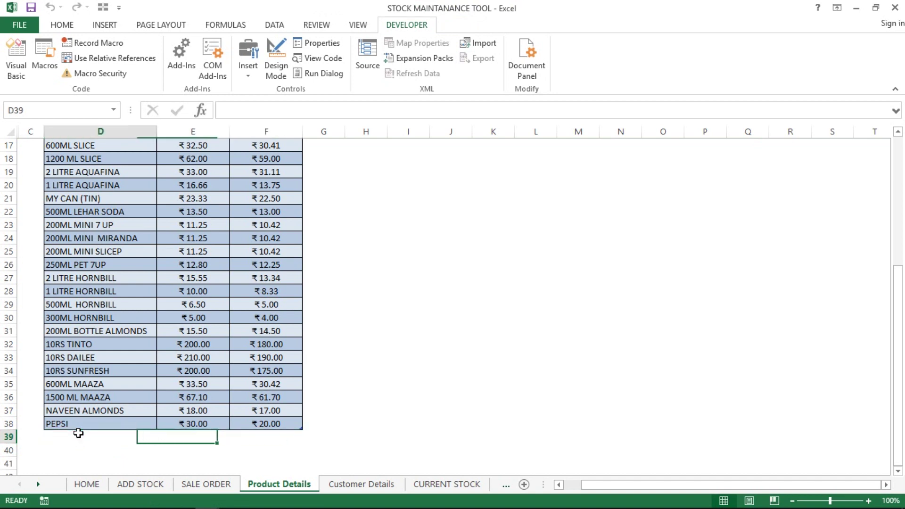
key("Left")
key("Up")
key("Up")
key("Up")
key("Up")
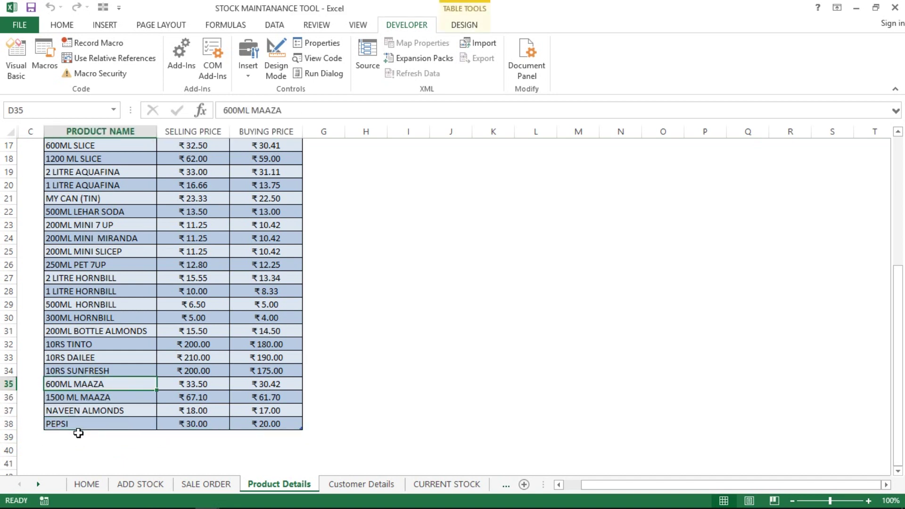
key("Up")
key("Up")
key("Up")
key("Up")
key("Up")
key("Down")
key("Down")
key("Down")
key("Down")
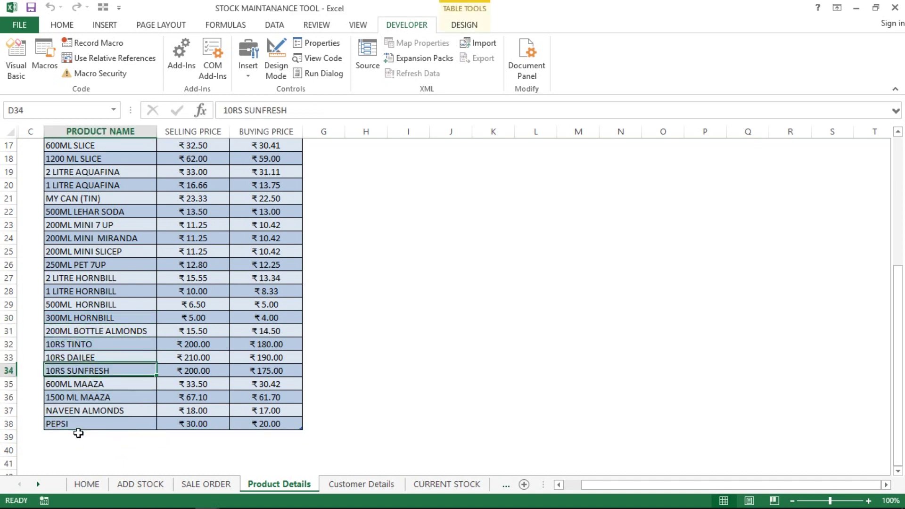
key("Down")
key("Down")
key("Down")
key("Down")
key("Down")
key("alt+F11")
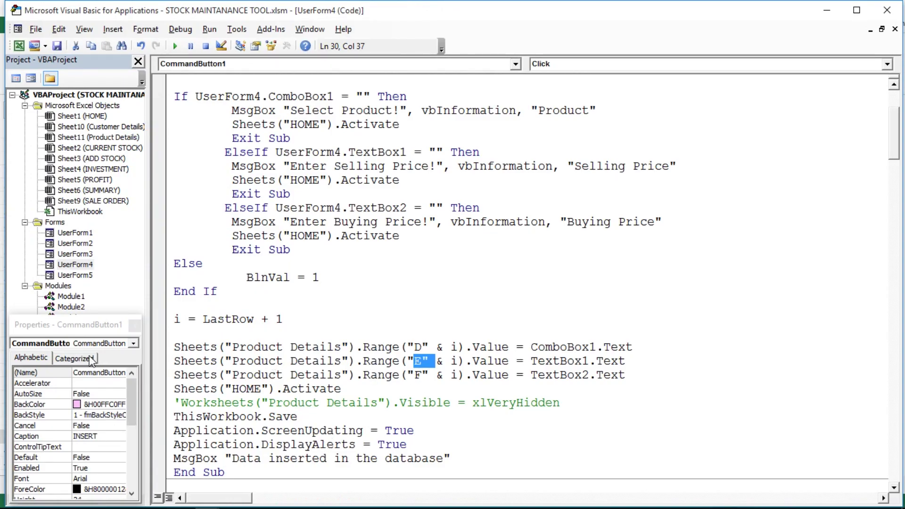
left_click_drag(176, 375, 628, 376)
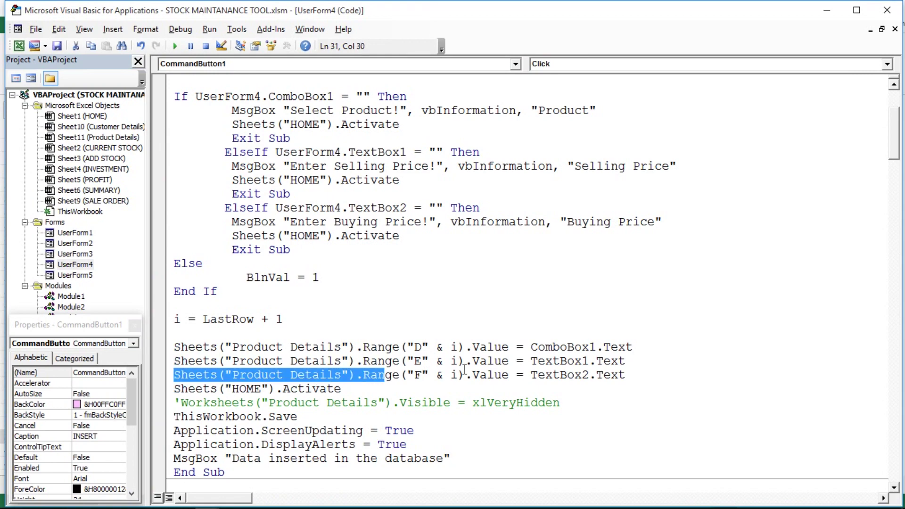
key("alt+F11")
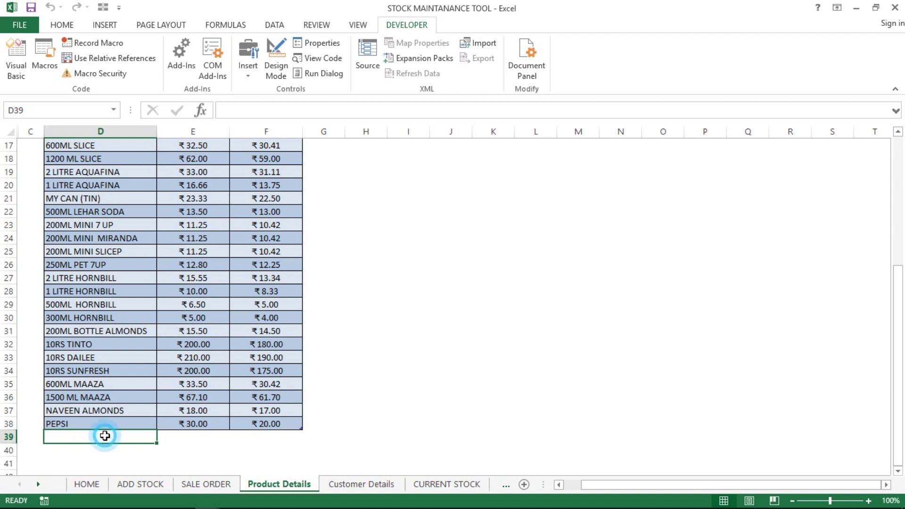
key("Tab")
left_click_drag(105, 436, 266, 436)
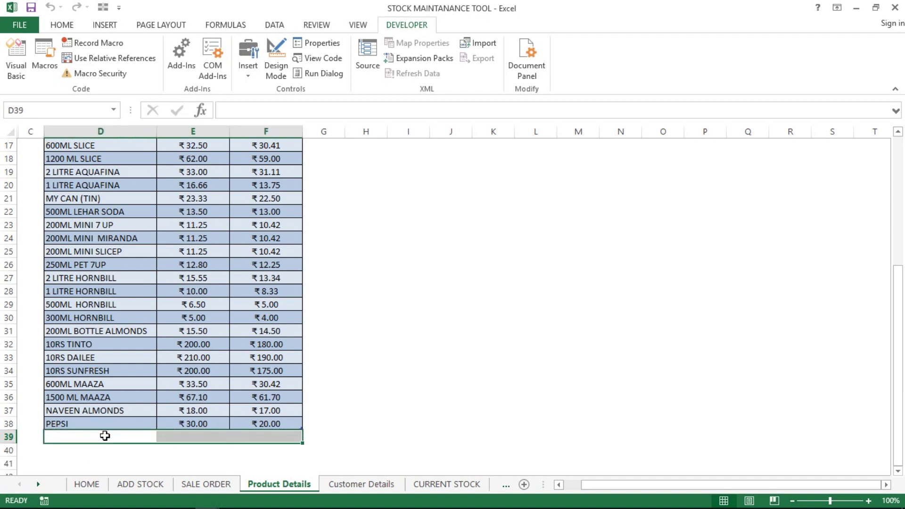
key("alt+F11")
left_click(278, 424)
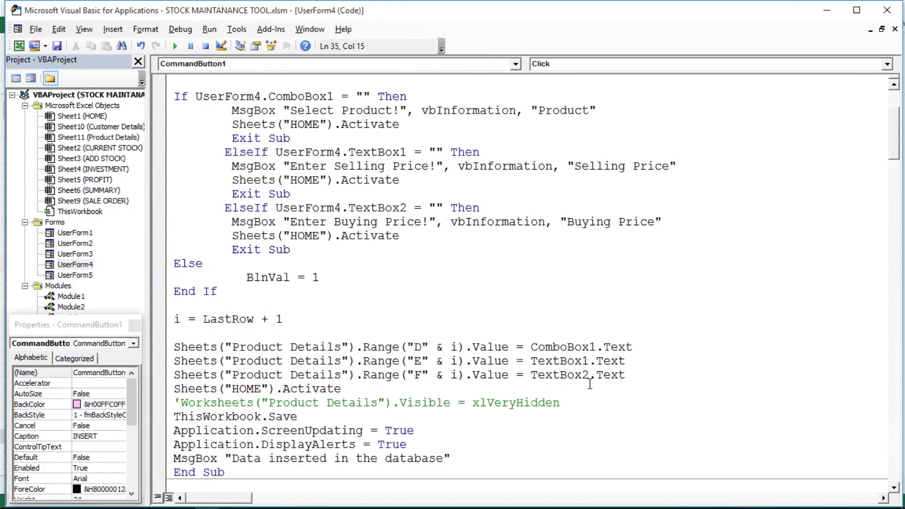
left_click(582, 375)
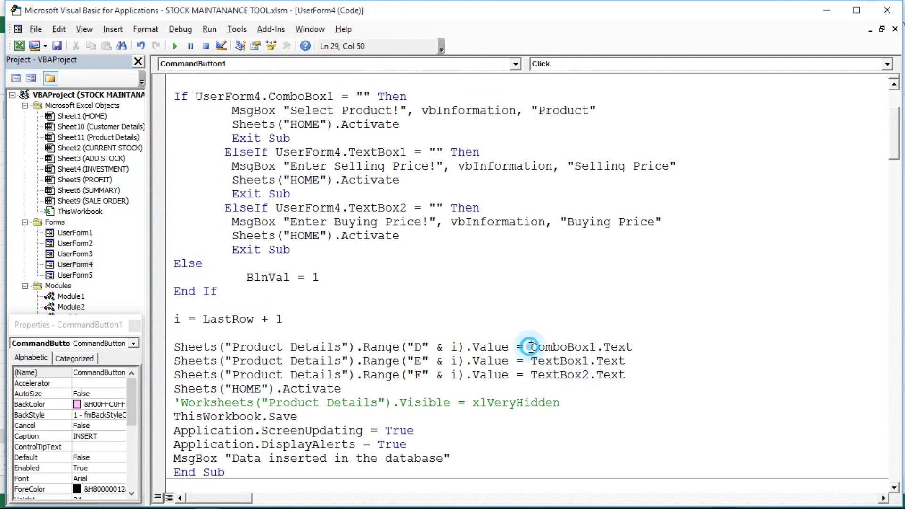
left_click_drag(531, 348, 619, 347)
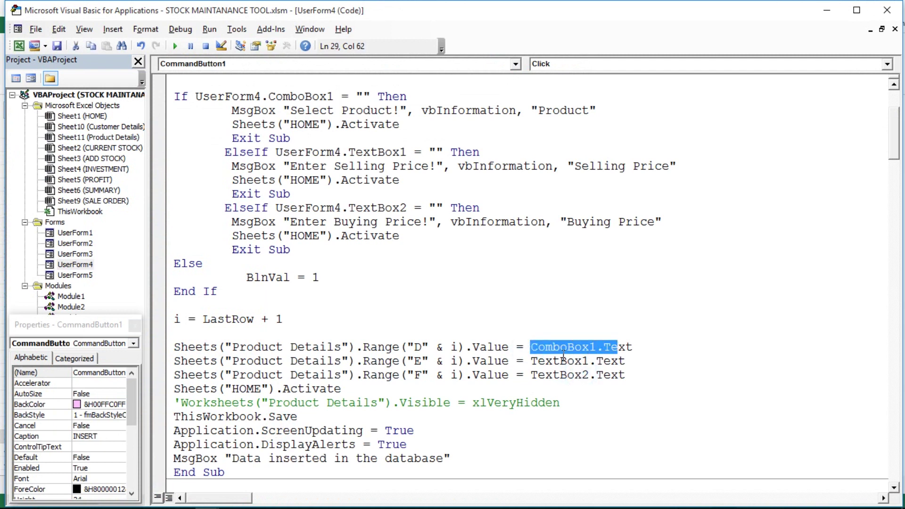
double_click(559, 361)
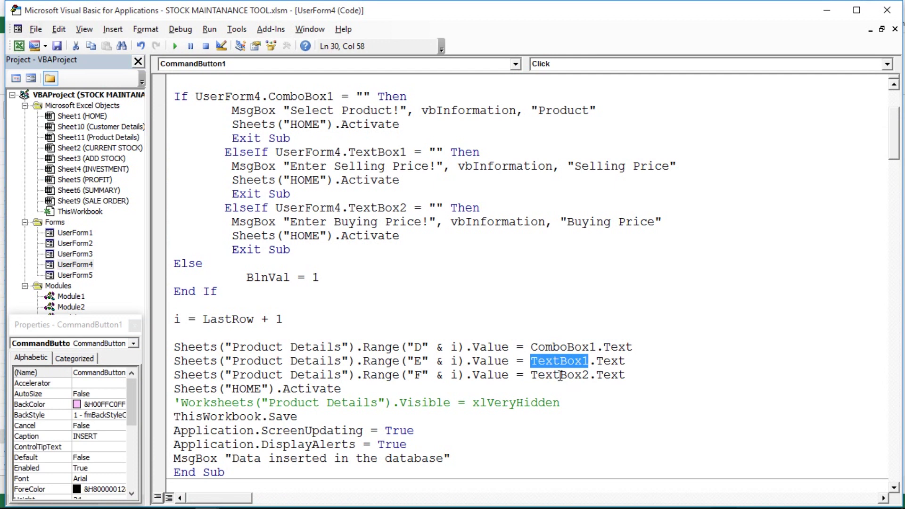
double_click(560, 376)
left_click(298, 389)
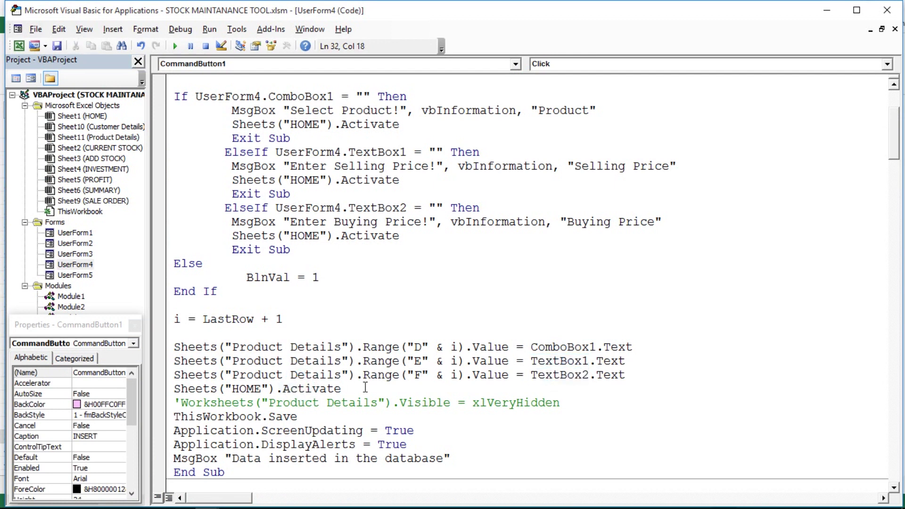
left_click_drag(352, 389, 127, 387)
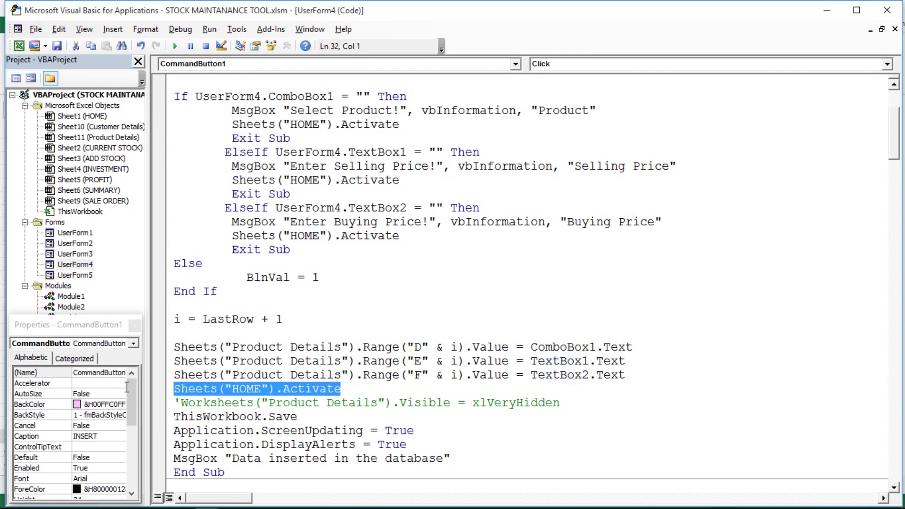
left_click(233, 431)
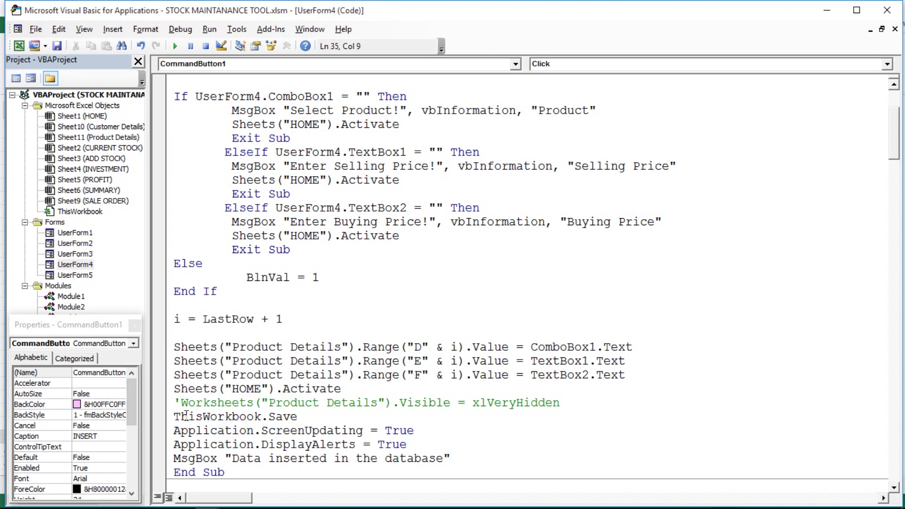
left_click_drag(183, 416, 261, 431)
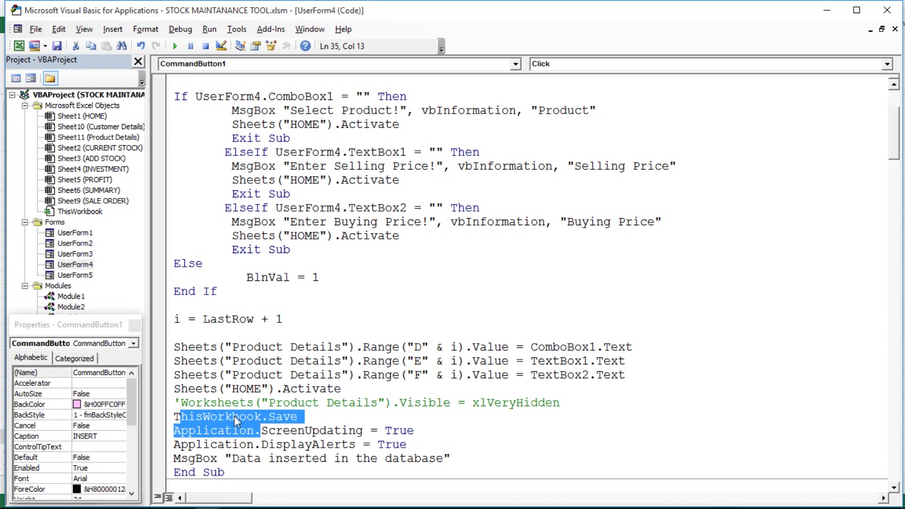
mouse_move(174, 430)
left_mouse_down()
mouse_move(365, 431)
mouse_move(482, 451)
left_mouse_up()
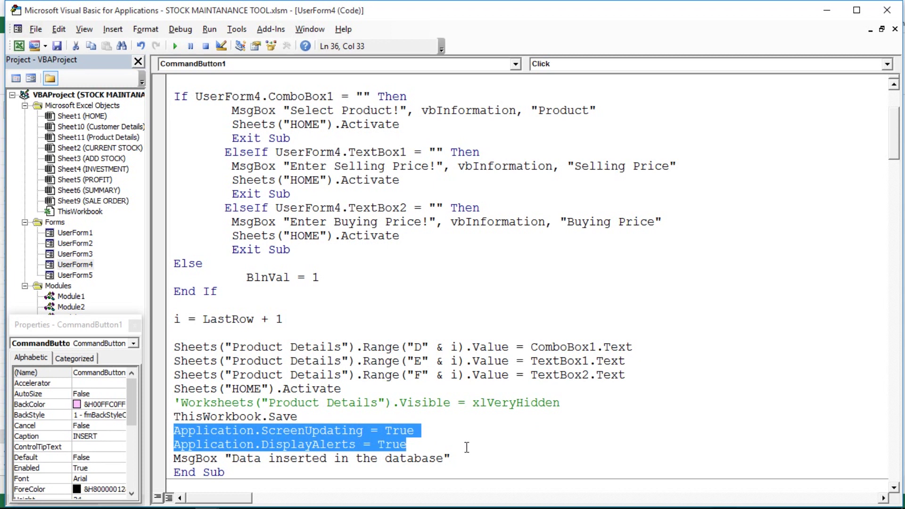
left_click(427, 448)
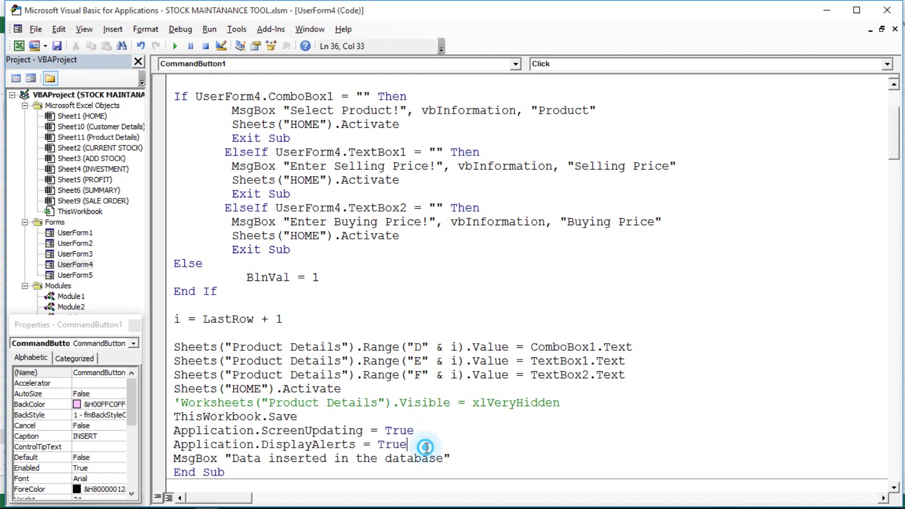
mouse_move(424, 449)
left_mouse_down()
mouse_move(374, 431)
mouse_move(188, 431)
mouse_move(204, 437)
left_mouse_up()
left_click(225, 456)
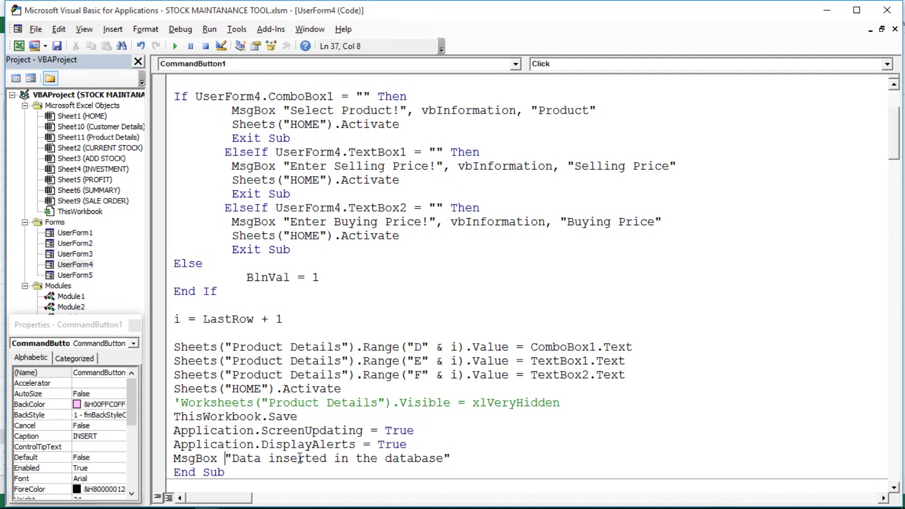
left_click(463, 463)
- Open UserForm4's design and the UPDATE button's CommandButton2_Click code
left_click(69, 267)
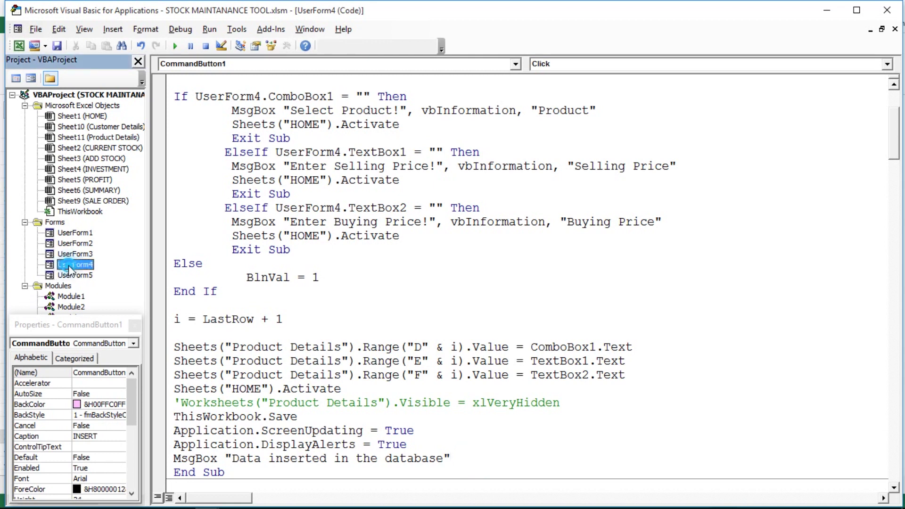
double_click(69, 266)
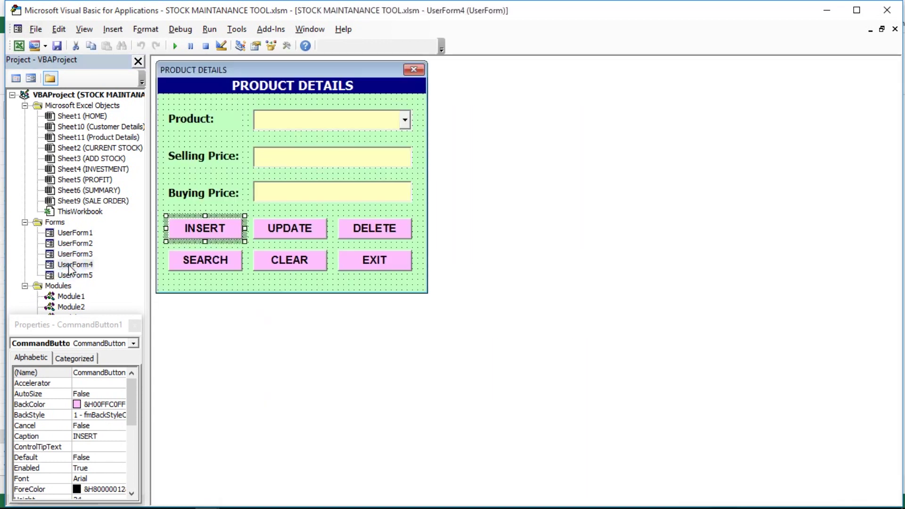
left_click(232, 209)
left_click(283, 228)
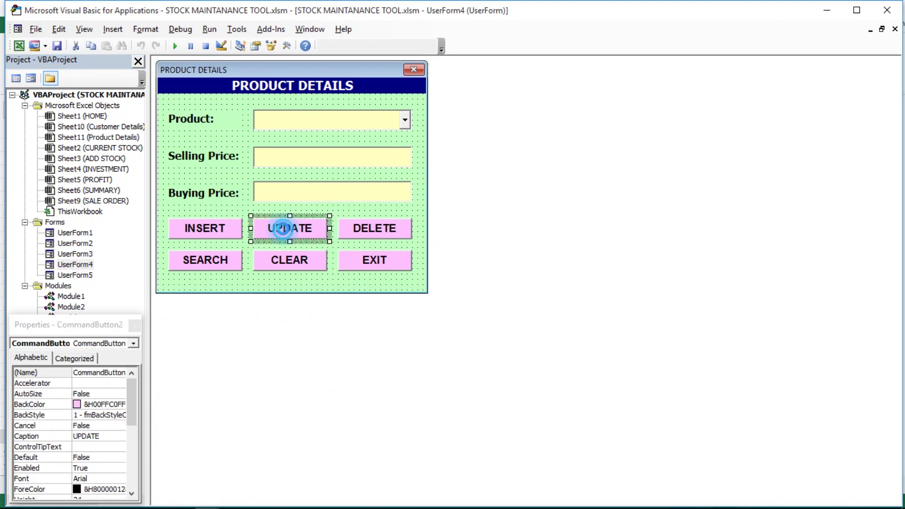
double_click(282, 229)
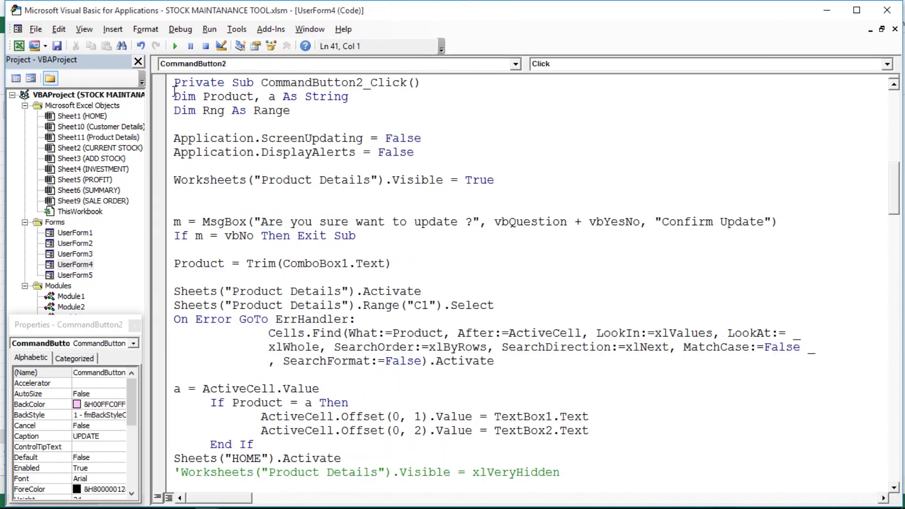
- Review the declarations, Rng as Range, the screen-updating and alerts lines, and the answer variable m
left_click_drag(174, 95, 333, 185)
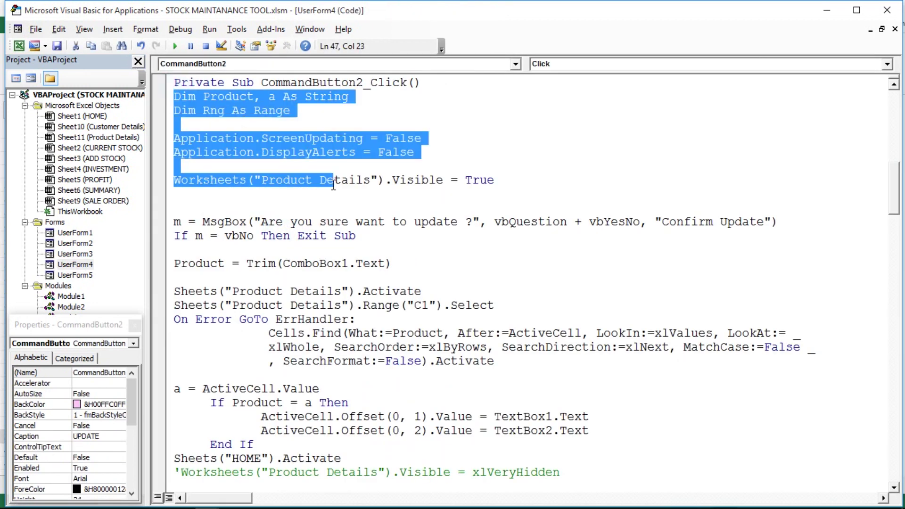
left_click(245, 86)
double_click(269, 110)
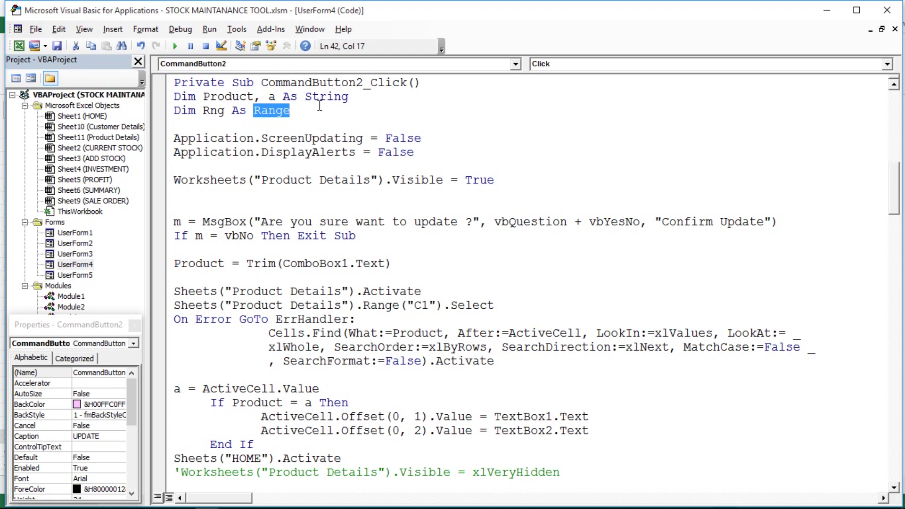
left_click(279, 138)
left_click(173, 140)
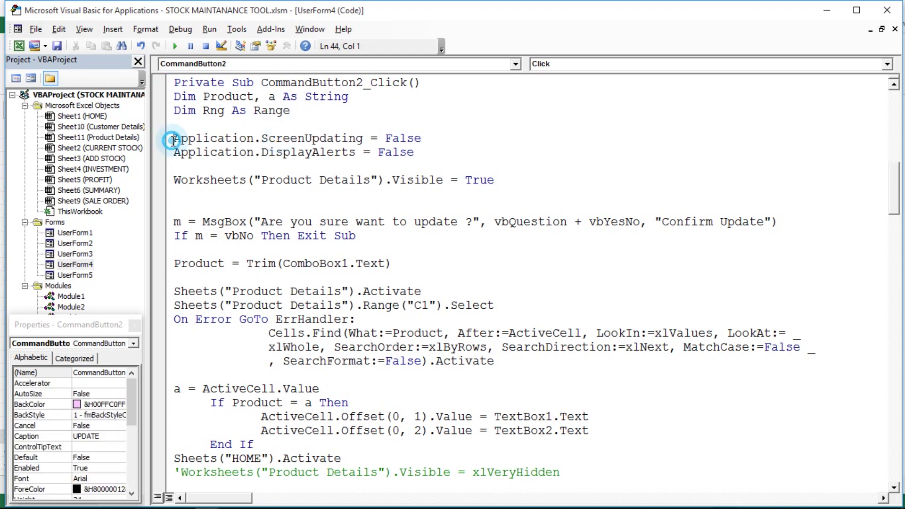
left_click_drag(173, 140, 430, 153)
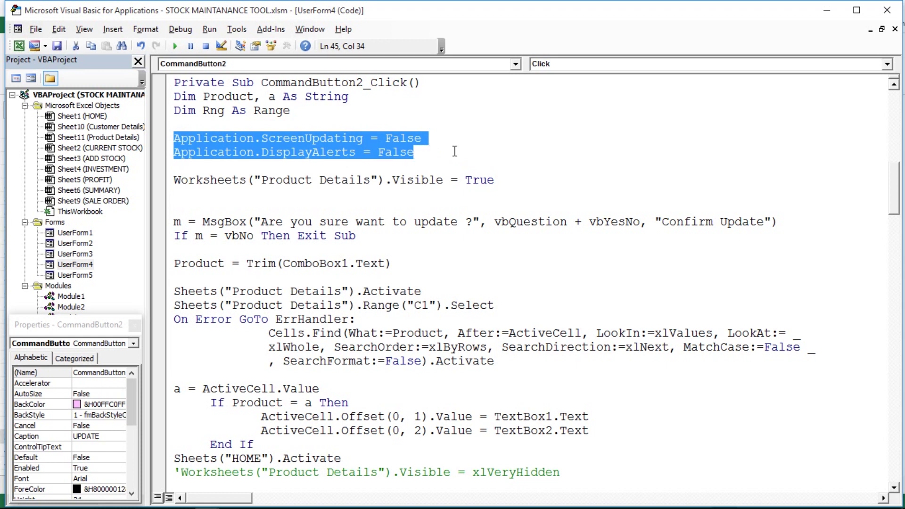
left_click(191, 193)
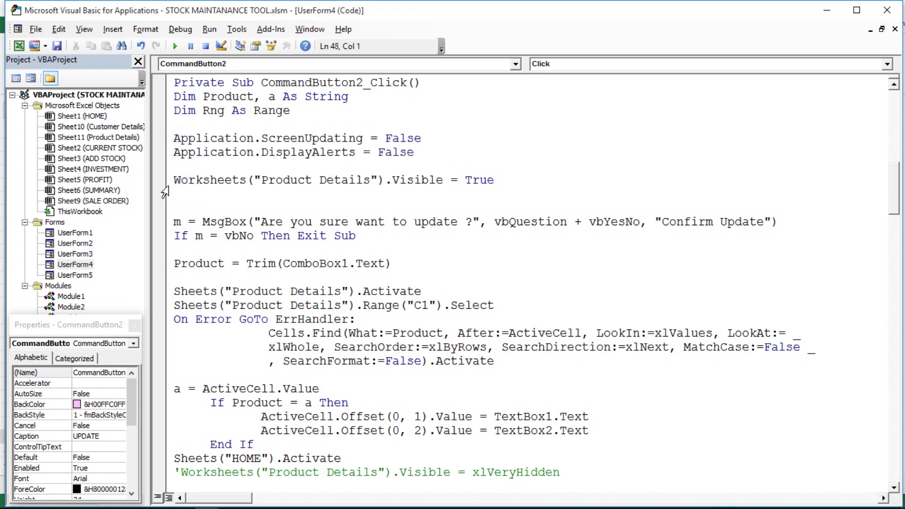
left_click(166, 190)
left_click(358, 244)
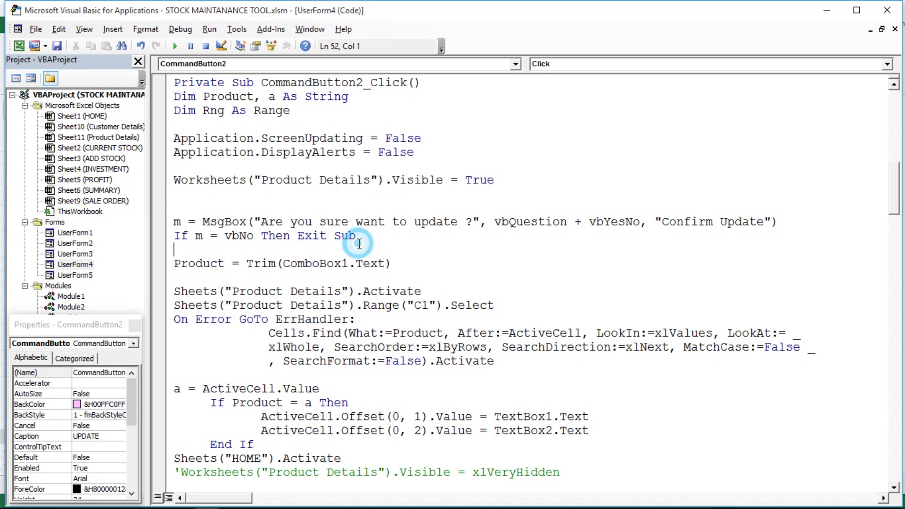
double_click(175, 221)
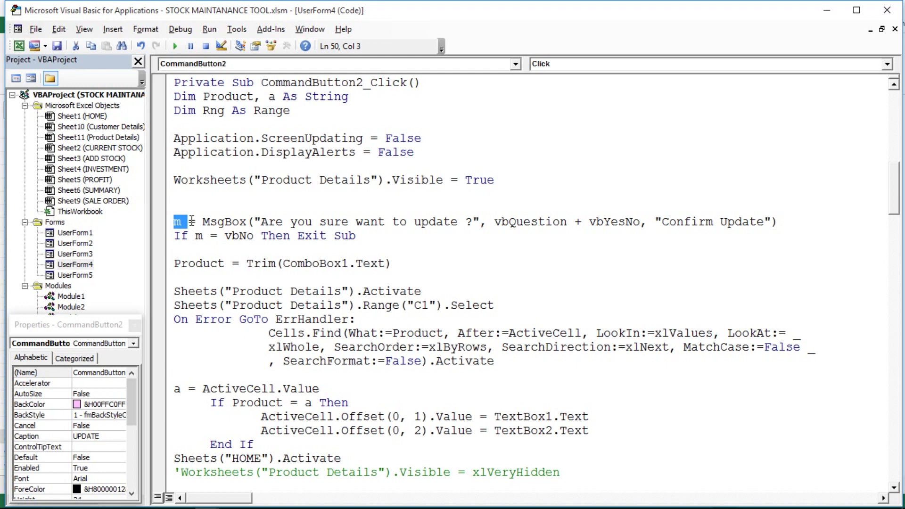
- Highlight the 'Confirm Update' message box title and the If m = vbNo Exit Sub check
double_click(729, 222)
left_click_drag(662, 222, 757, 221)
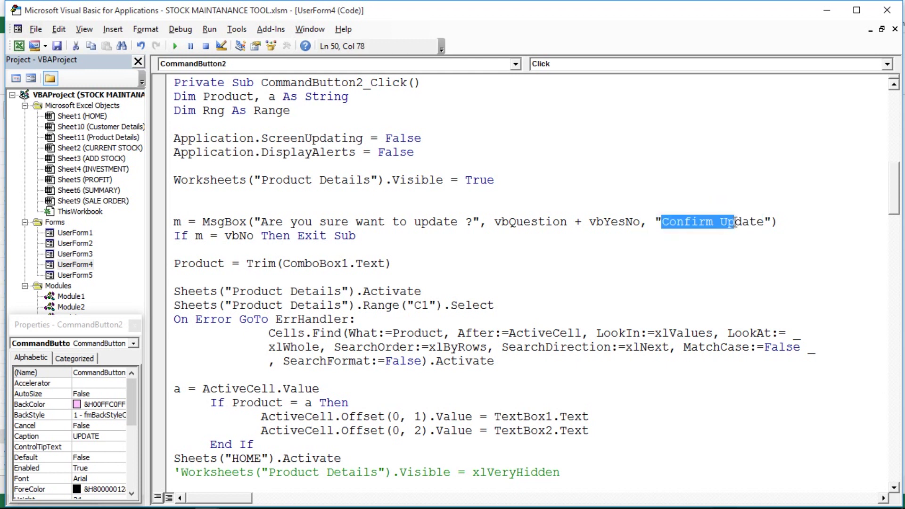
left_click(289, 263)
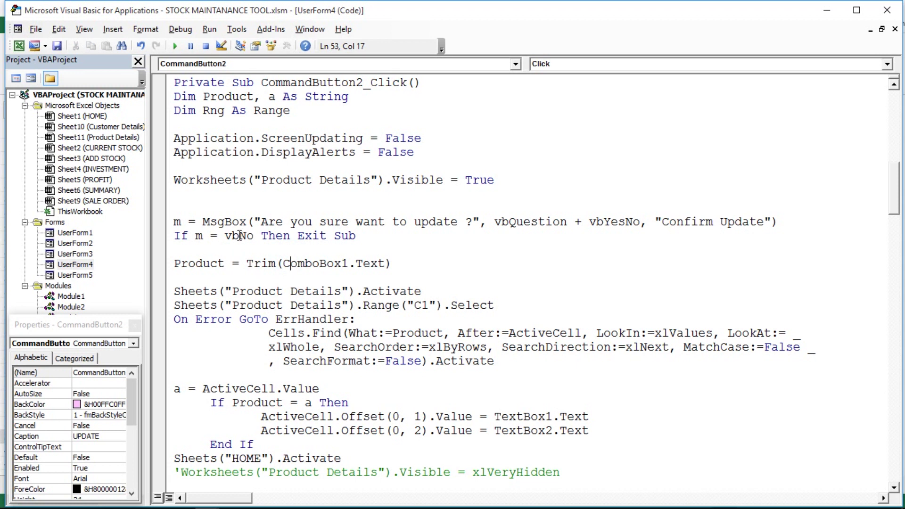
left_click(218, 236)
left_click_drag(177, 263, 360, 309)
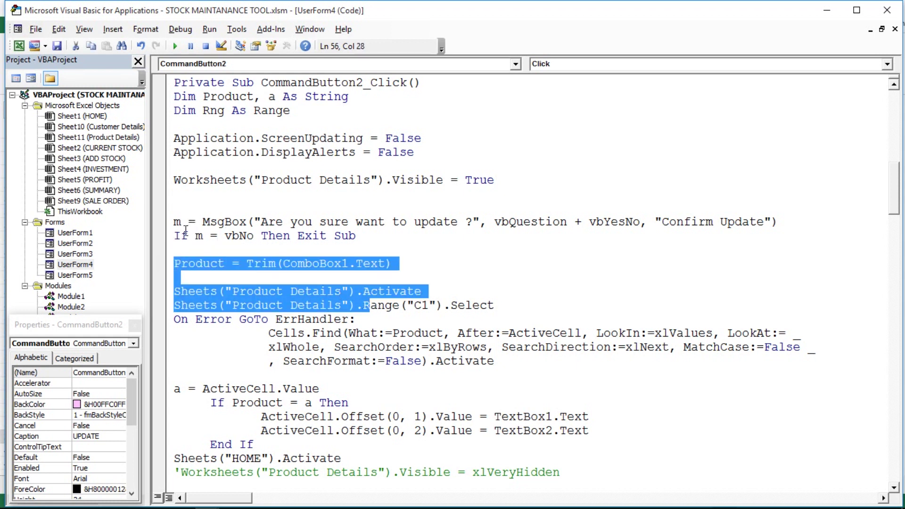
left_click_drag(175, 235, 259, 239)
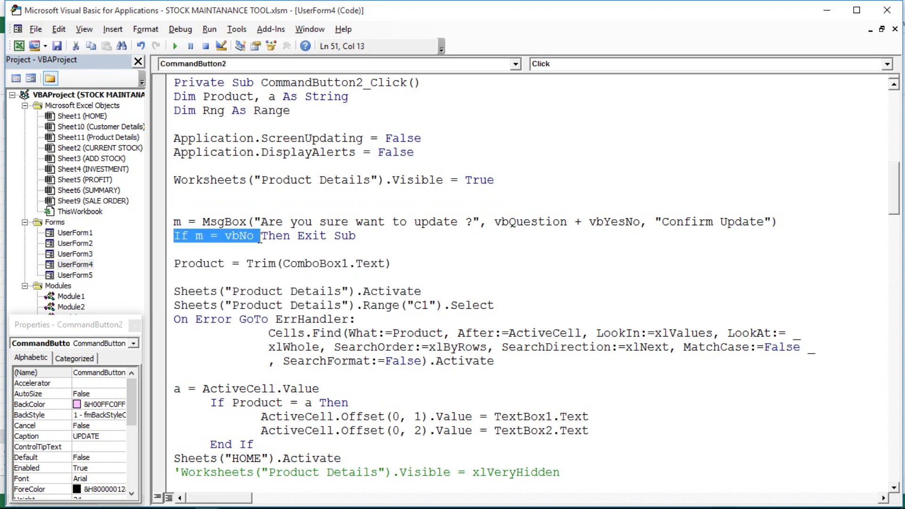
left_click_drag(297, 237, 372, 239)
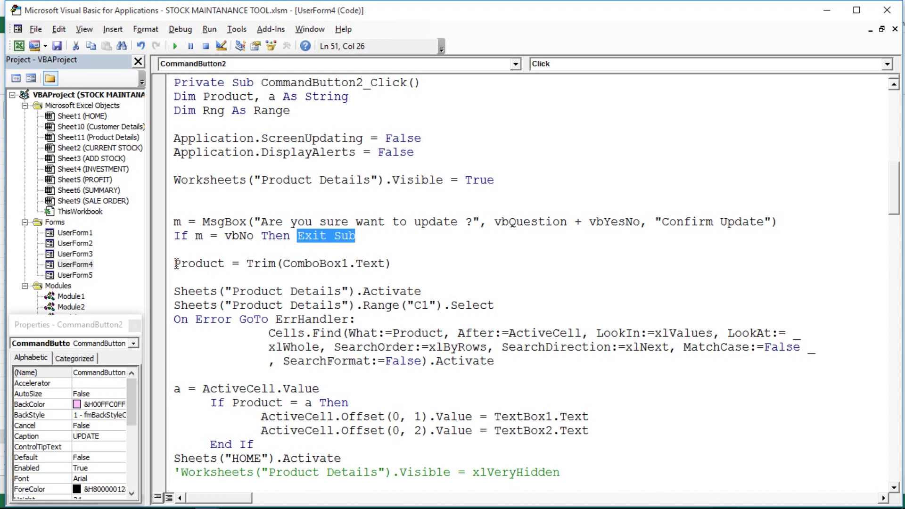
- Highlight the Product = ComboBox1 assignment and the lines activating Product Details and selecting C1, then switch to Excel
left_click_drag(174, 264, 238, 263)
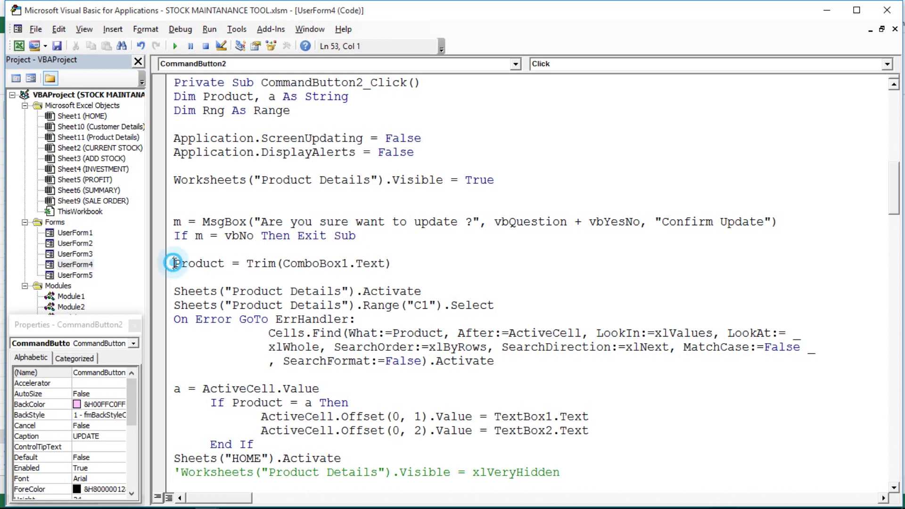
left_click(294, 265)
double_click(294, 265)
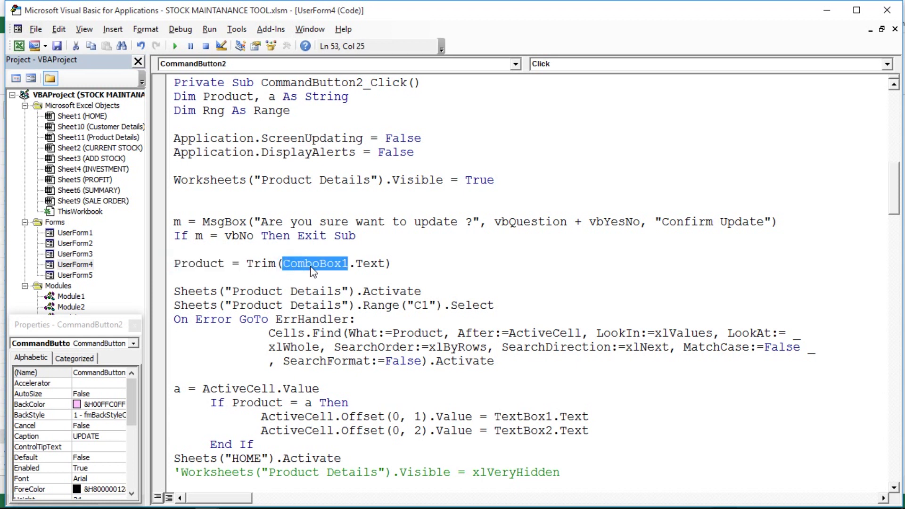
left_click(313, 265)
left_click(308, 273)
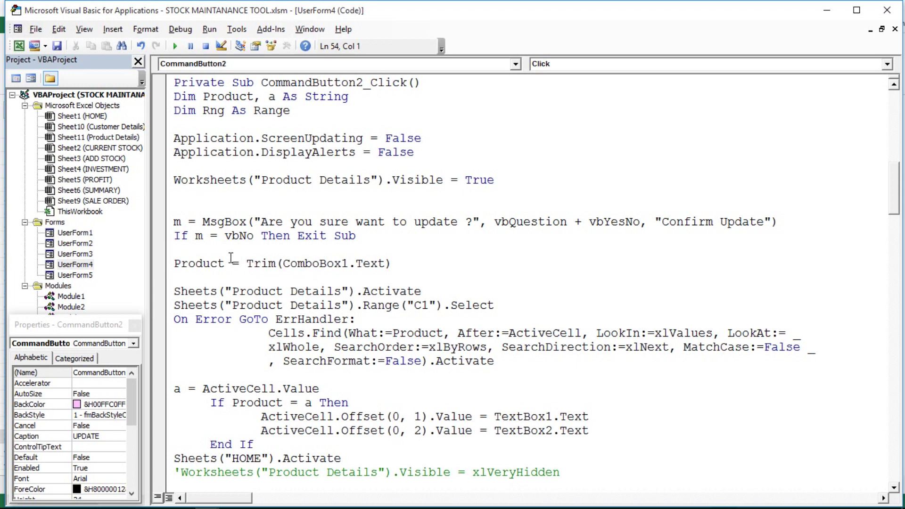
left_click_drag(224, 267, 174, 263)
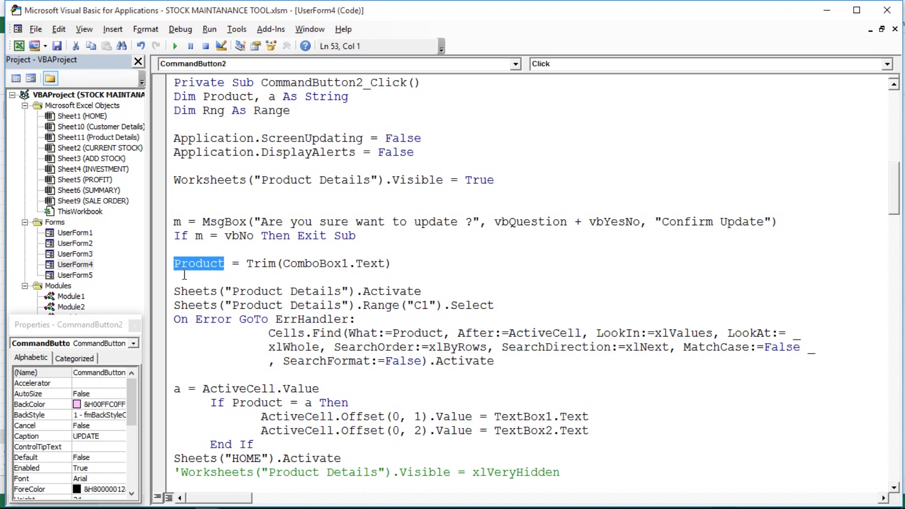
mouse_move(173, 291)
left_mouse_down()
mouse_move(428, 295)
mouse_move(429, 307)
mouse_move(508, 308)
left_mouse_up()
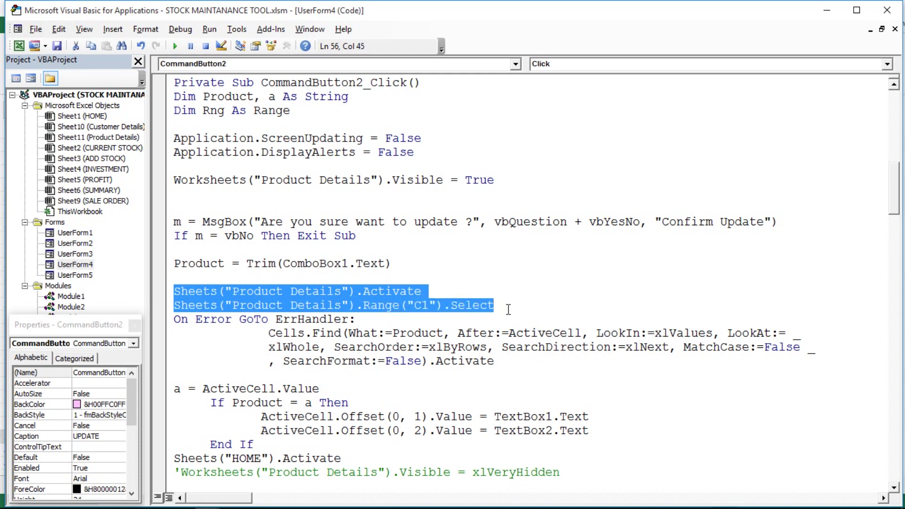
left_click(481, 307)
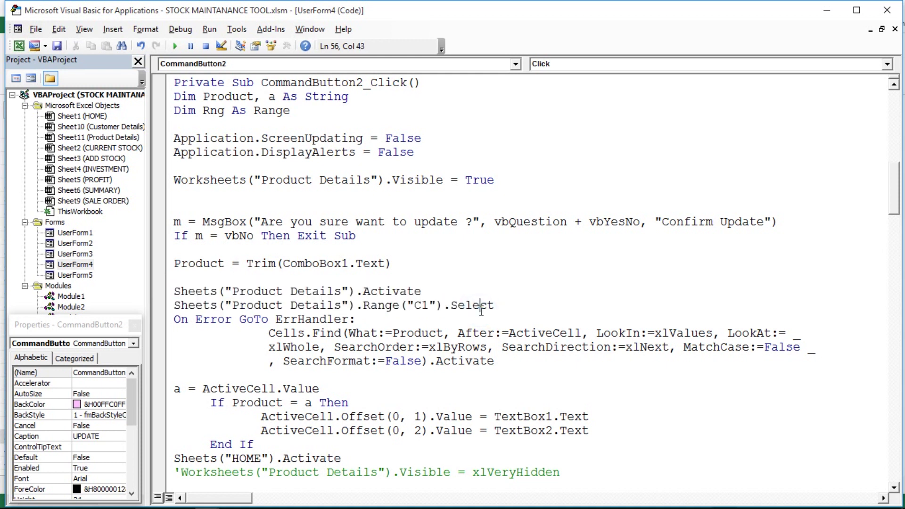
key("alt+Tab")
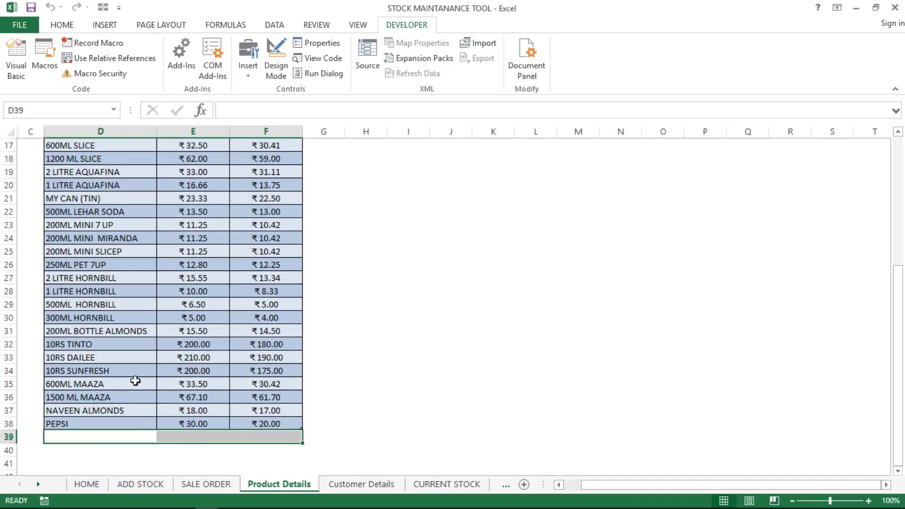
- Select 600ML MAAZA, jump back to cell C1 at the table's top, then return to the update code
left_click(104, 378)
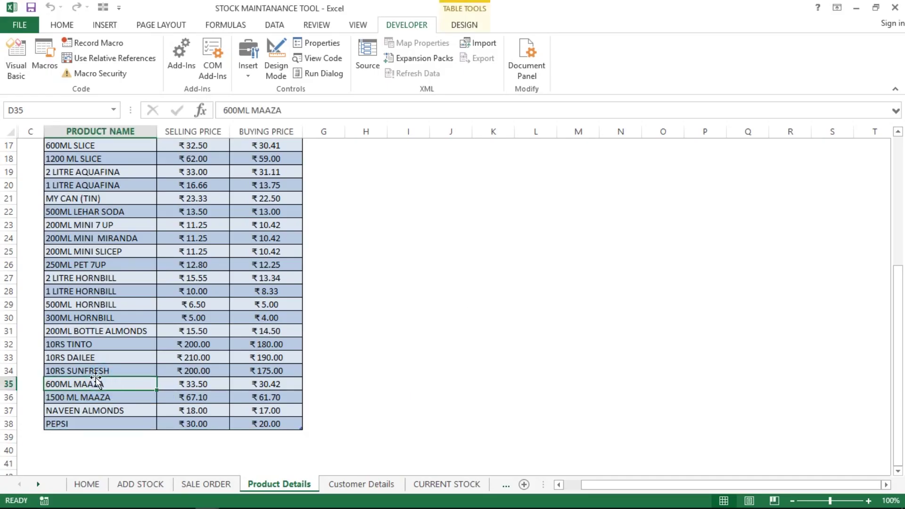
left_click(33, 371)
key("ctrl+Home")
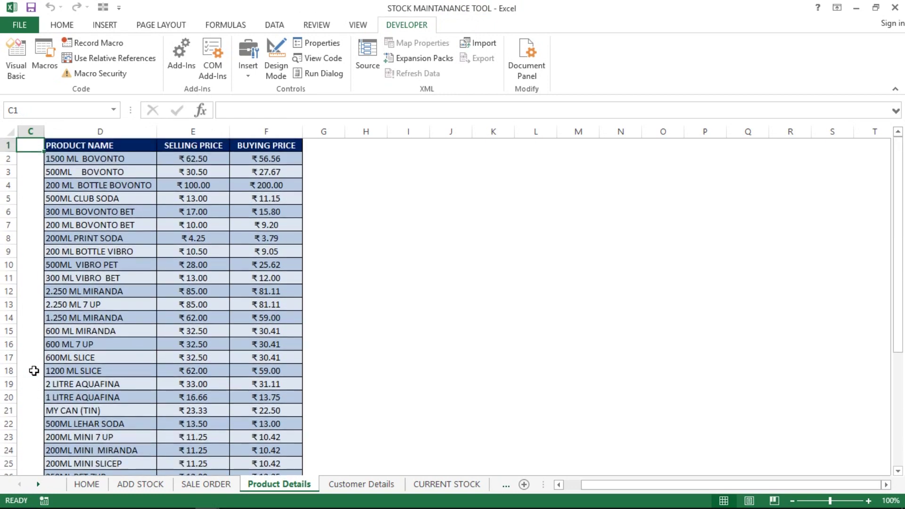
key("Right")
key("Left")
key("alt+Tab")
left_click(425, 353)
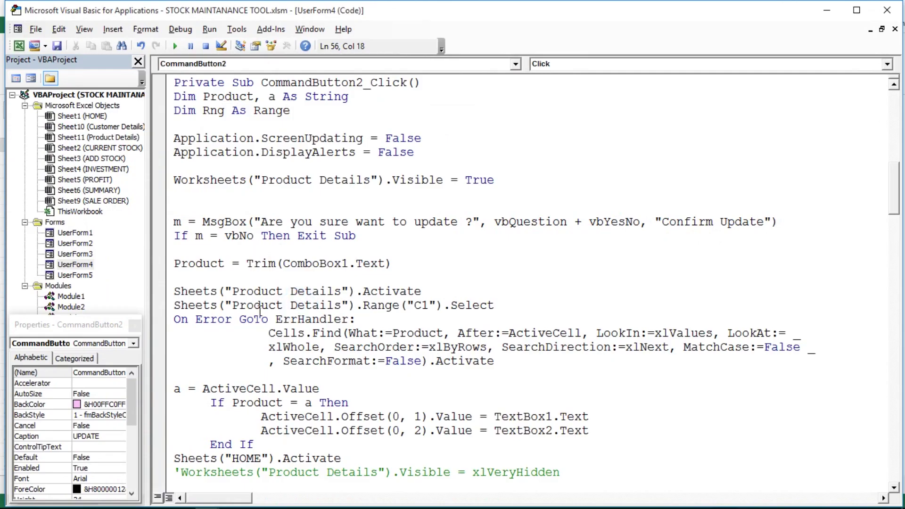
left_click(241, 320)
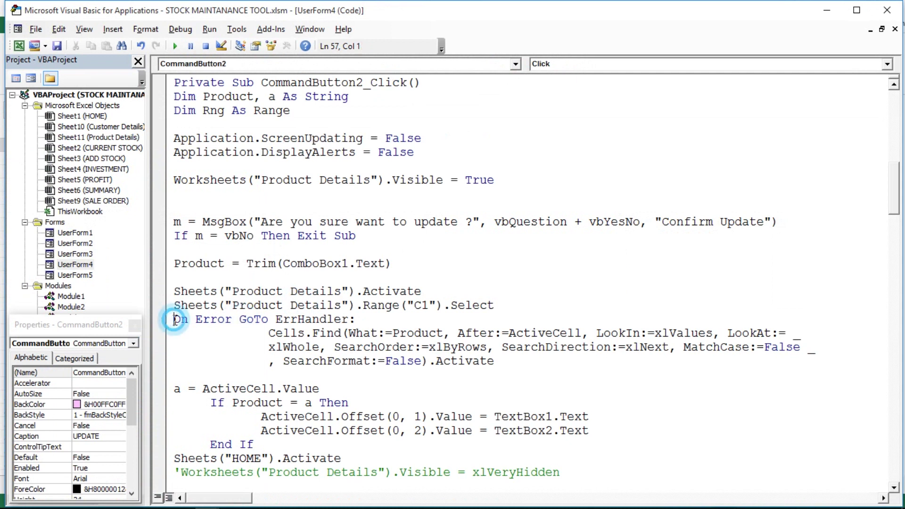
left_click_drag(175, 321, 399, 319)
left_click(399, 318)
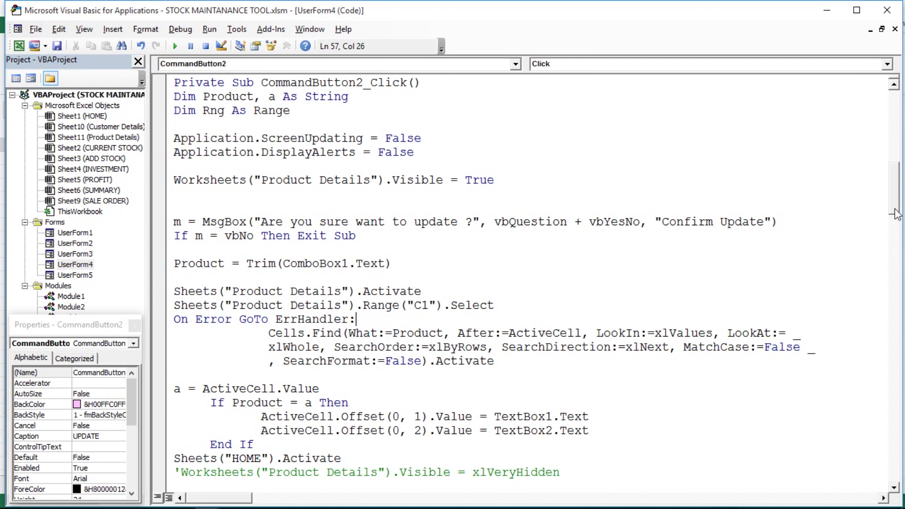
left_click_drag(895, 215, 896, 257)
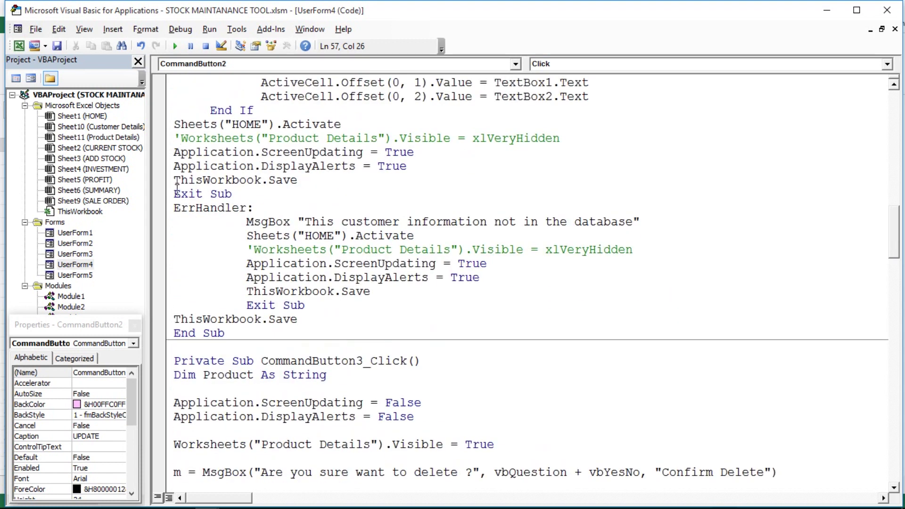
mouse_move(174, 207)
left_mouse_down()
mouse_move(458, 238)
mouse_move(635, 240)
mouse_move(617, 274)
left_mouse_up()
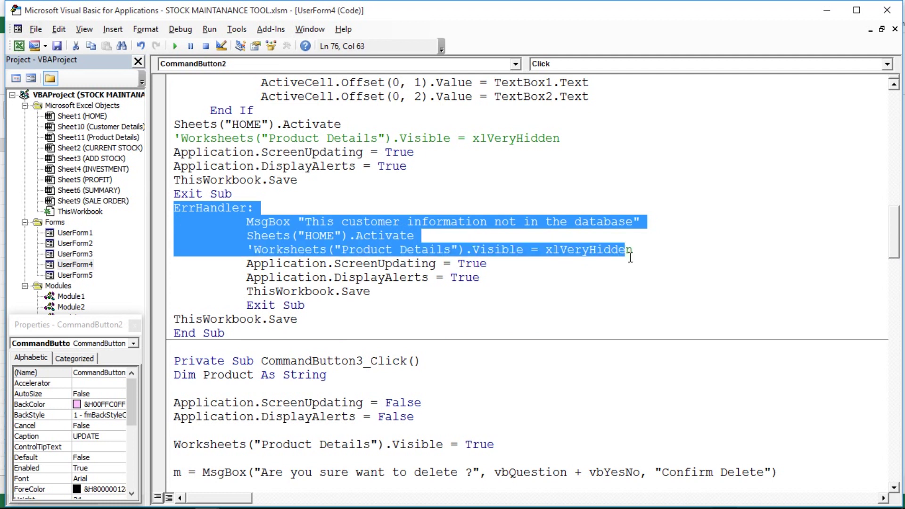
left_click(352, 238)
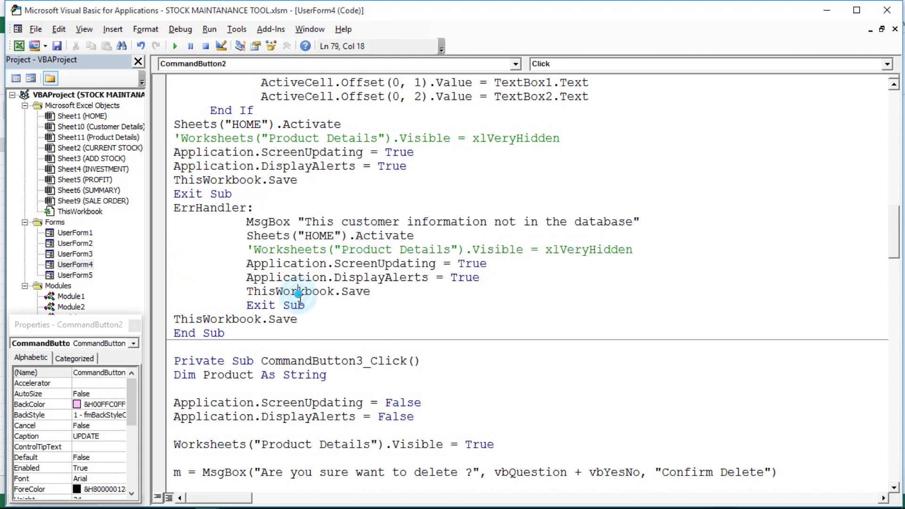
left_click_drag(305, 306, 250, 307)
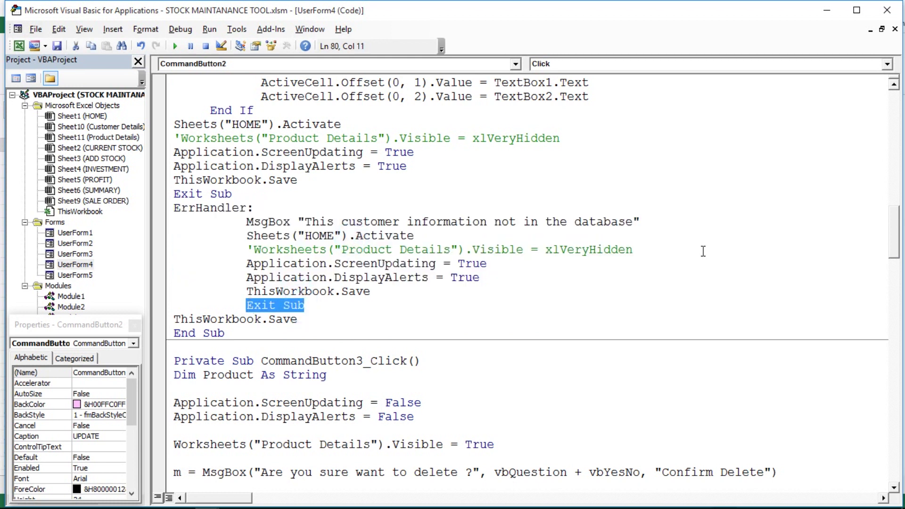
left_click(897, 255)
mouse_move(897, 255)
left_mouse_down()
mouse_move(899, 203)
mouse_move(899, 211)
left_mouse_up()
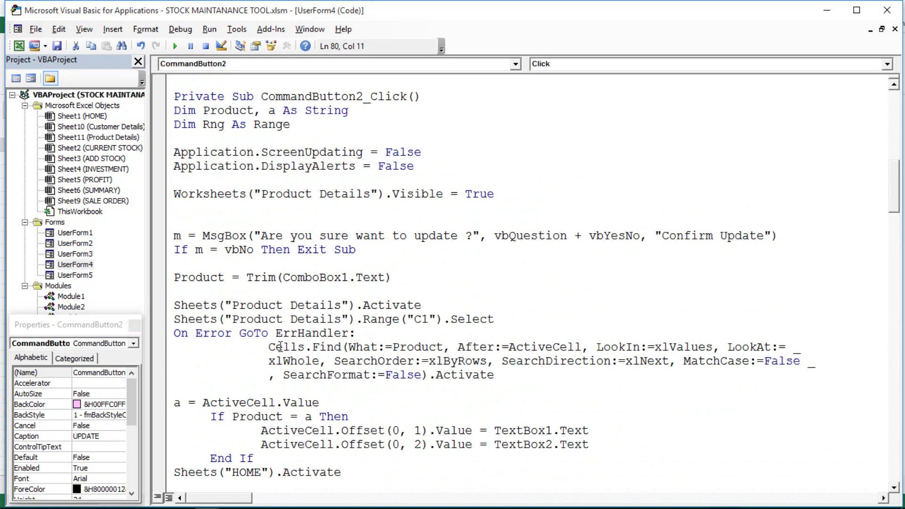
mouse_move(269, 347)
left_mouse_down()
mouse_move(494, 363)
mouse_move(519, 385)
left_mouse_up()
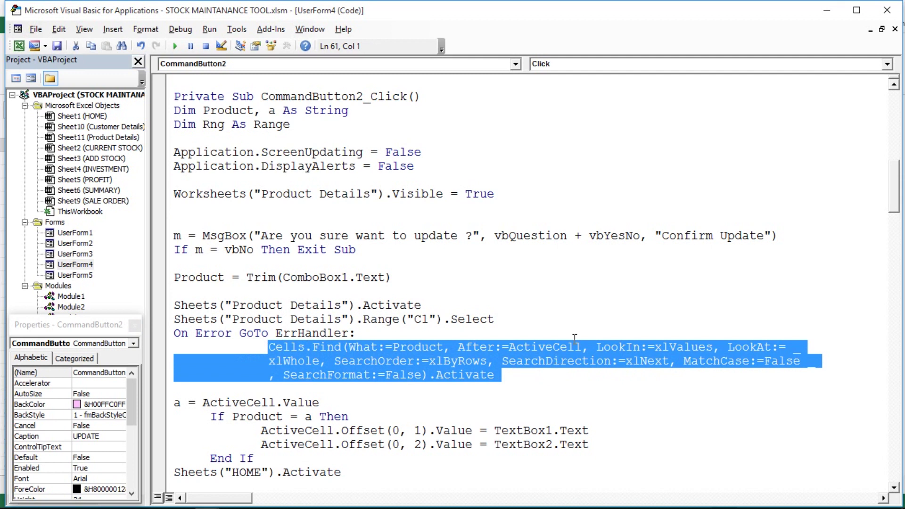
left_click(660, 350)
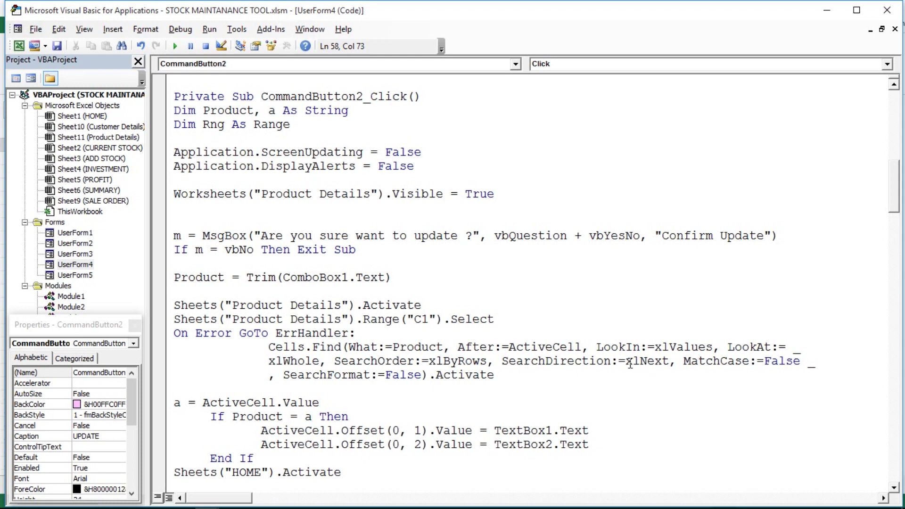
left_click_drag(630, 364, 676, 367)
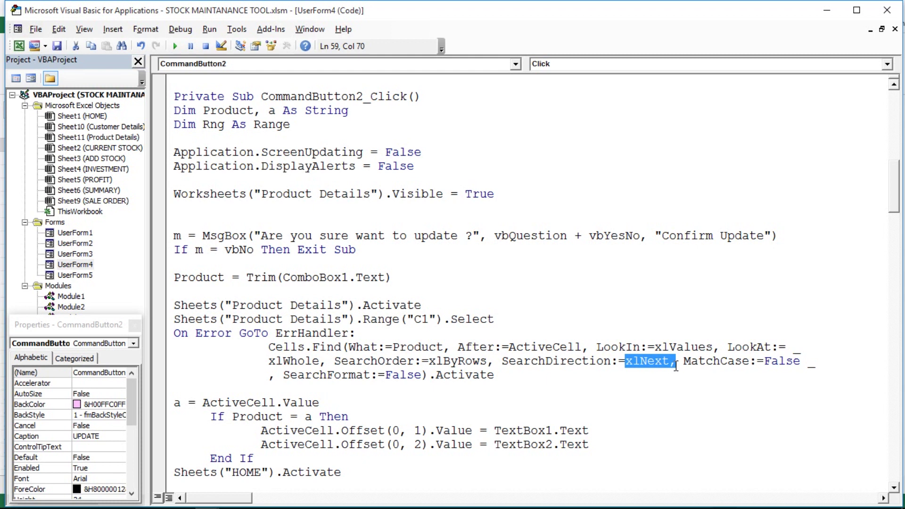
left_click(371, 361)
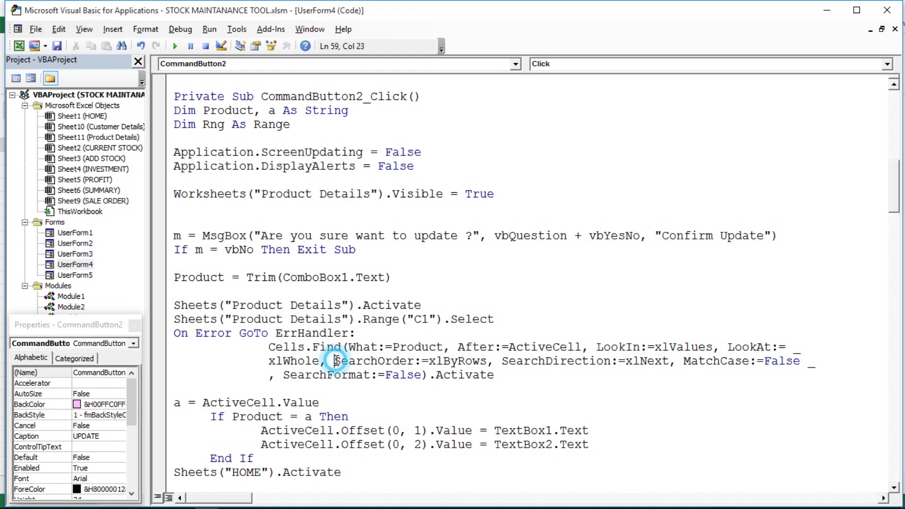
double_click(398, 348)
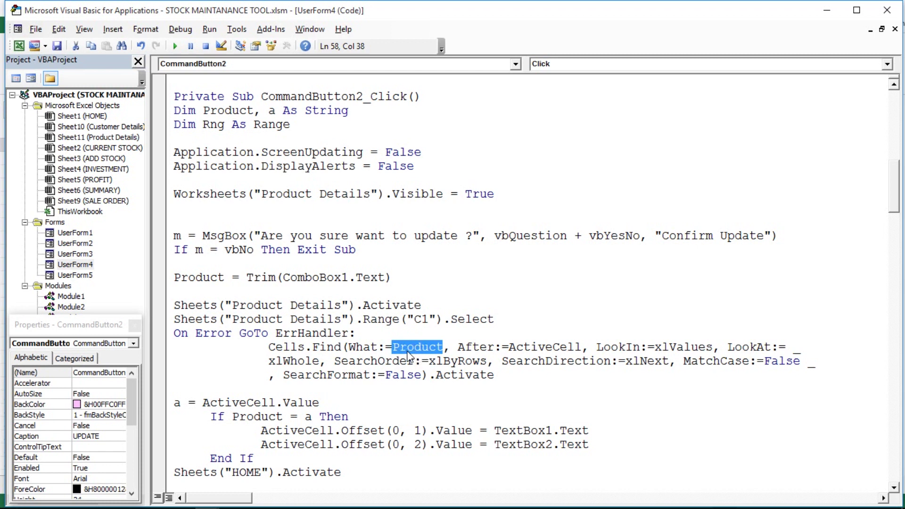
left_click(466, 383)
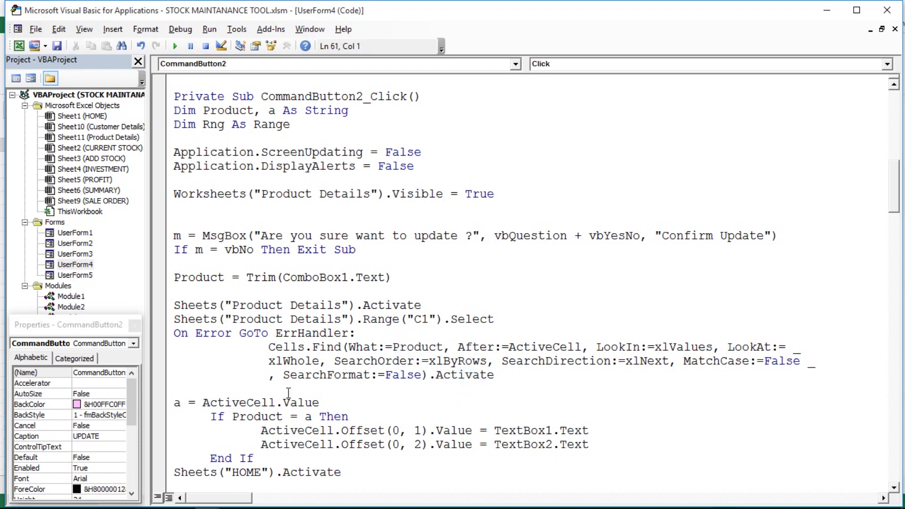
double_click(178, 404)
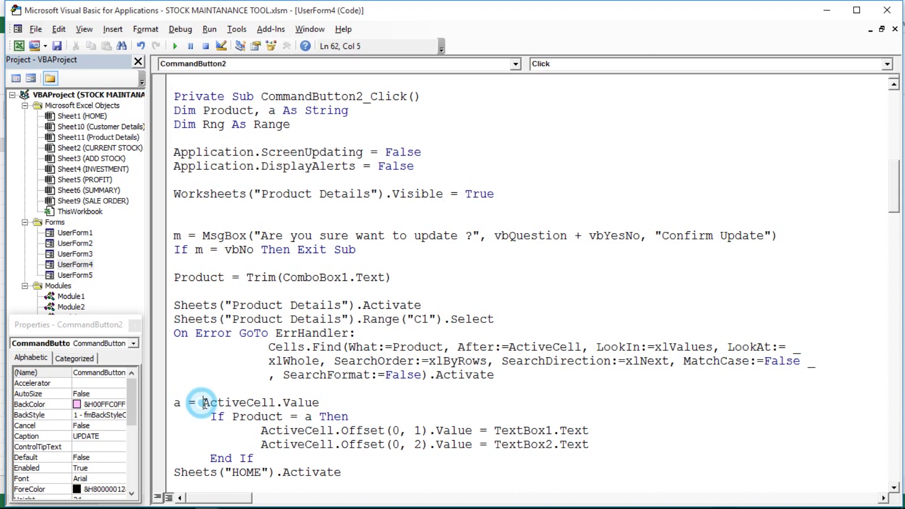
left_click_drag(202, 403, 336, 405)
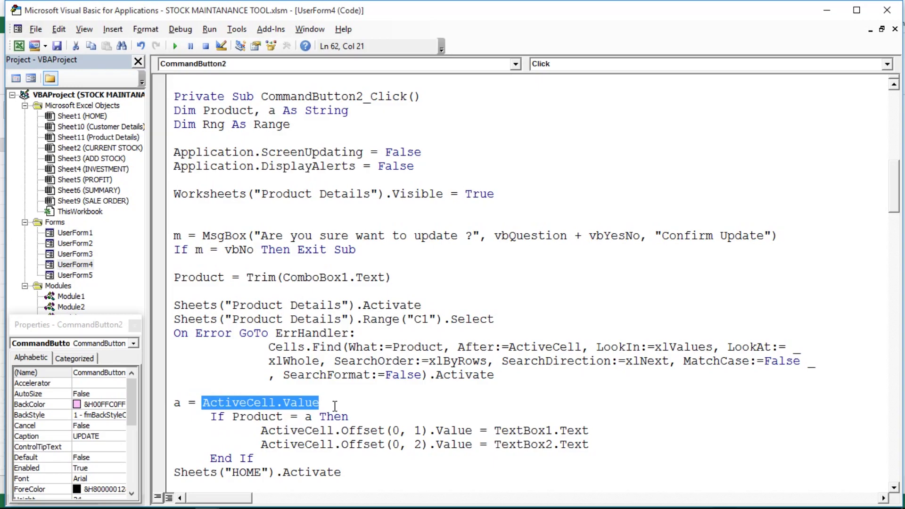
key("alt+F11")
left_click(73, 276)
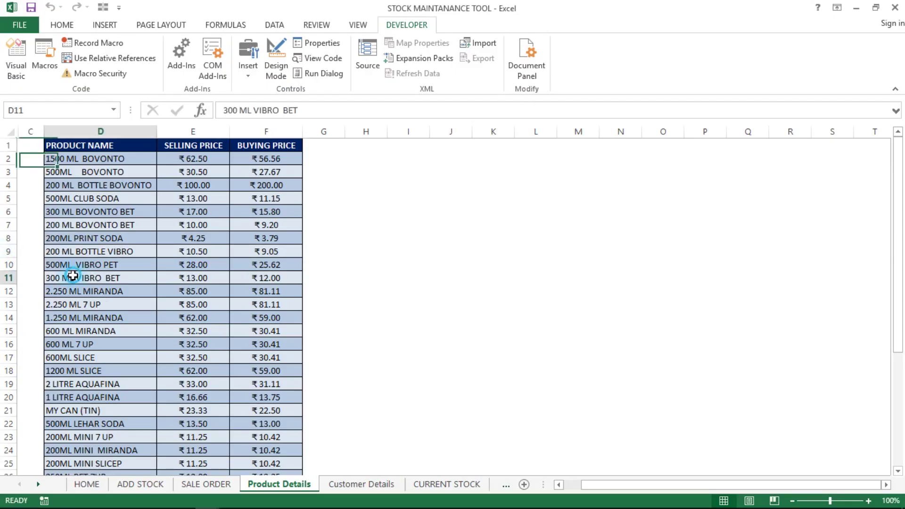
left_click(75, 289)
key("ctrl+Down")
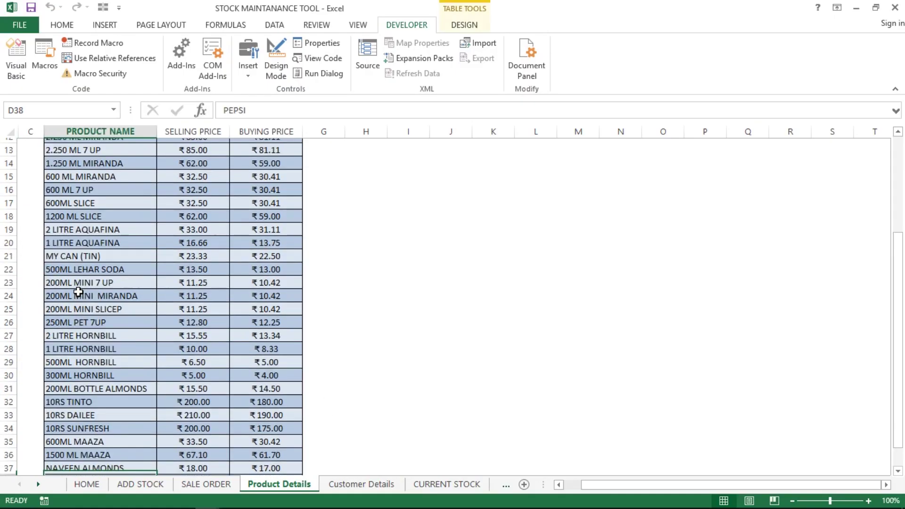
key("Down")
key("Up")
key("Up")
key("Up")
key("alt+F11")
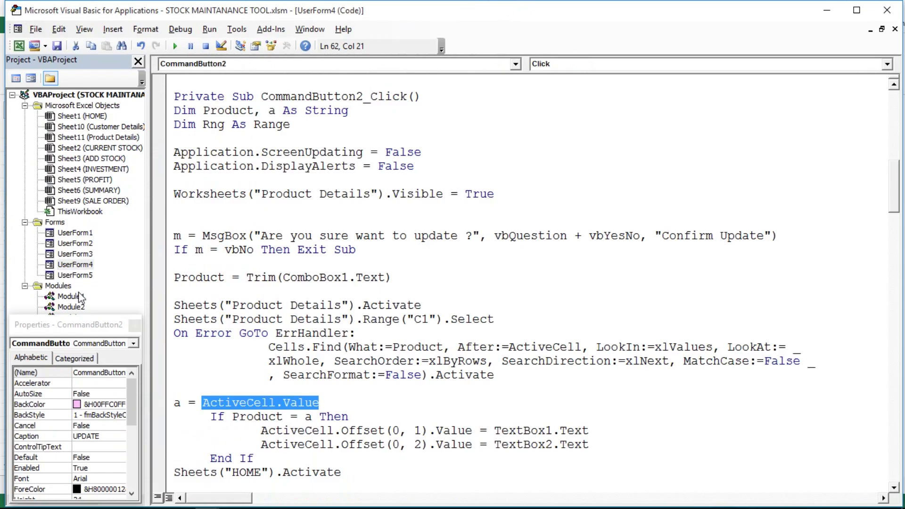
- Highlight Product, a and Offset in the If block's price update, then switch to Excel
left_click(184, 400)
left_click(241, 416)
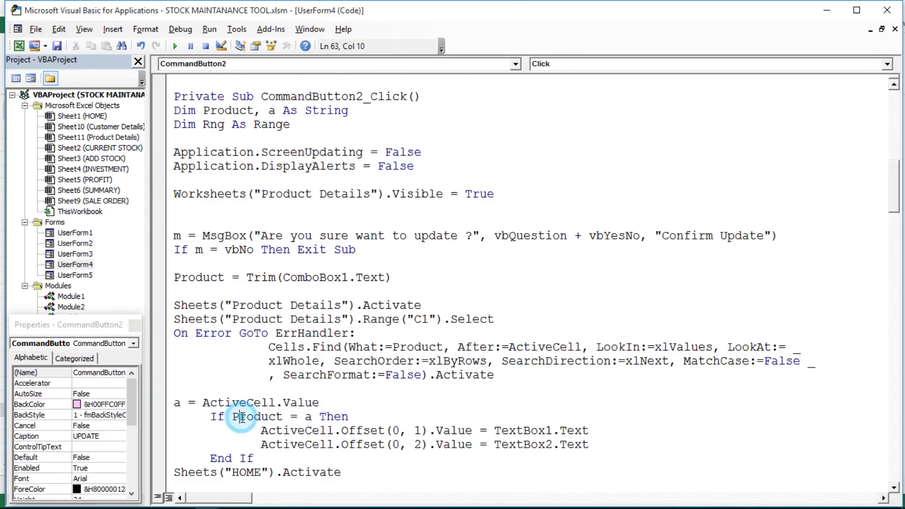
key("Down")
key("Down")
key("Down")
key("Down")
key("Down")
key("Down")
key("Down")
key("Down")
key("Down")
key("Down")
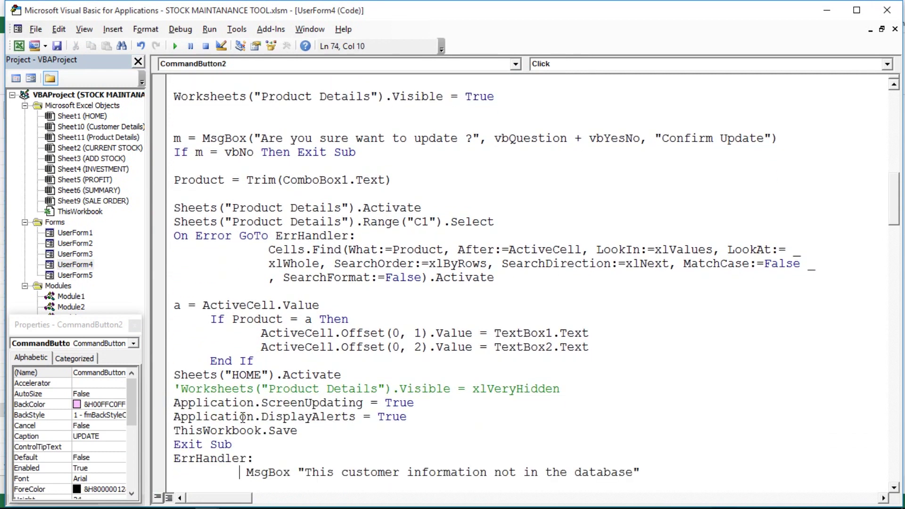
double_click(253, 319)
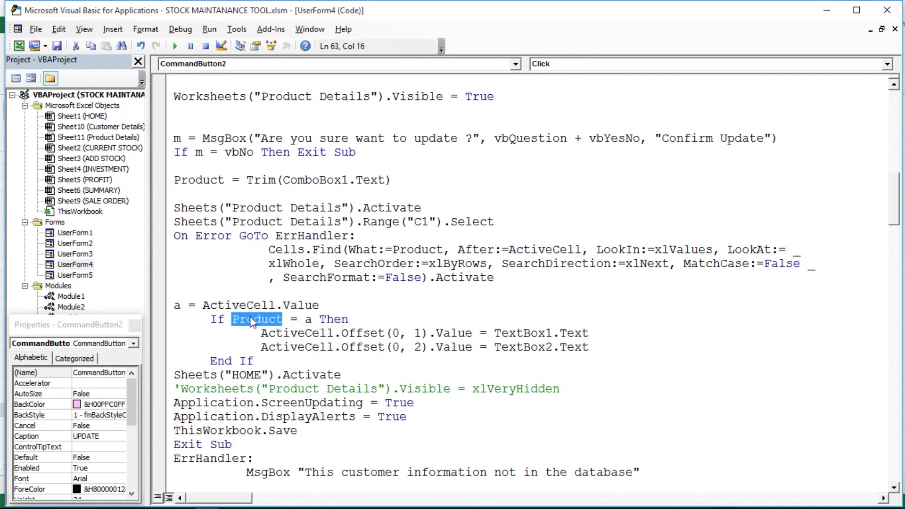
double_click(308, 319)
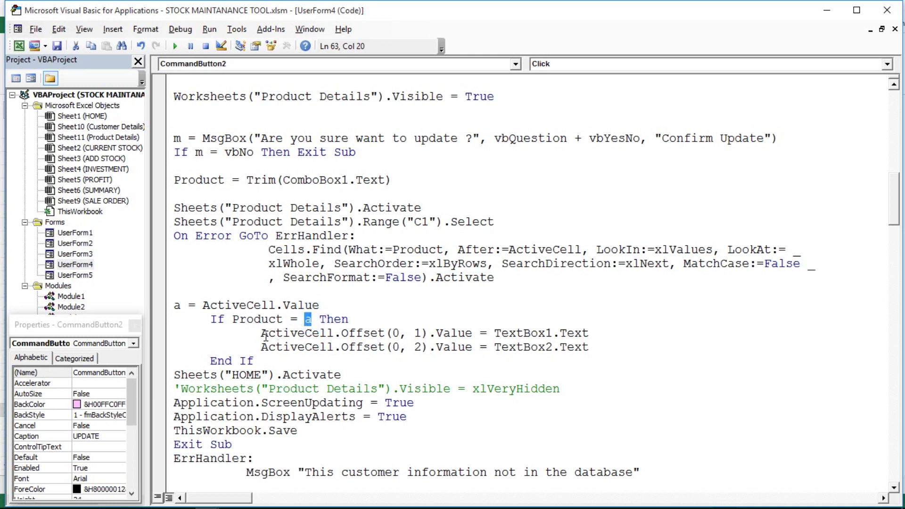
double_click(346, 334)
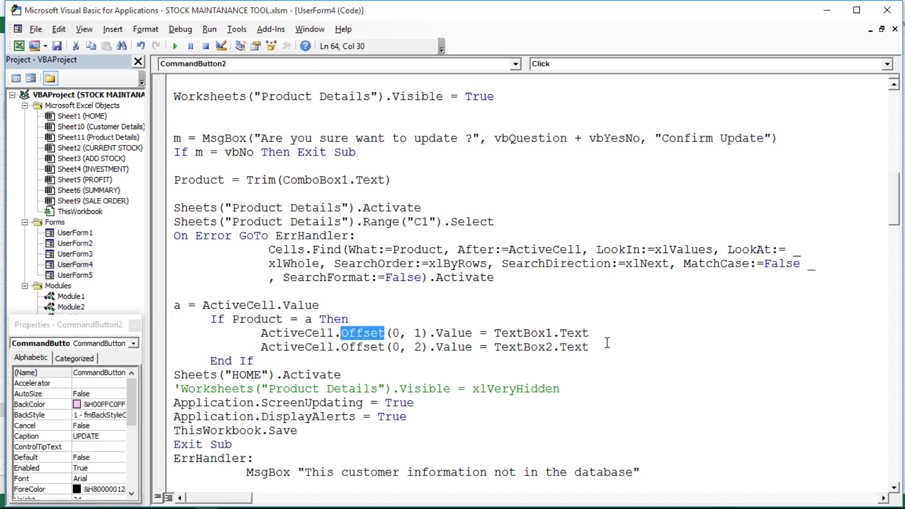
left_click(581, 338)
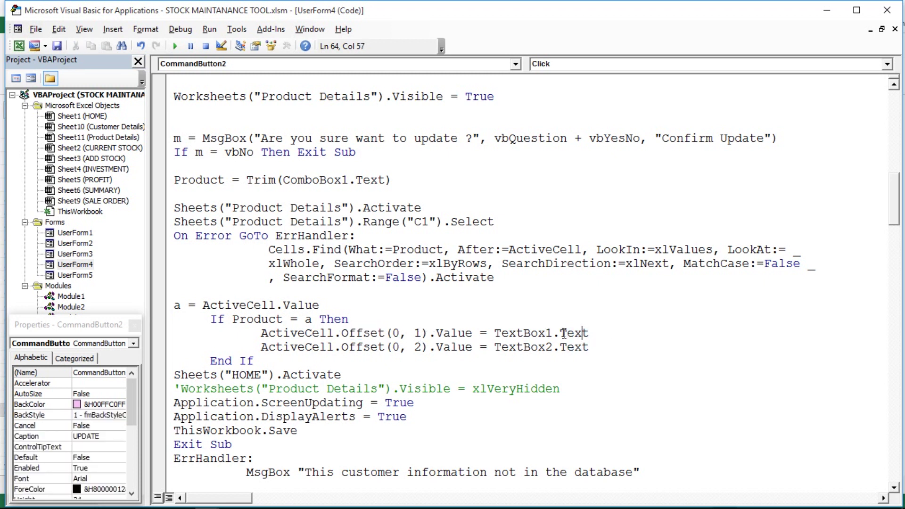
key("alt+F11")
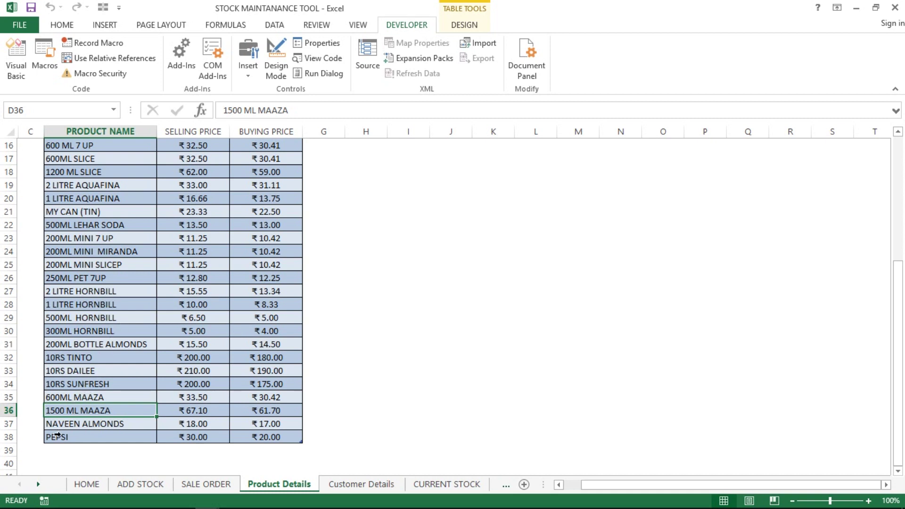
- Select PEPSI in D38, the SELLING and BUYING PRICE columns and PEPSI's E38 and F38 prices, then return to VBA
left_click(75, 436)
left_click(89, 425)
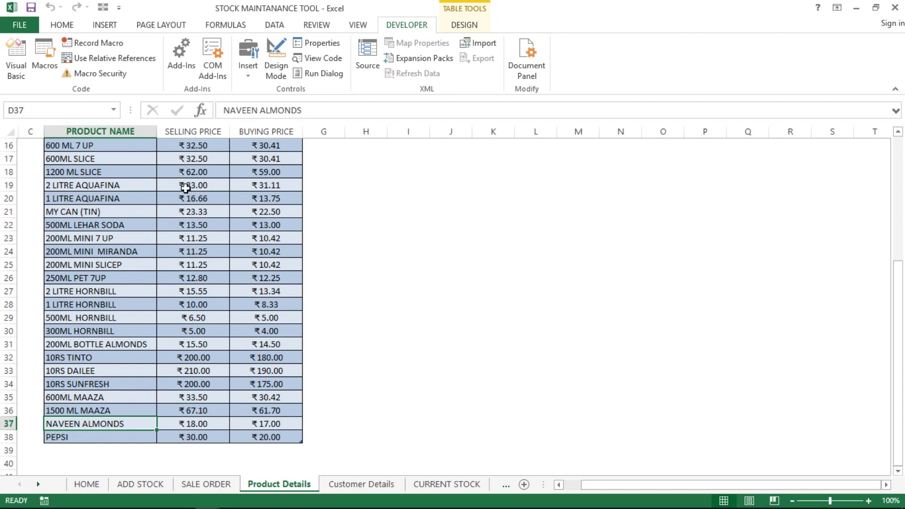
left_click(199, 126)
left_click(250, 131)
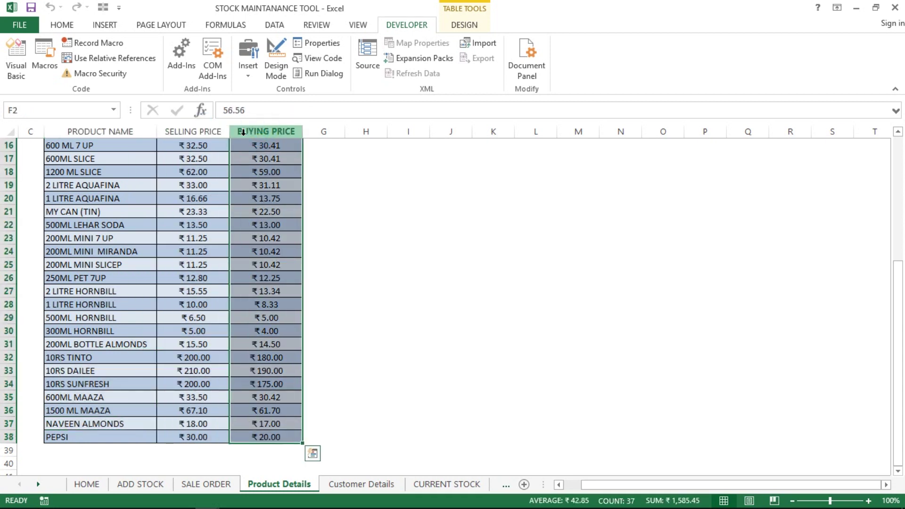
left_click(87, 411)
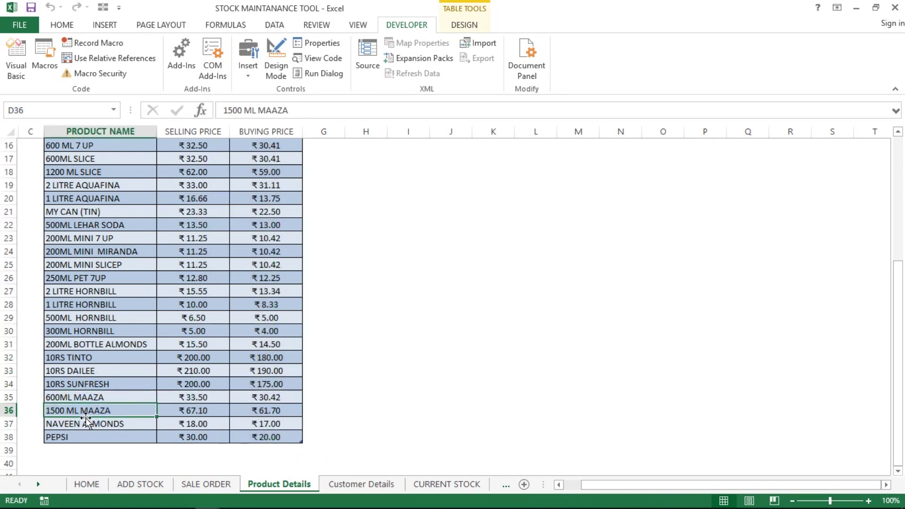
left_click(85, 424)
key("ctrl+a")
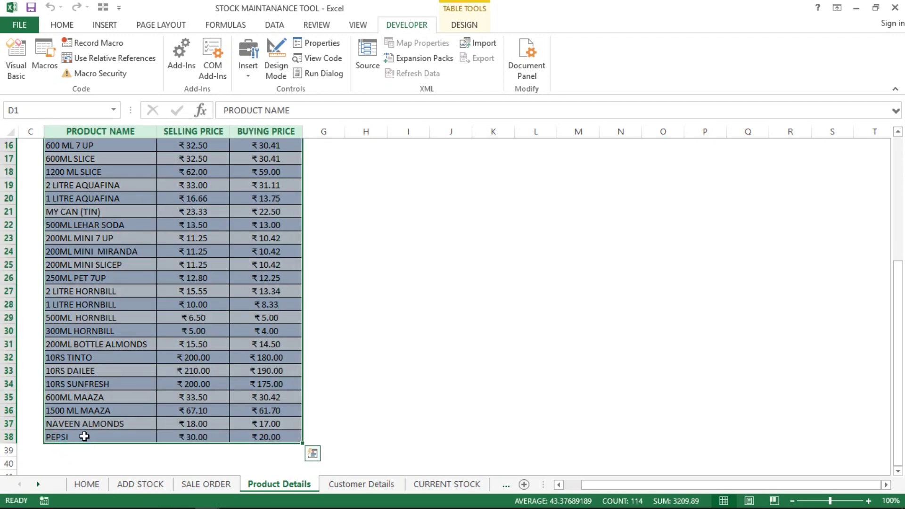
left_click(84, 436)
left_click(181, 437)
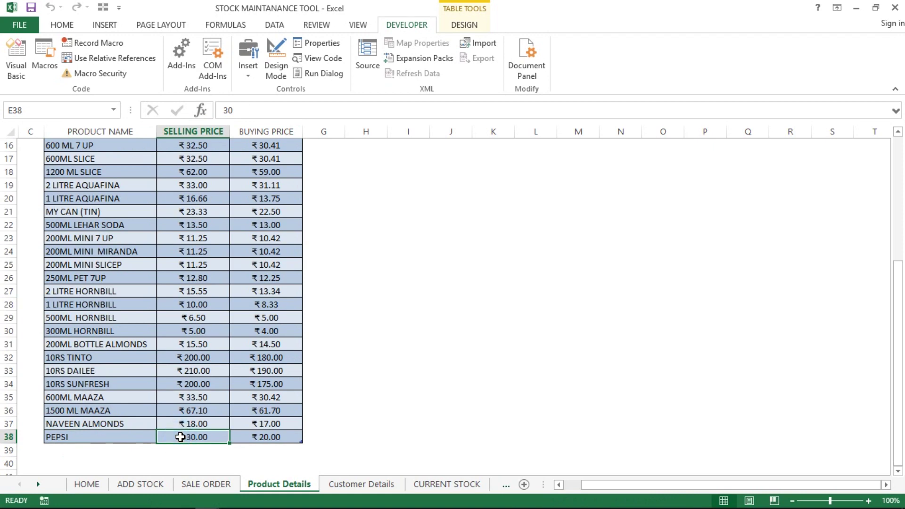
left_click(277, 437)
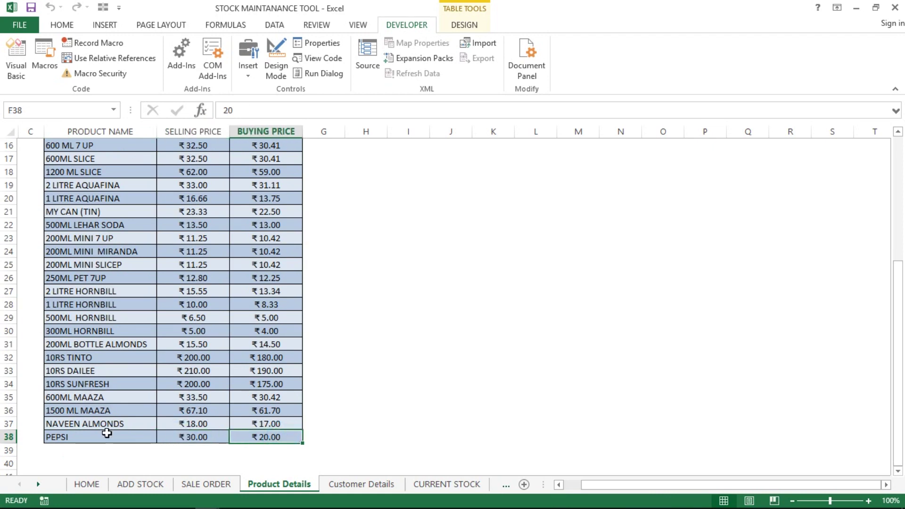
key("alt+F11")
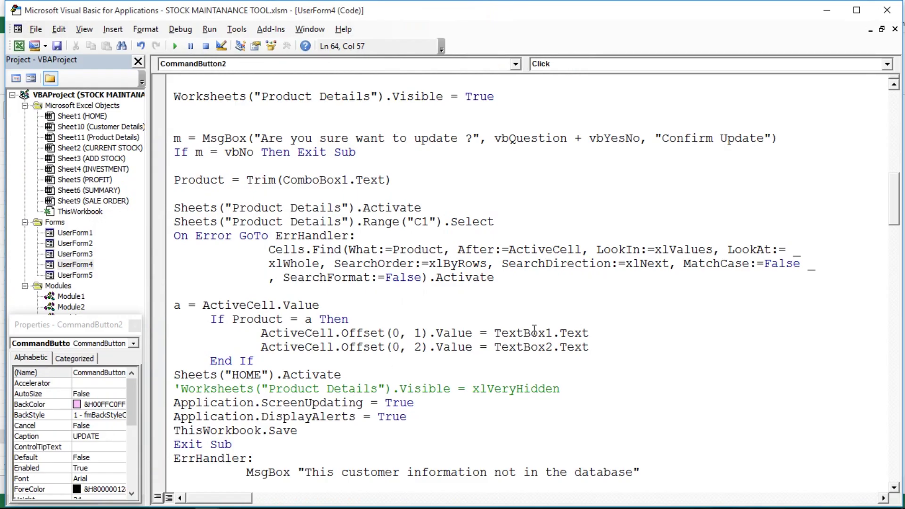
- Highlight TextBox1, TextBox2, End If, the HOME .Activate and the ScreenUpdating/DisplayAlerts reset lines
double_click(535, 329)
left_click(534, 329)
double_click(538, 347)
left_click(567, 347)
double_click(261, 359)
left_click(261, 360)
left_click(244, 357)
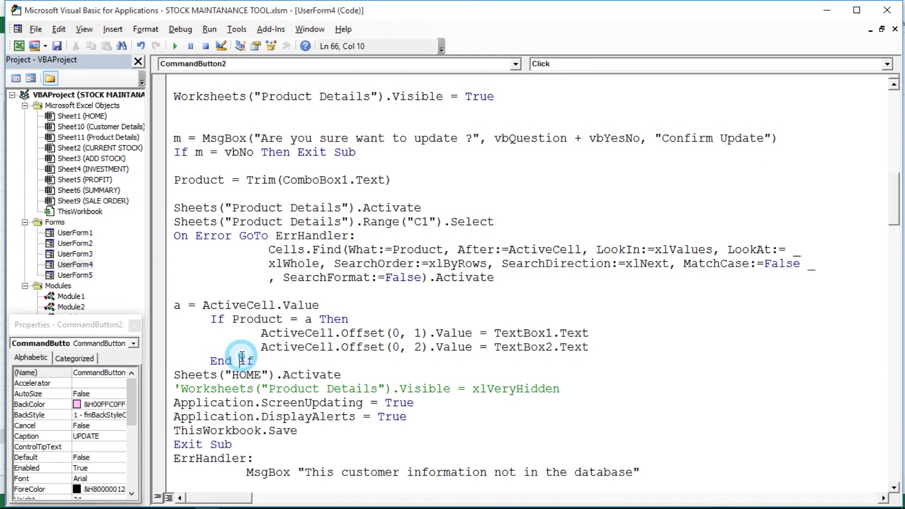
left_click(205, 361)
left_click_drag(206, 362, 268, 362)
left_click_drag(340, 375, 275, 376)
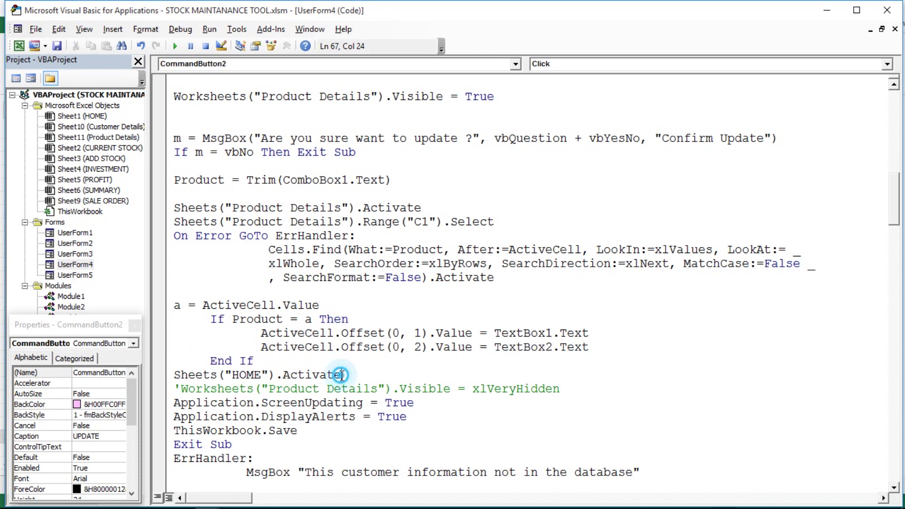
mouse_move(174, 403)
left_mouse_down()
mouse_move(436, 399)
mouse_move(425, 410)
left_mouse_up()
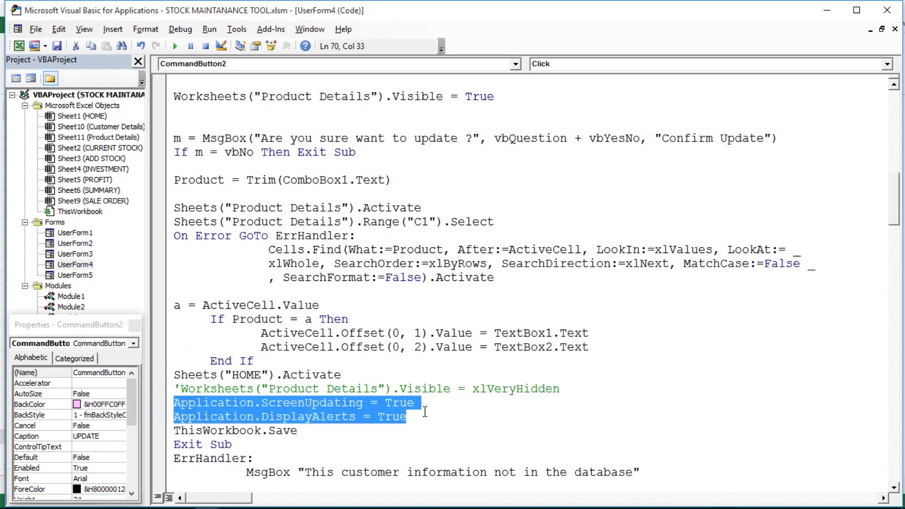
left_click(396, 441)
- Move through the error handler, then open the UserForm4 Product Details form design
left_click(391, 473)
key("End")
key("Return")
key("ctrl+v")
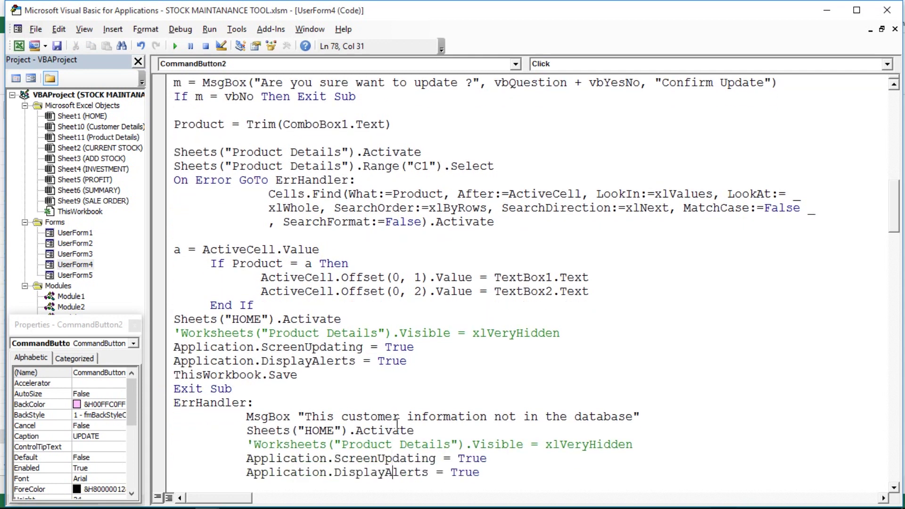
scroll(398, 425, "down", 3)
key("Down")
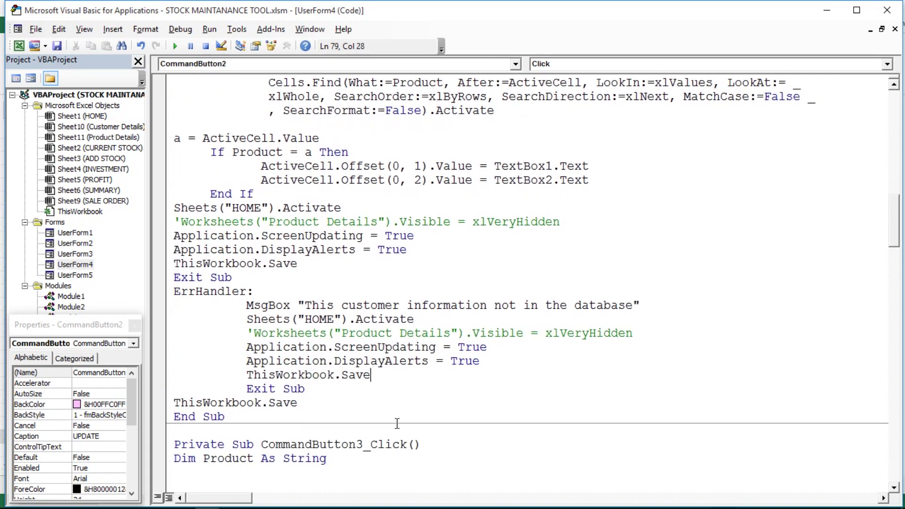
key("Up")
key("Up")
key("Up")
key("Up")
key("Up")
key("Up")
key("Up")
key("Up")
key("Up")
key("Up")
key("Up")
key("Up")
key("Up")
key("Up")
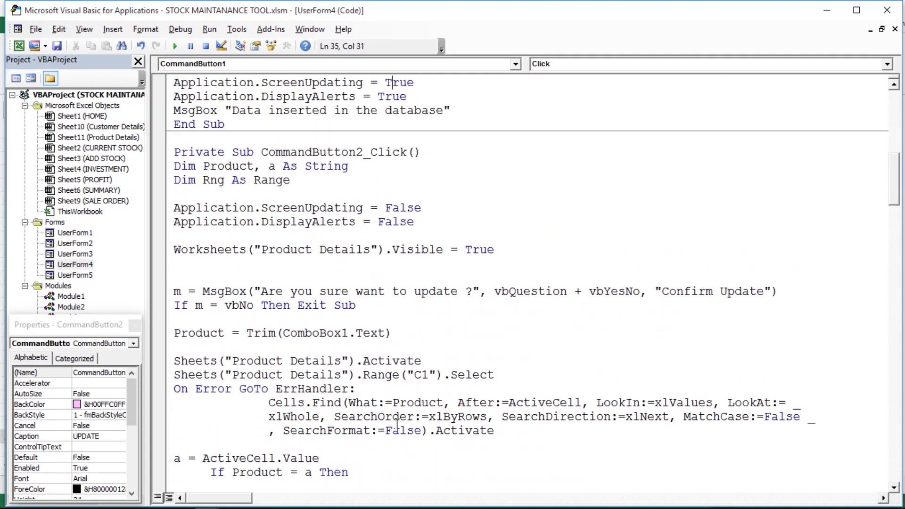
left_click(334, 375)
double_click(71, 268)
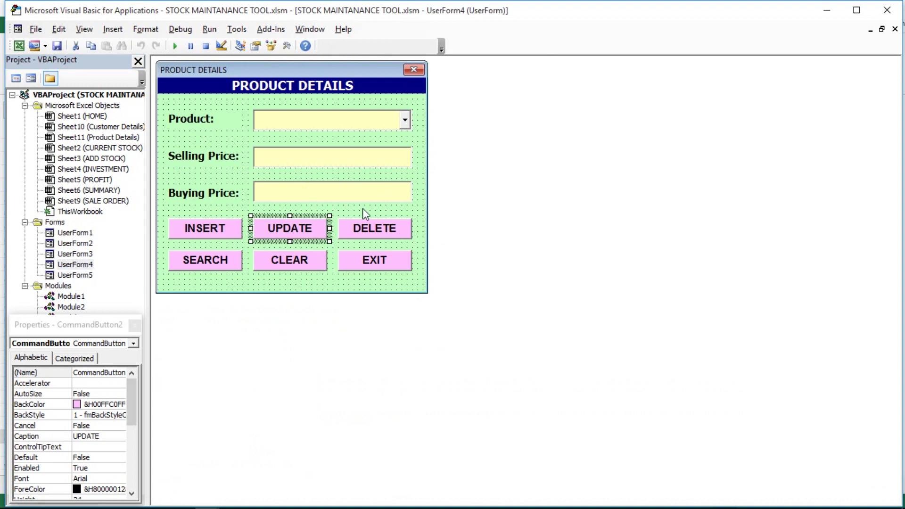
- Select the DELETE button, undo its accidental nudge, and open its CommandButton3_Click code
left_click(359, 229)
left_click(358, 228)
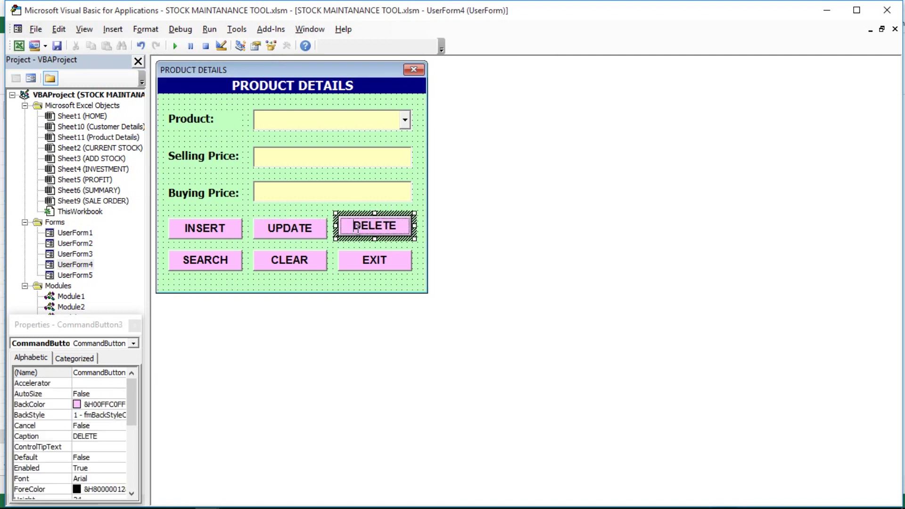
key("ctrl+z")
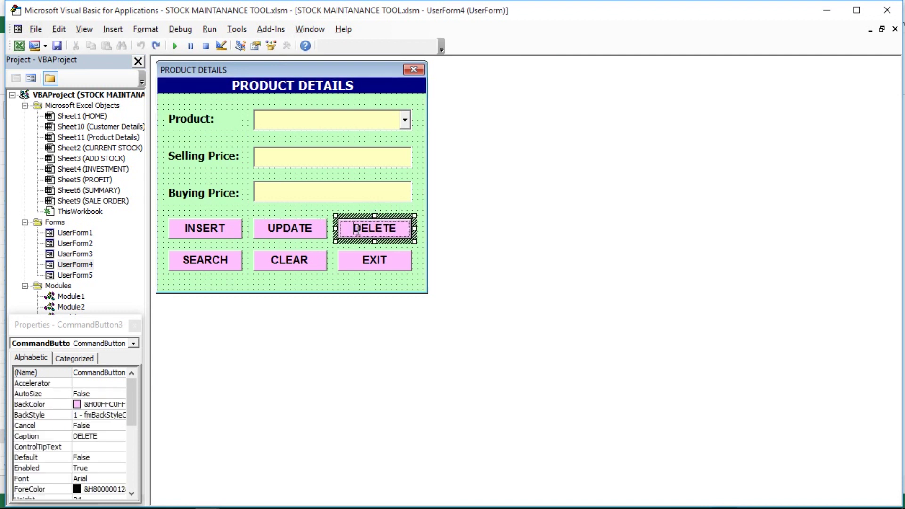
double_click(358, 230)
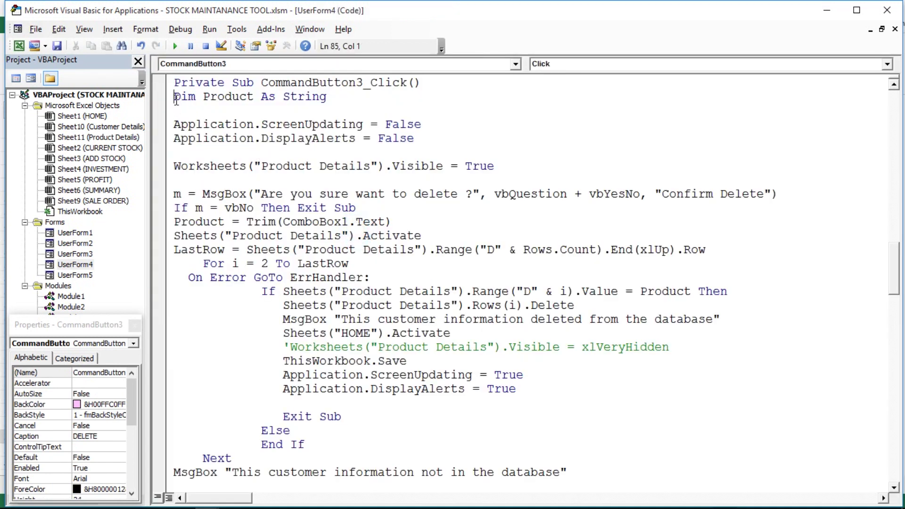
- Highlight the Dim Product, Application settings, sheet visibility, 'Are you sure want to delete ?' prompt and vbNo exit lines
left_click_drag(176, 99, 354, 104)
left_click(345, 107)
left_click_drag(175, 125, 546, 154)
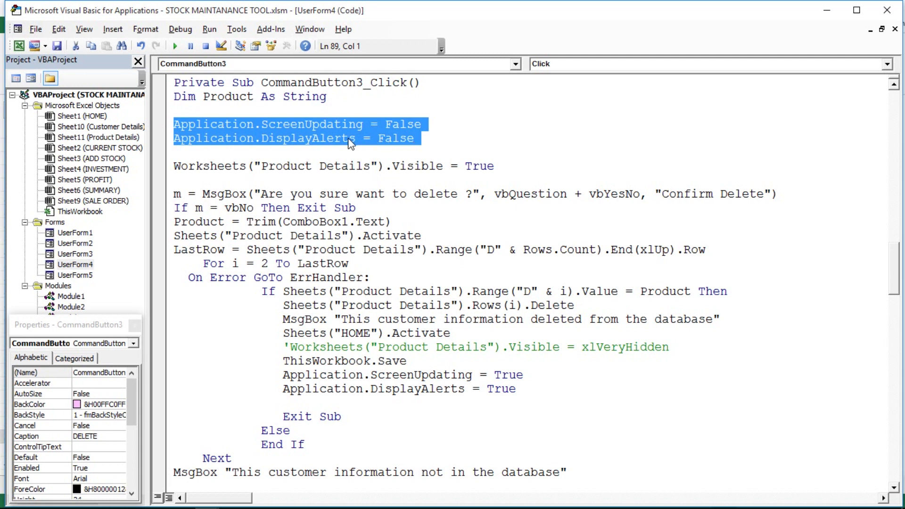
left_click(283, 154)
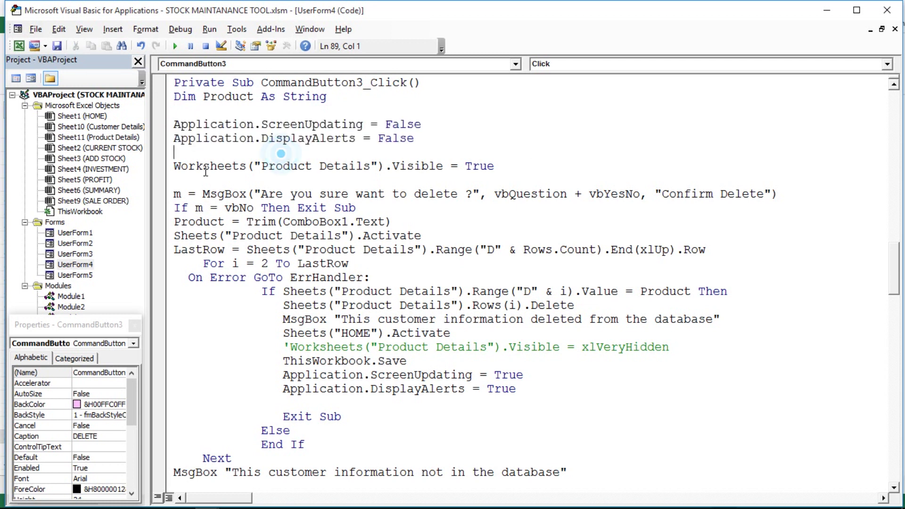
left_click(174, 165)
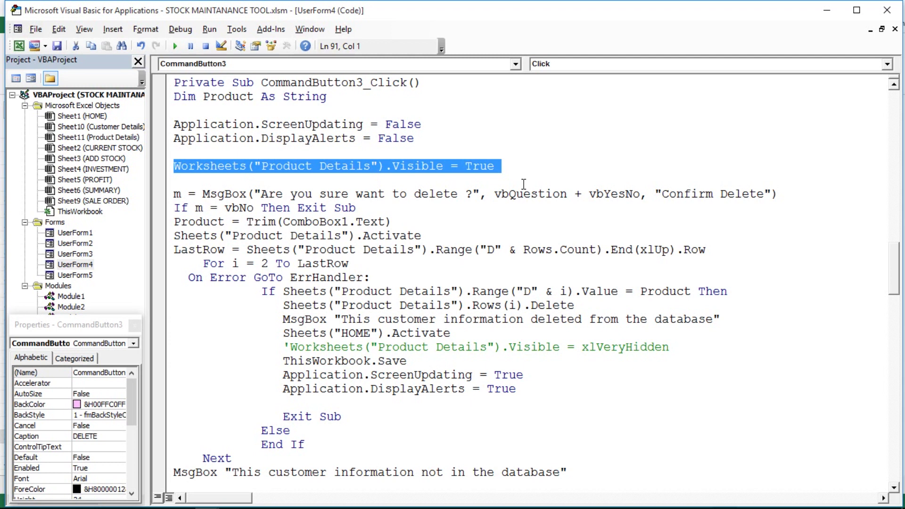
left_click(167, 195)
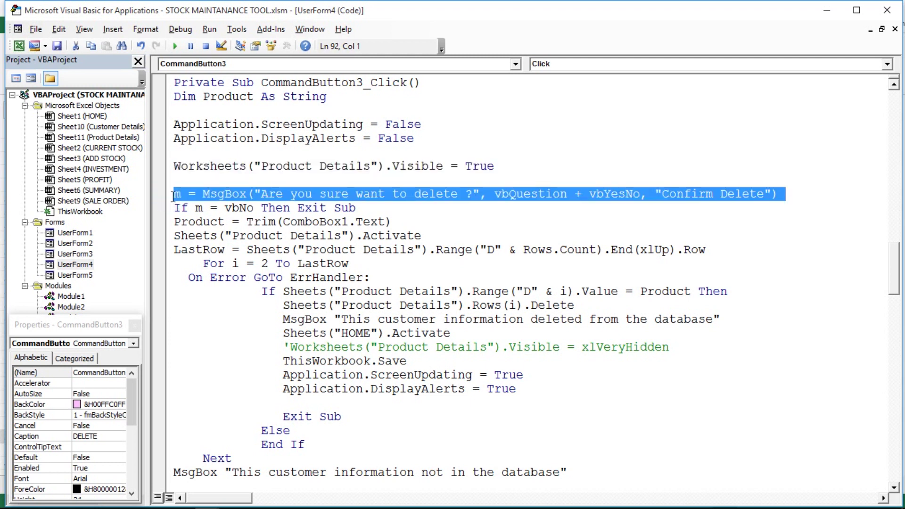
left_click(291, 195)
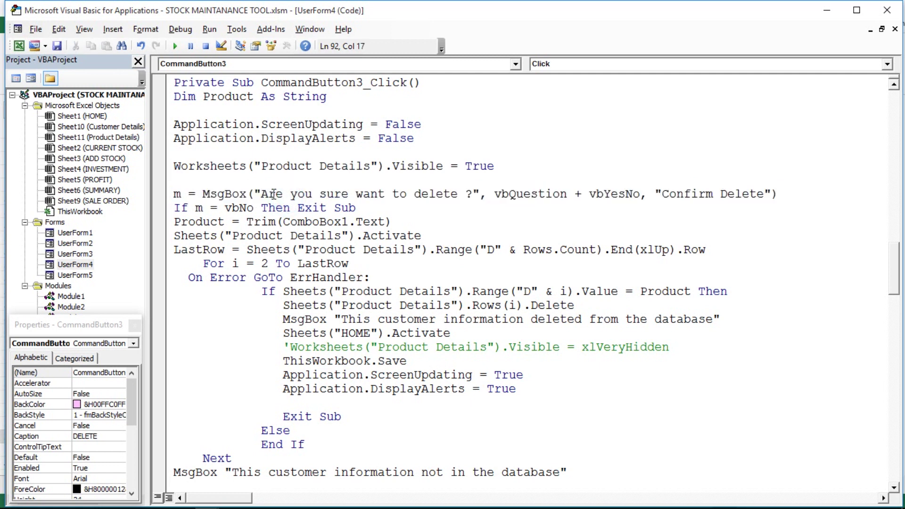
left_click_drag(261, 194, 744, 200)
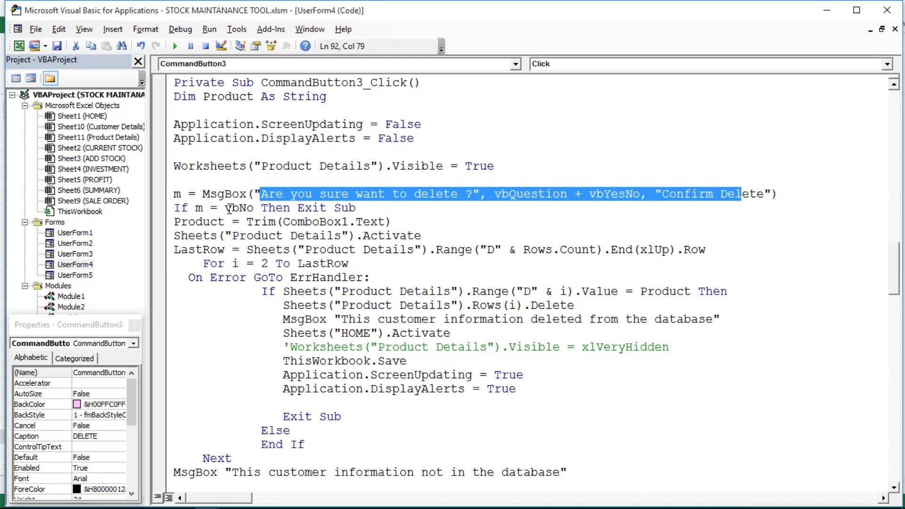
left_click_drag(225, 208, 369, 207)
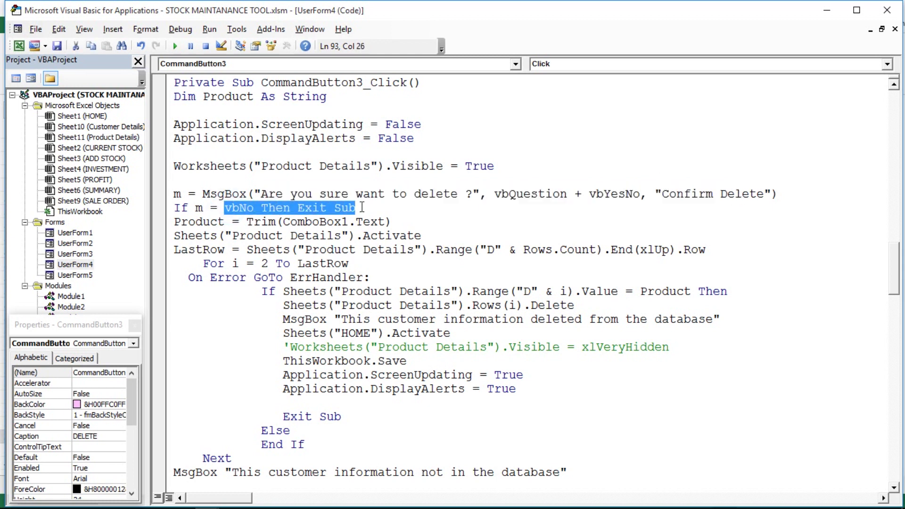
left_click(209, 209)
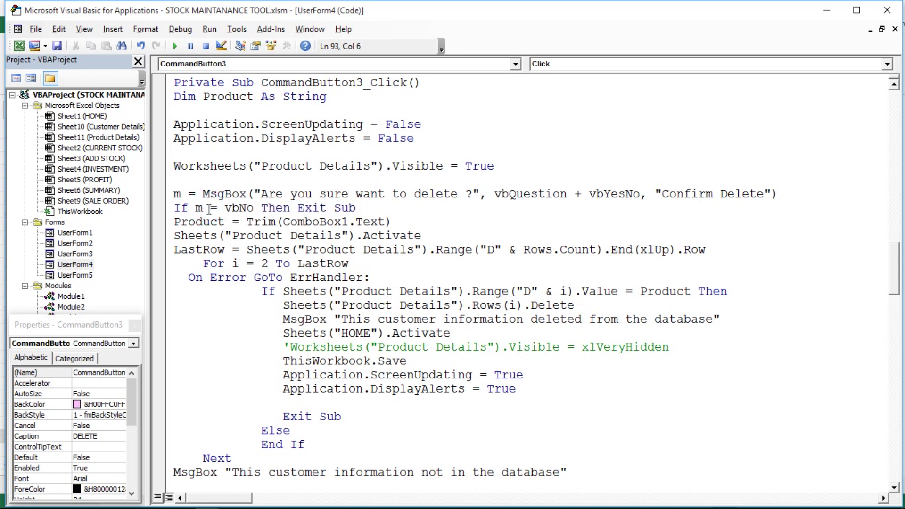
left_click_drag(261, 208, 469, 215)
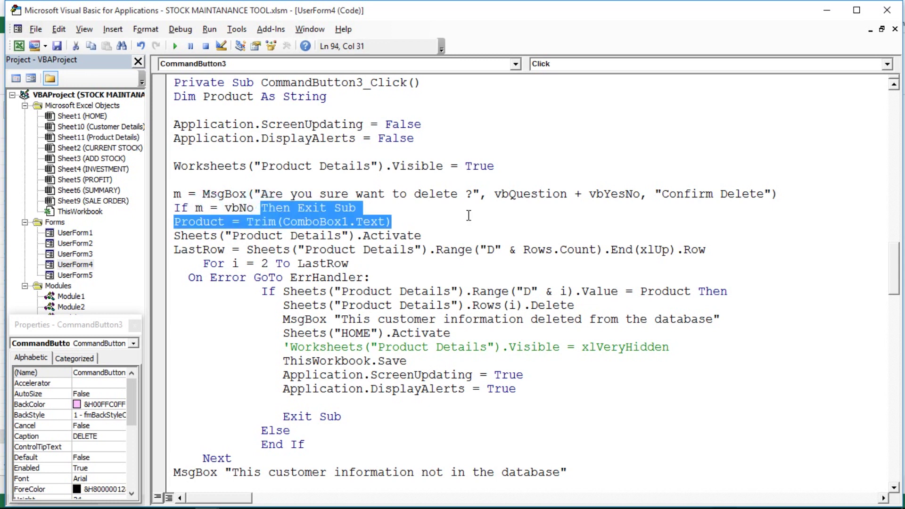
double_click(194, 223)
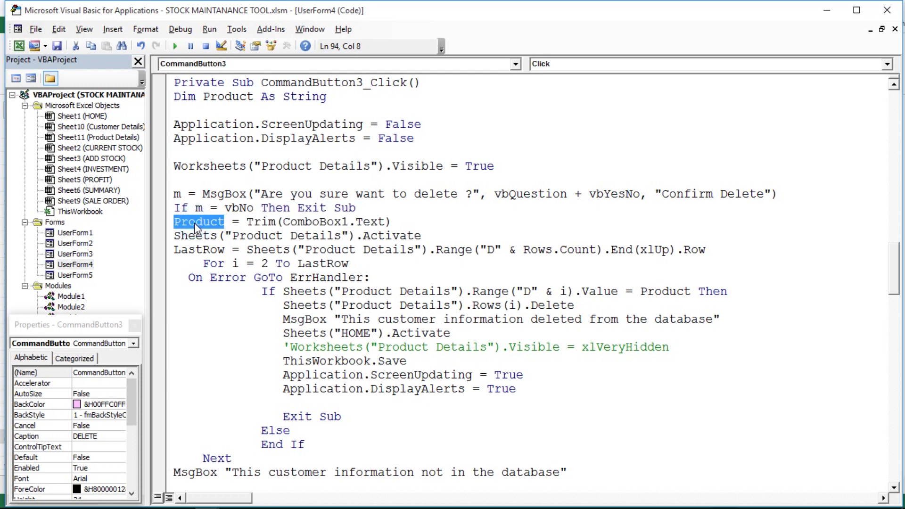
mouse_move(247, 222)
left_mouse_down()
mouse_move(453, 212)
mouse_move(403, 223)
left_mouse_up()
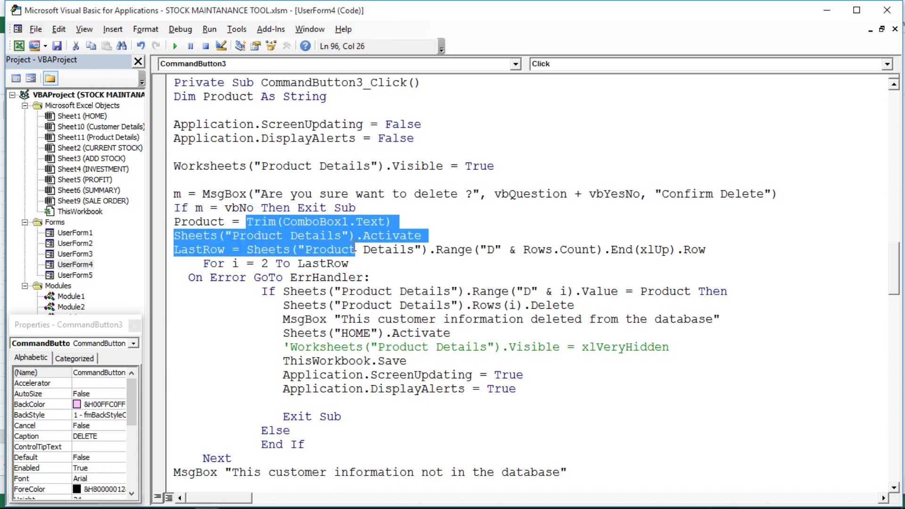
left_click(163, 236)
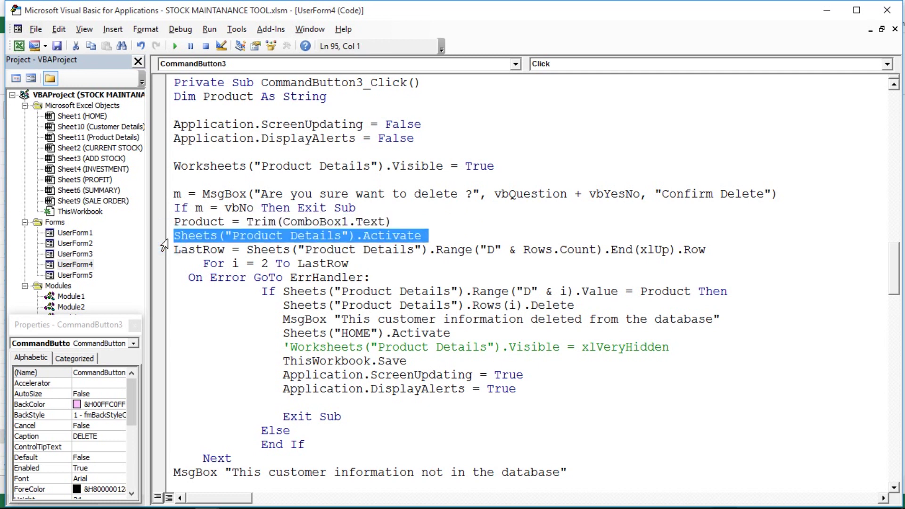
left_click_drag(164, 250, 384, 258)
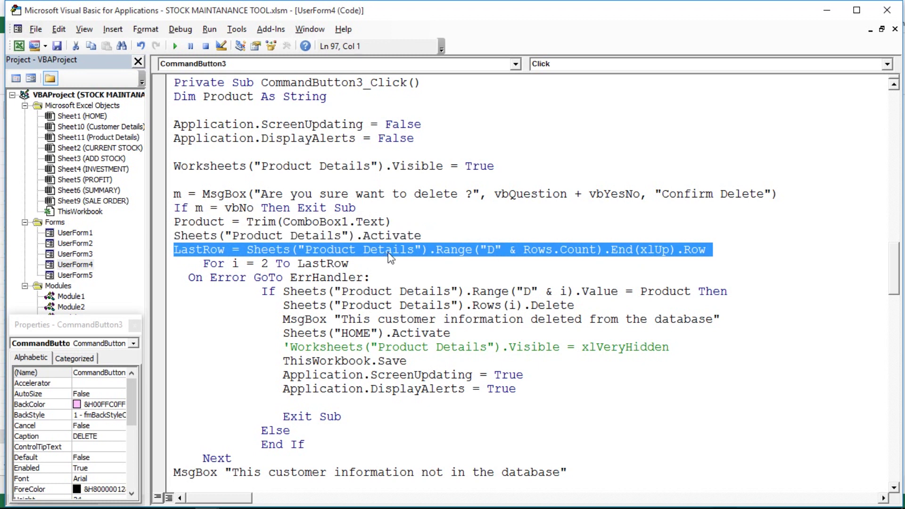
left_click(212, 264)
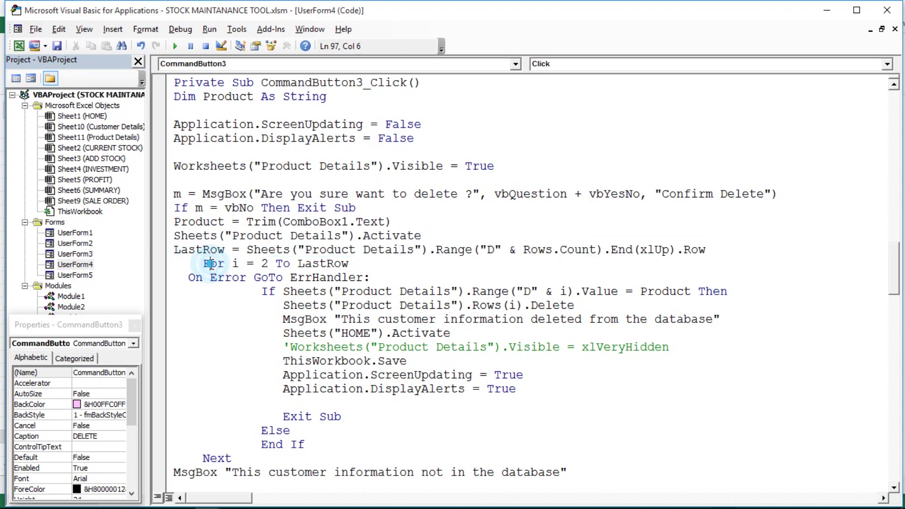
left_click(300, 263)
left_click(327, 263)
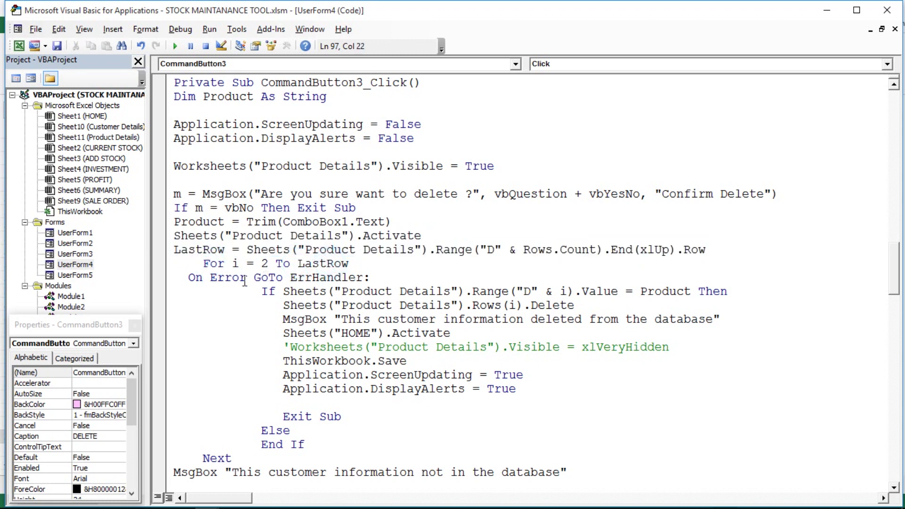
left_click(189, 280)
left_click_drag(266, 291, 625, 294)
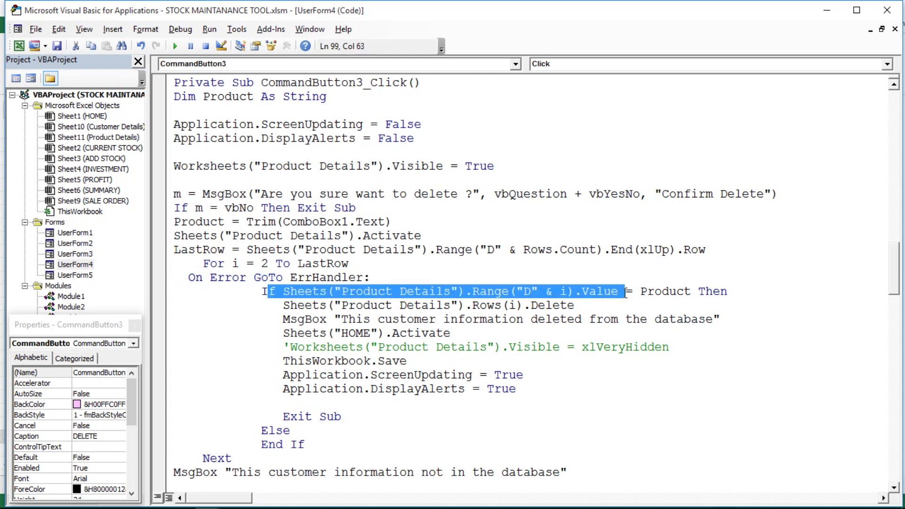
double_click(682, 291)
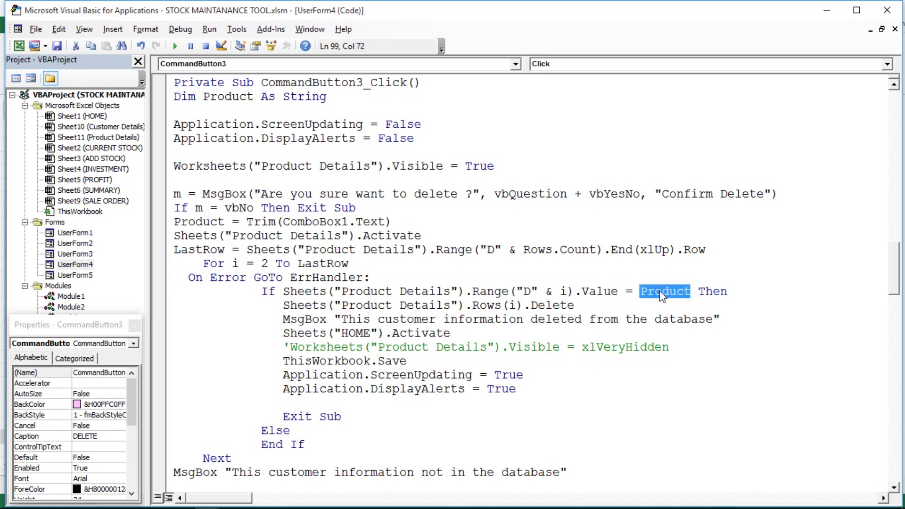
left_click(699, 301)
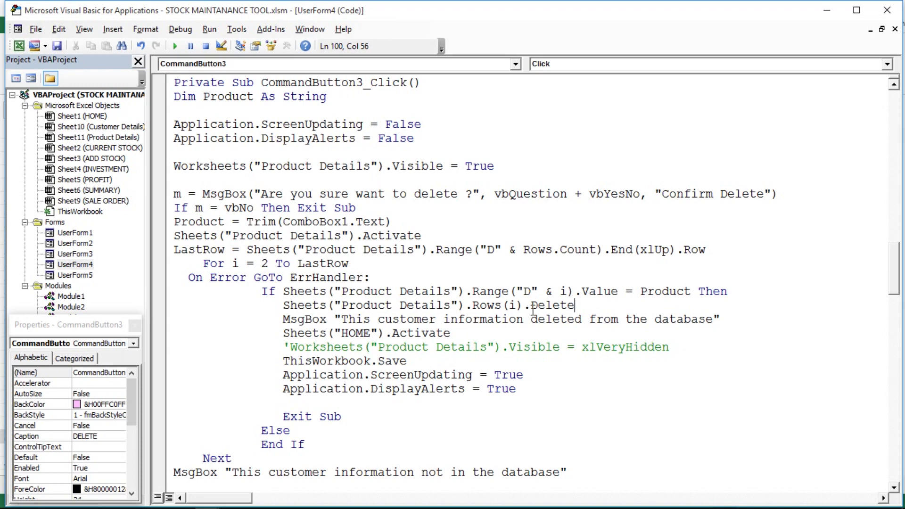
left_click(556, 307)
- Compare the Product variable in the delete check with the sheet's PRODUCT NAME column and row 22
key("alt+F11")
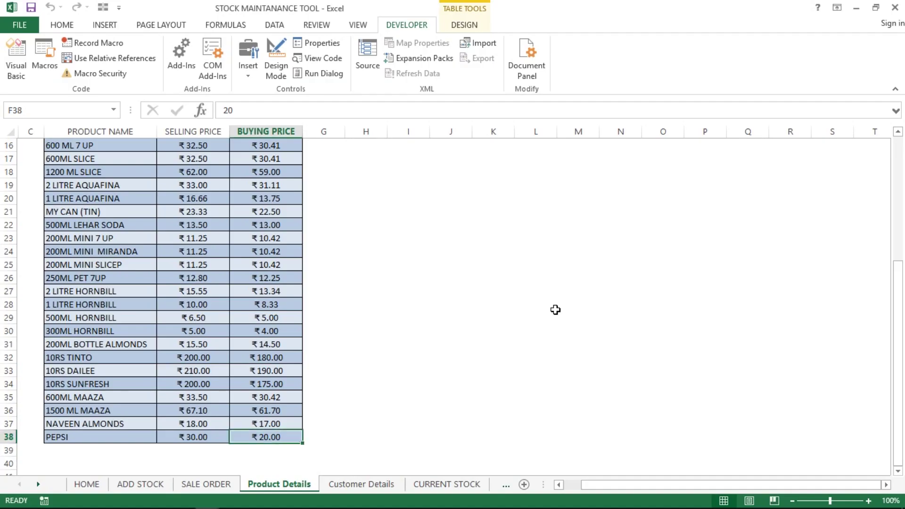
left_click(97, 127)
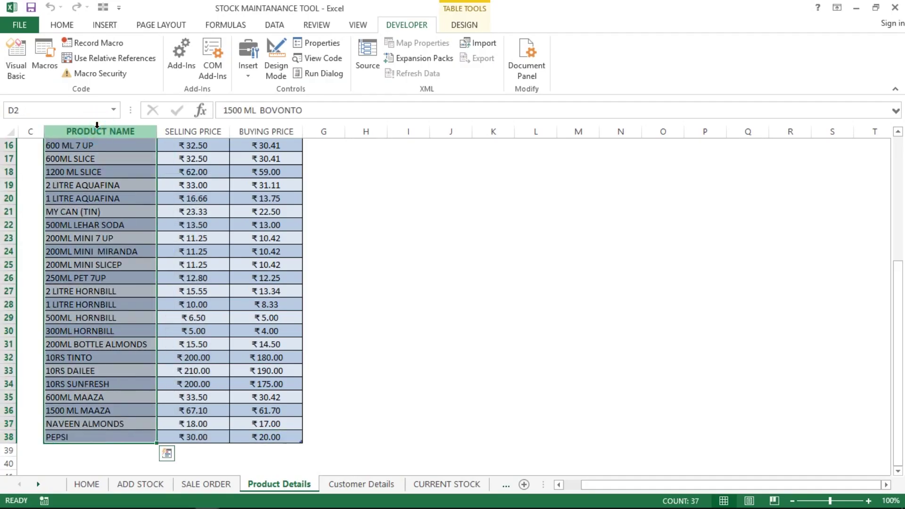
key("alt+F11")
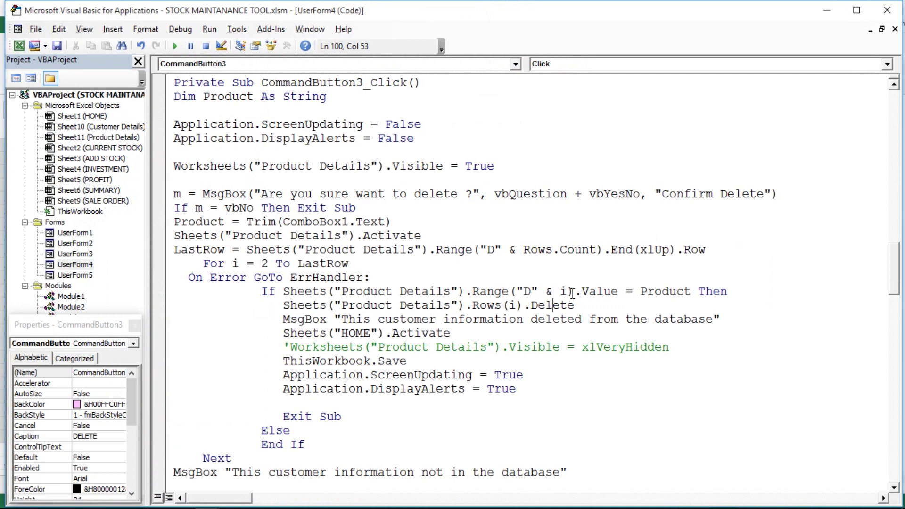
left_click(663, 293)
double_click(662, 293)
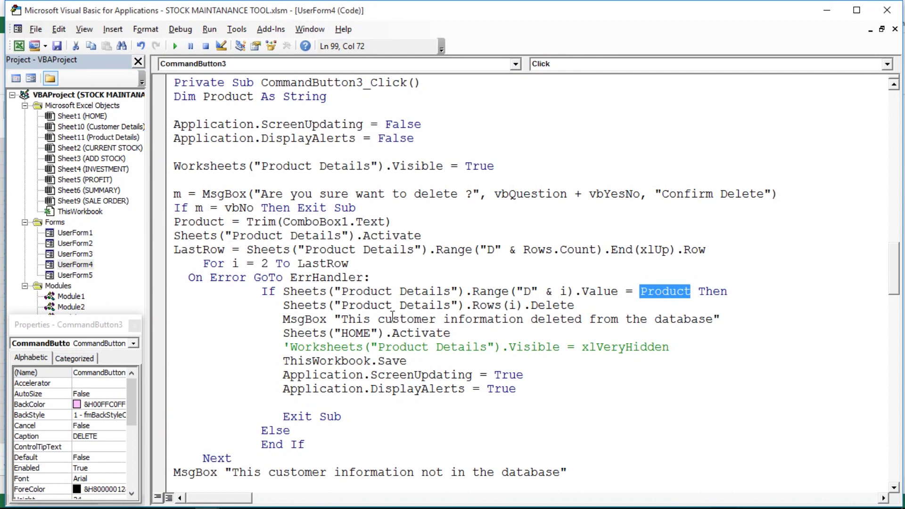
key("alt+F11")
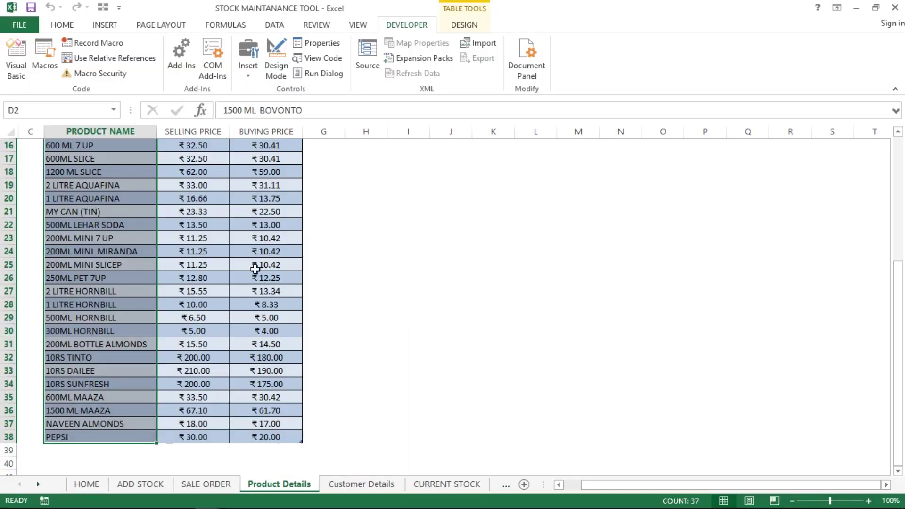
left_click_drag(63, 226, 267, 226)
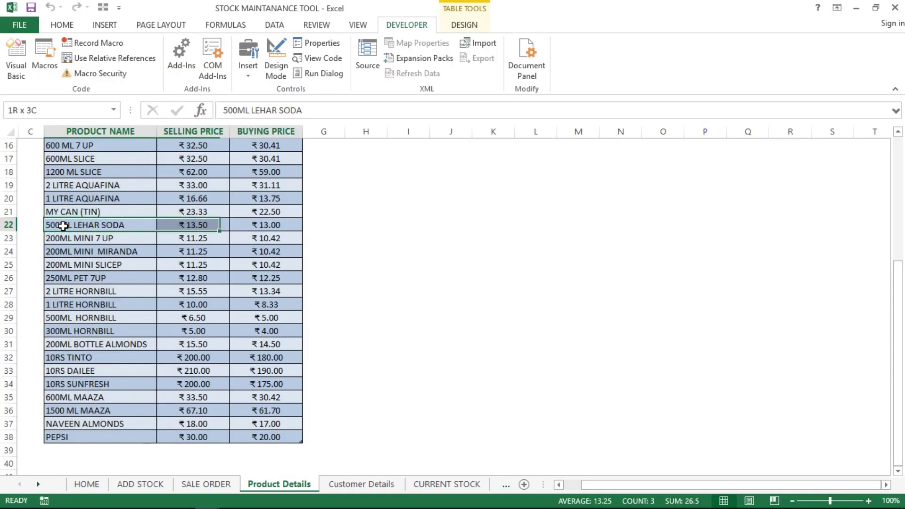
key("alt+F11")
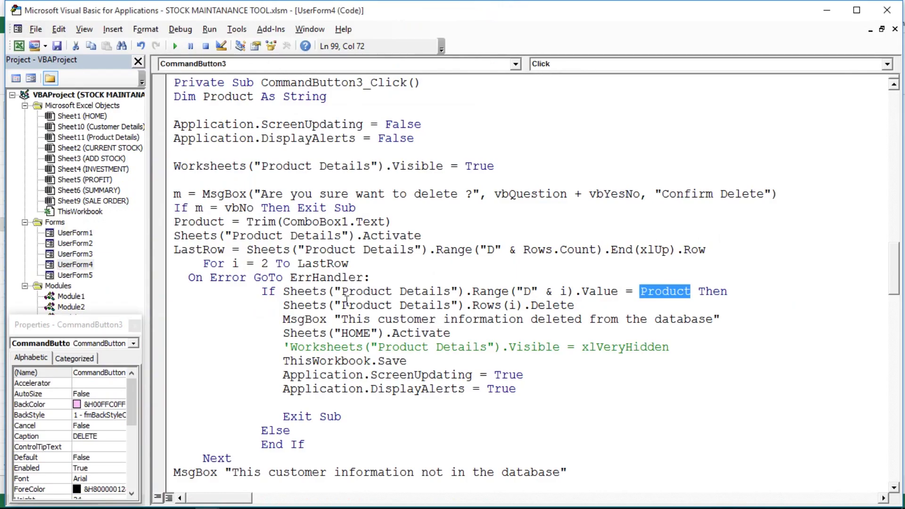
- Highlight the Rows(i).Delete call, the deleted-from-database message and the HOME activation line
left_click_drag(473, 306, 580, 309)
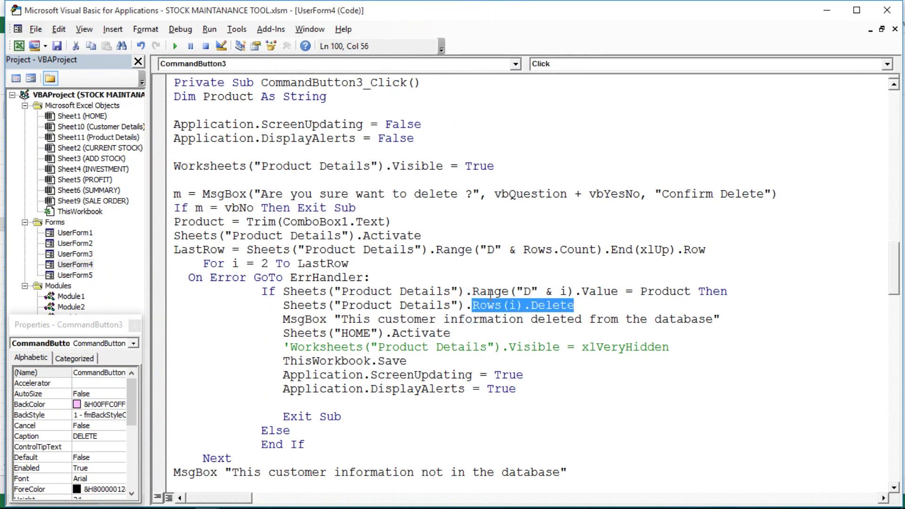
left_click_drag(289, 319, 480, 335)
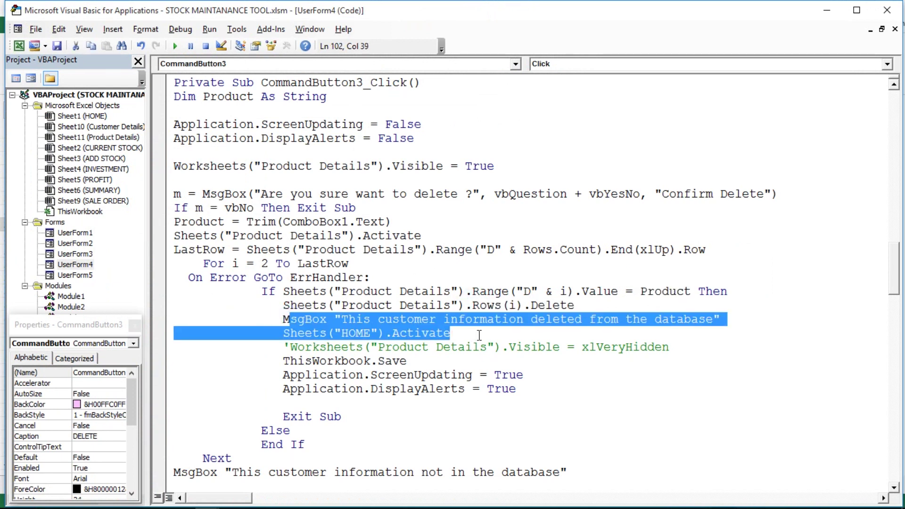
left_click_drag(564, 329, 669, 319)
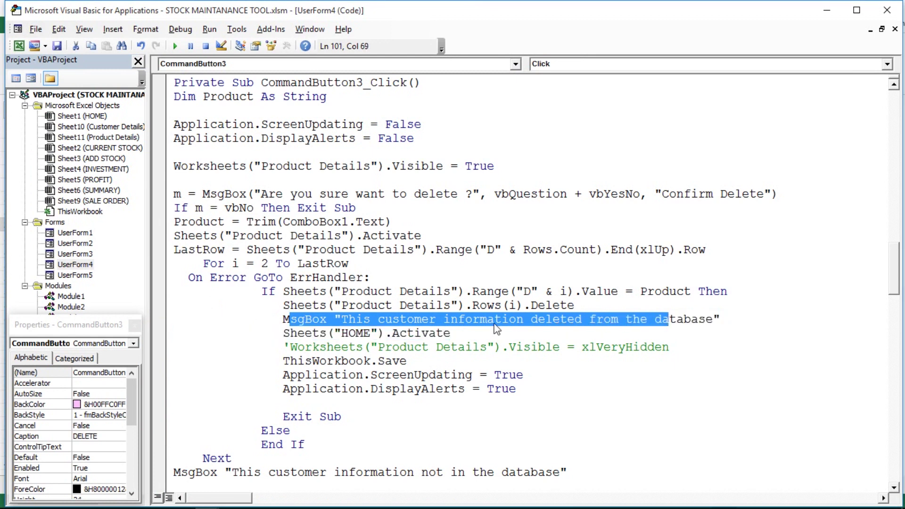
mouse_move(451, 333)
left_mouse_down()
mouse_move(289, 333)
mouse_move(543, 390)
mouse_move(544, 403)
left_mouse_up()
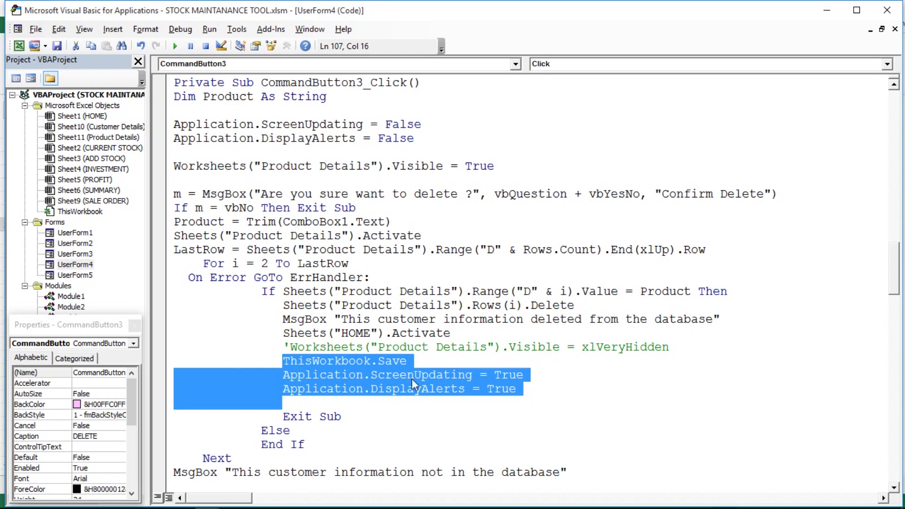
left_click(328, 408)
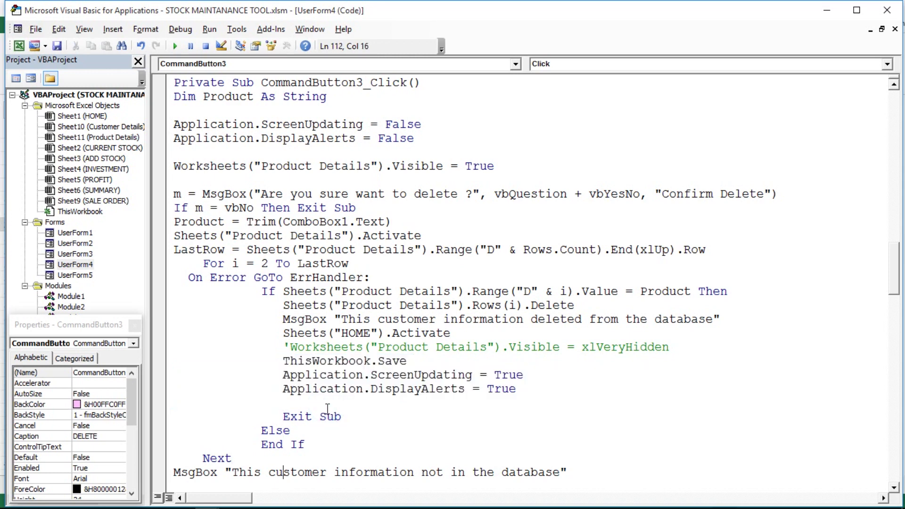
key("Down")
key("Down")
key("Down")
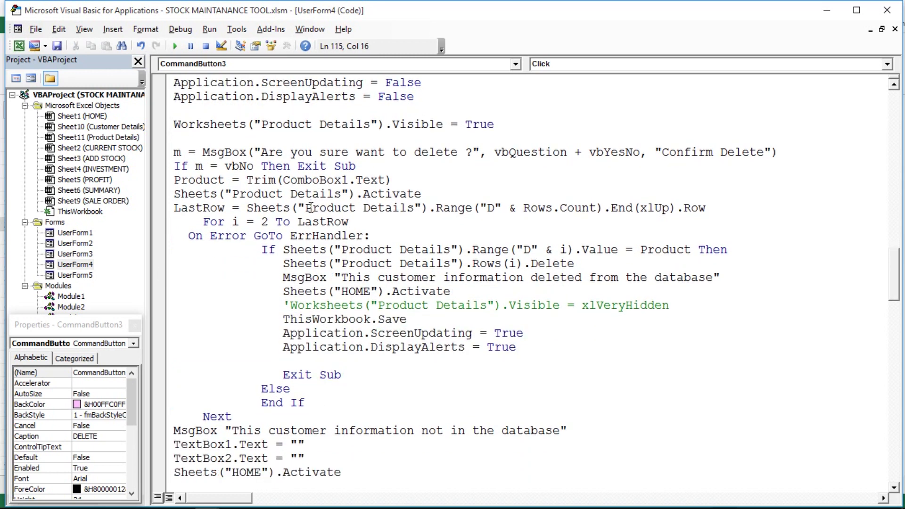
left_click(310, 208)
left_click(298, 250)
left_click(265, 390)
left_click_drag(269, 402, 370, 410)
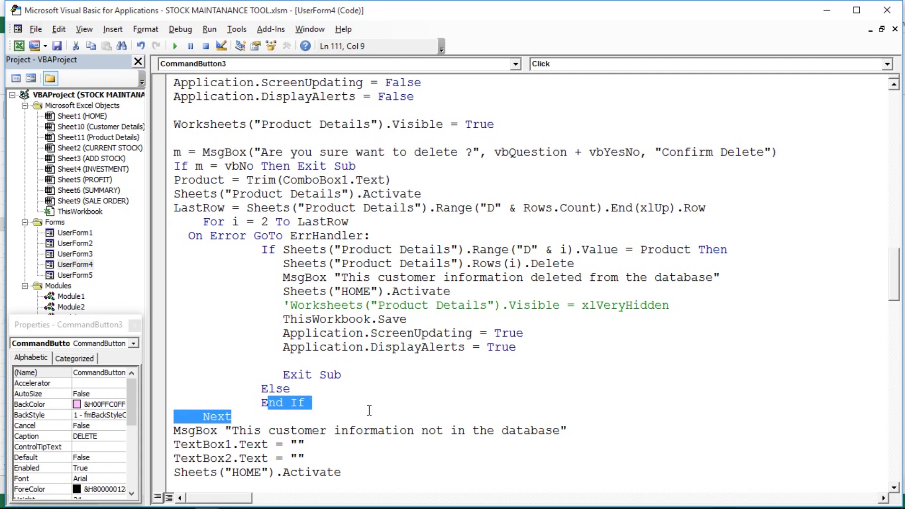
left_click(235, 432)
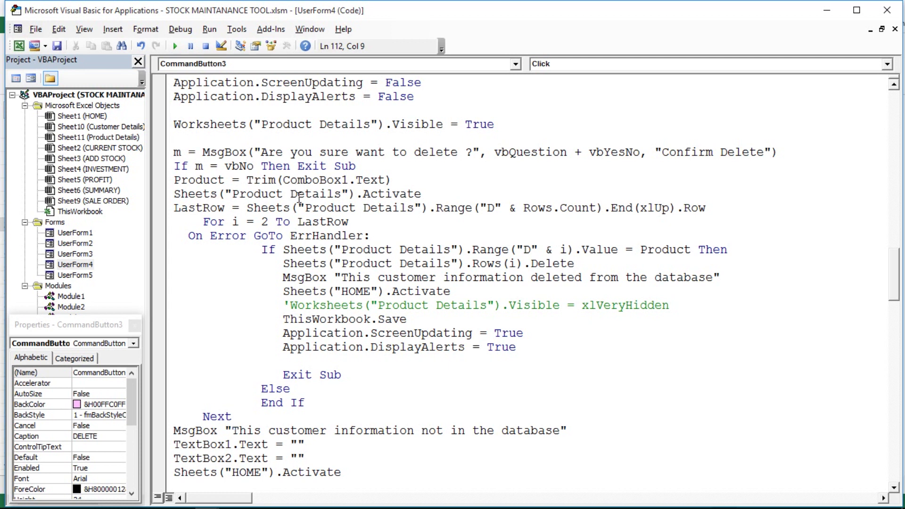
double_click(306, 236)
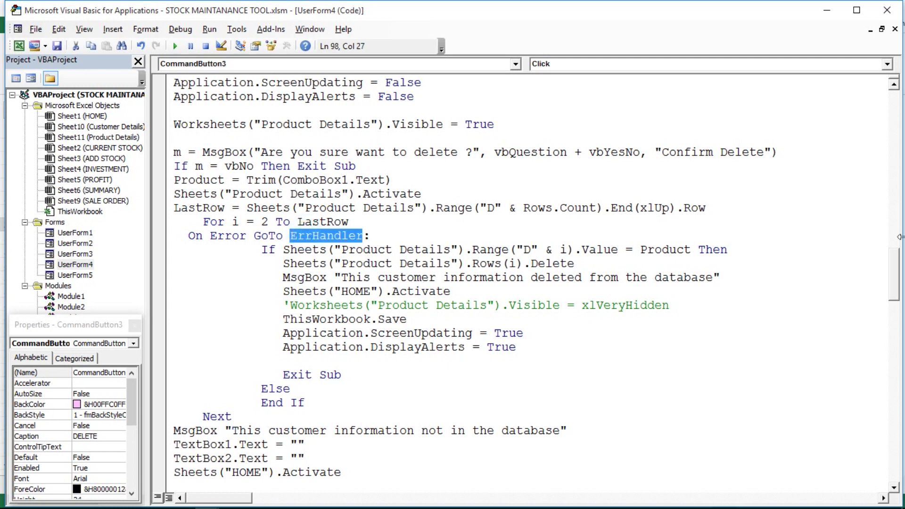
left_click_drag(898, 268, 900, 298)
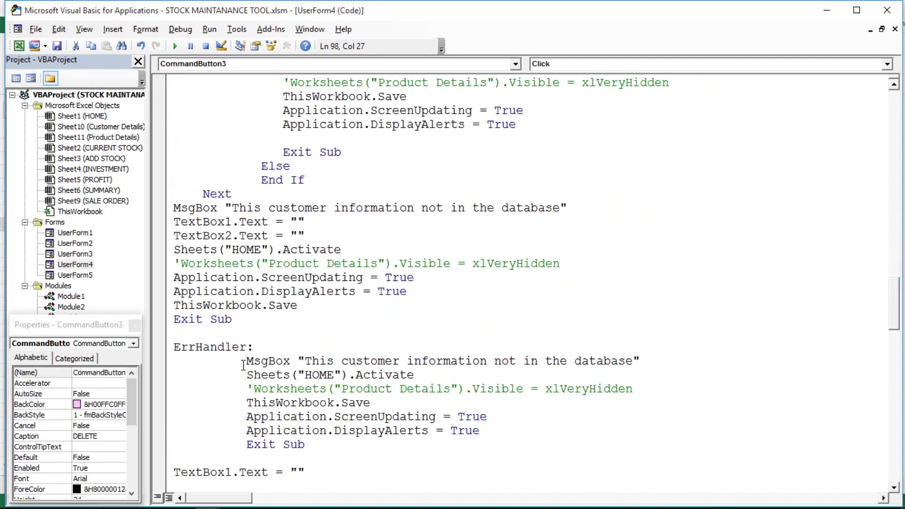
left_click_drag(243, 365, 359, 440)
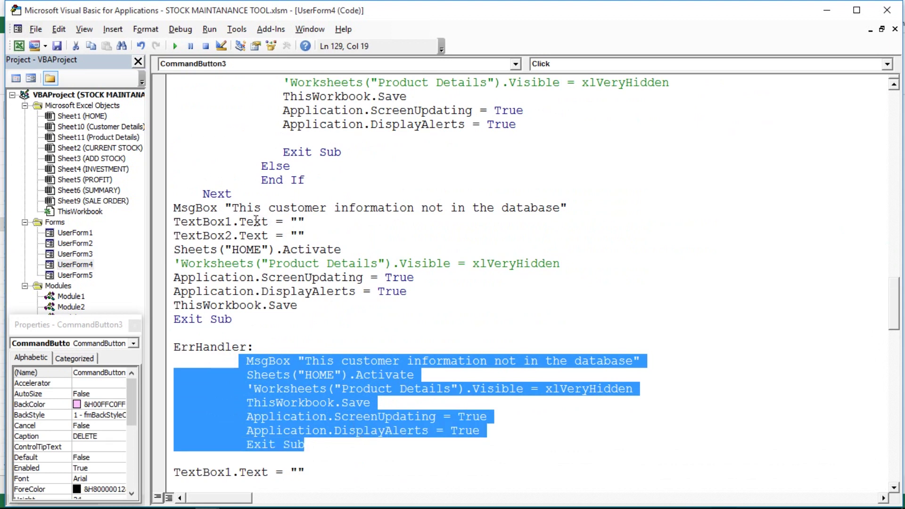
left_click(265, 222)
left_click(260, 336)
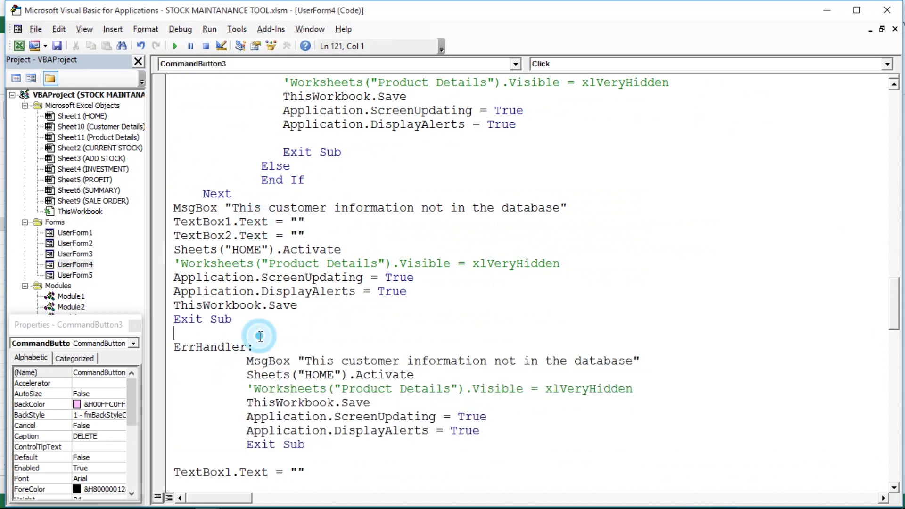
key("Down")
key("Down")
key("Down")
key("Down")
key("Down")
key("Down")
key("Down")
key("Down")
key("Down")
key("Down")
key("Down")
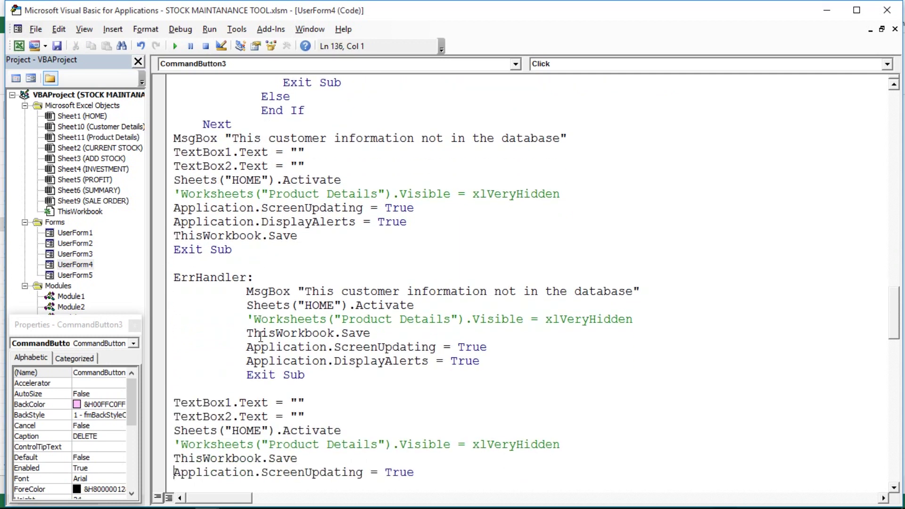
key("Down")
key("Down")
key("Down")
key("Down")
key("Up")
key("Up")
key("Up")
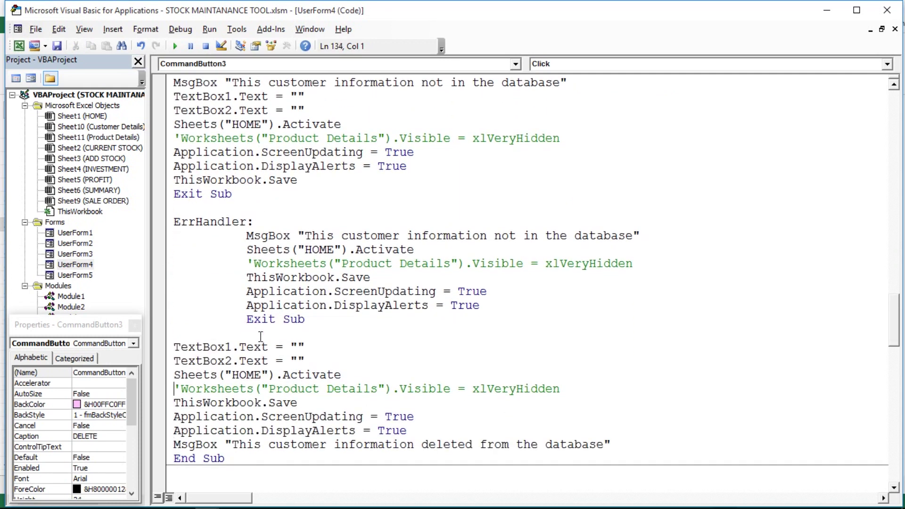
key("Up")
key("Up")
key("Up")
key("shift+Down")
key("shift+Down")
key("shift+Down")
key("shift+Down")
key("shift+Down")
key("shift+Down")
key("shift+Down")
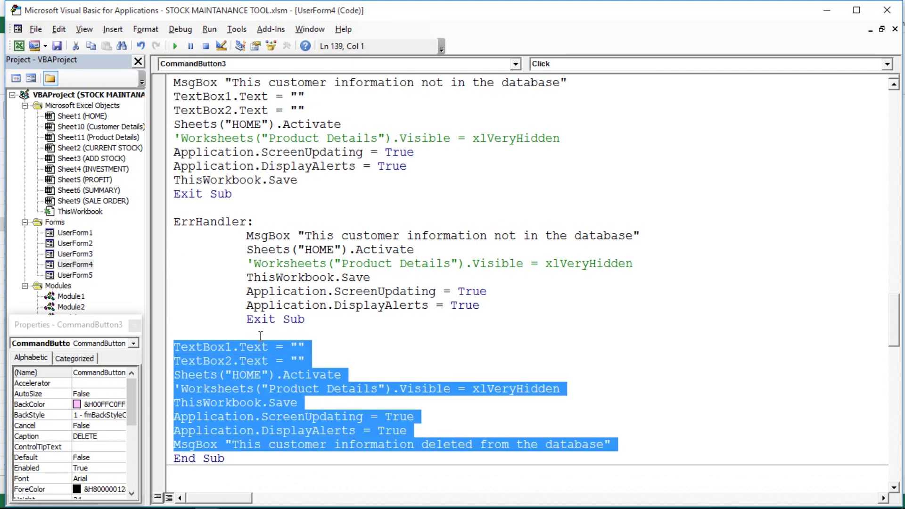
left_click(285, 320)
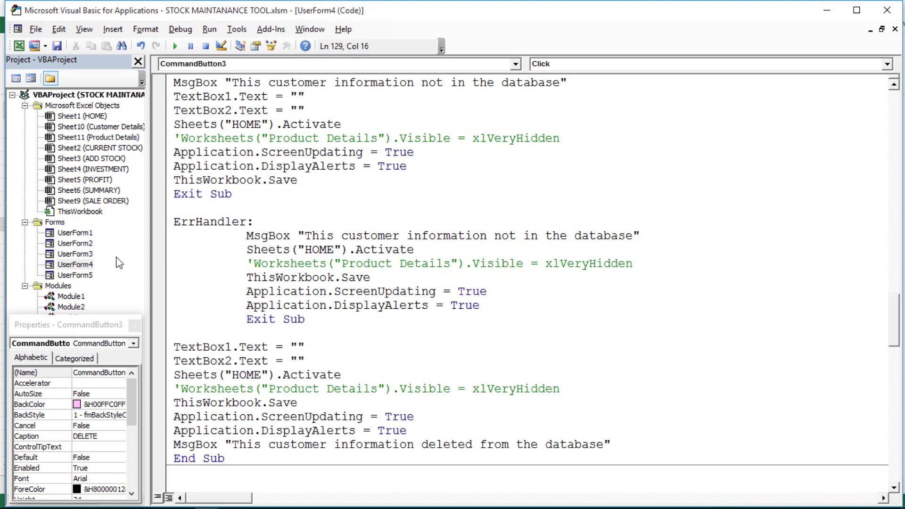
- Open UserForm4's SEARCH button code, CommandButton4_Click, and highlight its Dim declarations
double_click(89, 265)
double_click(209, 261)
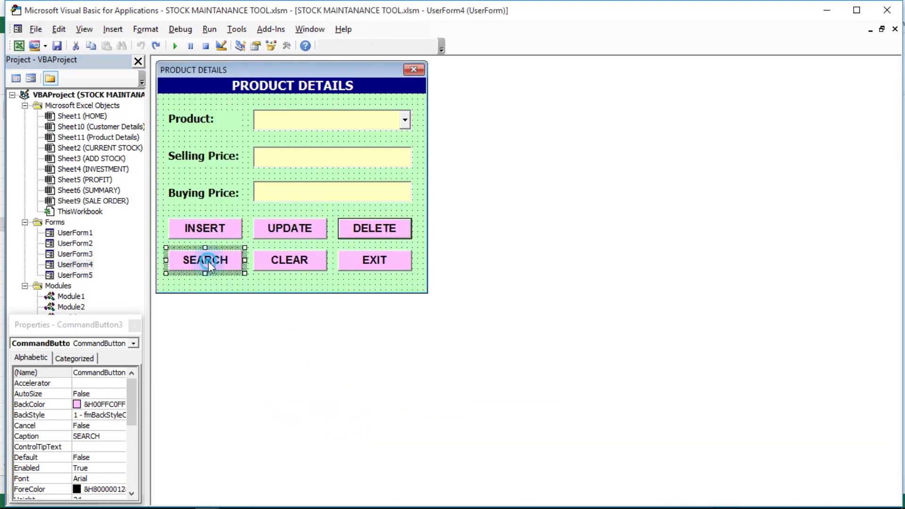
left_click(230, 251)
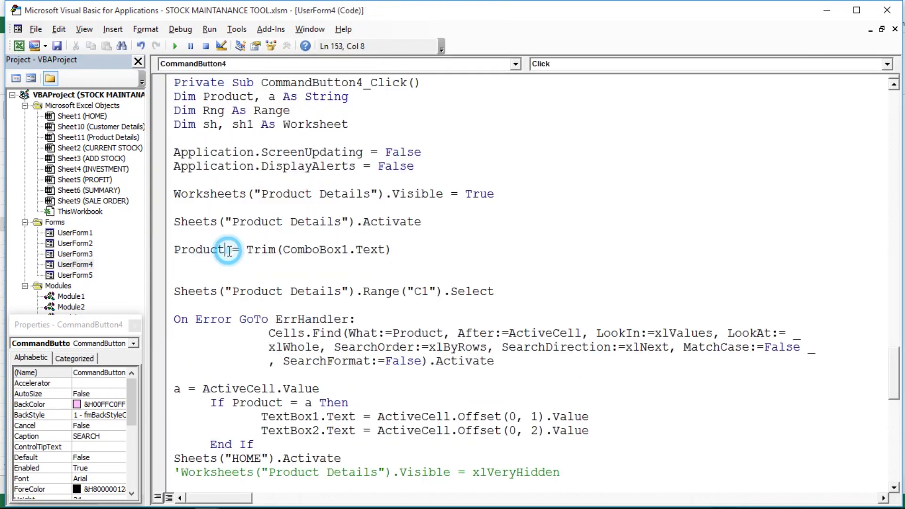
left_click(176, 96)
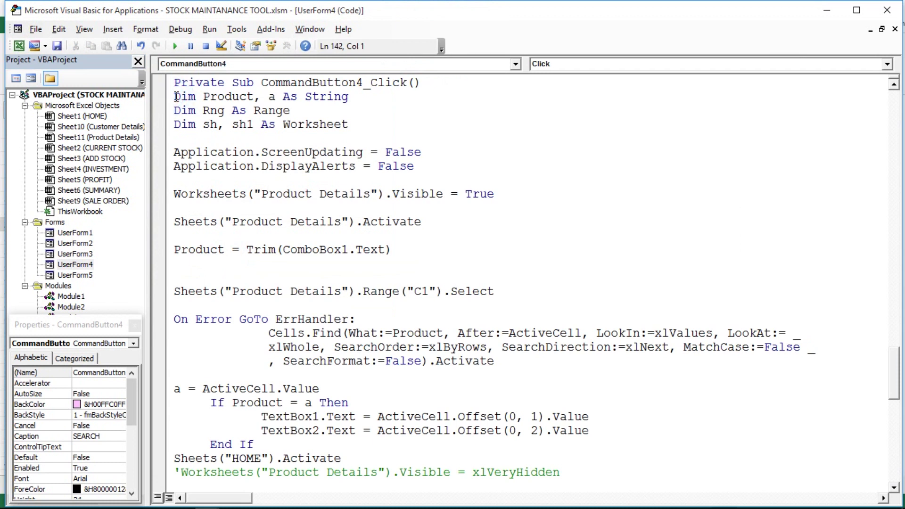
key("shift+Down")
key("shift+Down")
key("shift+Down")
key("shift+Down")
key("shift+Down")
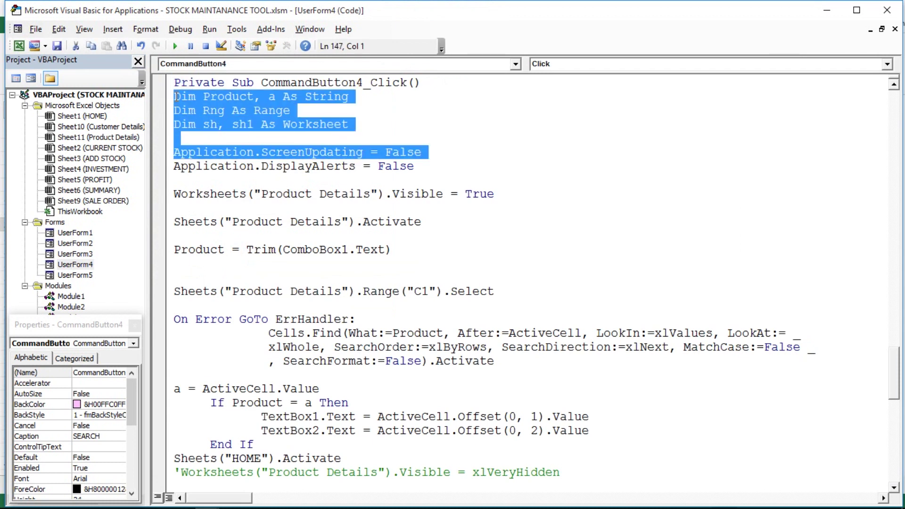
key("Left")
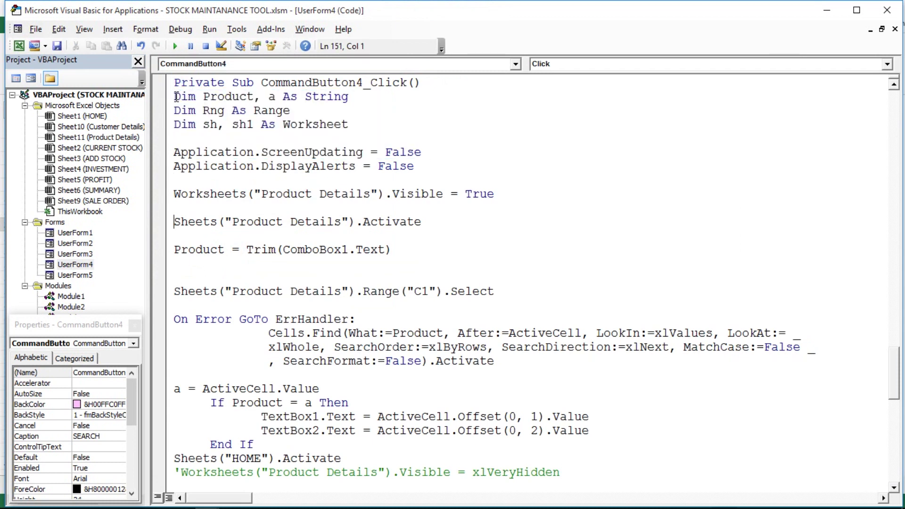
- Step through the Worksheets Visible, Sheets Activate and Product = Trim(ComboBox1) lines toward the TextBox lines
key("Up")
key("Down")
key("Down")
key("Down")
key("shift+Down")
key("shift+Down")
key("shift+Down")
key("shift+Up")
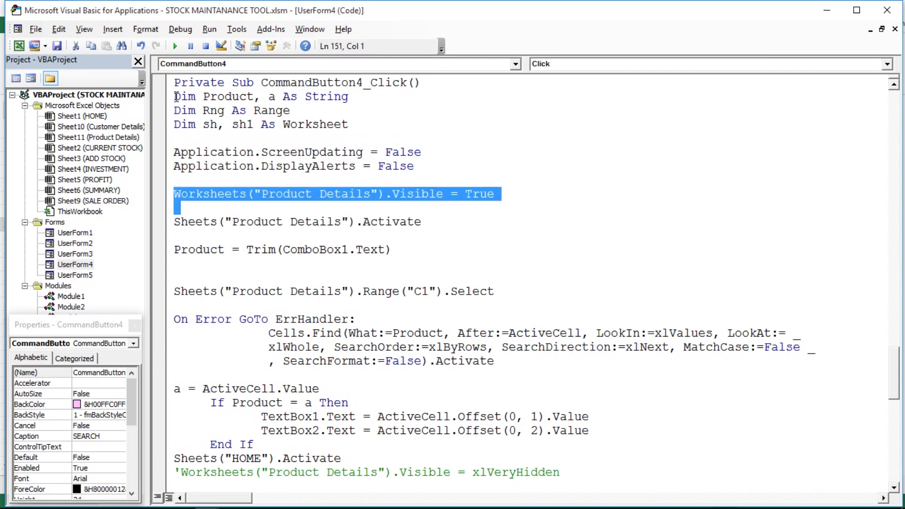
key("Down")
key("shift+Down")
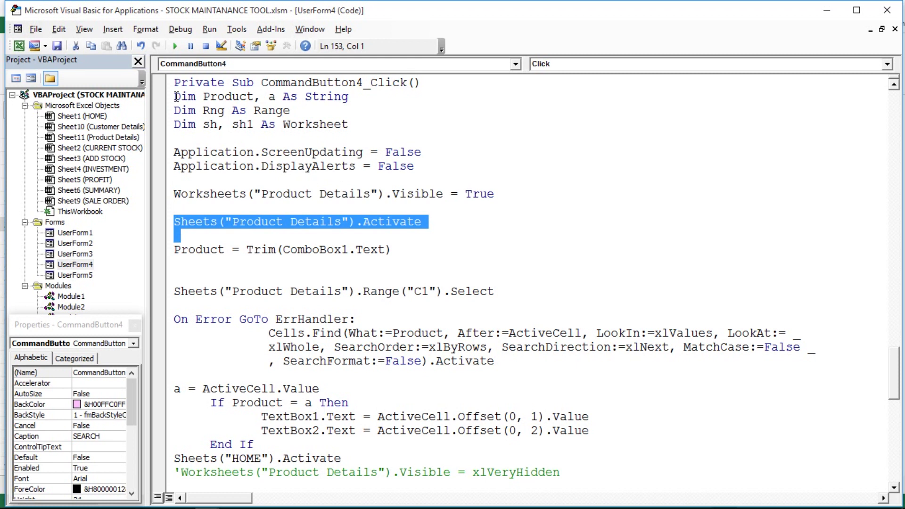
key("Down")
key("shift+Down")
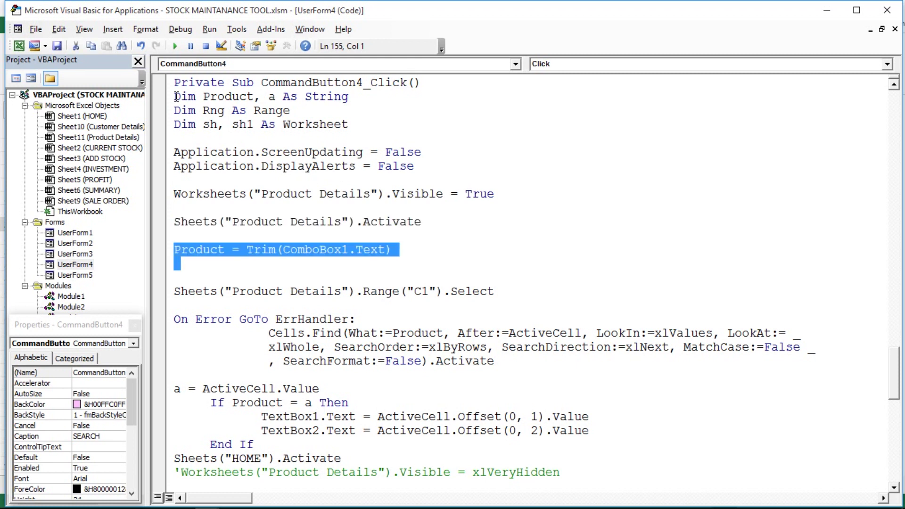
key("shift+Up")
double_click(309, 250)
left_click(301, 304)
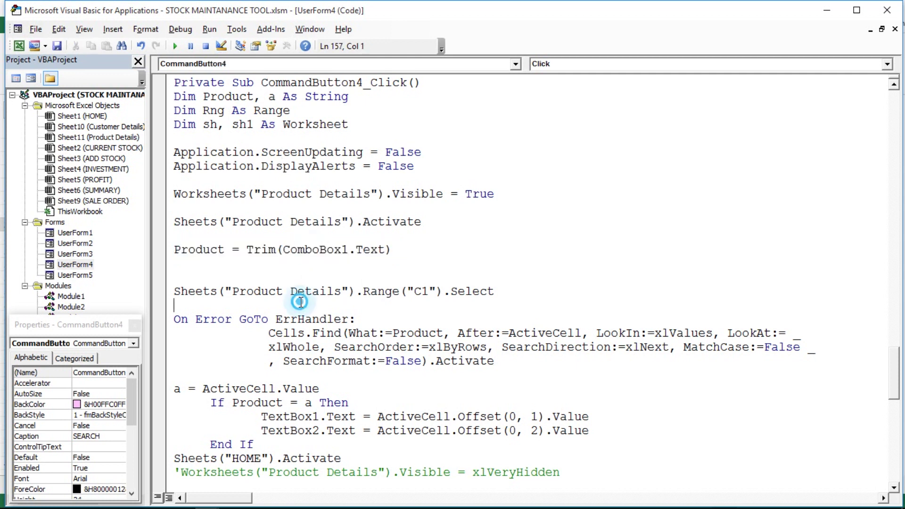
key("Down")
key("Down")
key("Down")
key("Down")
key("Down")
key("Down")
key("Down")
key("Down")
left_click(321, 319)
key("Down")
key("Down")
key("Down")
scroll(322, 326, "down", 2)
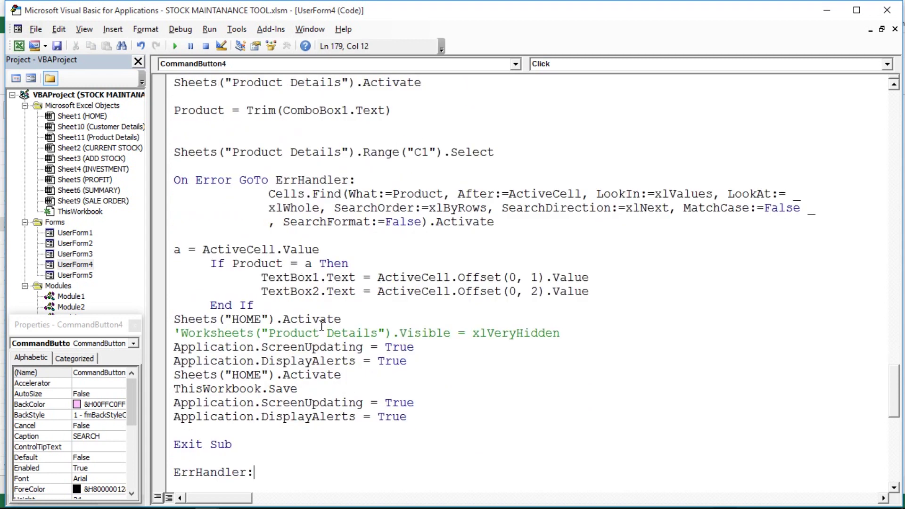
left_click(418, 222)
double_click(322, 181)
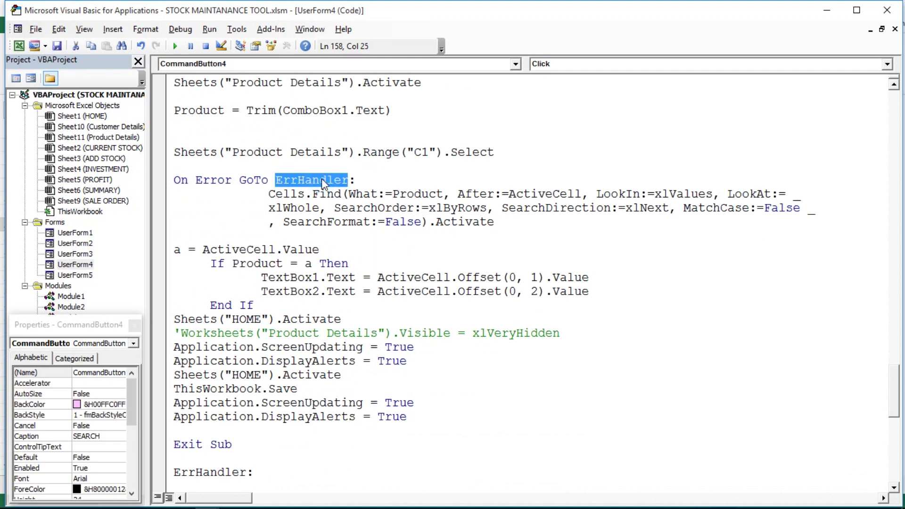
left_click(268, 194)
left_click_drag(293, 200, 506, 224)
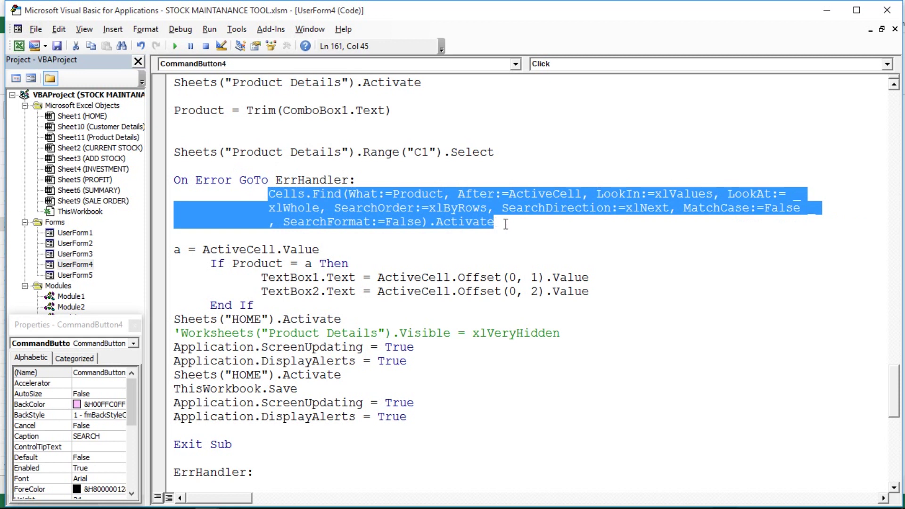
double_click(178, 250)
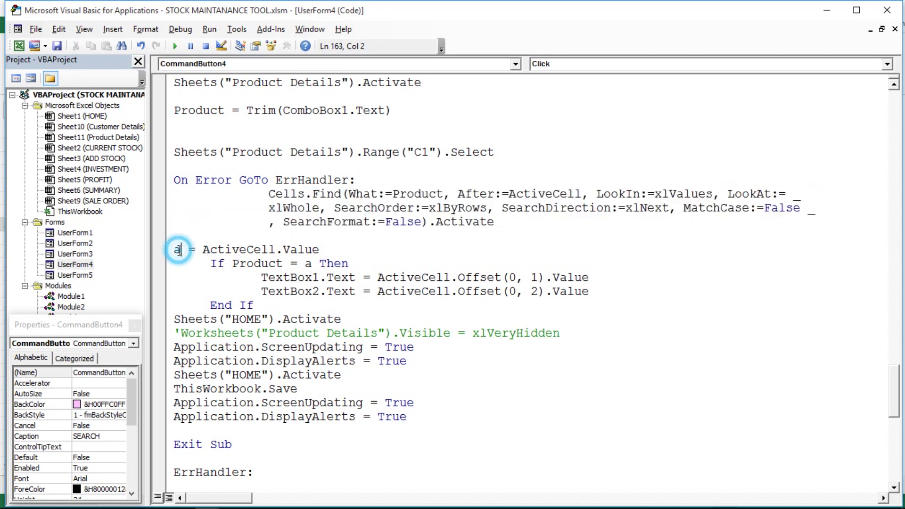
double_click(249, 263)
left_click(311, 263)
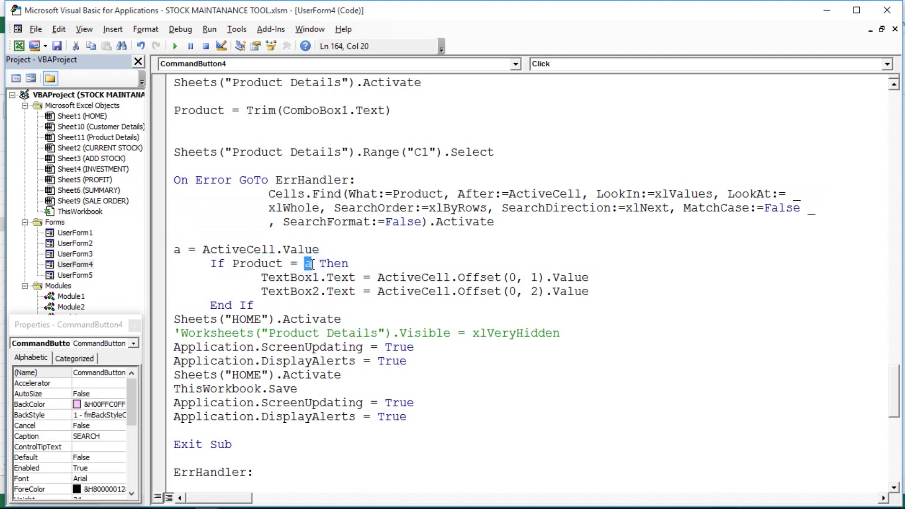
left_click(339, 264)
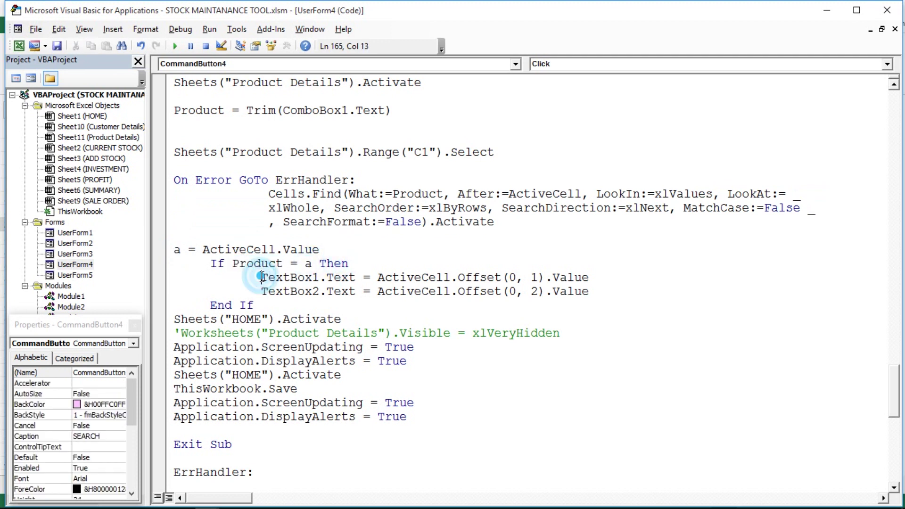
left_click_drag(261, 278, 357, 278)
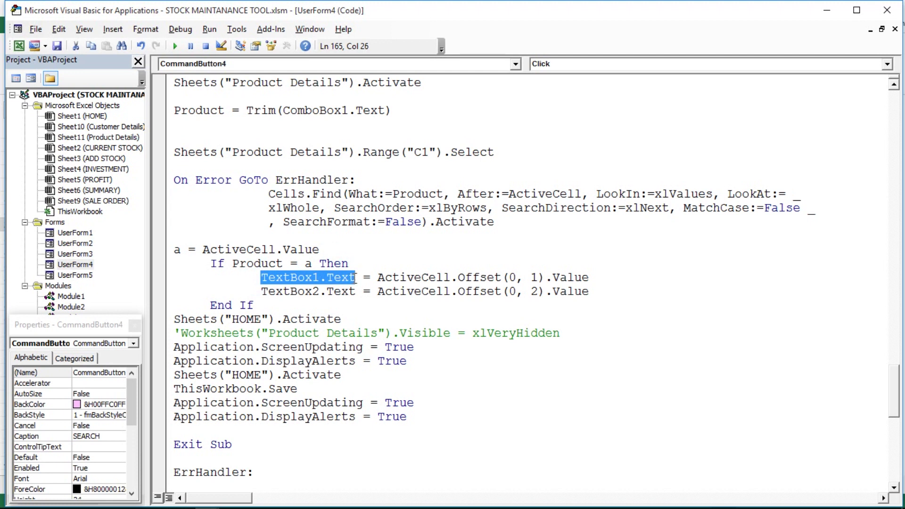
left_click(380, 277)
left_click_drag(380, 277, 592, 279)
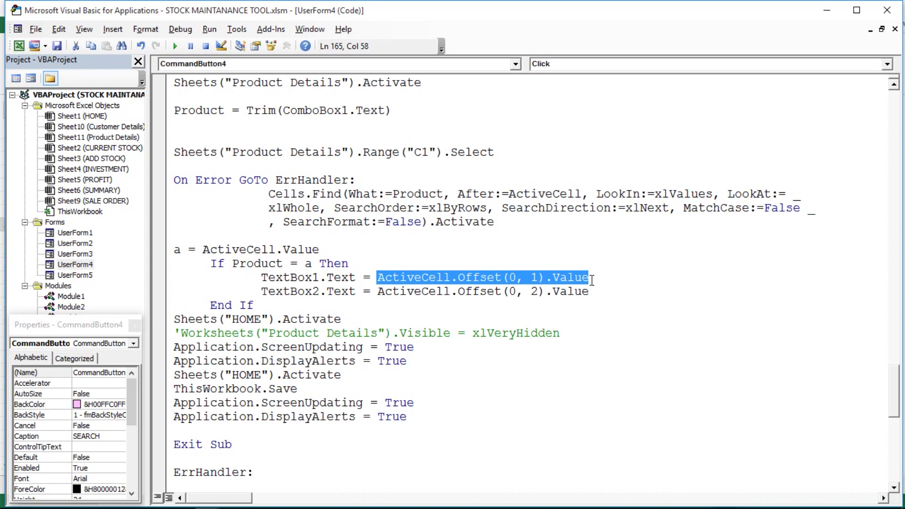
- Highlight TextBox1.Text and ActiveCell.Offset(0, 1).Value in the SEARCH code, then switch to Excel
left_click(380, 277)
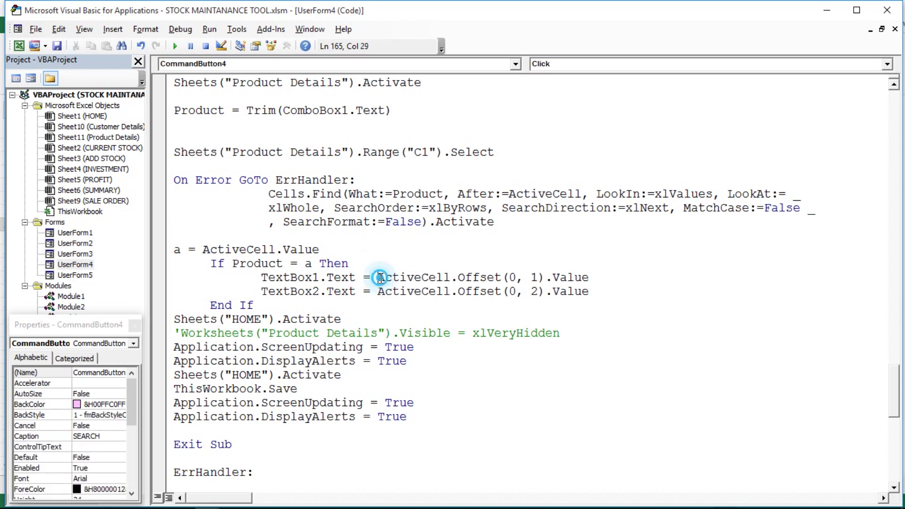
left_click_drag(380, 277, 606, 277)
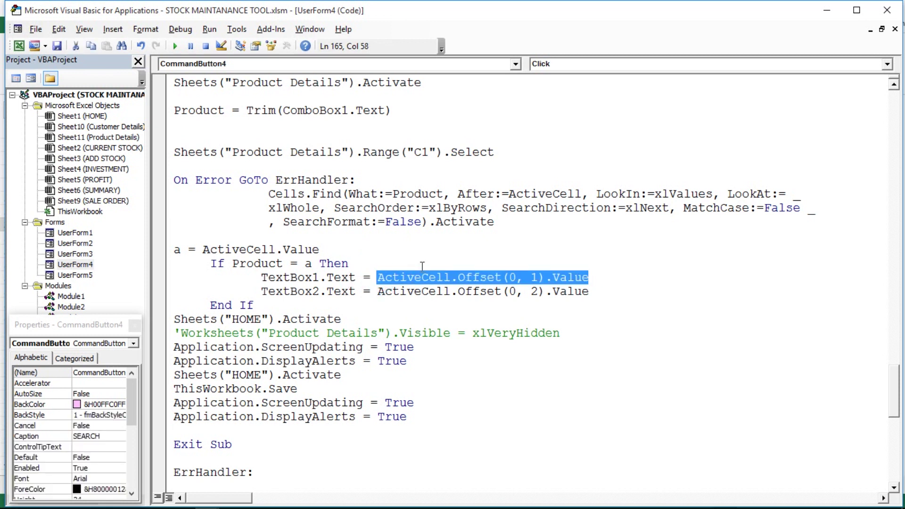
left_click_drag(356, 277, 263, 277)
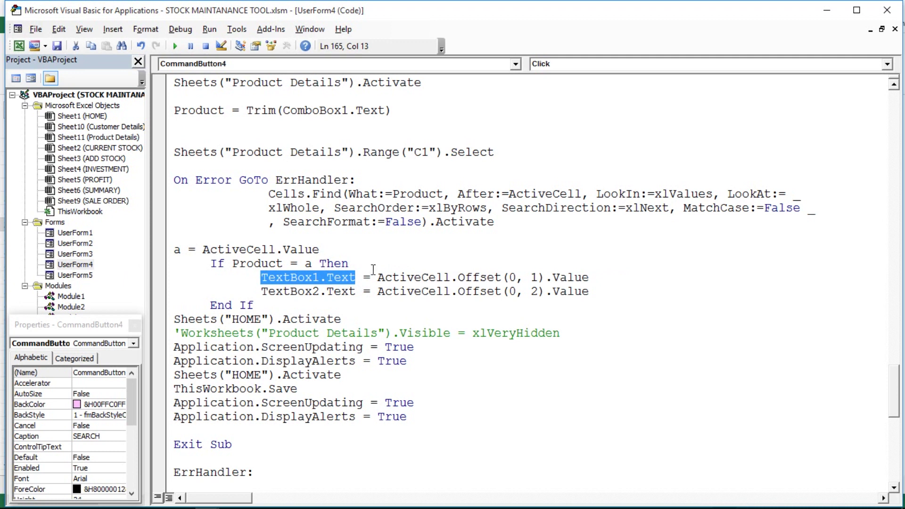
left_click_drag(377, 277, 589, 277)
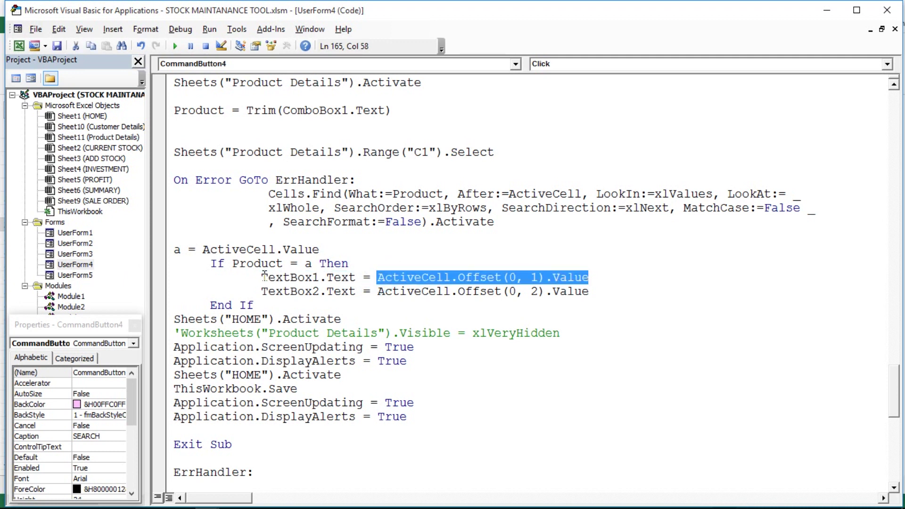
left_click_drag(262, 278, 361, 277)
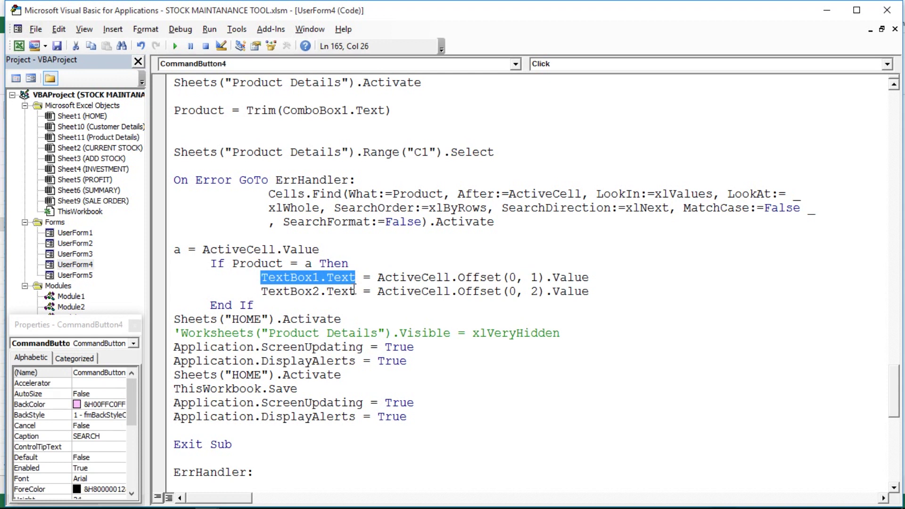
left_click(378, 277)
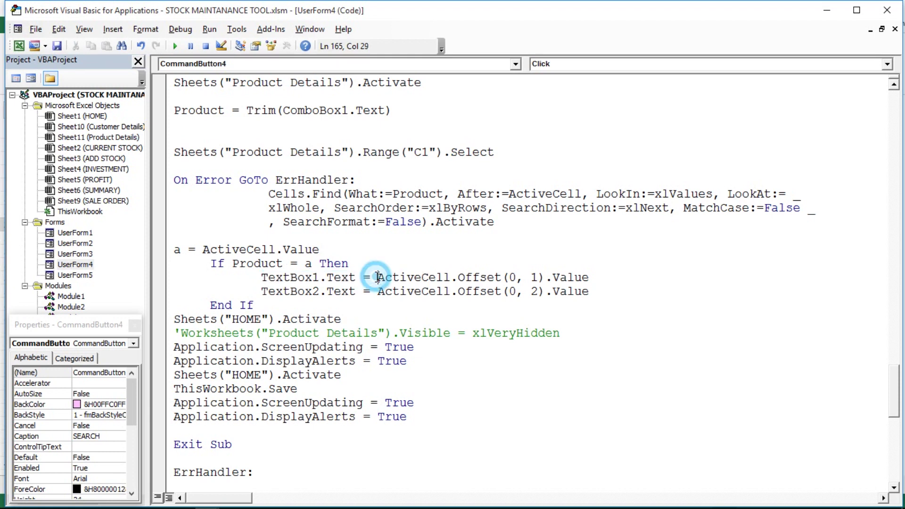
left_click_drag(378, 278, 578, 279)
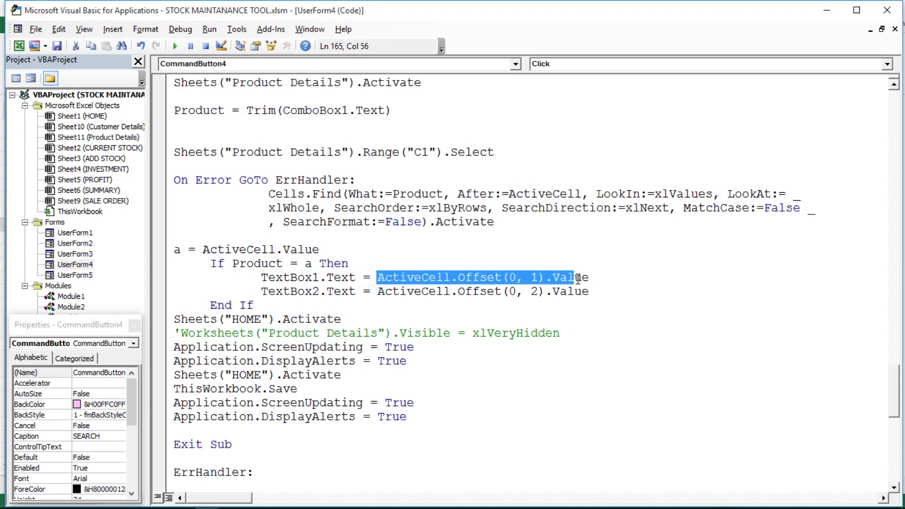
key("alt+Tab")
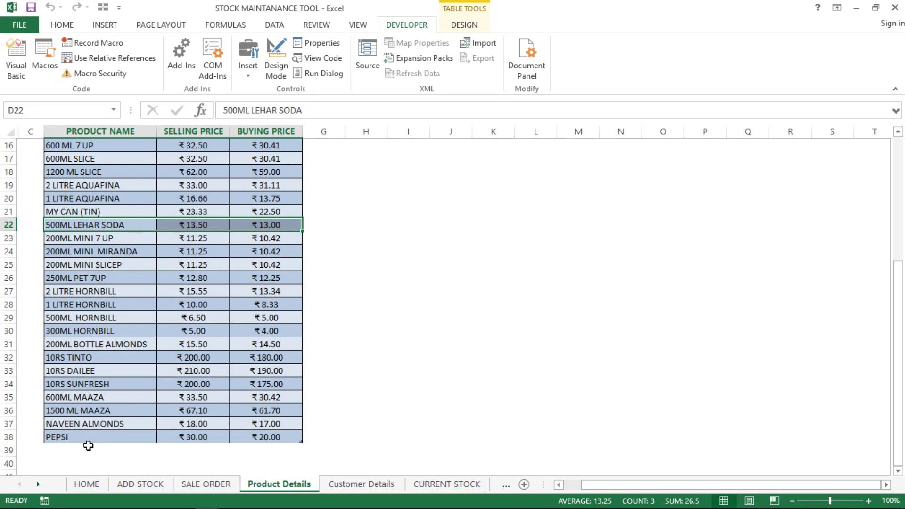
- Select PEPSI in D38 and confirm its selling price of 30 in E38, then return to VBA
left_click(89, 446)
left_click(102, 437)
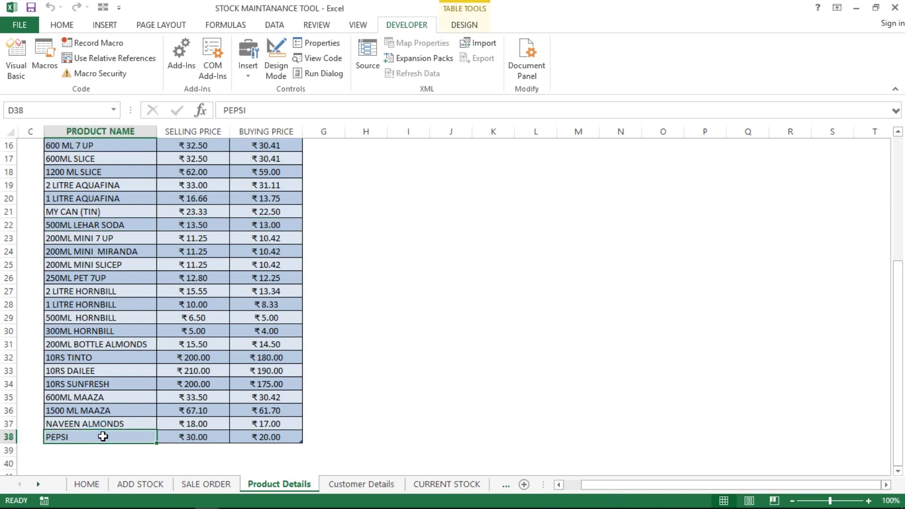
left_click(193, 438)
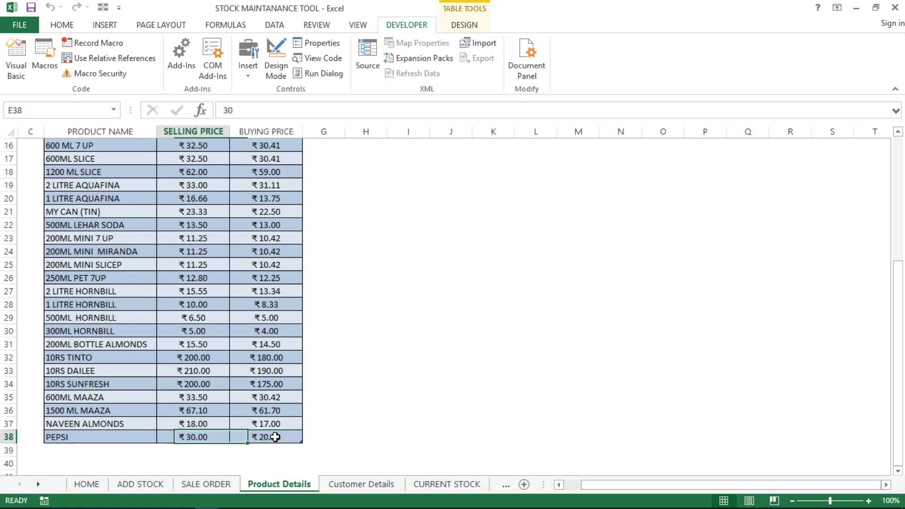
key("alt+F11")
left_click(428, 334)
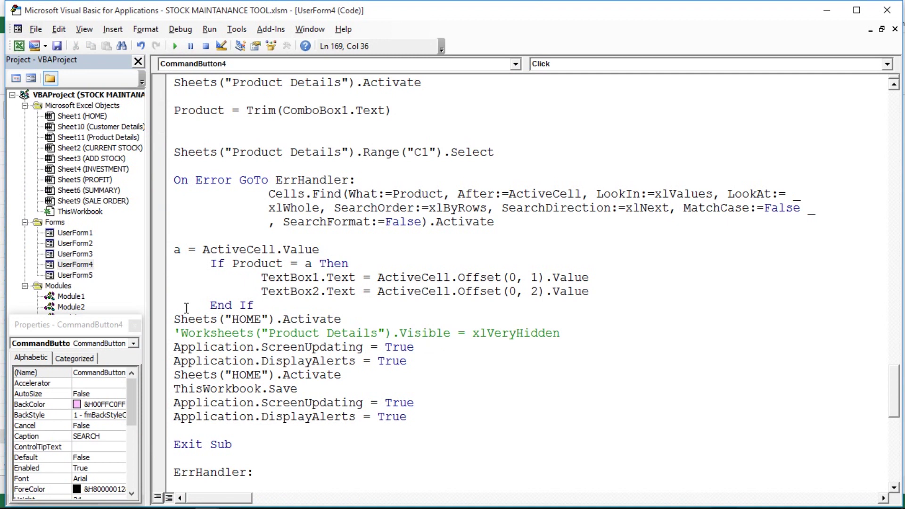
- Highlight the closing lines of the search procedure
left_click(230, 320)
key("Down")
key("Down")
key("Down")
key("Down")
key("Down")
key("Up")
key("Up")
key("Up")
key("shift+Down")
key("shift+Down")
key("shift+Down")
key("shift+Down")
key("shift+Down")
key("shift+Down")
key("shift+Down")
key("shift+Down")
key("shift+Down")
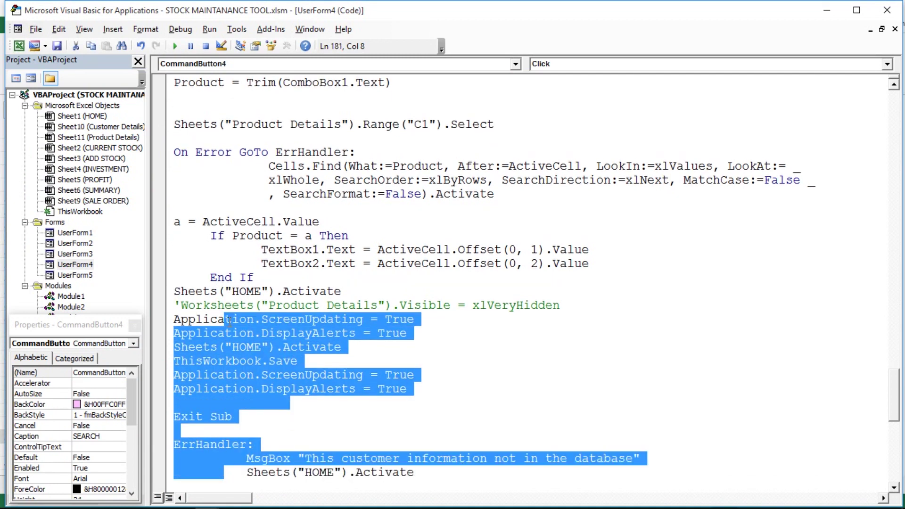
key("shift+Down")
key("shift+Down")
key("shift+Down")
key("shift+Down")
key("shift+Down")
key("shift+Down")
key("shift+Down")
key("shift+Down")
key("shift+Down")
key("shift+Left")
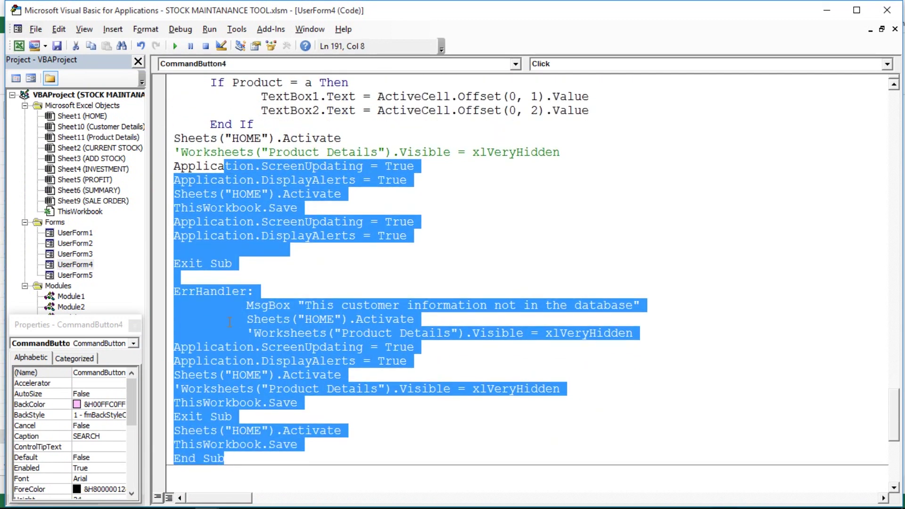
key("shift+Up")
key("Down")
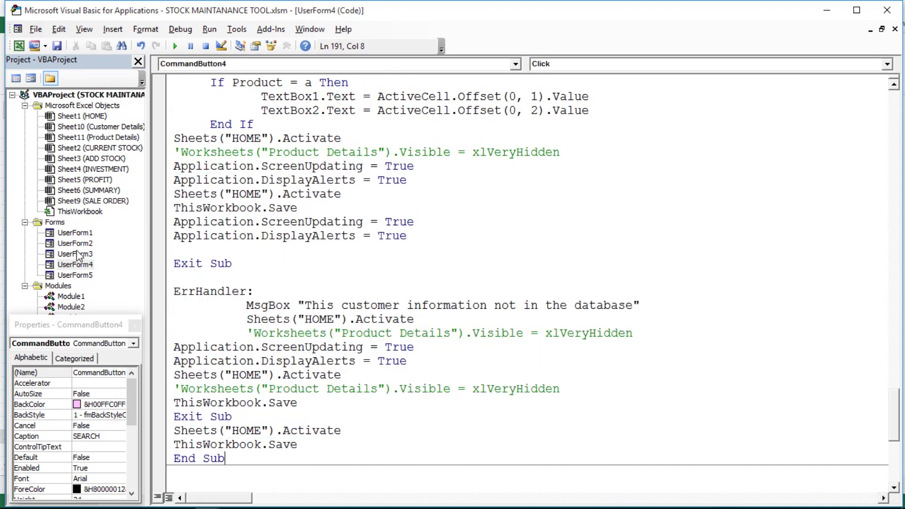
- View the CLEAR button's code and highlight the three lines that empty the text boxes
double_click(78, 264)
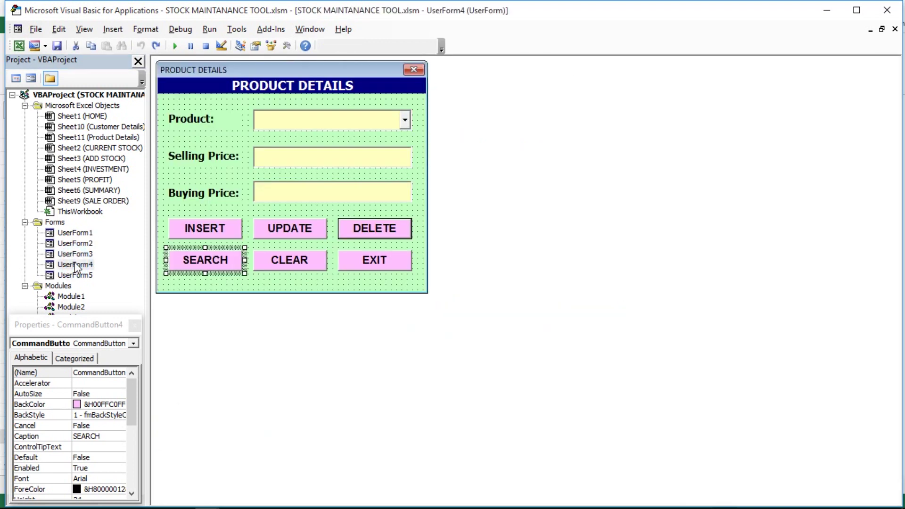
double_click(290, 259)
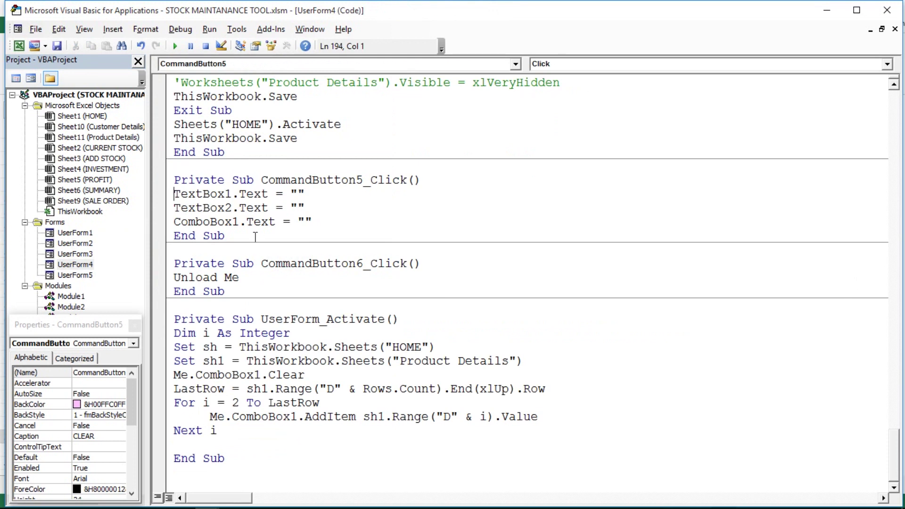
left_click(173, 191)
left_click_drag(173, 190, 314, 222)
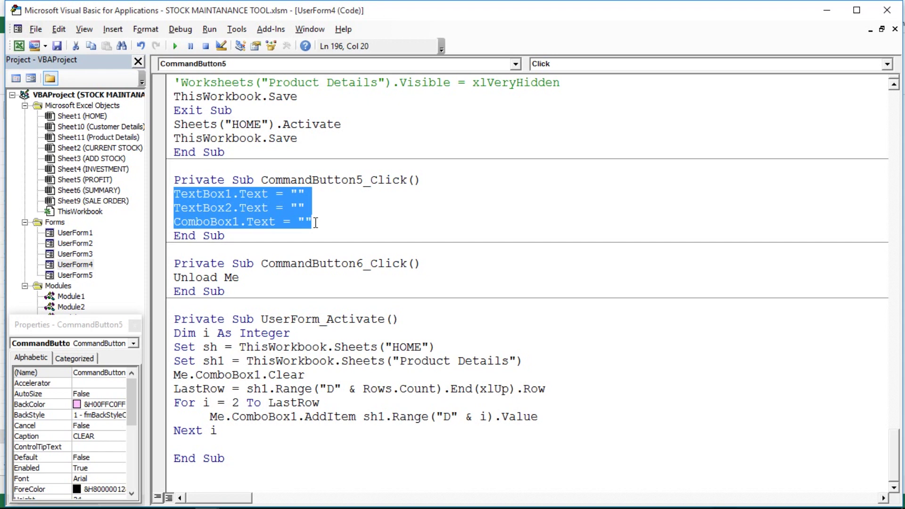
left_click(298, 195)
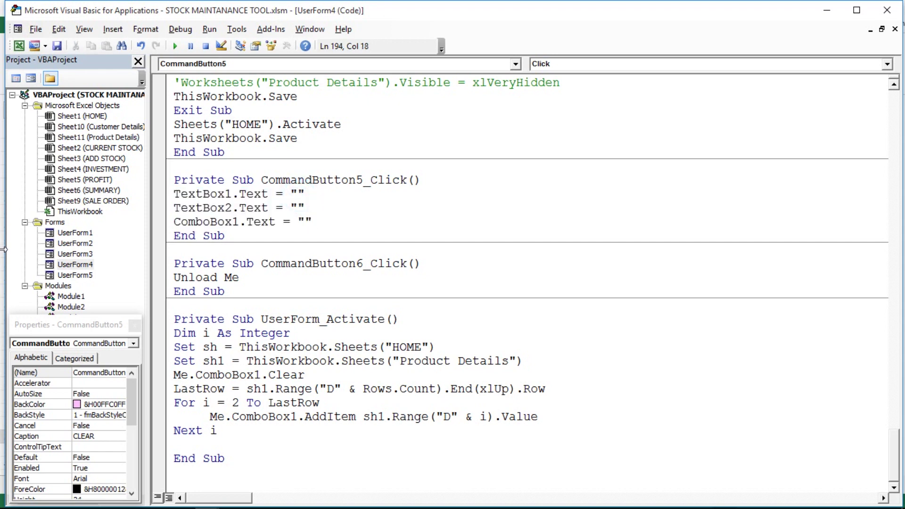
- View the EXIT button's Unload Me code, then return to the UserForm4 design
double_click(71, 264)
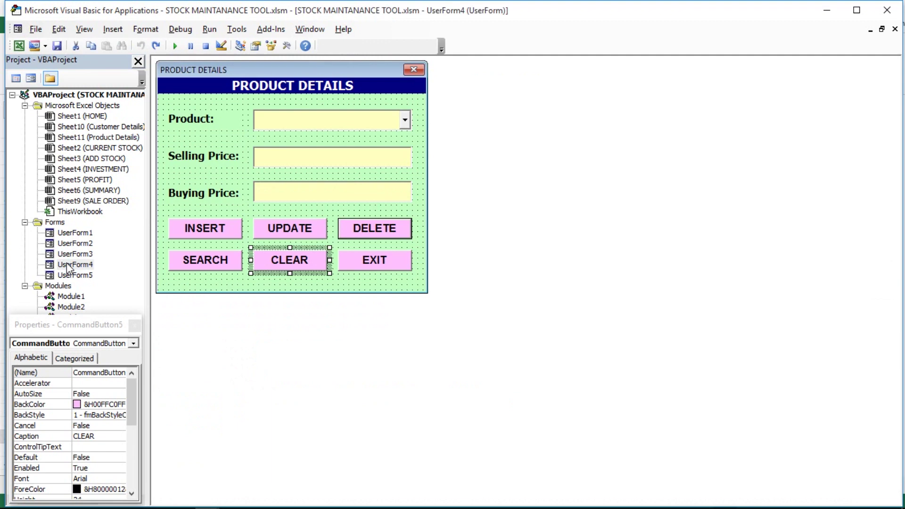
double_click(352, 260)
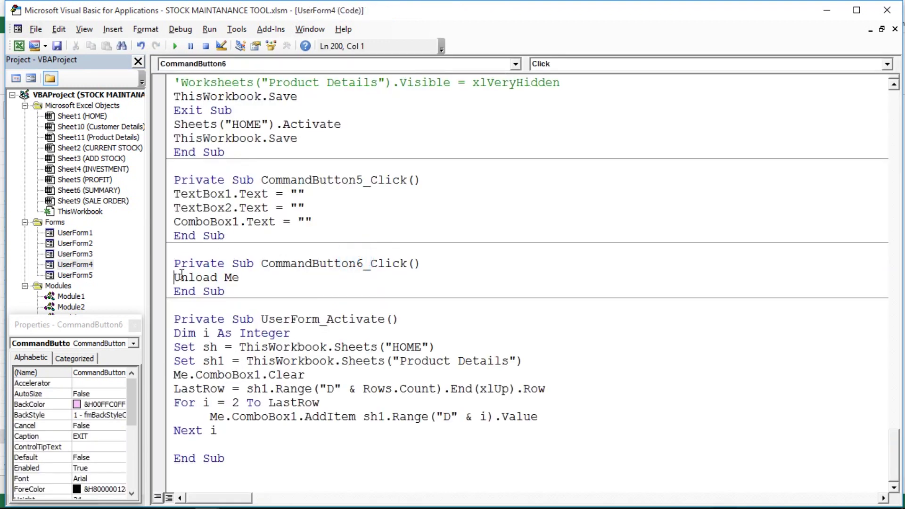
left_click_drag(174, 277, 250, 275)
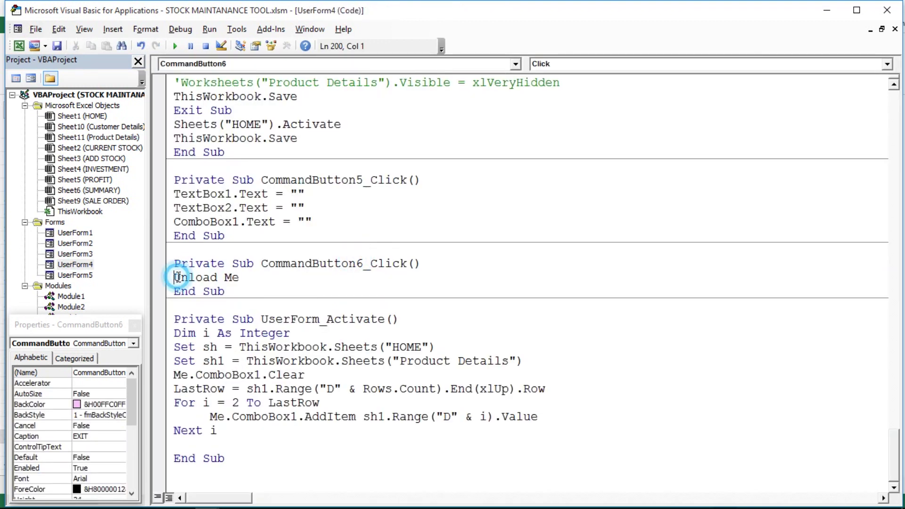
double_click(252, 275)
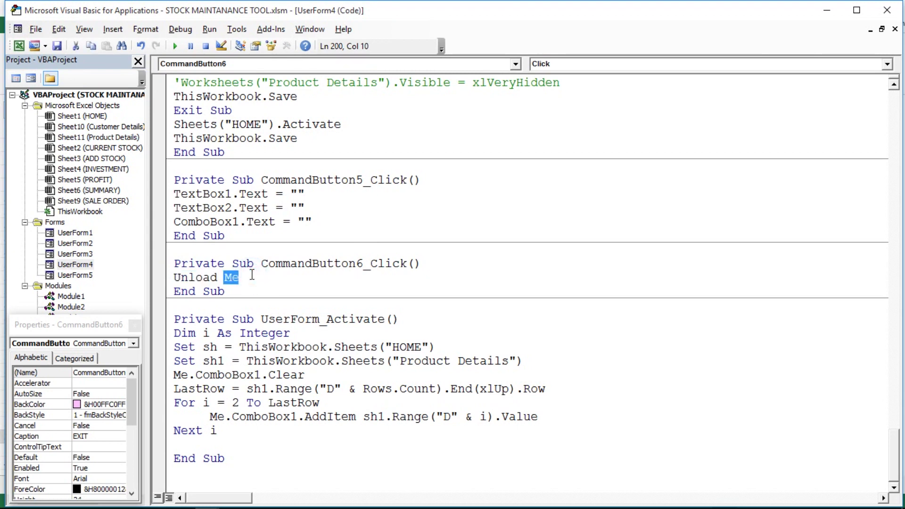
double_click(78, 265)
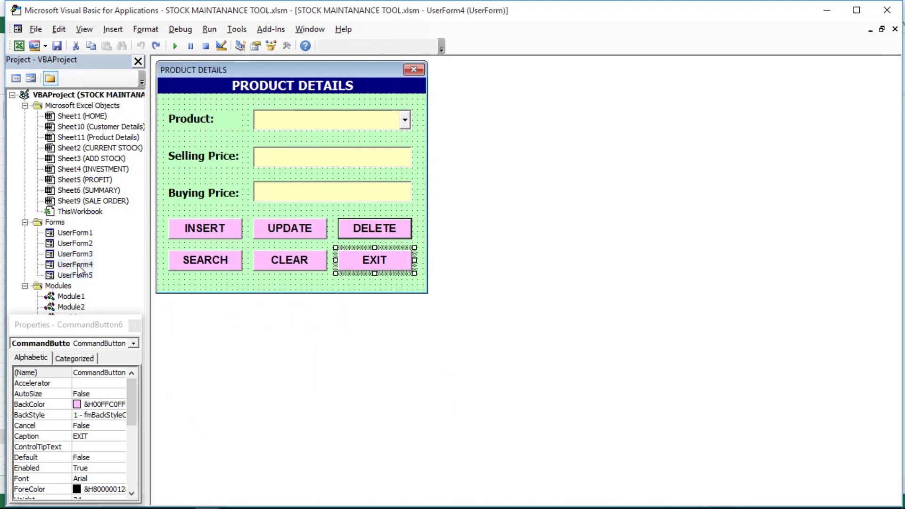
left_click(269, 279)
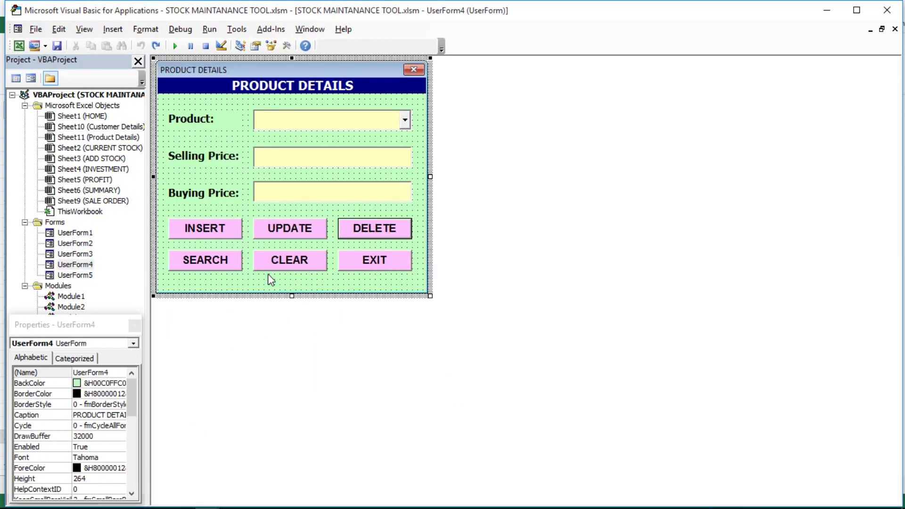
- Open UserForm5 and select its Customer Id, Cust Name, Address and Old Balance boxes in turn
double_click(73, 275)
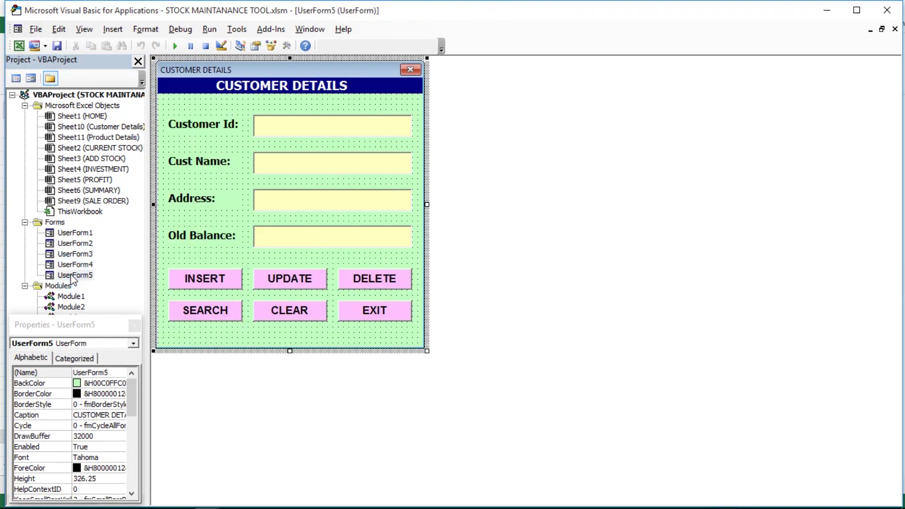
left_click(281, 127)
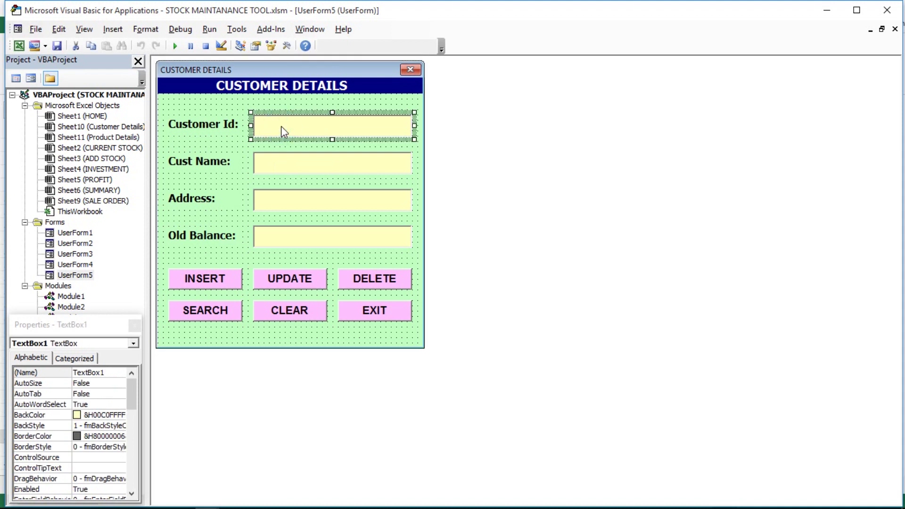
left_click(278, 170)
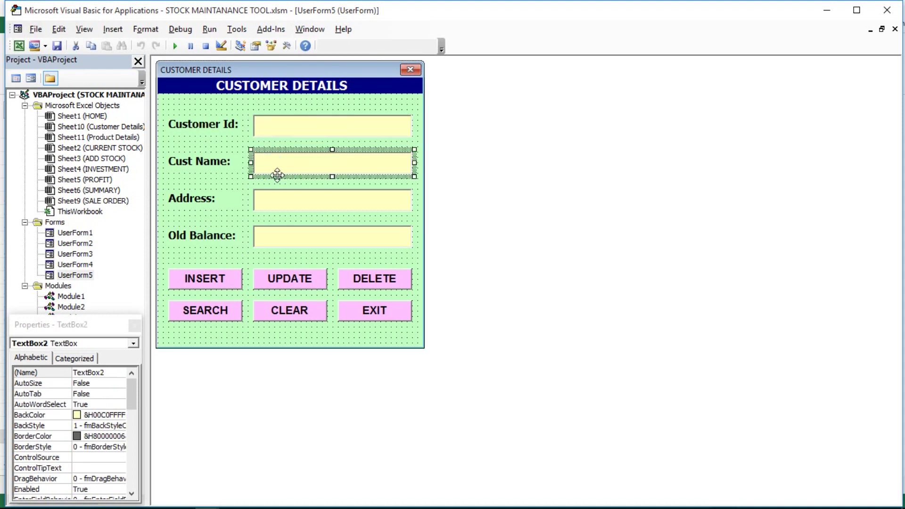
left_click(292, 128)
left_click(290, 145)
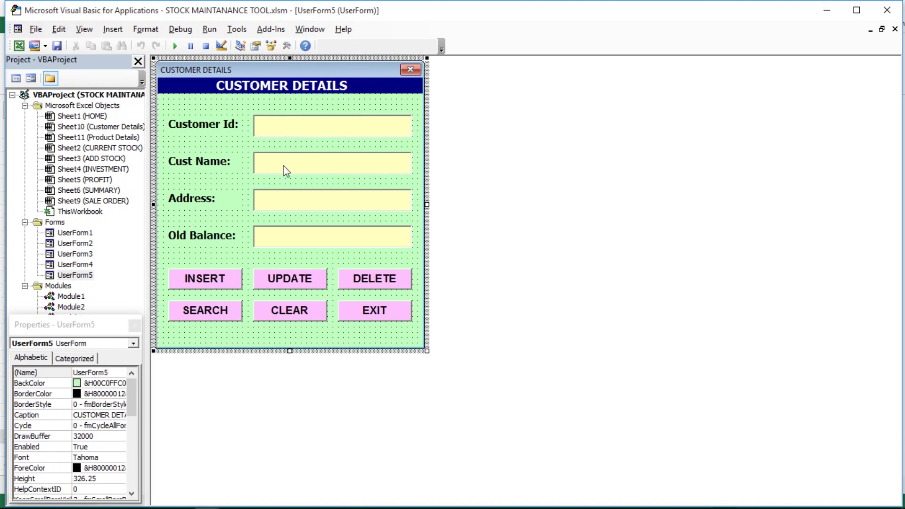
left_click(285, 171)
left_click(283, 197)
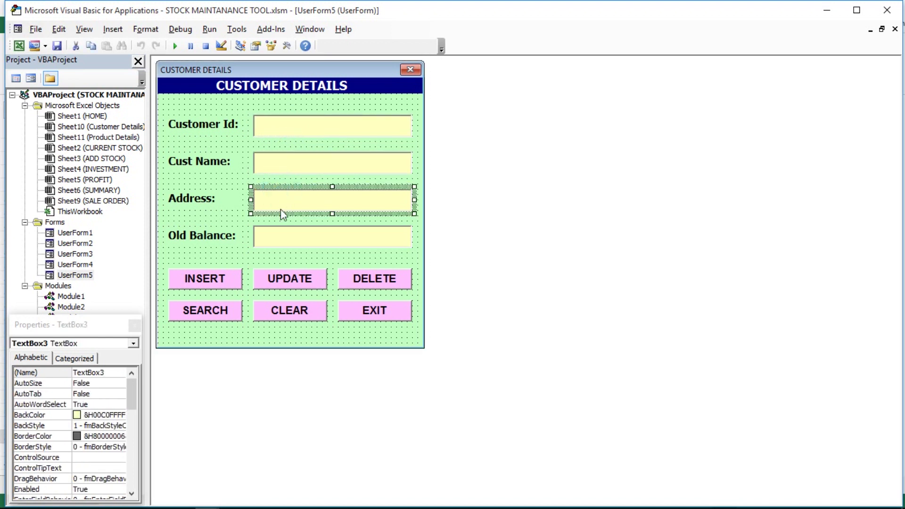
left_click(278, 242)
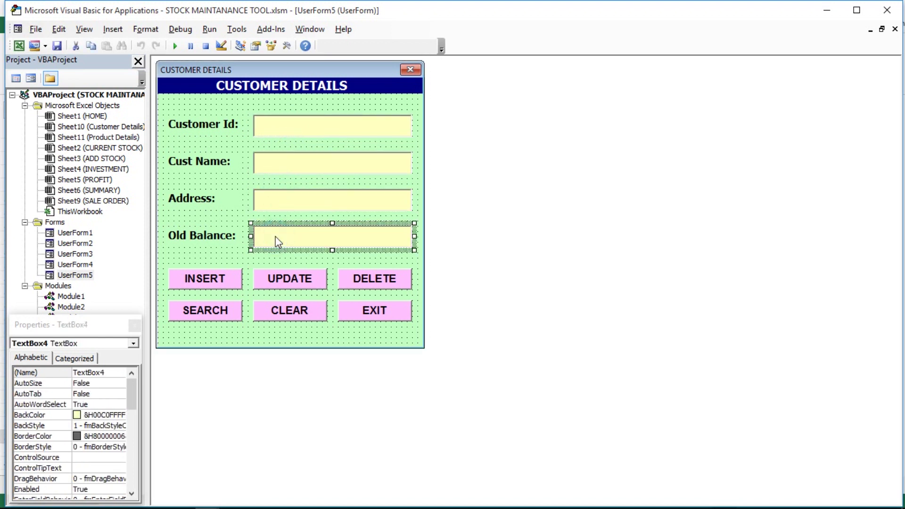
left_click(218, 265)
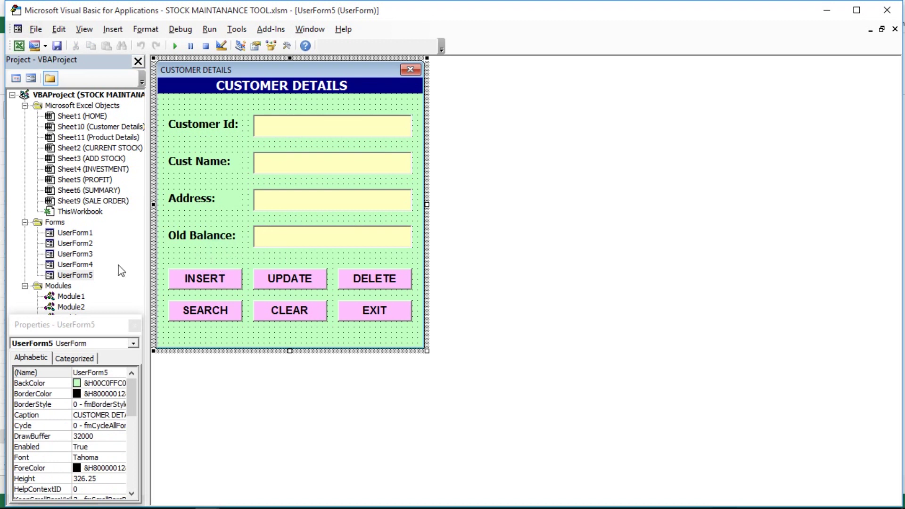
- Read through the INSERT button's CommandButton1_Click code down to the LastRow line
double_click(201, 281)
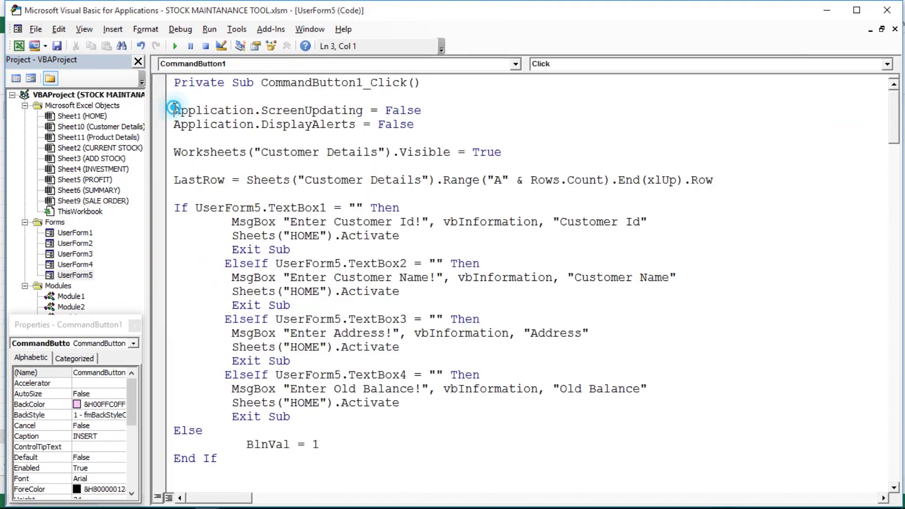
mouse_move(174, 110)
left_mouse_down()
mouse_move(211, 139)
mouse_move(325, 292)
mouse_move(346, 372)
mouse_move(342, 425)
left_mouse_up()
key("Down")
key("Down")
key("Down")
key("Down")
key("Down")
key("Down")
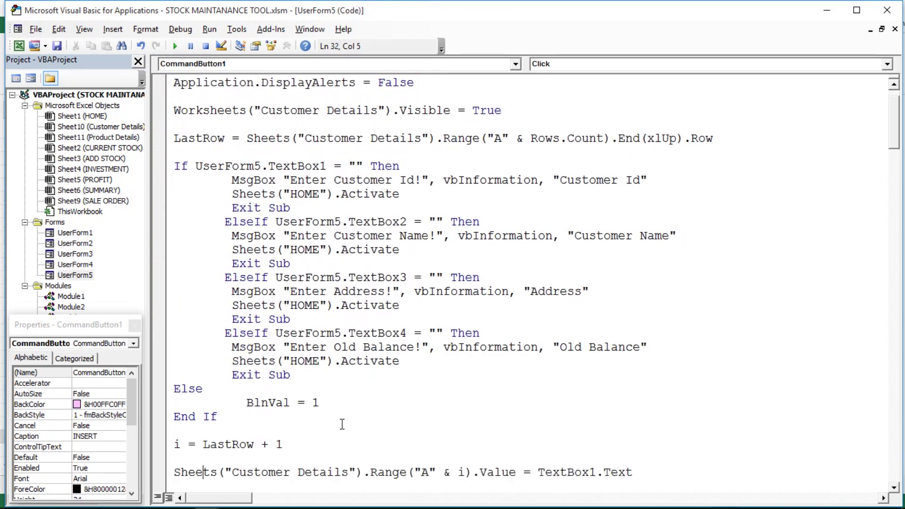
key("Down")
key("Down")
key("Down")
key("Down")
key("Down")
key("Down")
key("Down")
key("Down")
key("Down")
key("Down")
key("Down")
key("Down")
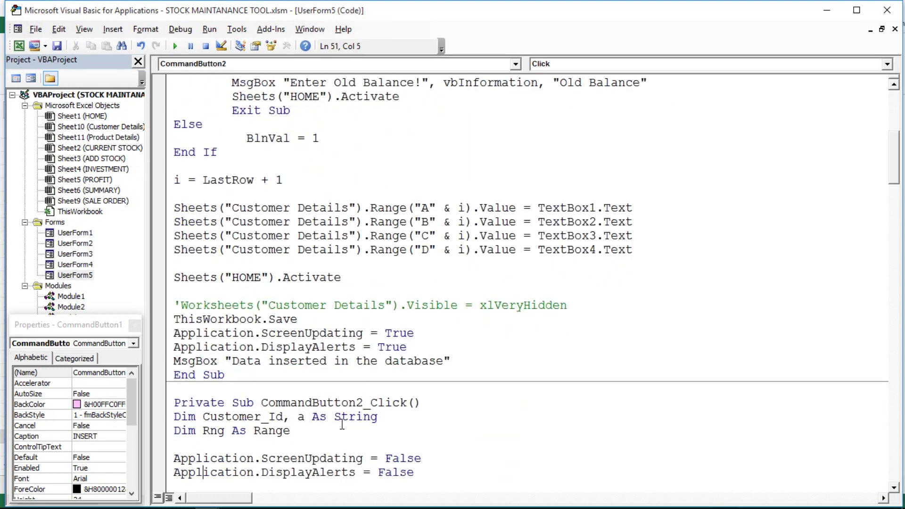
key("Down")
key("Down")
key("Down")
key("Down")
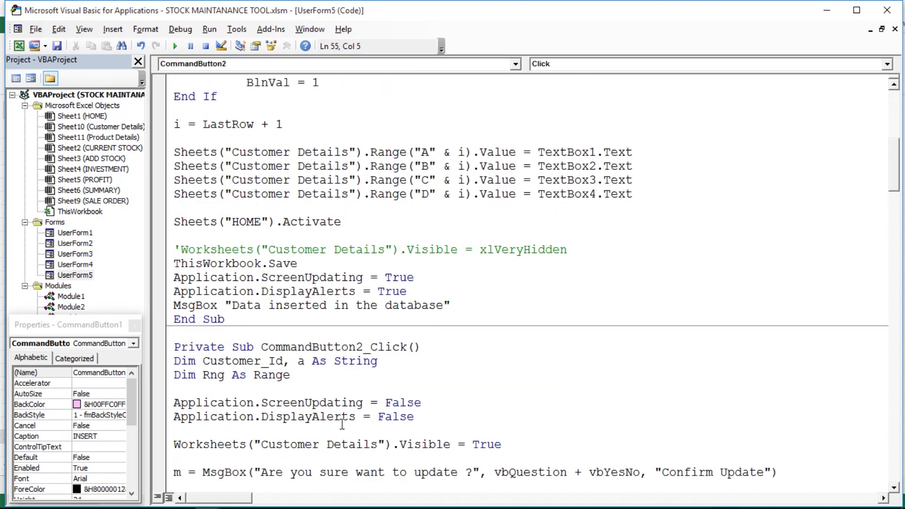
key("Up")
key("Up")
key("Up")
key("Up")
key("Up")
key("Up")
key("Up")
key("Up")
key("Up")
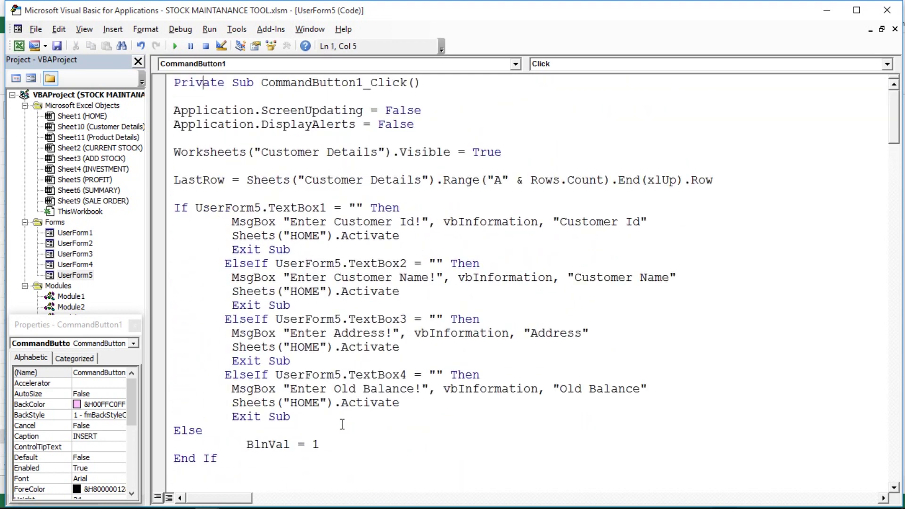
key("Down")
key("Down")
key("Down")
key("Down")
key("Down")
key("Down")
- Note the Customer Details sheet reference, then run UserForm5 with F5
left_click(323, 180)
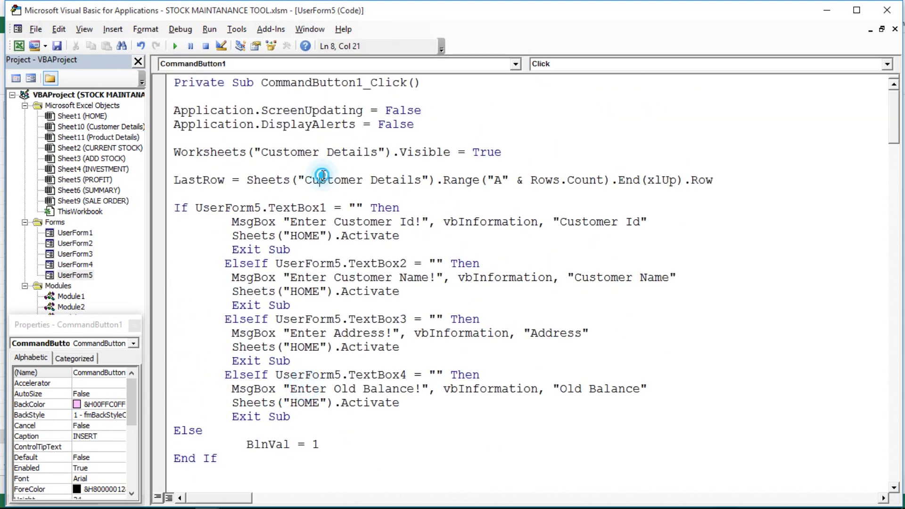
left_click(287, 141)
key("F5")
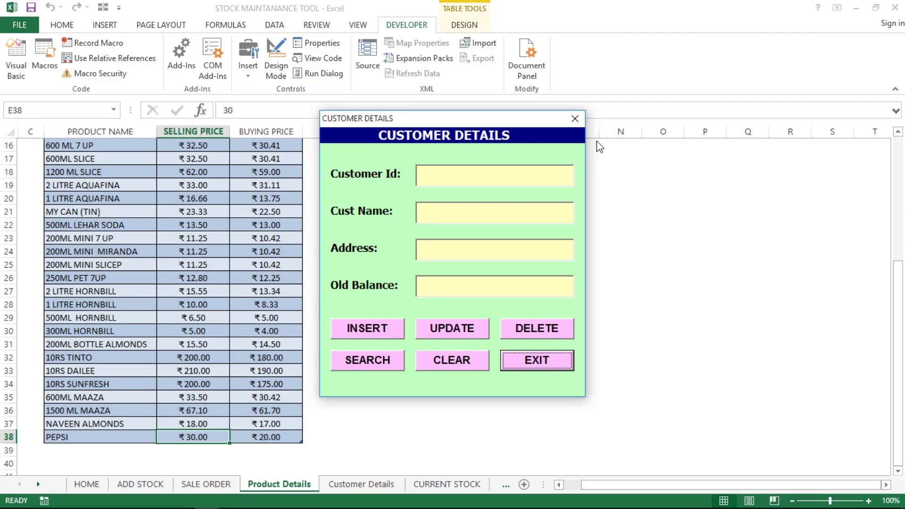
- Close the running form and check the Customer Details sheet before returning to the designer
left_click(575, 119)
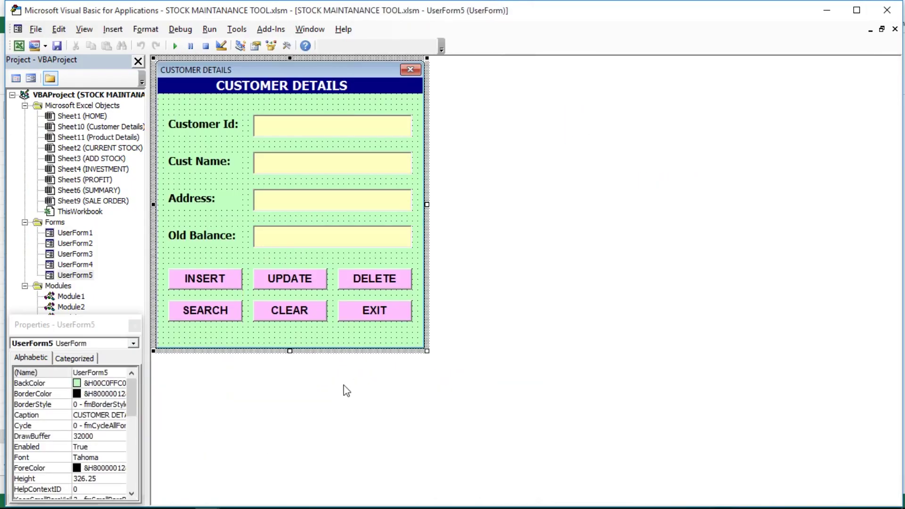
key("alt+F11")
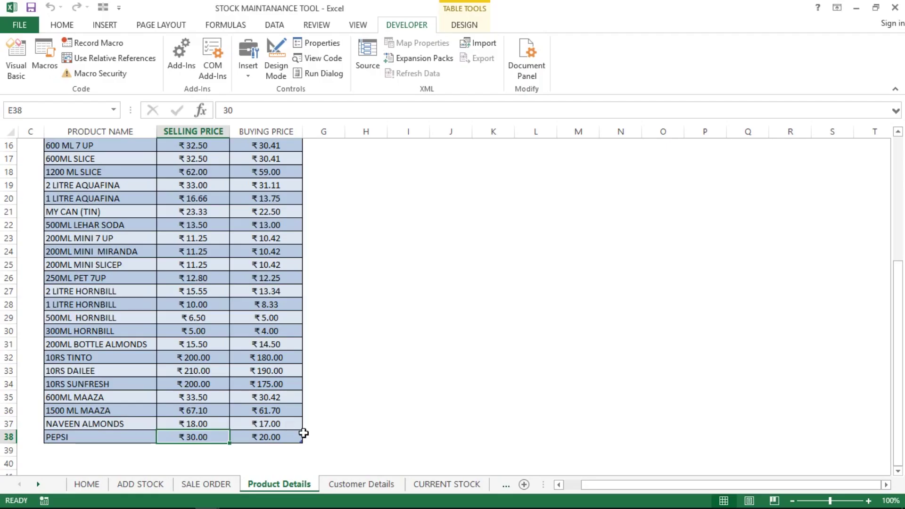
left_click(346, 485)
left_click(220, 271)
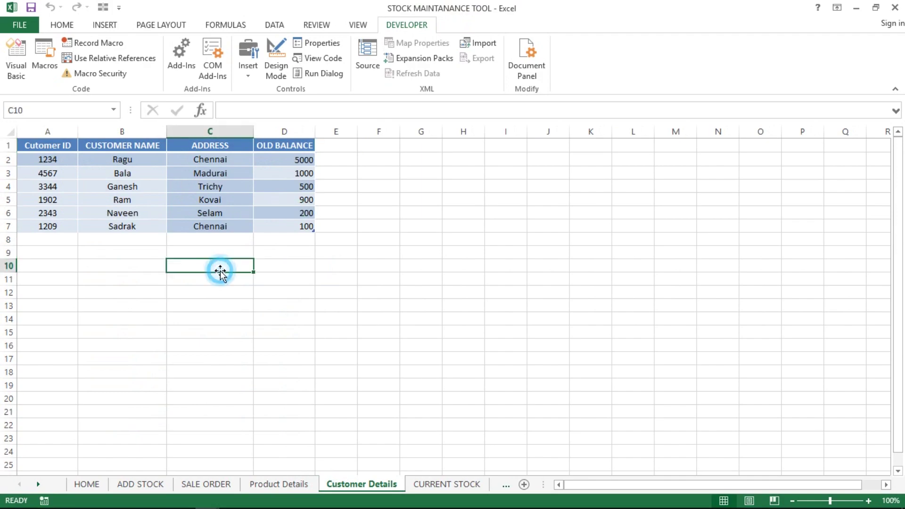
key("alt+F11")
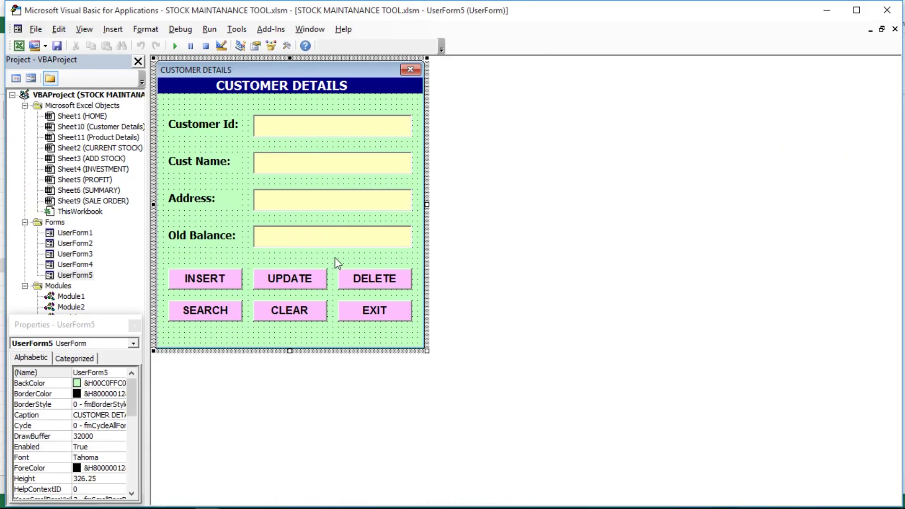
key("alt+Tab")
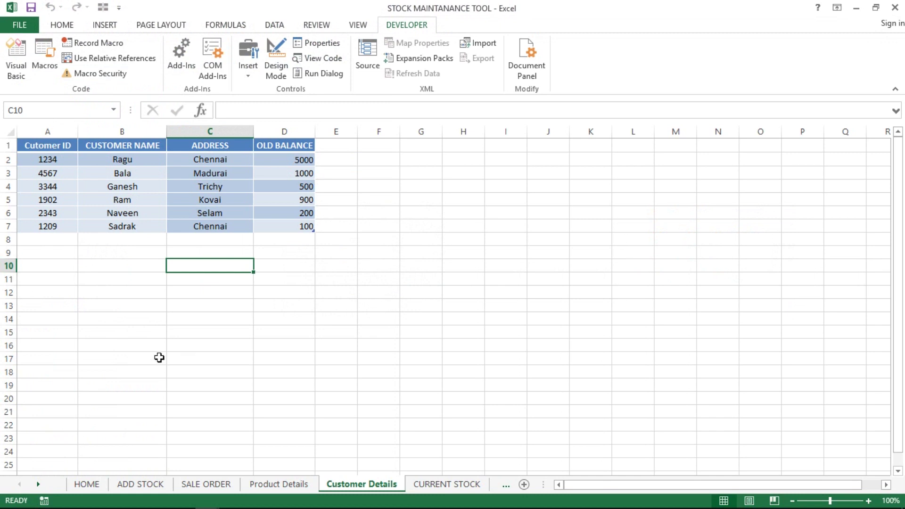
key("alt+F11")
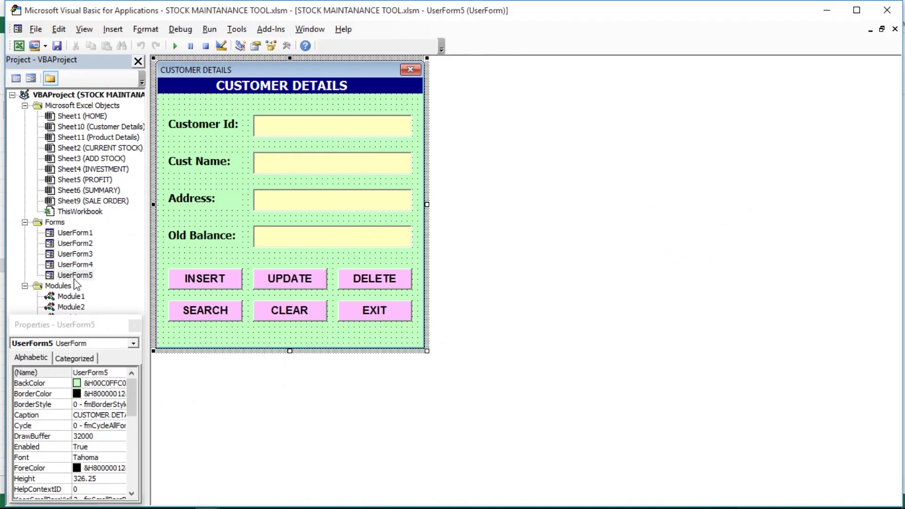
- Run UserForm5 from the INSERT code and move the form aside to reveal the customer table
double_click(202, 282)
left_click(409, 238)
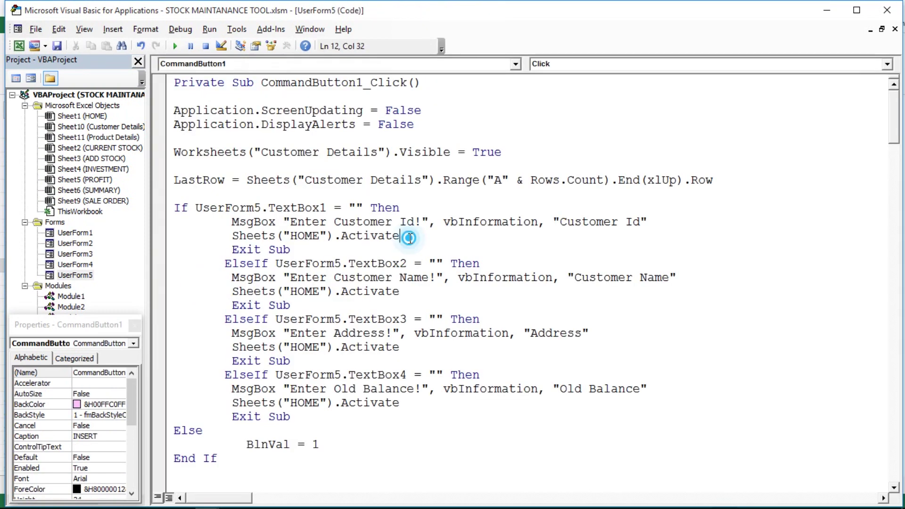
key("F5")
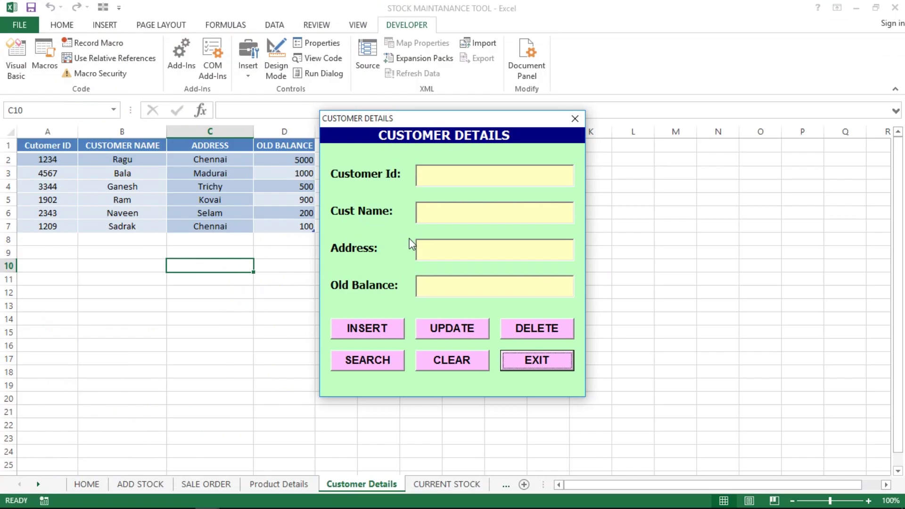
left_click(469, 122)
left_click_drag(469, 122, 514, 141)
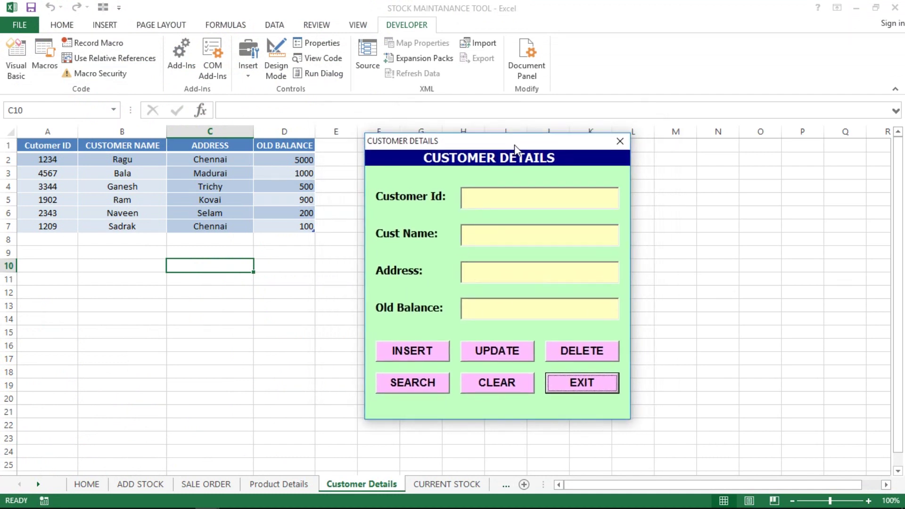
- Fill in the customer id, name, address and an old balance of 100, then submit with INSERT
left_click(481, 204)
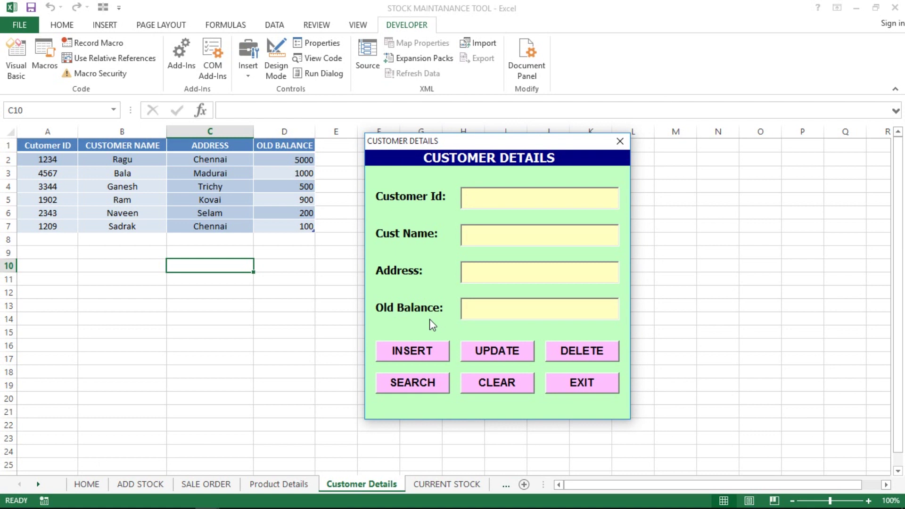
type("1")
type("4444")
key("BackSpace")
left_click(528, 235)
type("Ga")
key("BackSpace")
key("BackSpace")
type("Rame")
type("sh")
left_click(538, 271)
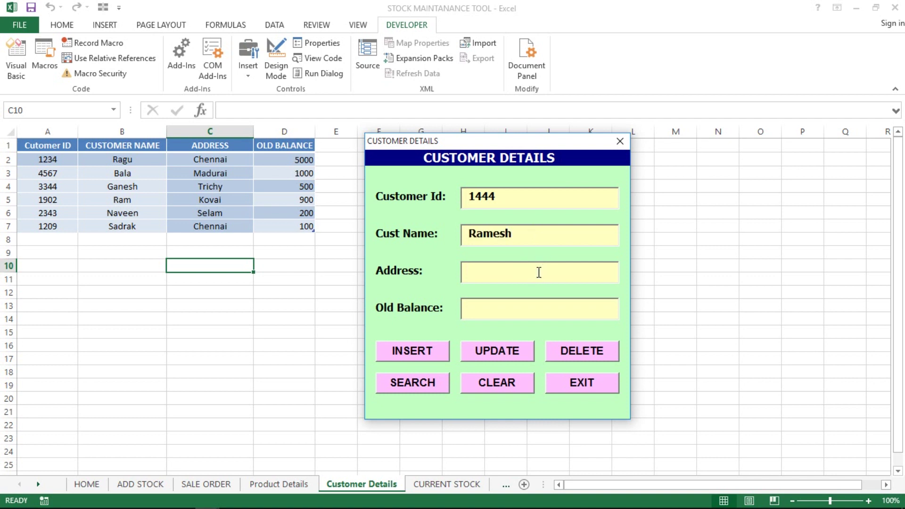
type("Thanjav")
type("ur")
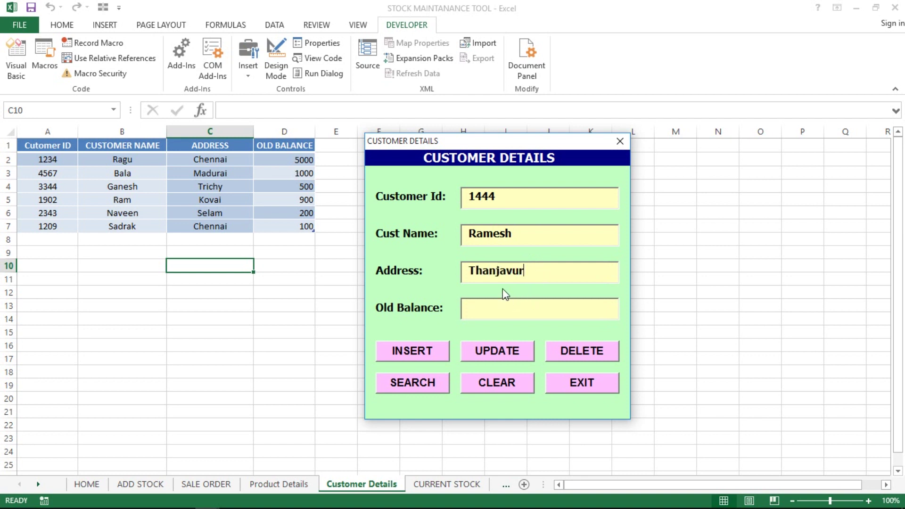
left_click(508, 309)
type("100")
left_click(426, 353)
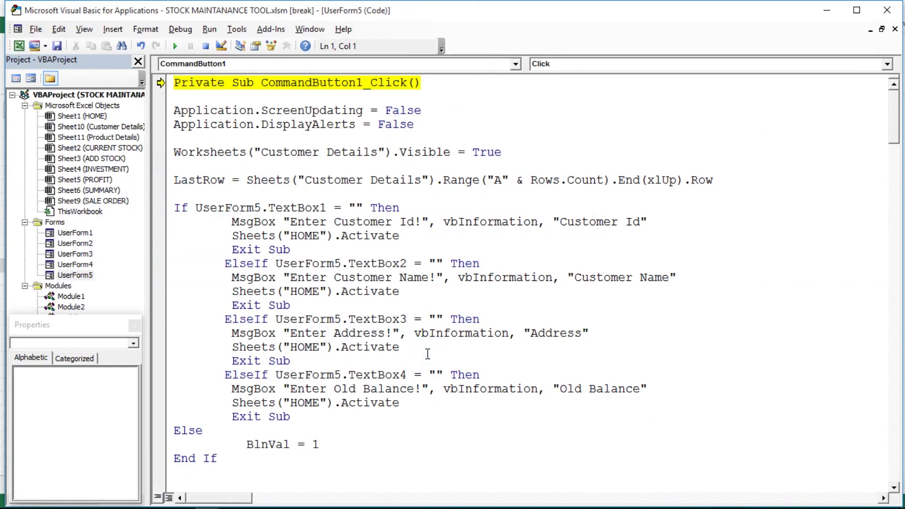
- Step through the insert code with F8, checking that the new customer id lands in row 8
left_click(351, 186)
key("F8")
key("F8")
key("F8")
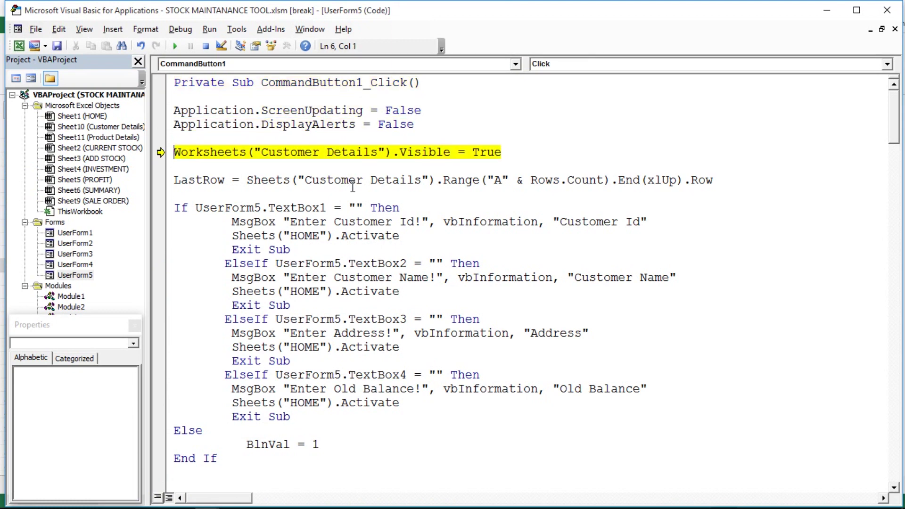
key("F8")
key("F8")
key("F8")
key("F8")
key("F8")
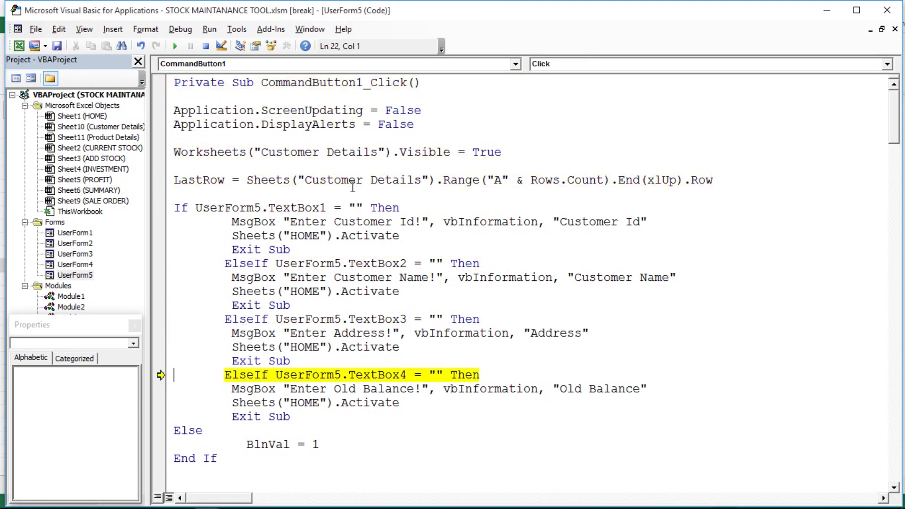
key("F8")
key("F8")
key("F8")
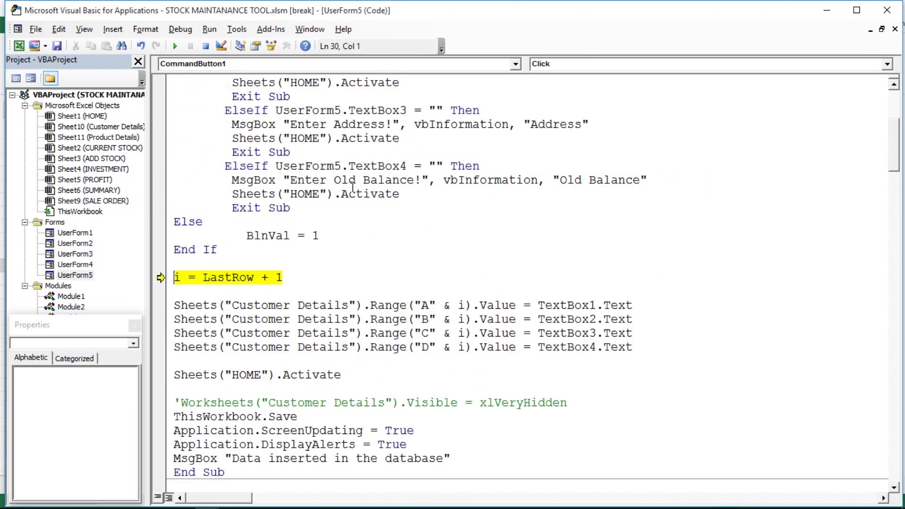
key("F8")
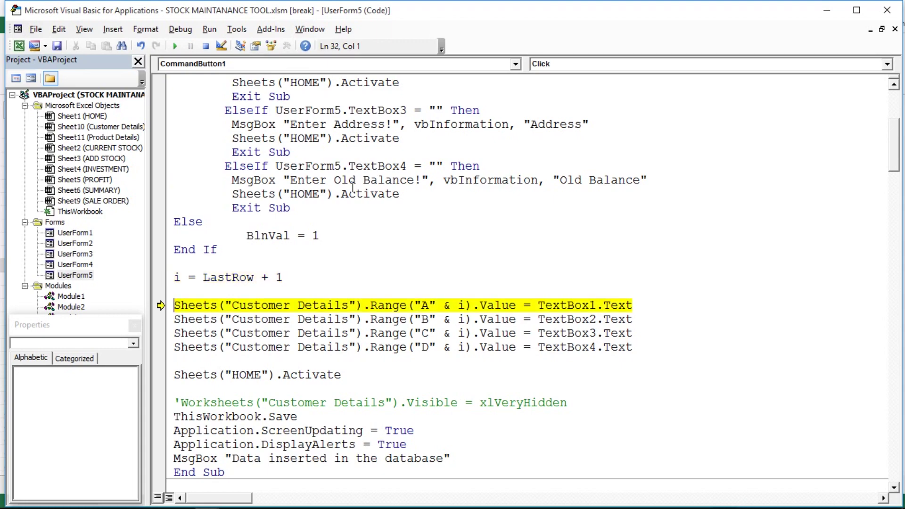
key("alt+F11")
key("alt+F11")
key("F8")
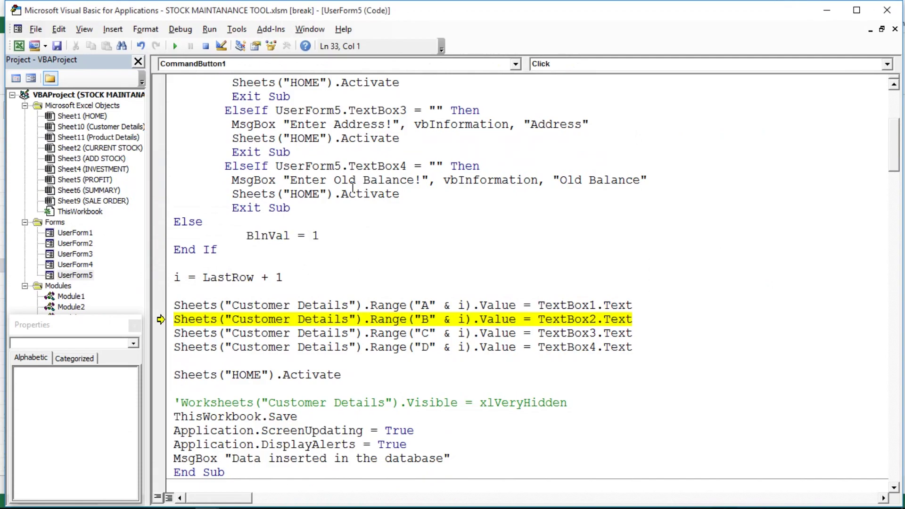
key("alt+F11")
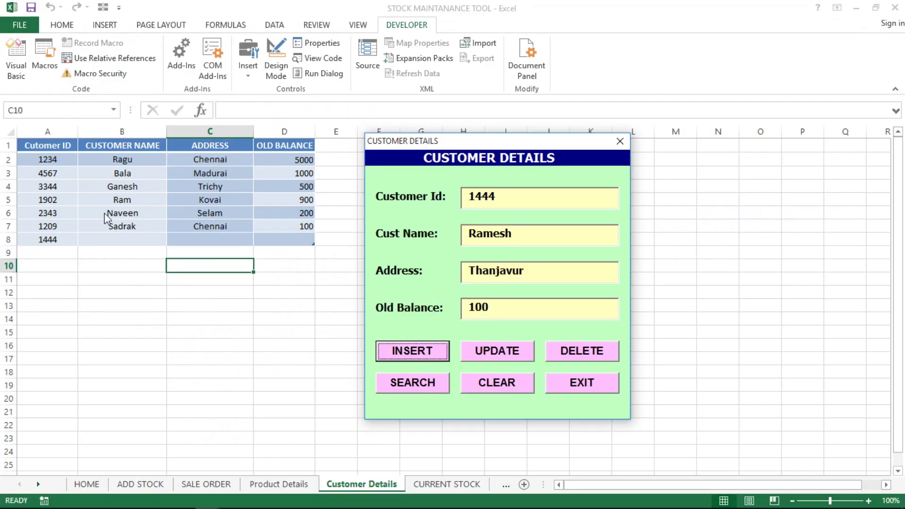
key("alt+F11")
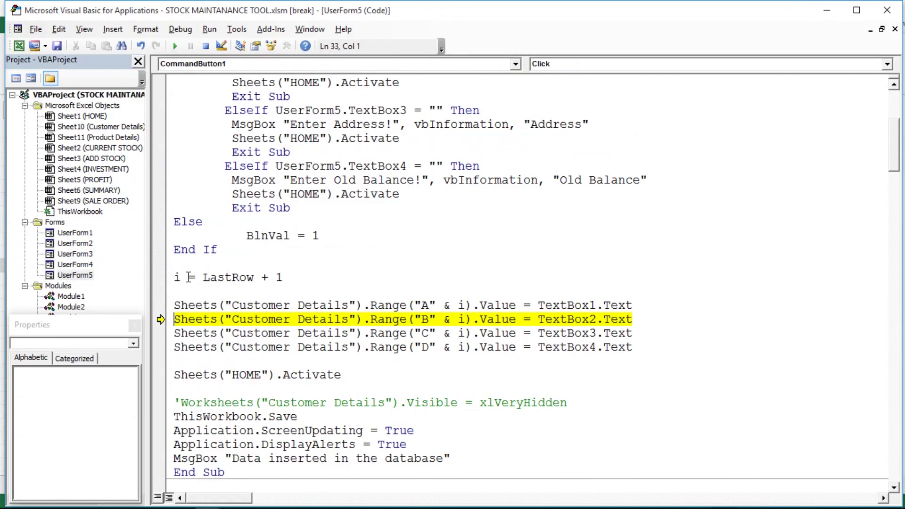
key("alt+Tab")
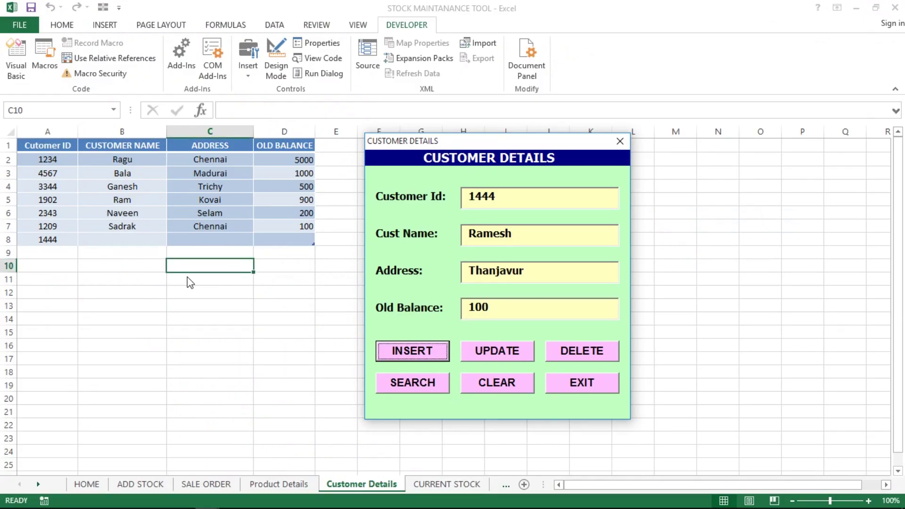
key("alt+F11")
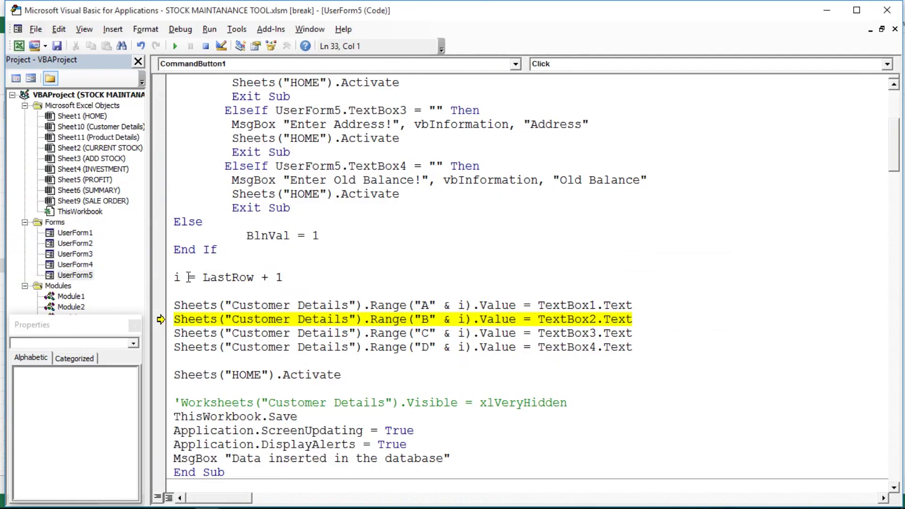
- Step on through the address column and save, dismissing the Data inserted message
key("F8")
key("F8")
key("F8")
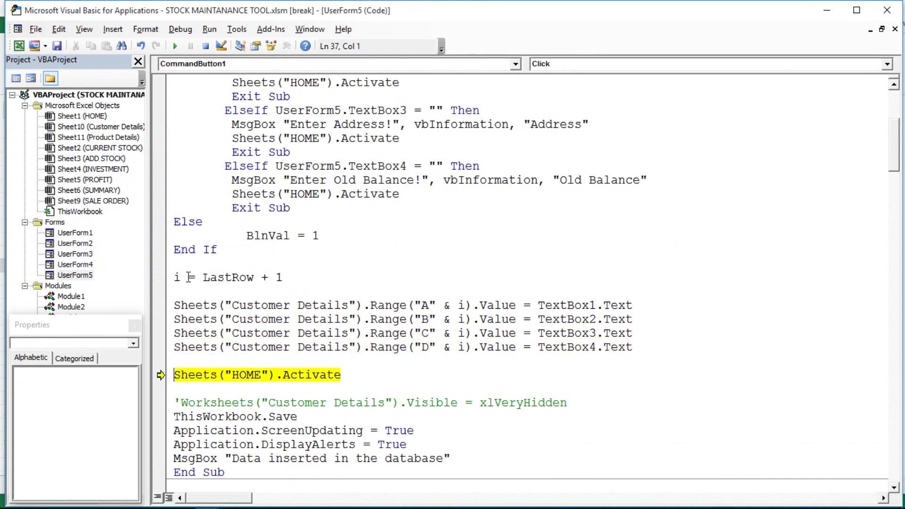
key("alt+F11")
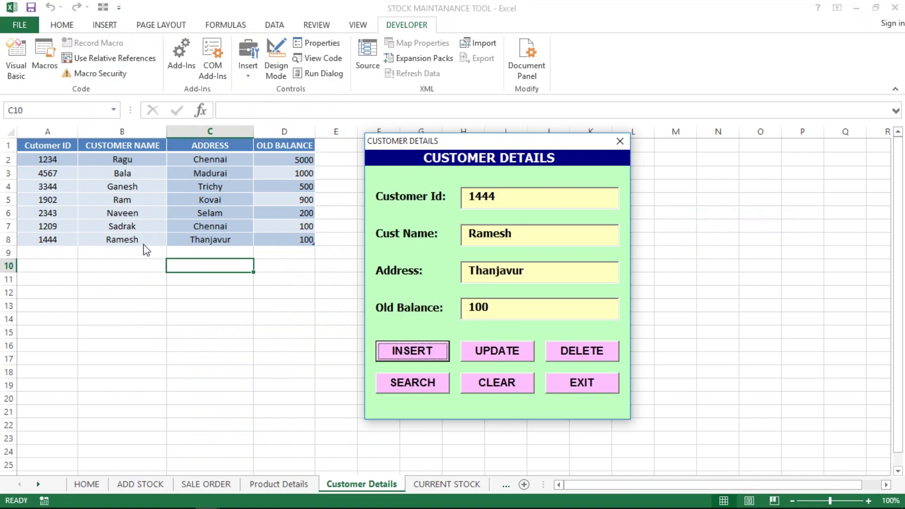
key("alt+F11")
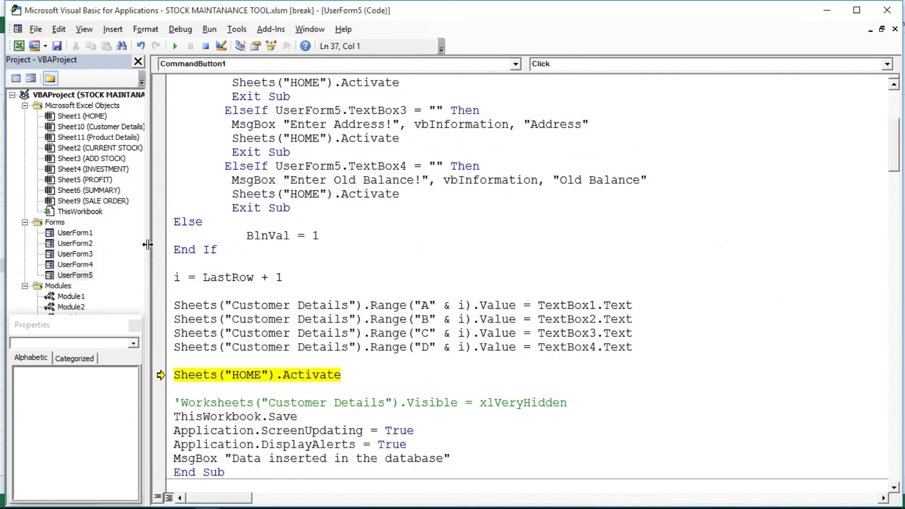
key("F8")
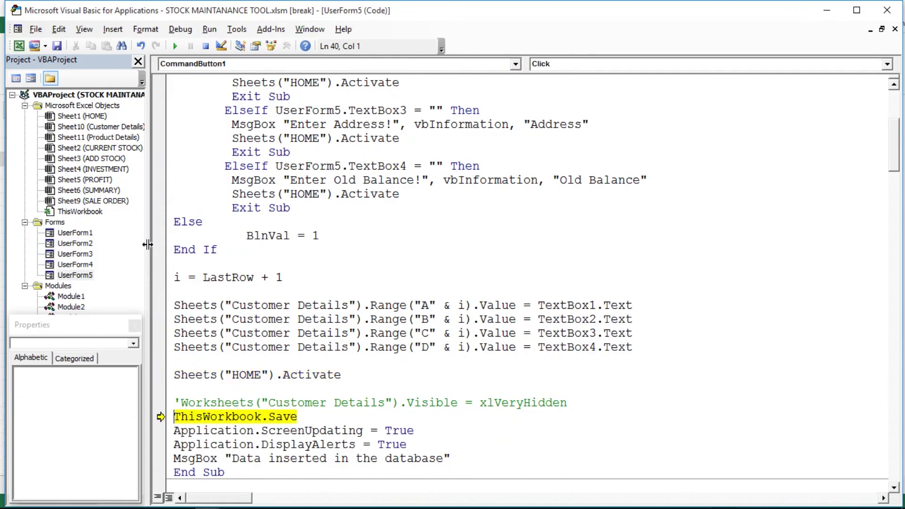
key("F8")
key("F8")
key("F8")
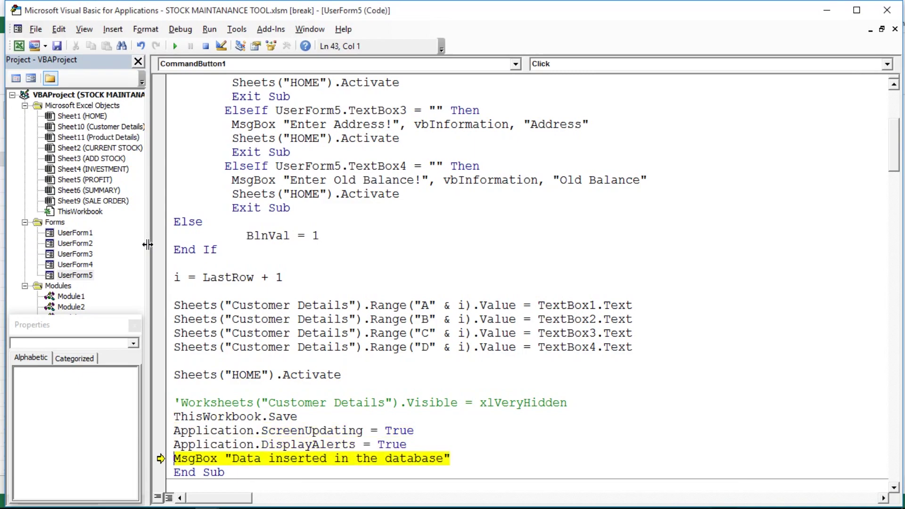
key("F8")
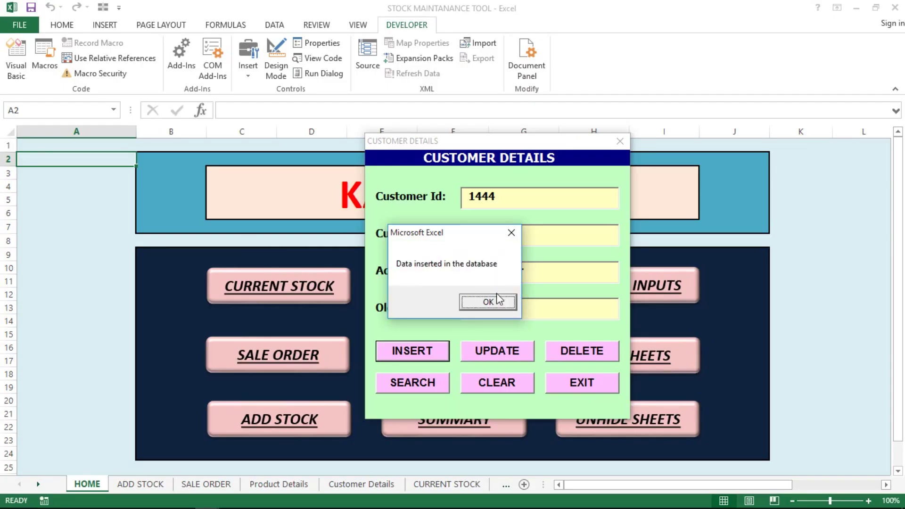
left_click(496, 306)
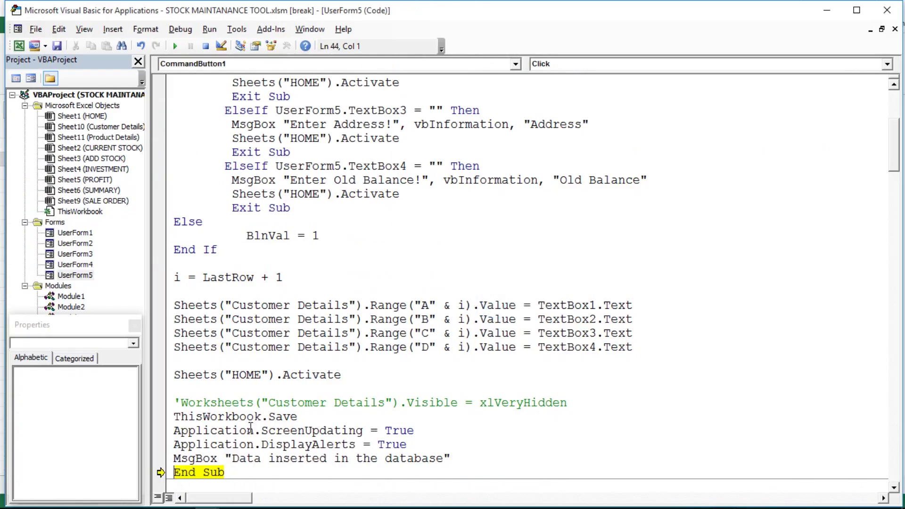
- Let the insert routine finish running and return to the code editor
key("F8")
key("alt+F11")
key("F8")
key("alt+Tab")
left_click(341, 402)
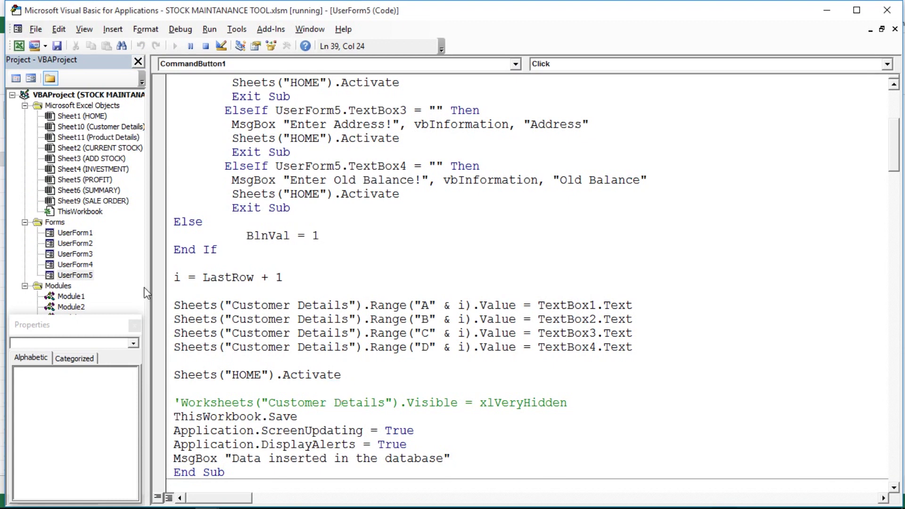
- Run the Customer Details form from its design, close it, and reopen the insert code
double_click(76, 275)
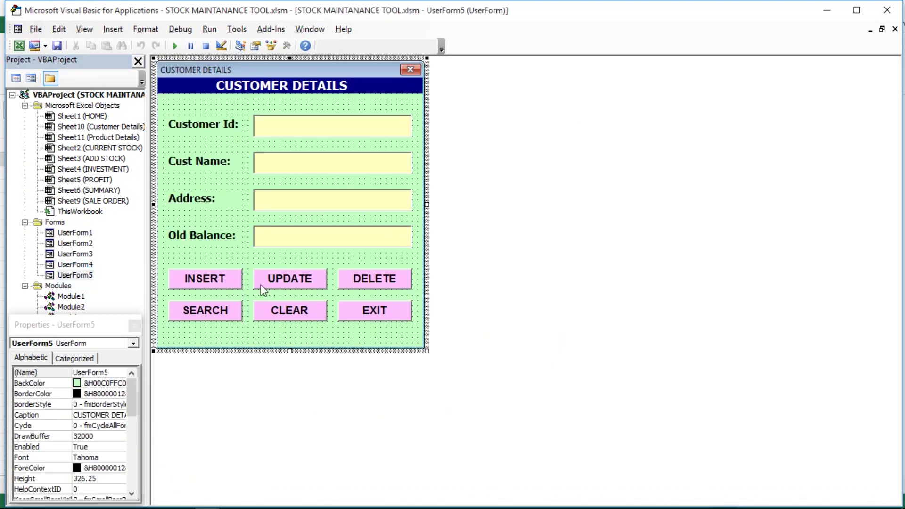
left_click(175, 45)
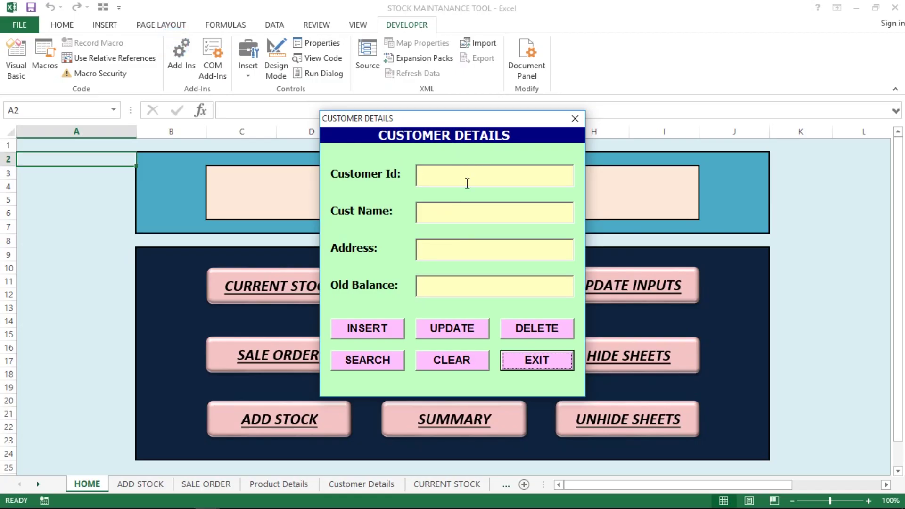
left_click(577, 123)
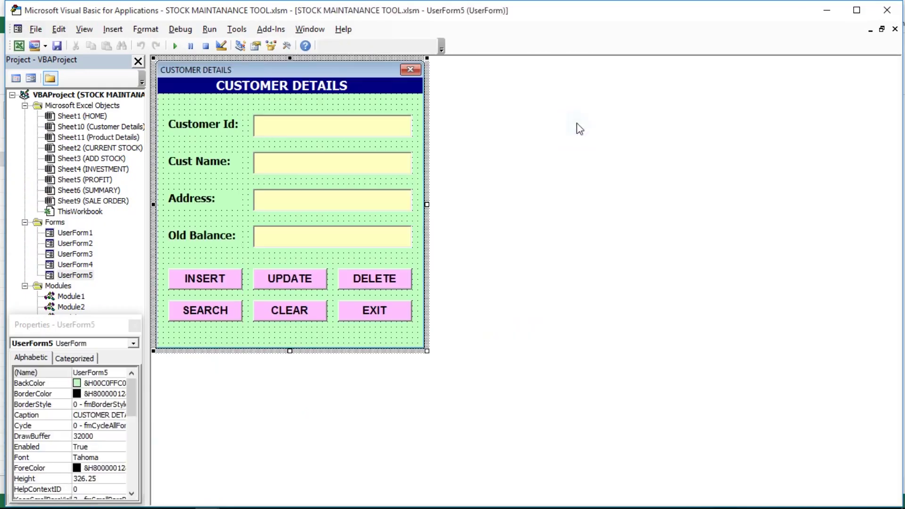
key("alt+F11")
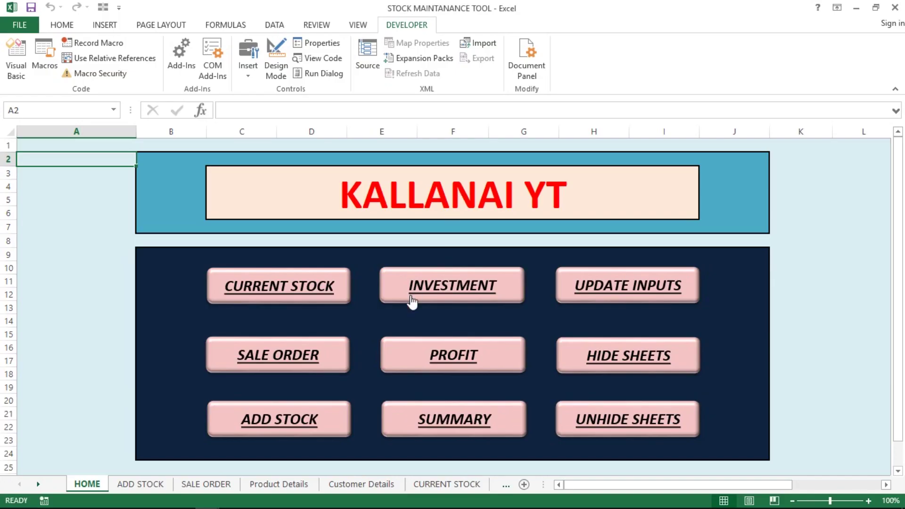
left_click(17, 56)
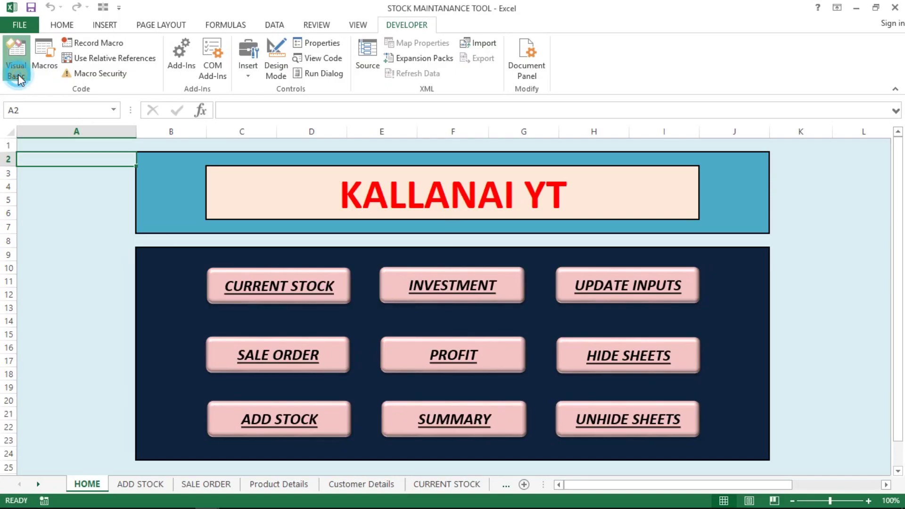
double_click(215, 278)
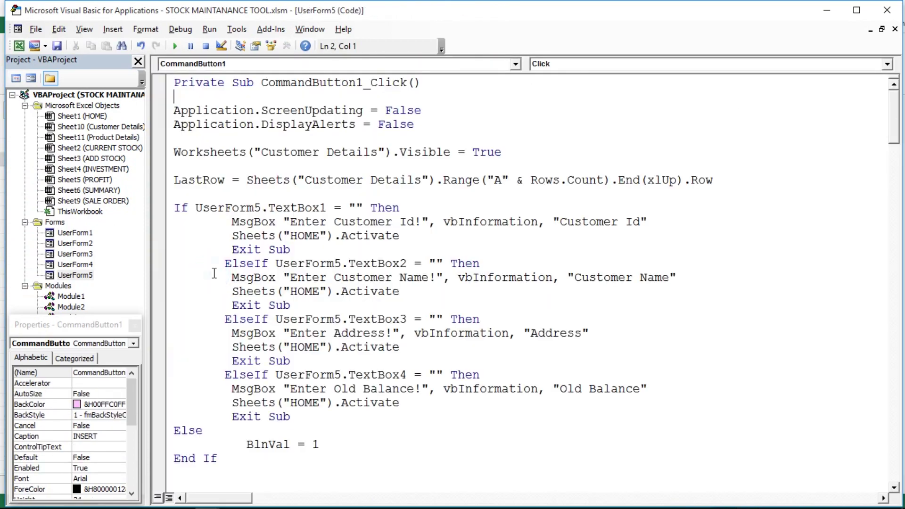
- Submit the form with empty fields, dismiss the Enter Customer Id! warning, and reset the run
key("F5")
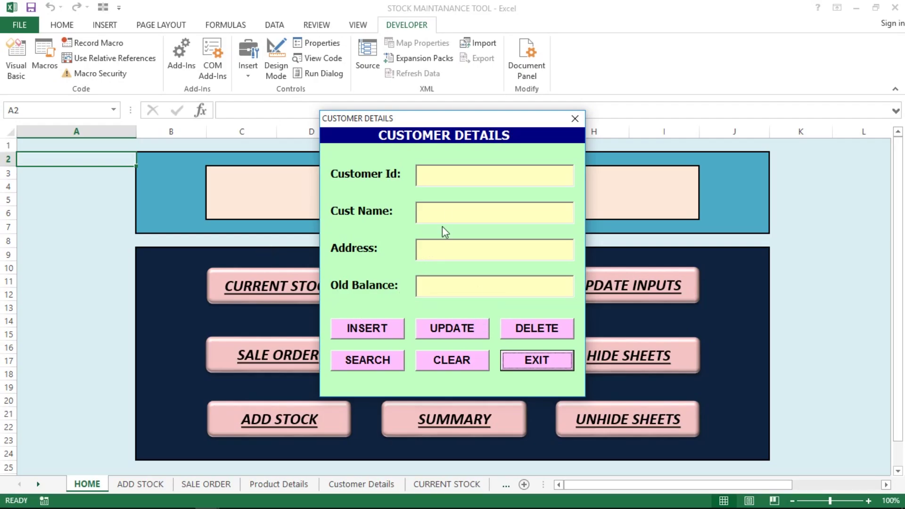
left_click(373, 328)
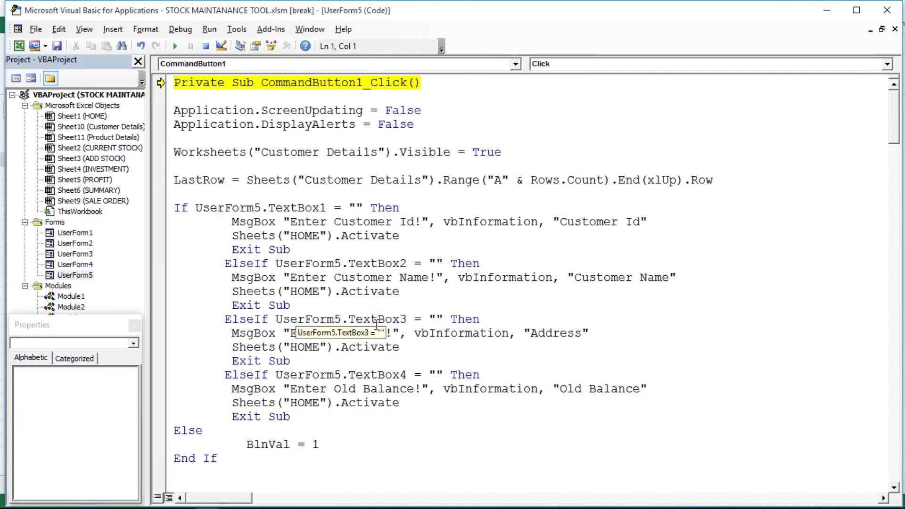
left_click(373, 291)
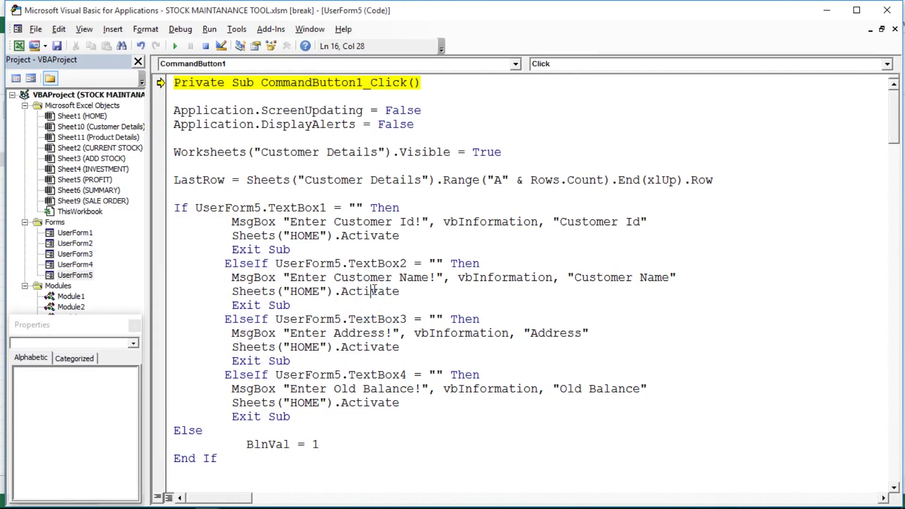
key("F8")
key("F8")
key("F8")
key("F8")
key("F8")
key("F8")
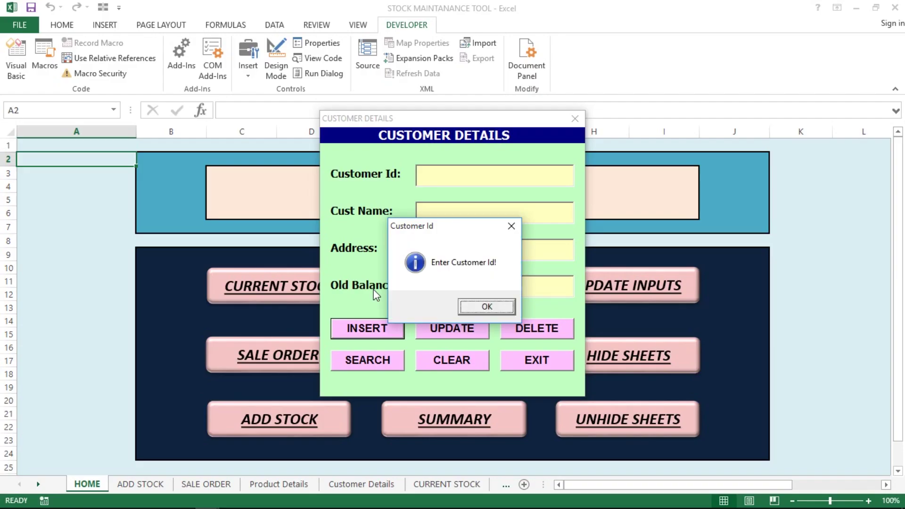
left_click(482, 306)
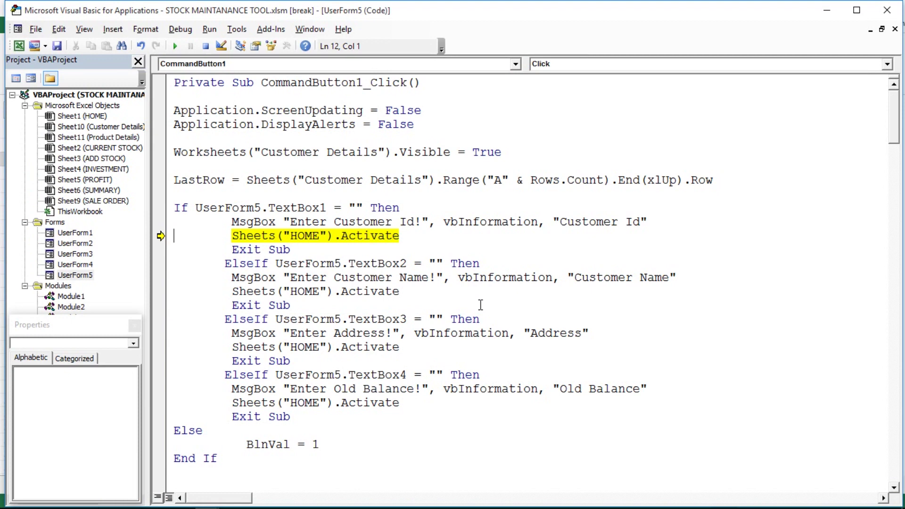
left_click(205, 46)
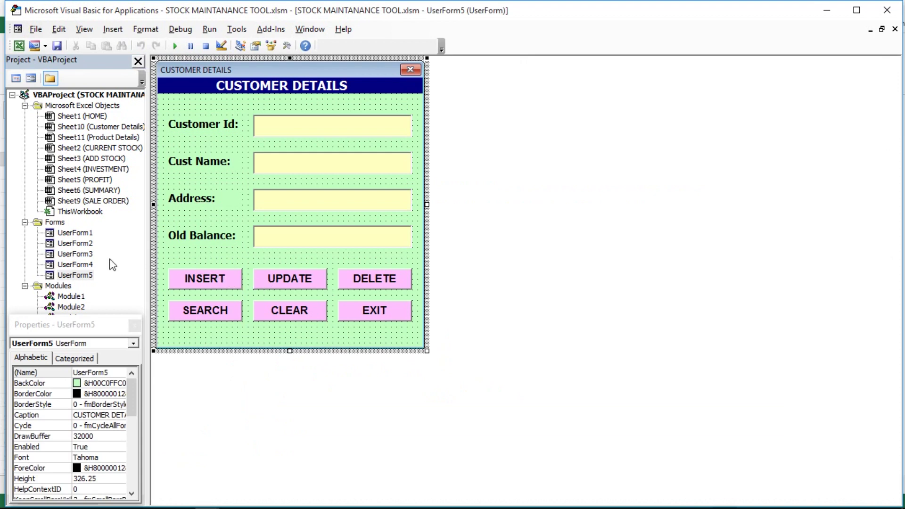
double_click(87, 278)
left_click(277, 280)
double_click(277, 279)
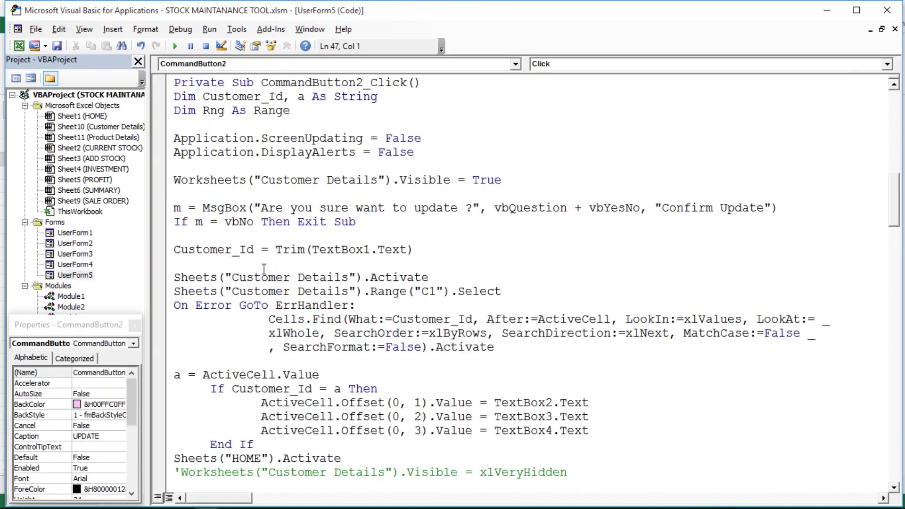
left_click(264, 268)
key("F5")
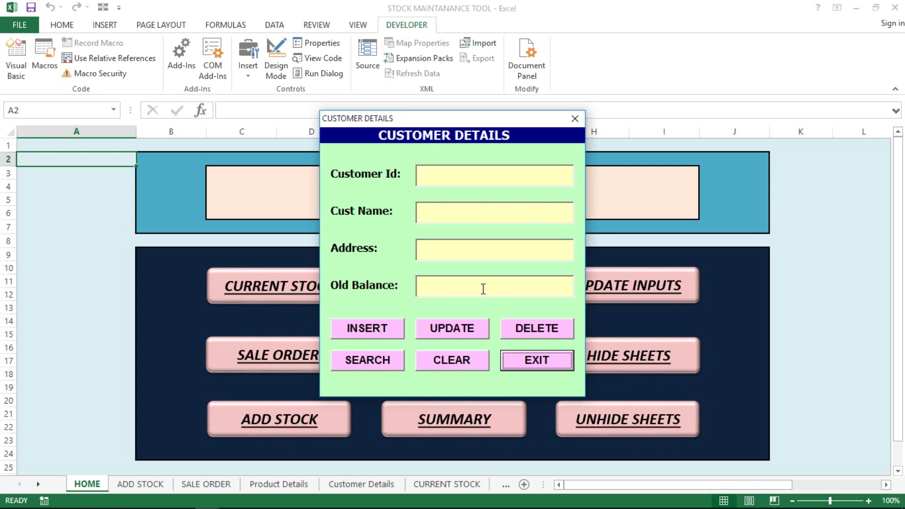
left_click(454, 181)
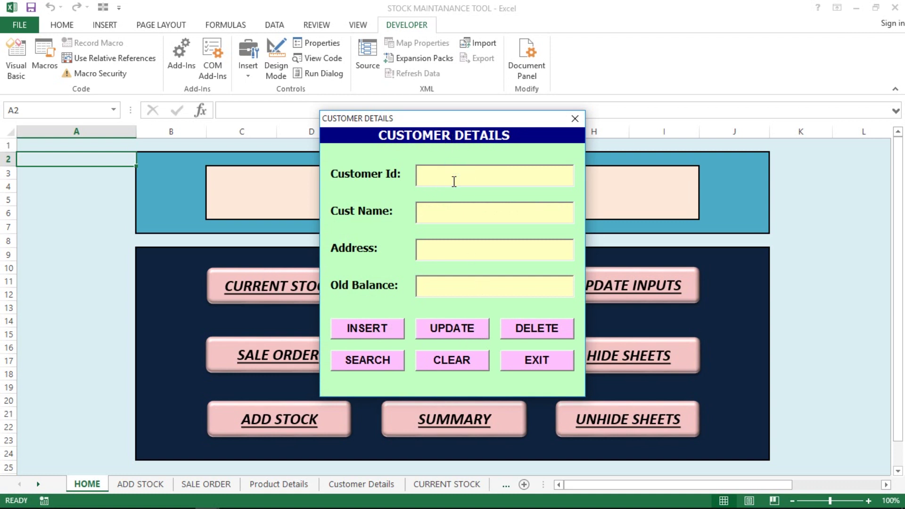
type("1444")
left_click(571, 124)
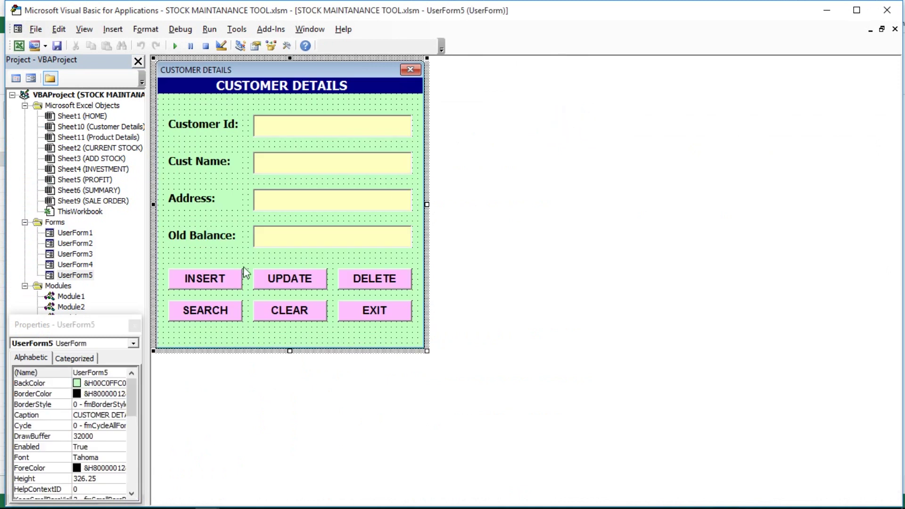
- Run the Customer Details form and search for Customer Id 1444
double_click(206, 316)
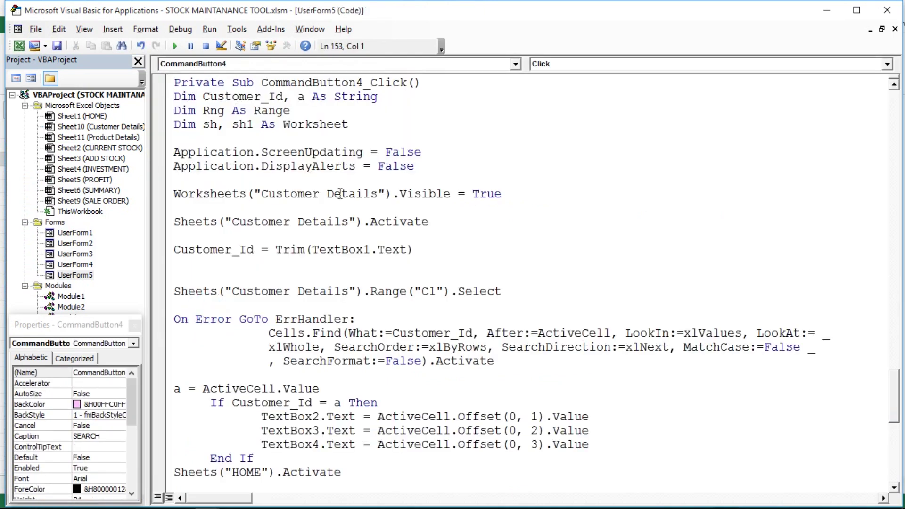
left_click(371, 175)
key("F5")
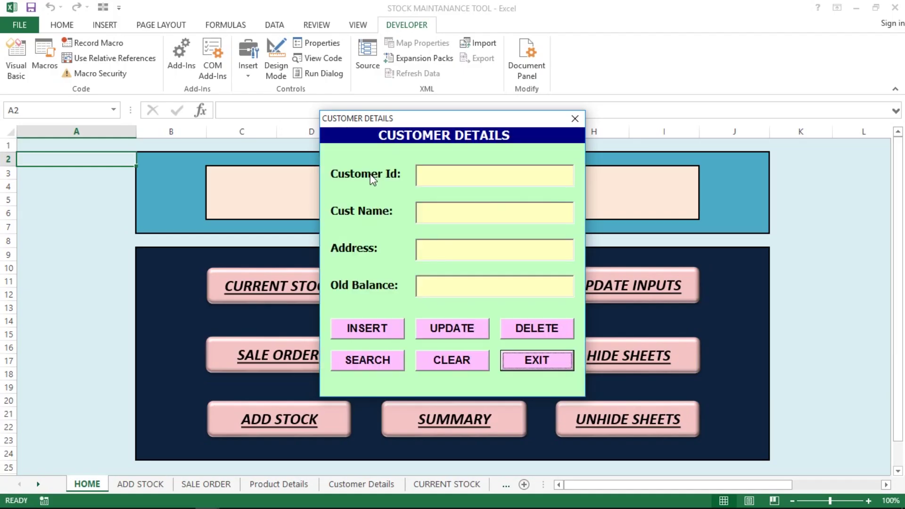
left_click(430, 172)
type("1")
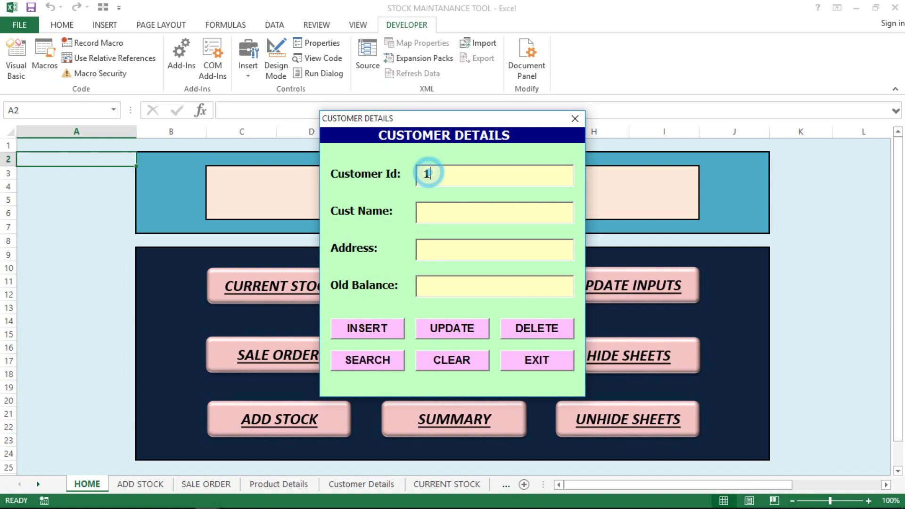
type("444")
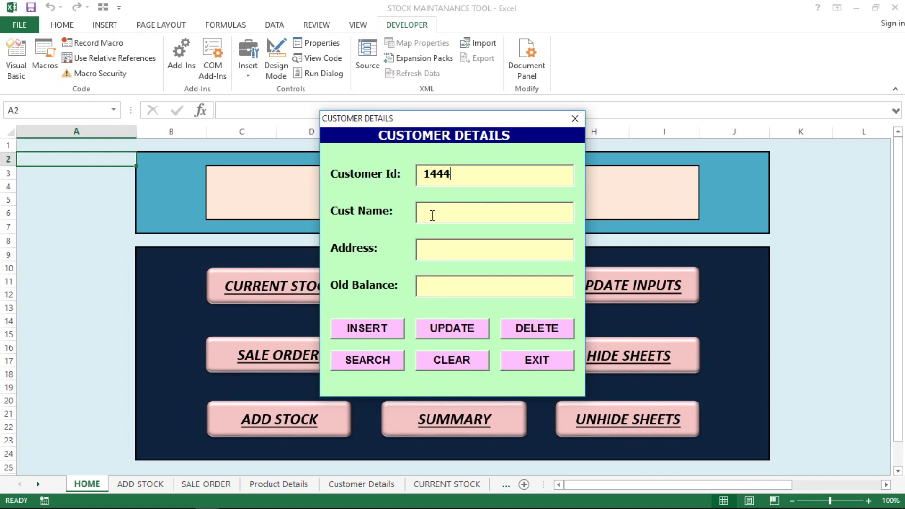
left_click(439, 210)
left_click(370, 358)
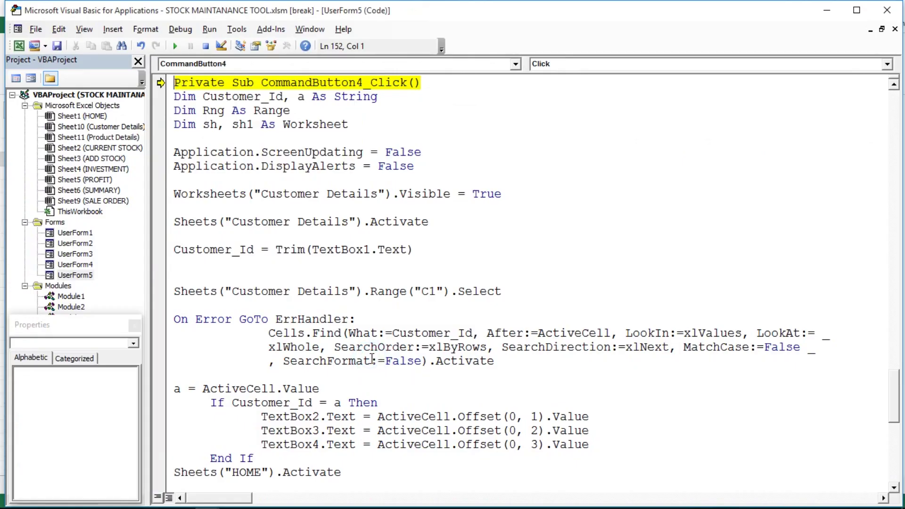
- Step through the search setup and Cells.Find, inspecting the Trim call and Customer_Id value
left_click(373, 208)
key("F8")
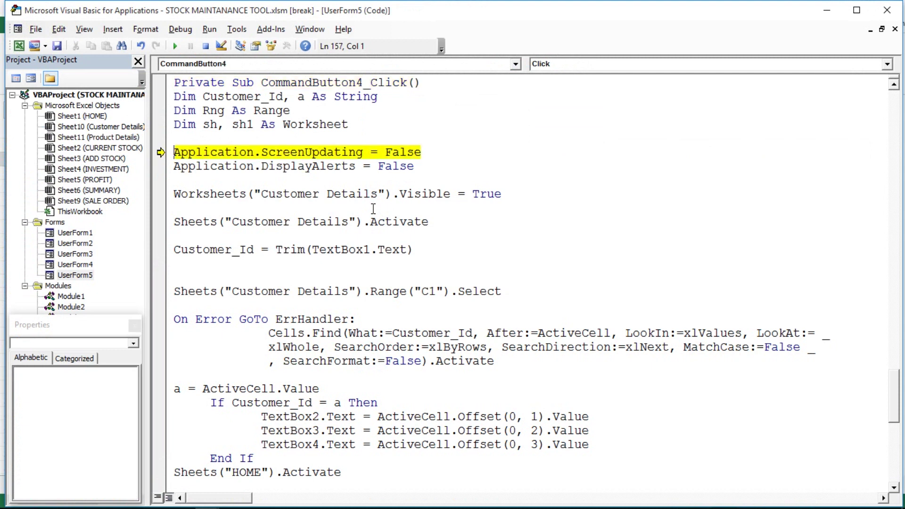
key("F8")
key("F8")
key("F8")
key("F8")
key("F8")
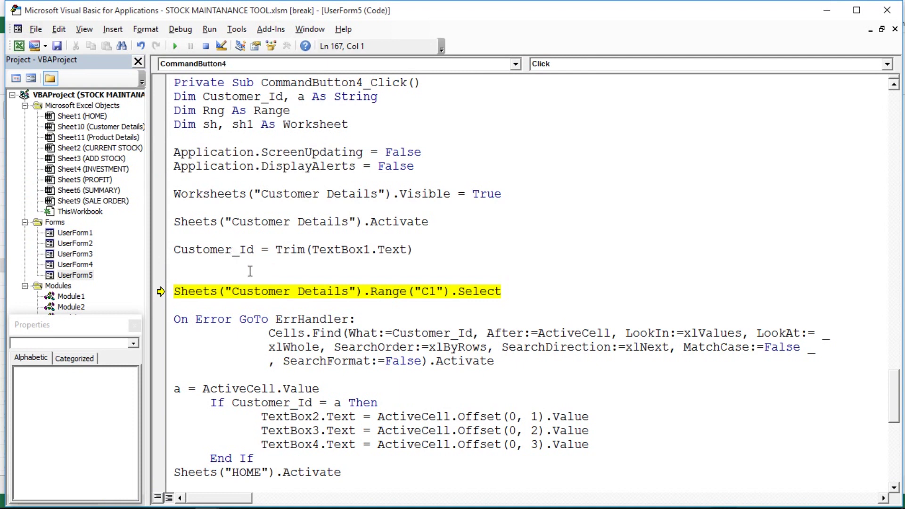
left_click(276, 250)
double_click(298, 250)
left_click(300, 250)
left_click(298, 250)
left_click(299, 282)
key("F8")
key("F8")
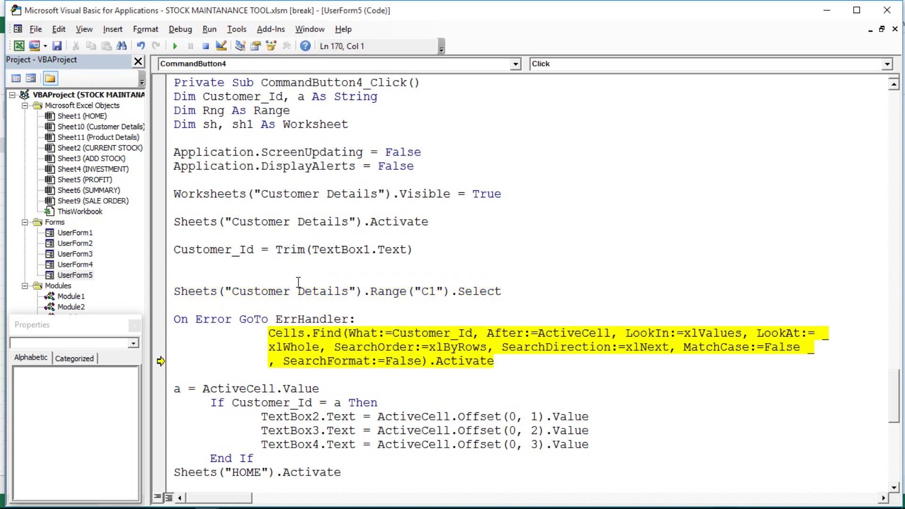
double_click(423, 333)
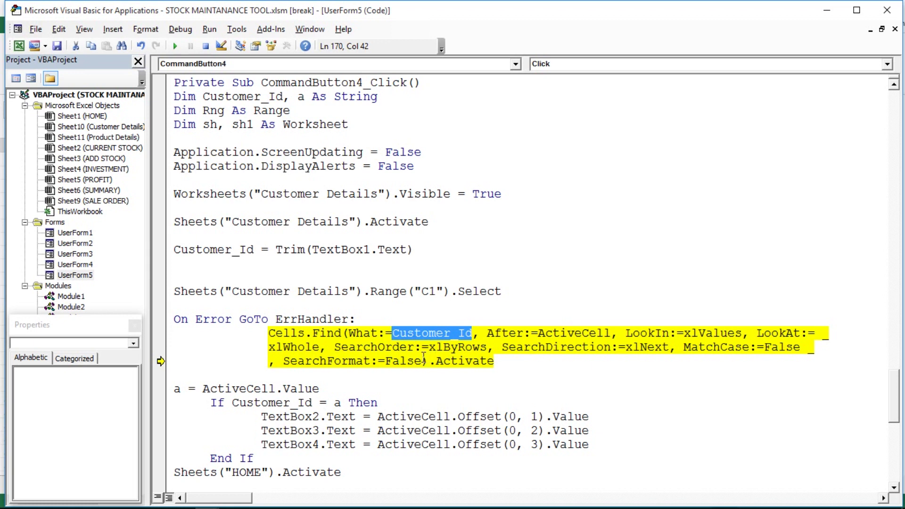
key("F8")
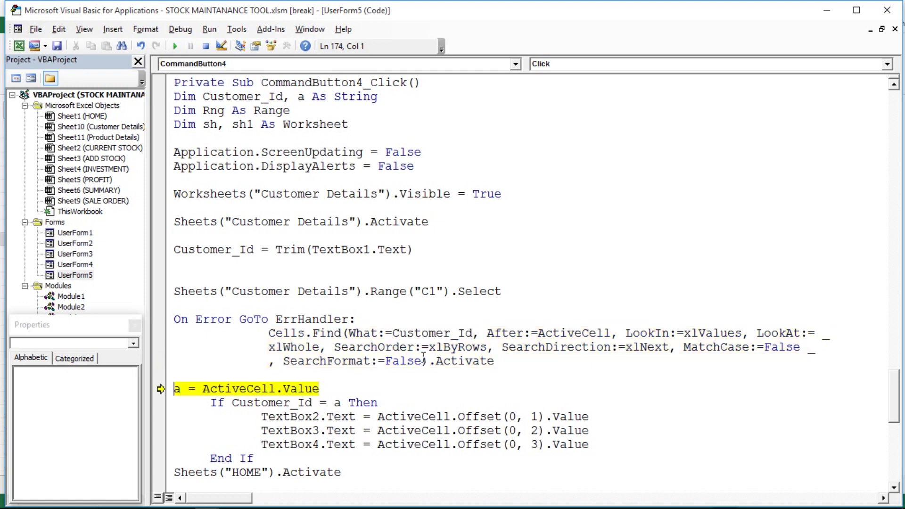
key("F8")
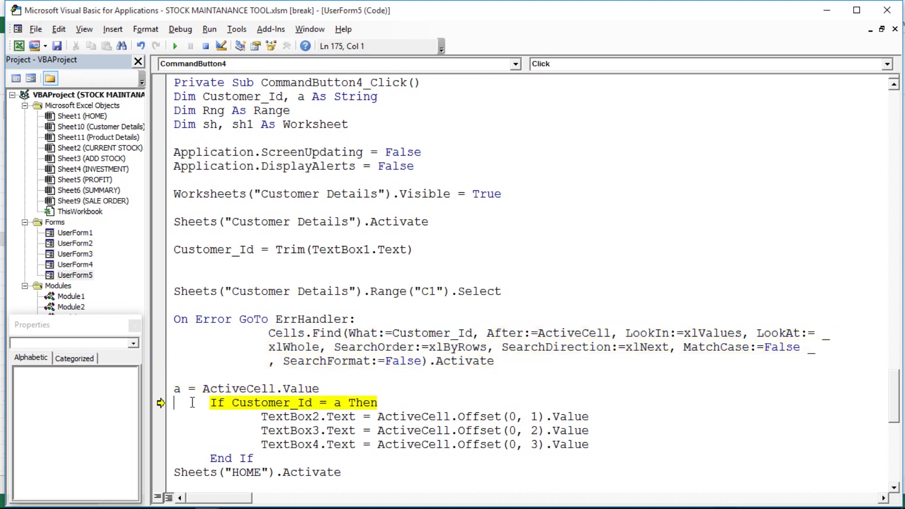
- Step on to the address assignment, checking the found row and form fields in Excel
mouse_move(177, 389)
key("alt+F11")
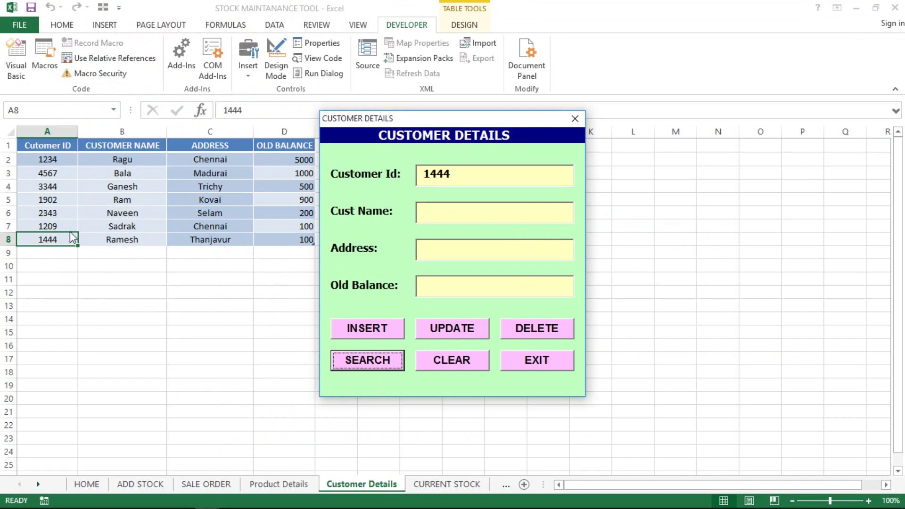
key("alt+Tab")
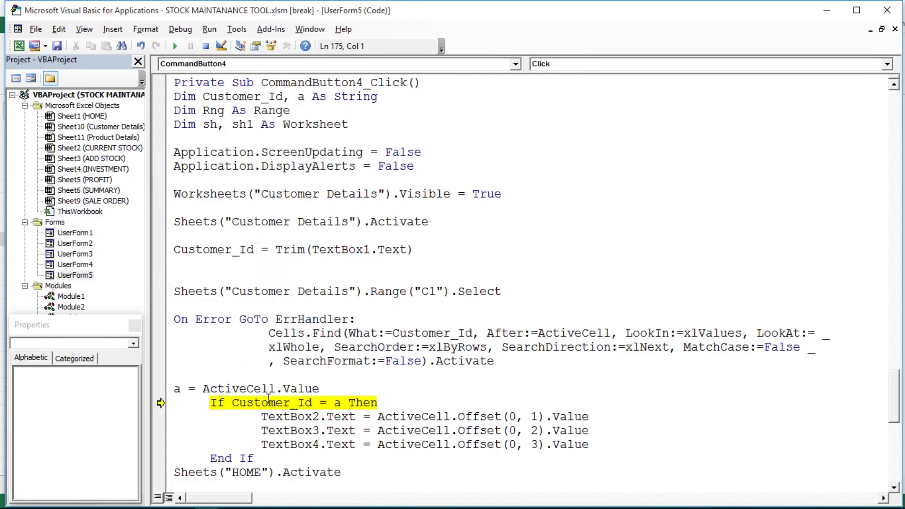
mouse_move(337, 403)
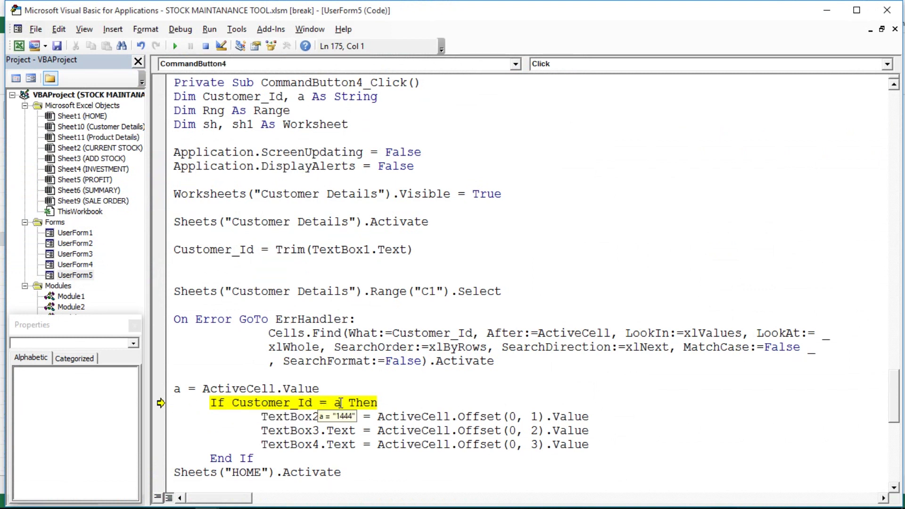
key("F8")
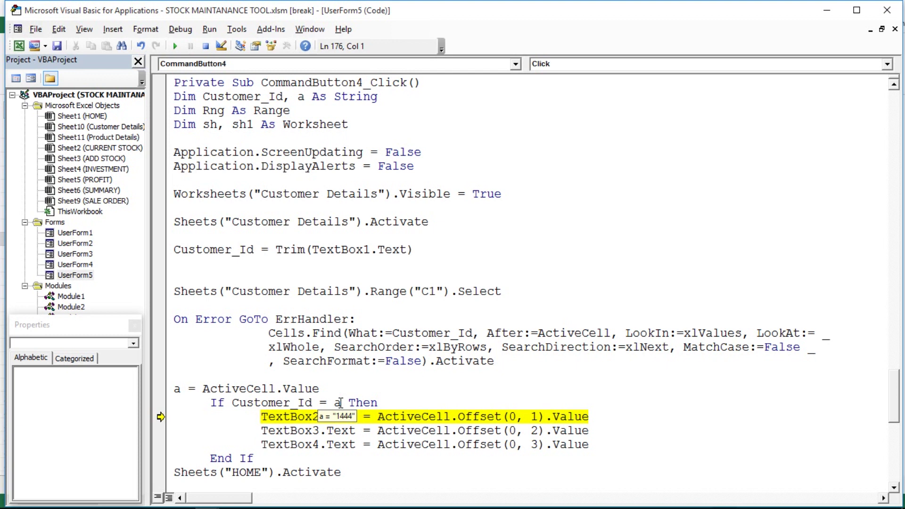
key("F8")
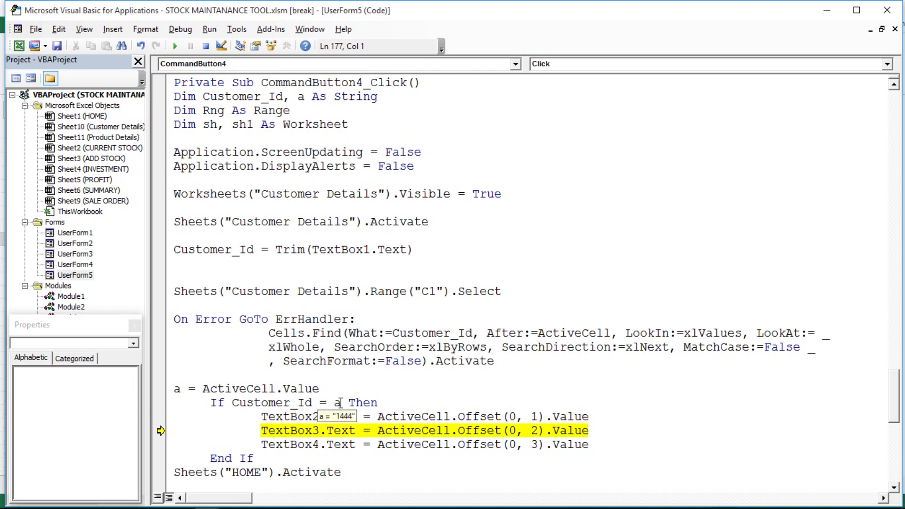
key("alt+F11")
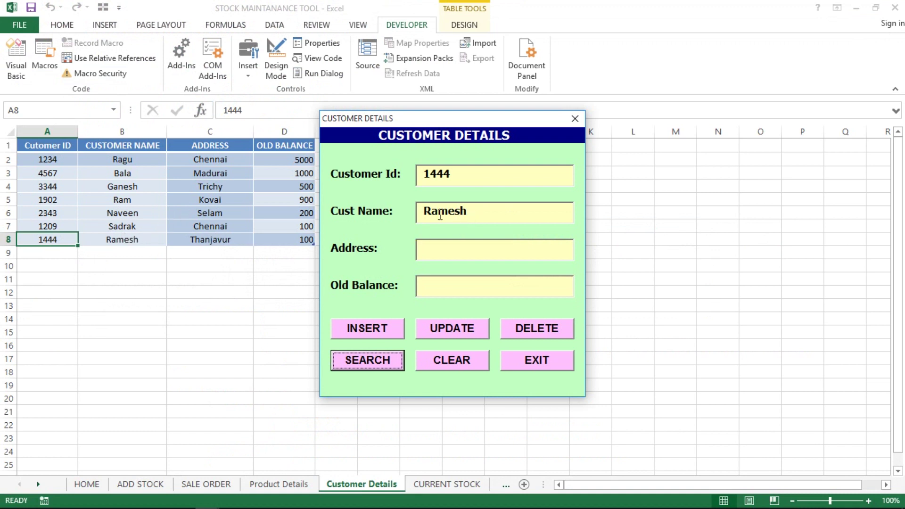
key("alt+F11")
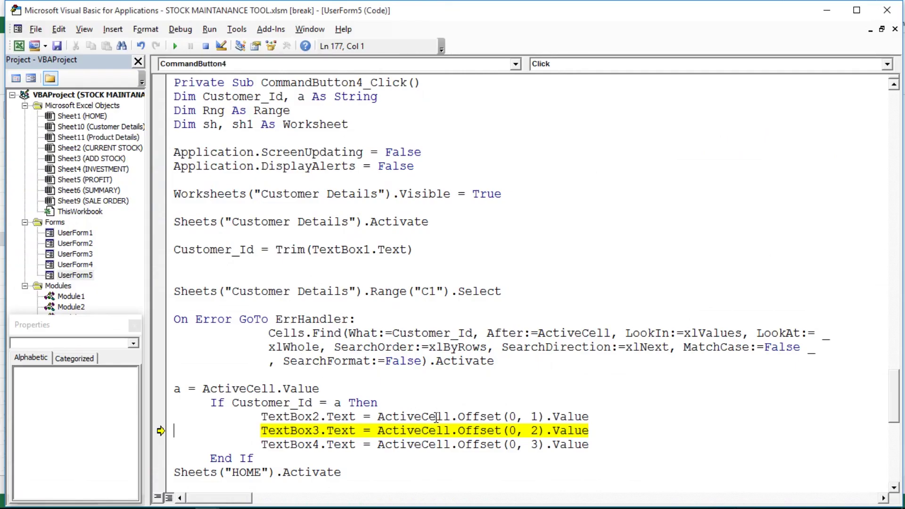
key("alt+F11")
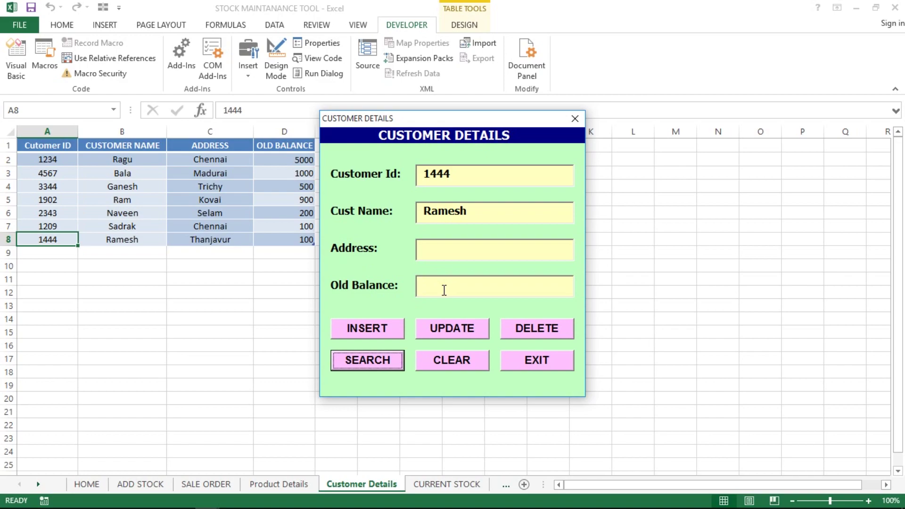
key("alt+F11")
- Finish the search so the form shows the address and old balance 100, then exit the form
left_click(400, 430)
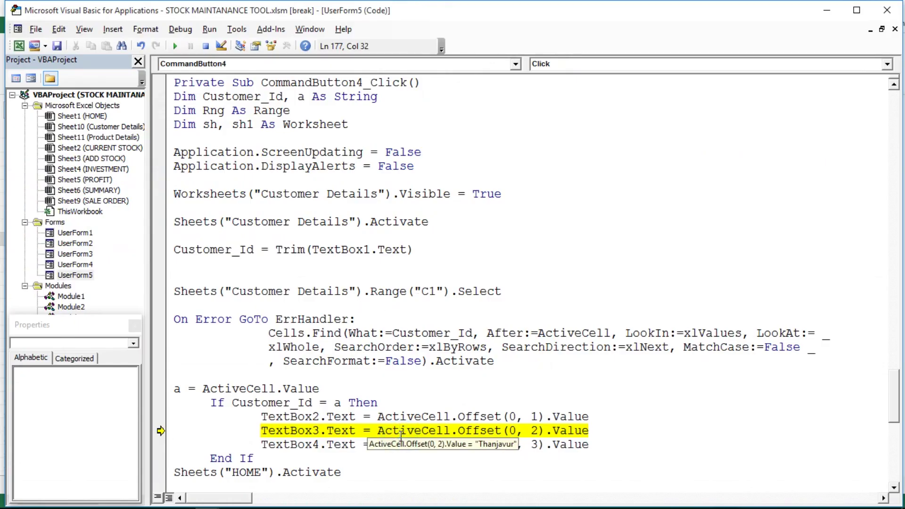
key("F8")
key("F8")
key("F8")
key("F8")
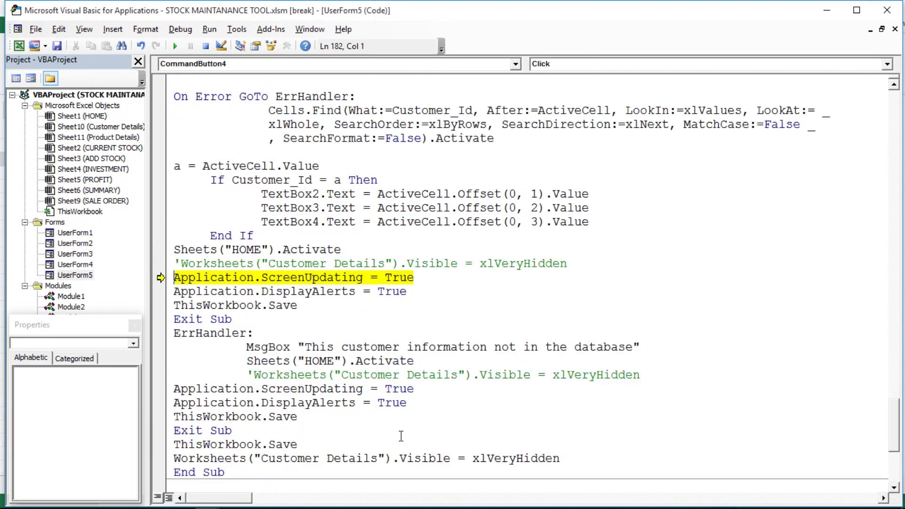
key("F8")
key("F8")
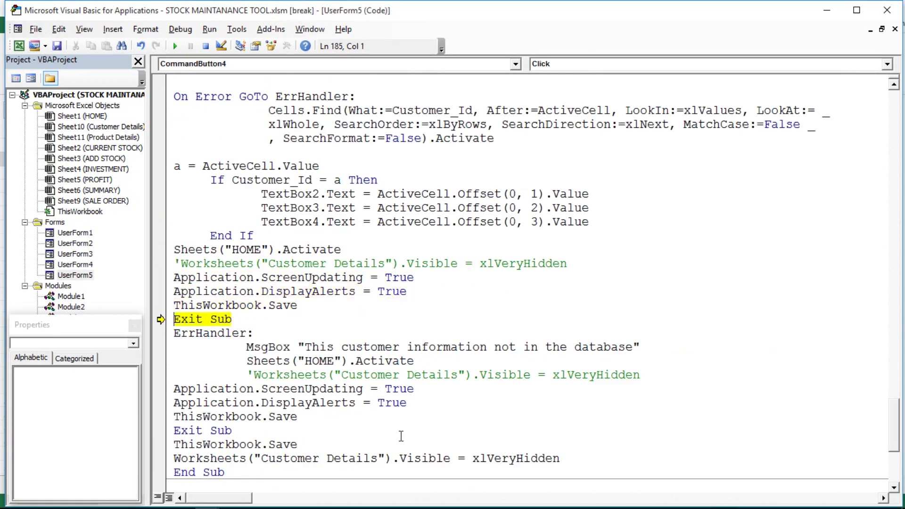
key("F5")
key("alt+Tab")
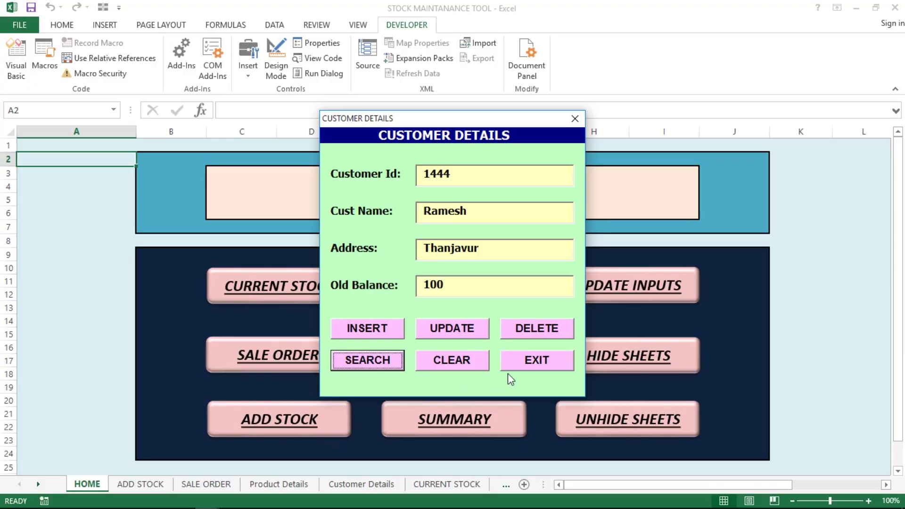
left_click(536, 360)
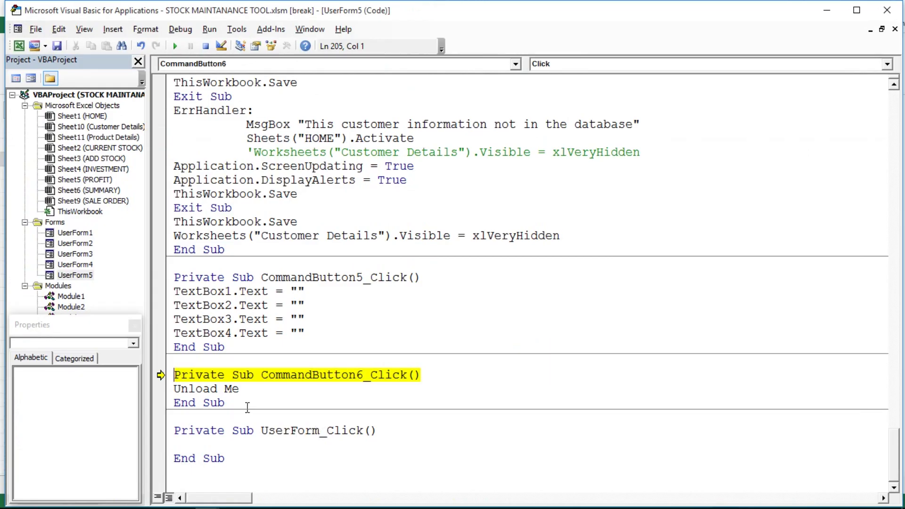
- Step through Unload Me to close the form and check customer row 8 on Customer Details
key("F8")
key("F8")
key("F8")
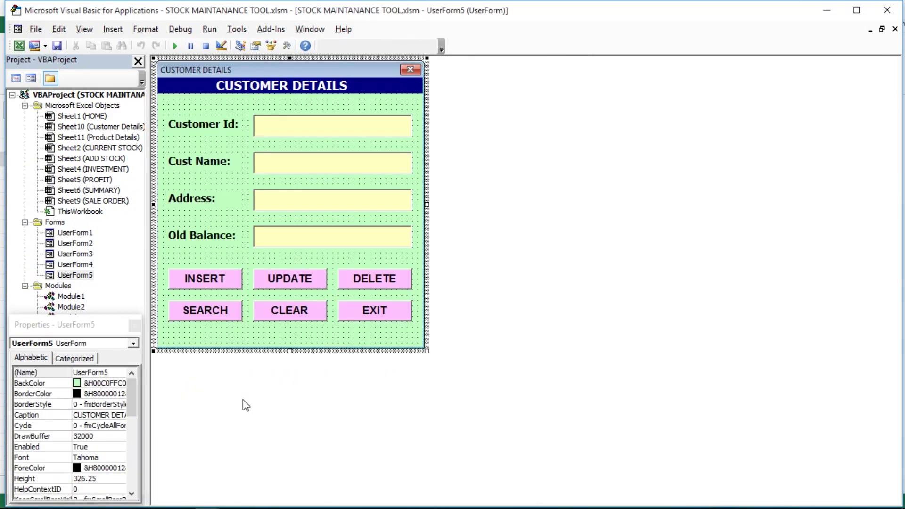
key("alt+Tab")
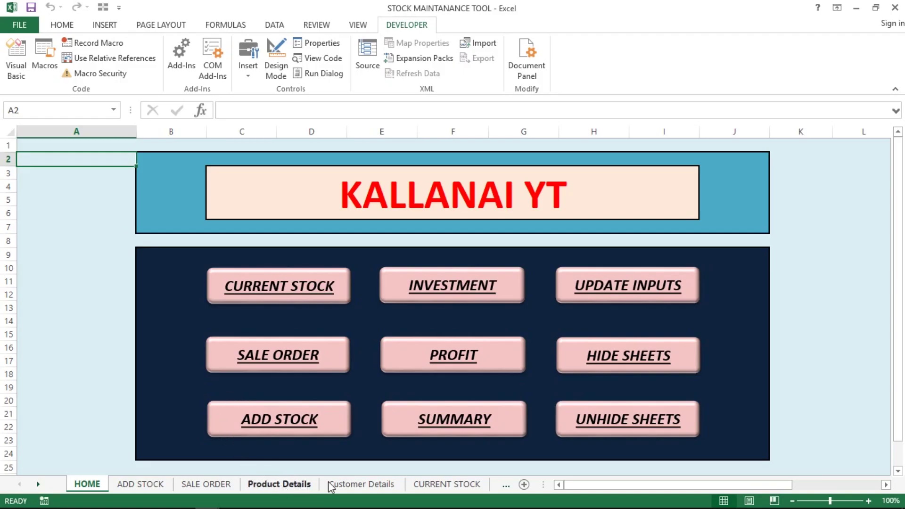
left_click(347, 485)
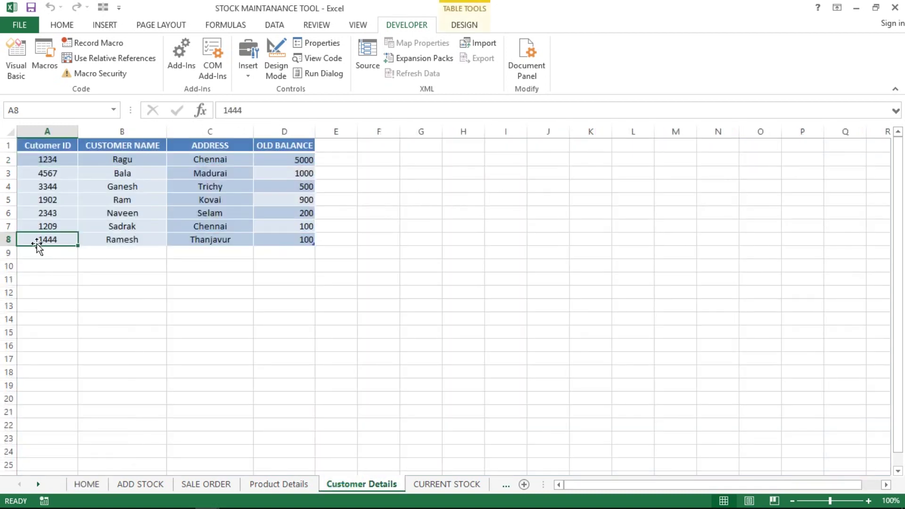
left_click(6, 240)
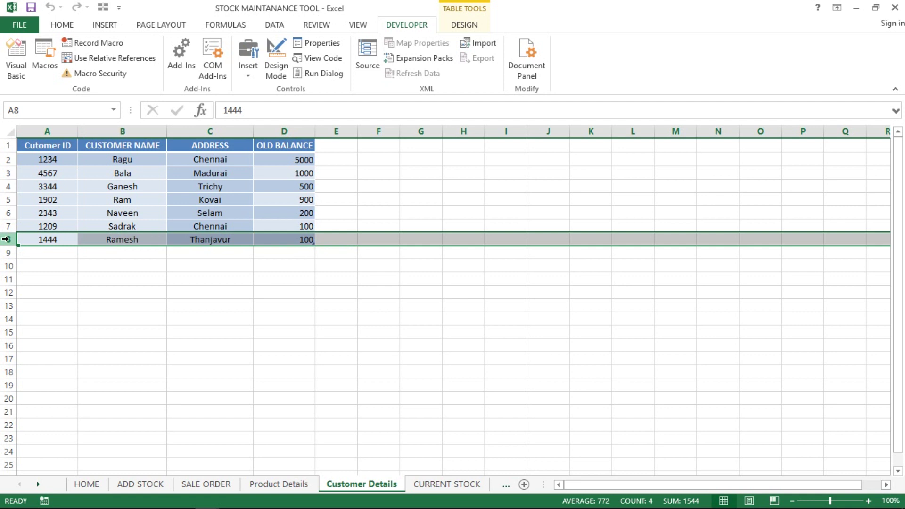
left_click(90, 251)
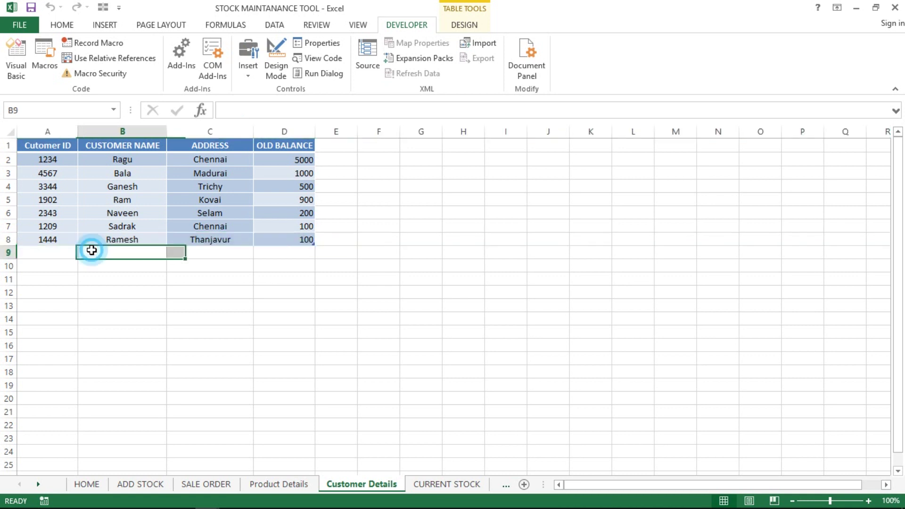
- Check the old balance in D8, then bring up the UPDATE button's CommandButton2_Click code
key("alt+F11")
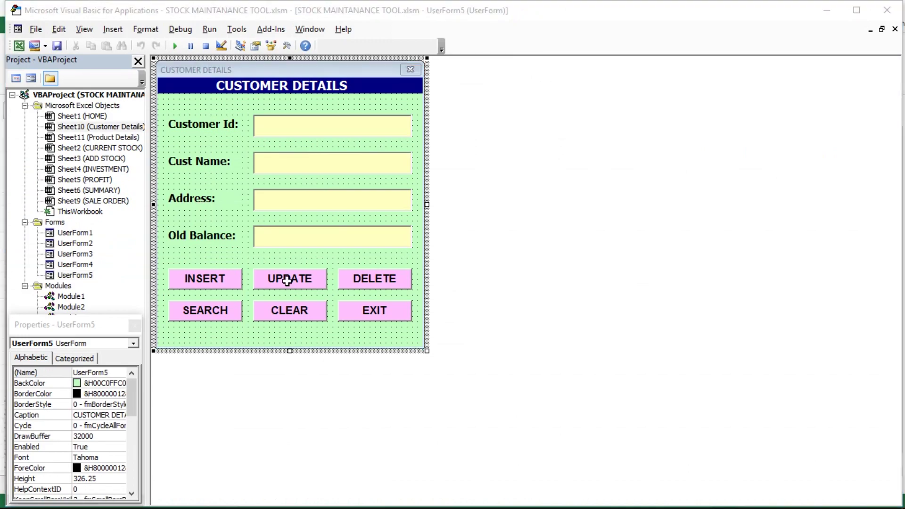
key("alt+F11")
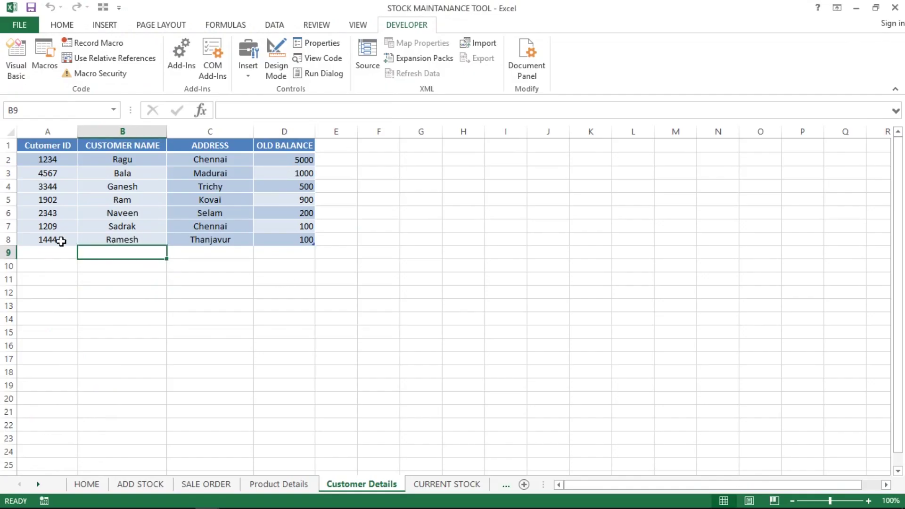
left_click(304, 238)
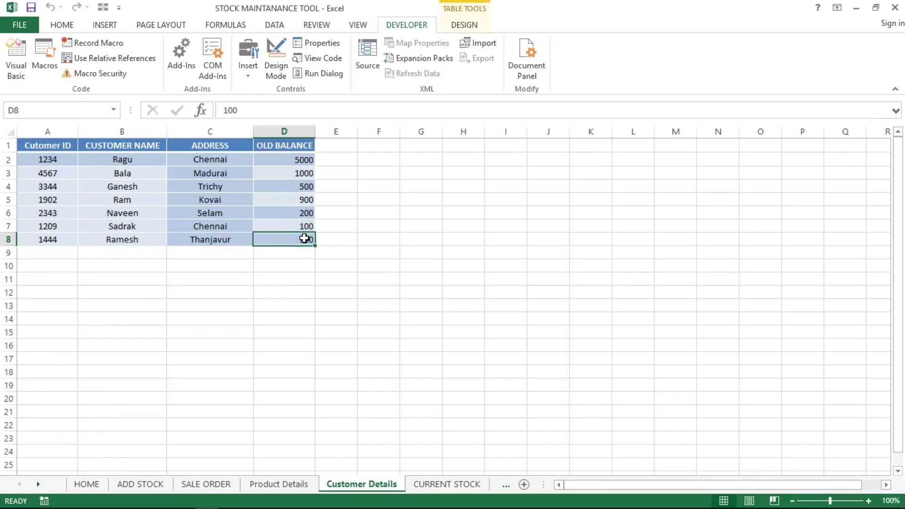
key("alt+F11")
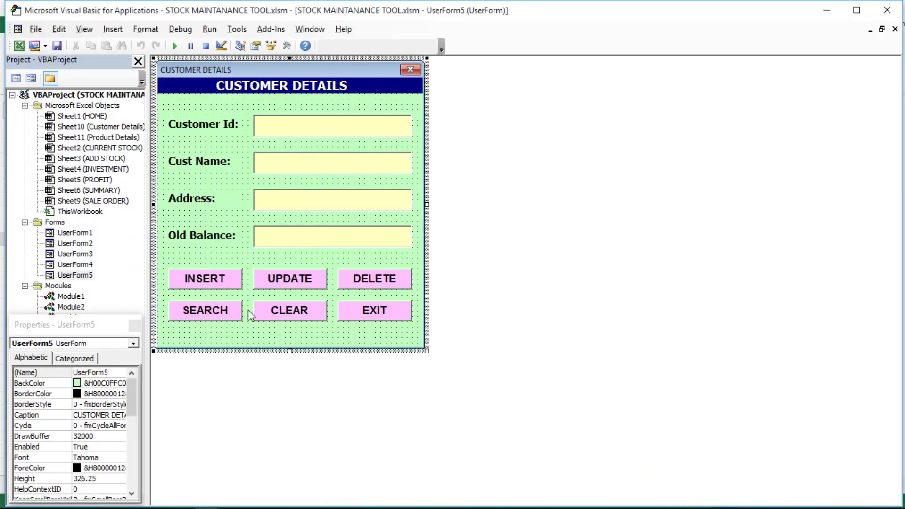
left_click(282, 285)
double_click(281, 286)
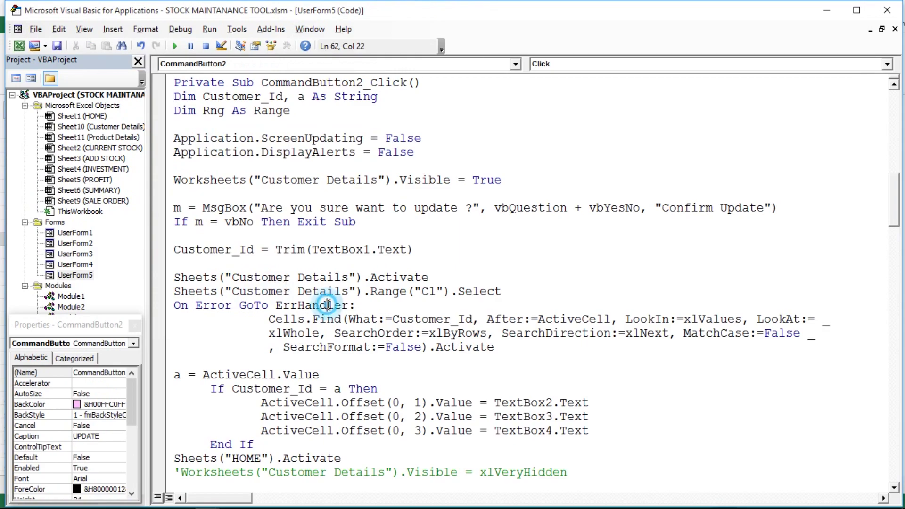
- Search Customer Id 1444 again and step down to the old balance assignment
key("F5")
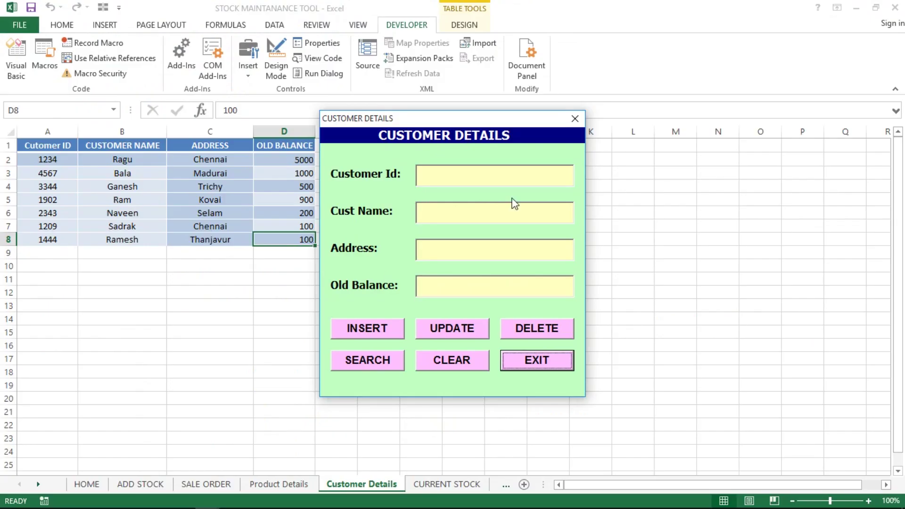
left_click(500, 178)
type("1")
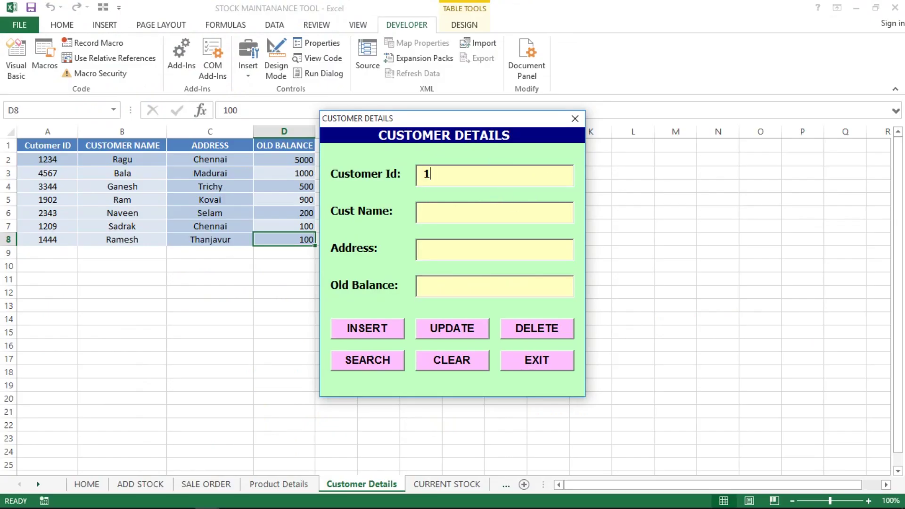
type("444")
left_click(389, 362)
left_click(305, 182)
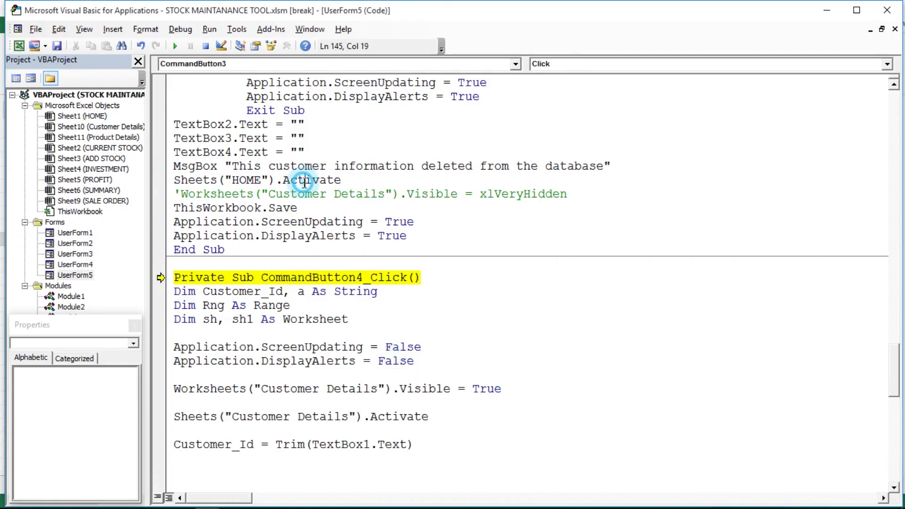
left_click(292, 286)
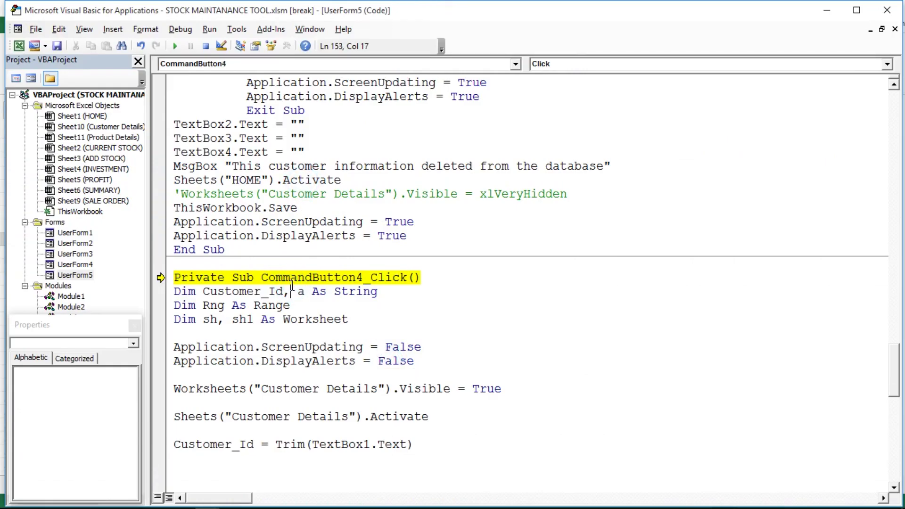
key("F8")
key("F8")
key("F8")
key("F8")
key("F8")
key("F8")
key("F8")
key("F8")
key("F8")
key("F8")
key("F8")
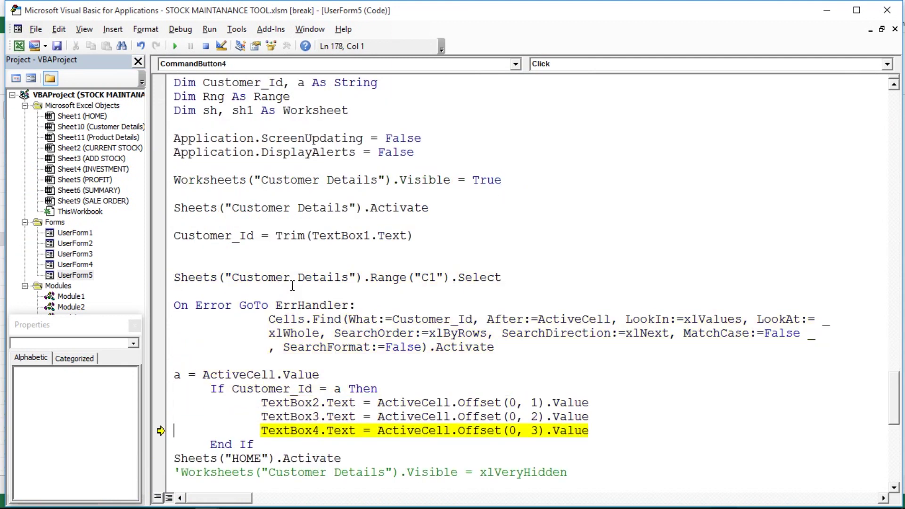
key("F8")
key("F8")
key("F8")
key("F8")
key("F8")
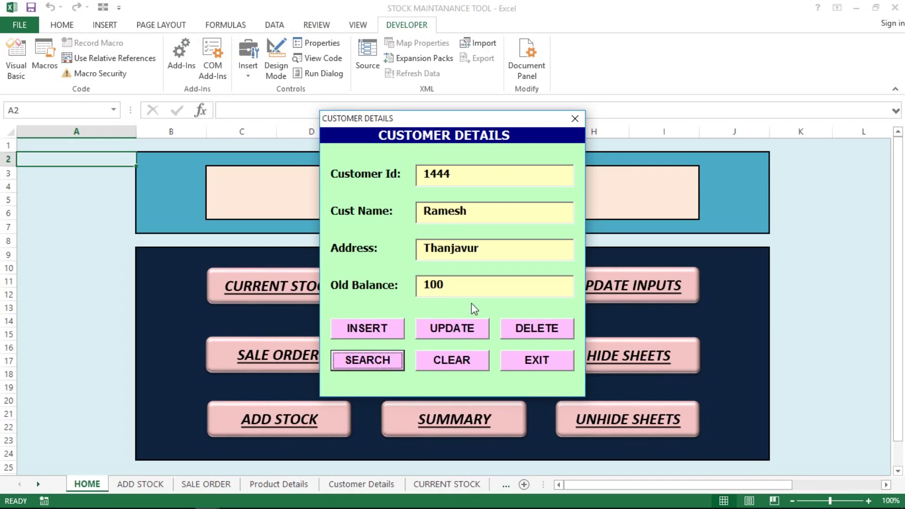
- Change the Old Balance to 1500, submit the update and confirm the prompt
left_click(473, 290)
key("BackSpace")
key("BackSpace")
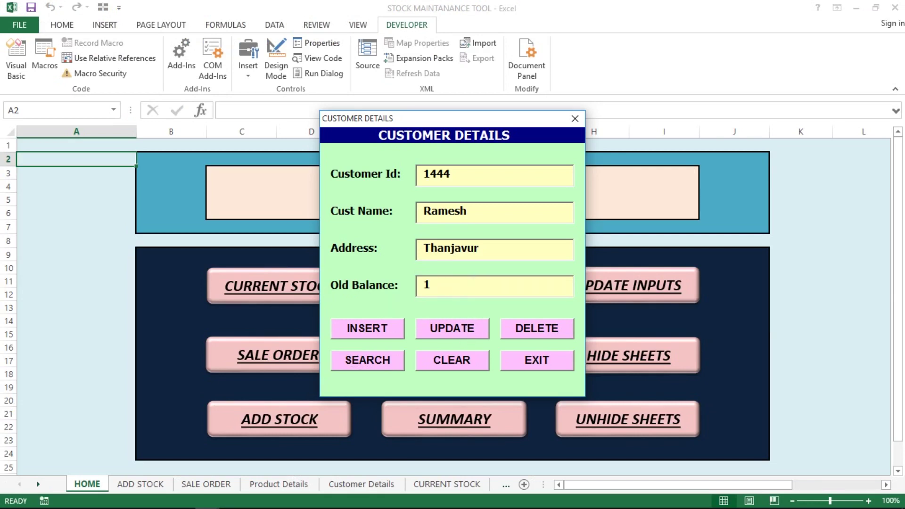
type("500")
left_click(464, 330)
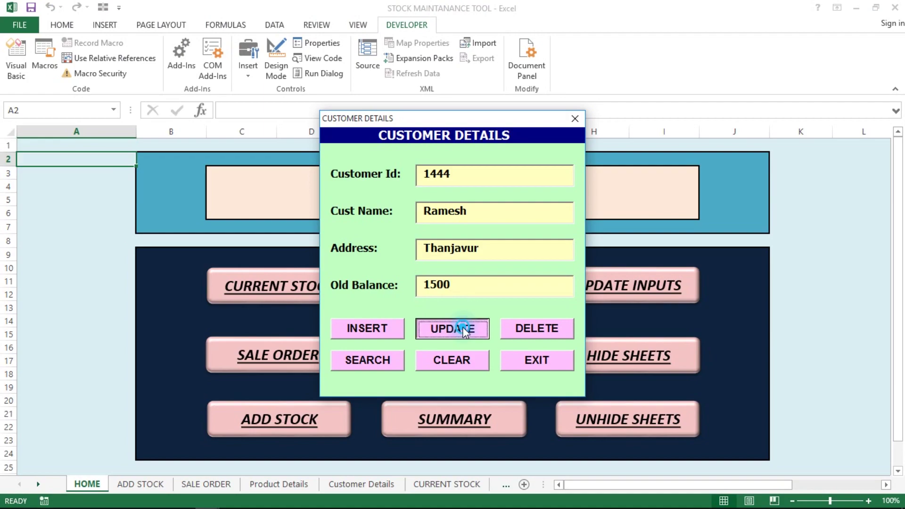
key("F8")
key("F8")
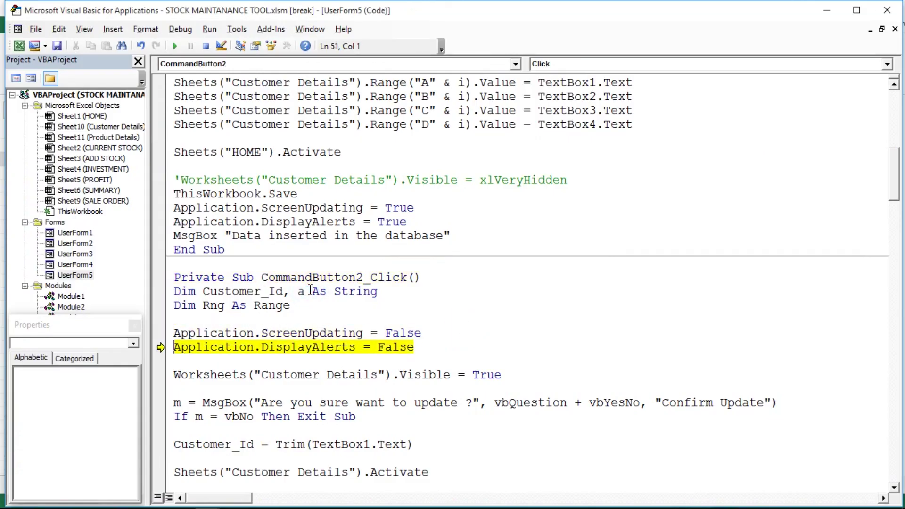
key("F8")
key("F8")
key("F8")
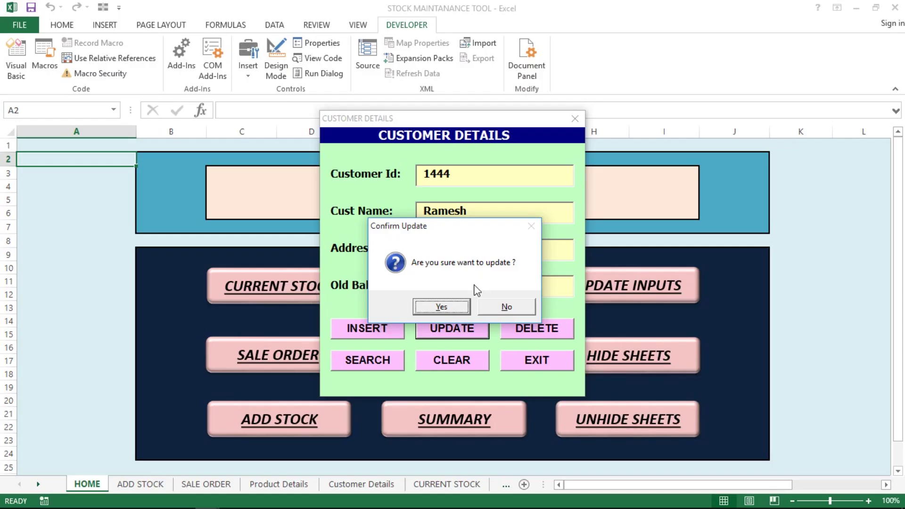
left_click(443, 307)
- Step the update routine through the customer lookup to the line writing the balance
key("F8")
key("F8")
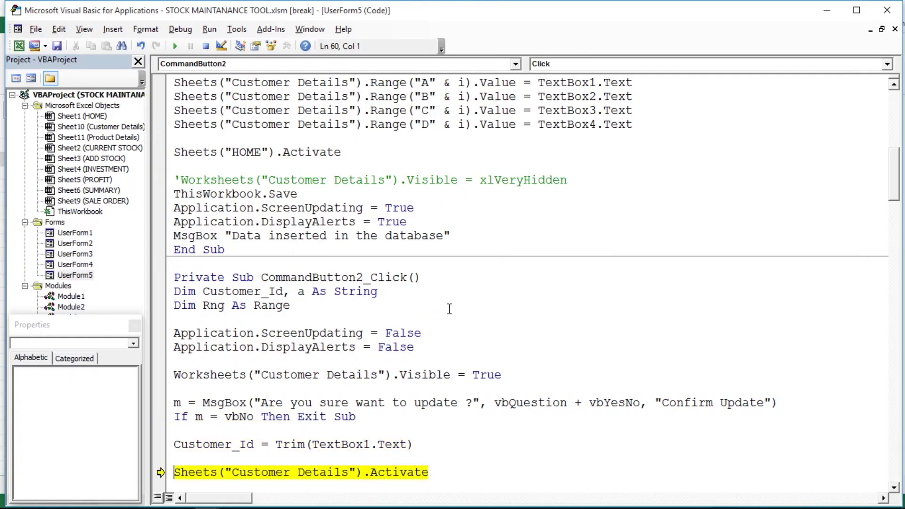
key("F8")
key("F8")
key("F8")
key("F8")
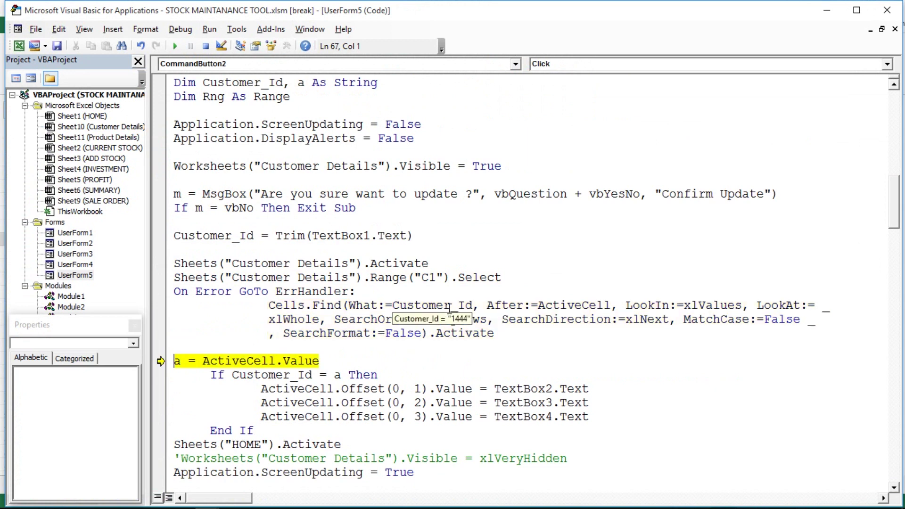
key("F8")
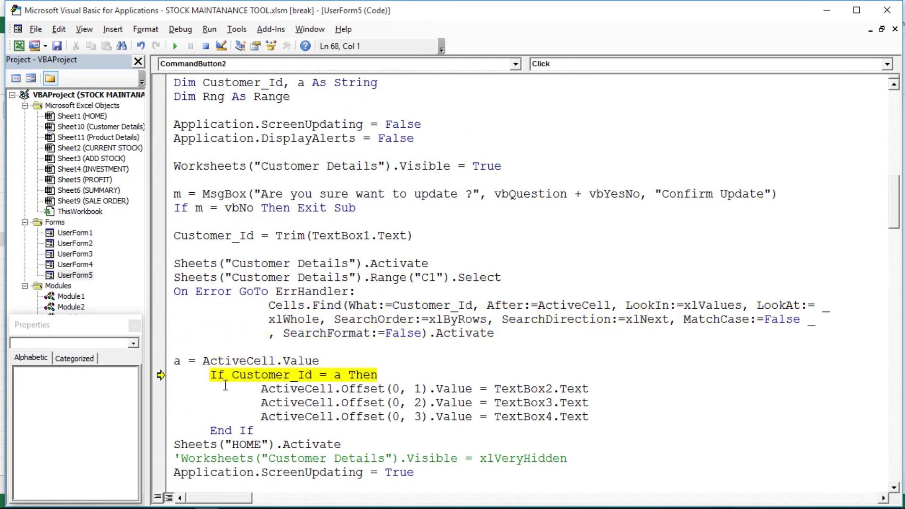
key("F8")
key("F8")
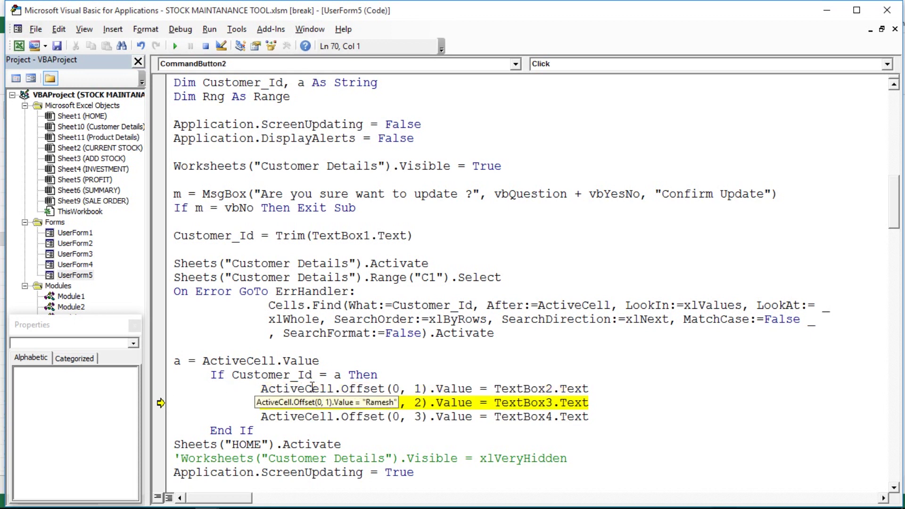
key("F5")
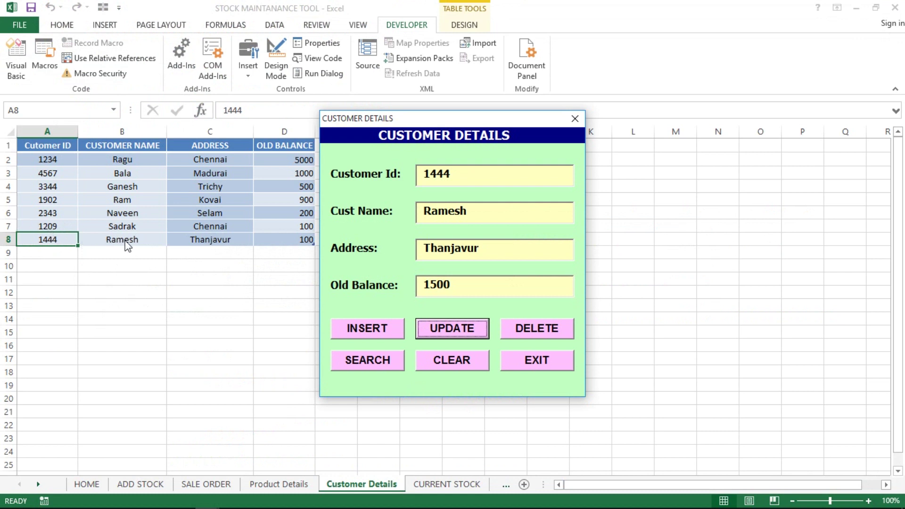
key("alt+F11")
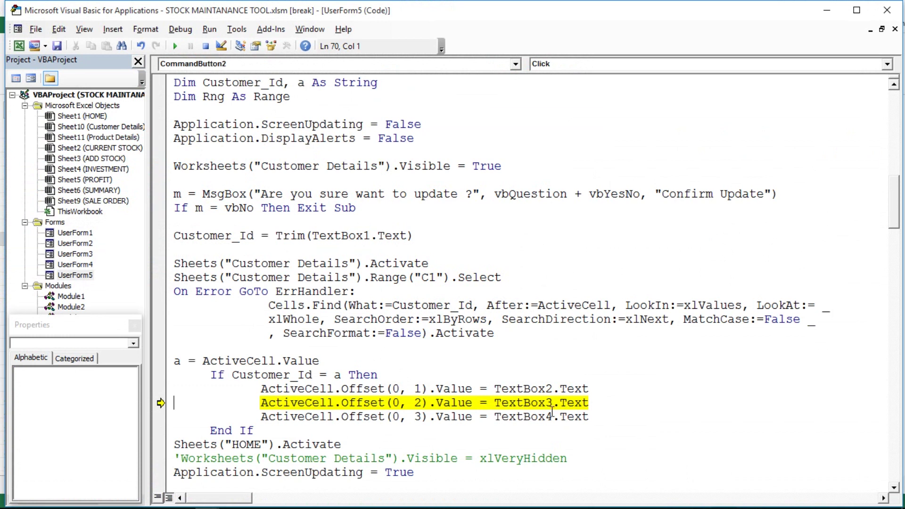
mouse_move(529, 403)
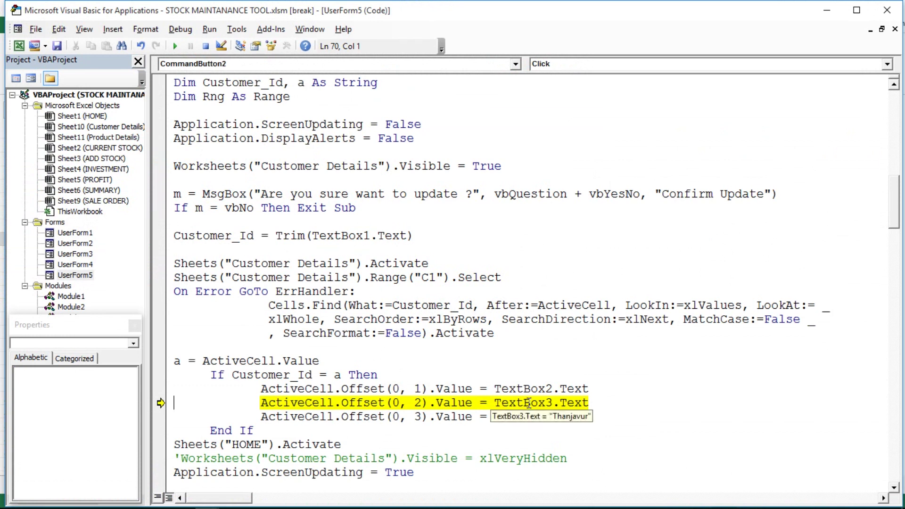
key("F8")
key("F8")
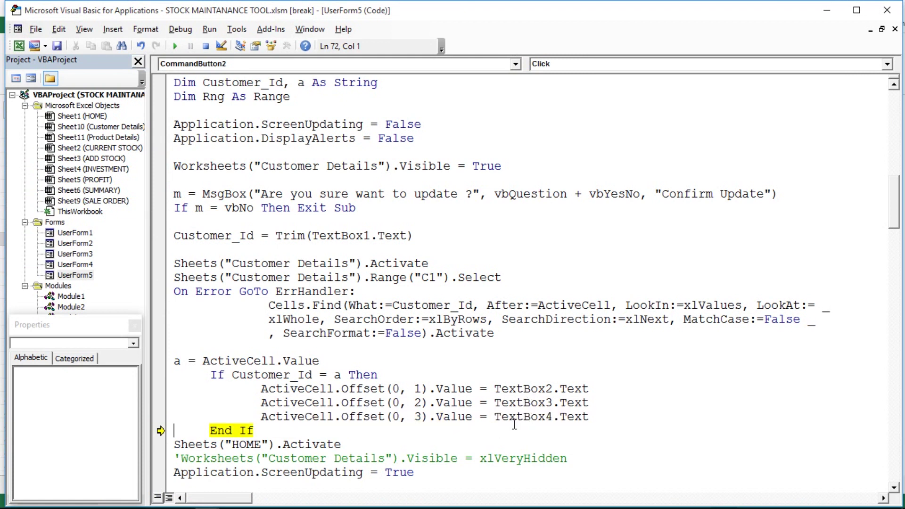
mouse_move(350, 471)
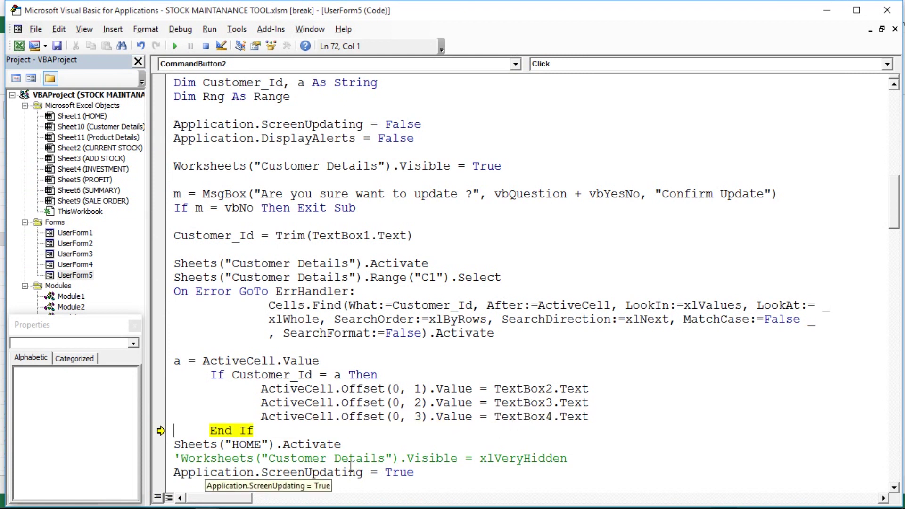
- Verify the updated row in Excel, step to the routine's end, then close the form via EXIT
key("alt+F11")
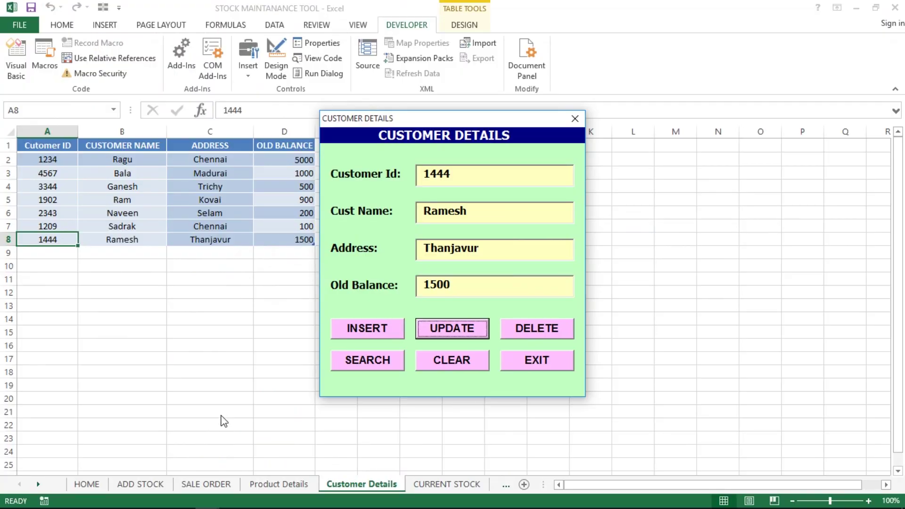
left_click_drag(475, 124, 552, 124)
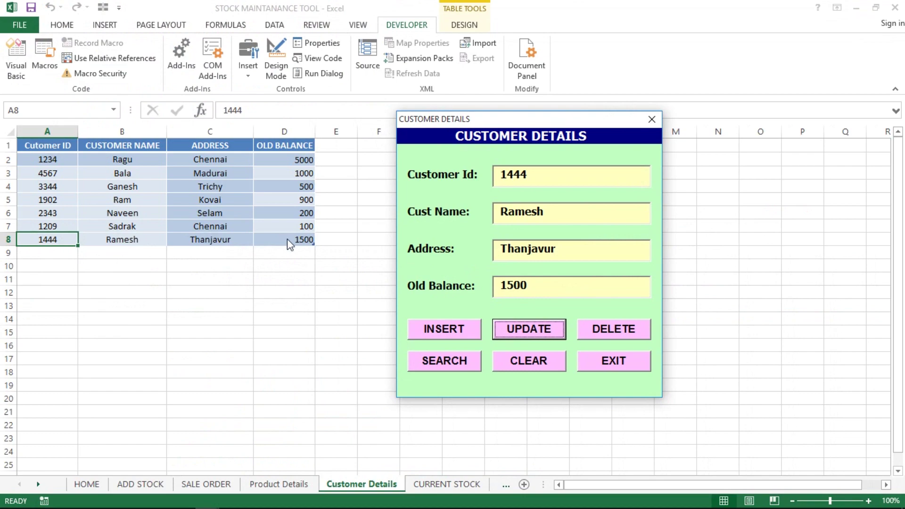
key("alt+F11")
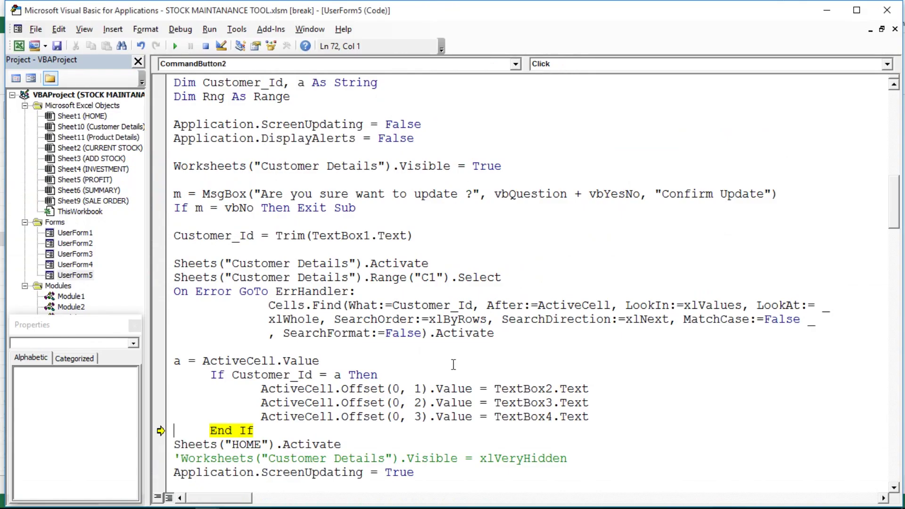
key("F8")
key("F8")
key("F8")
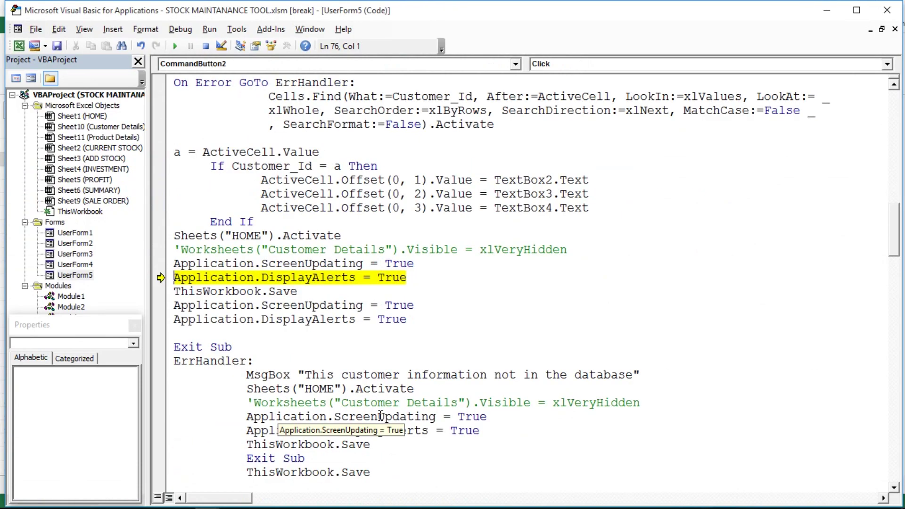
key("F8")
key("F8")
key("F8")
key("F8")
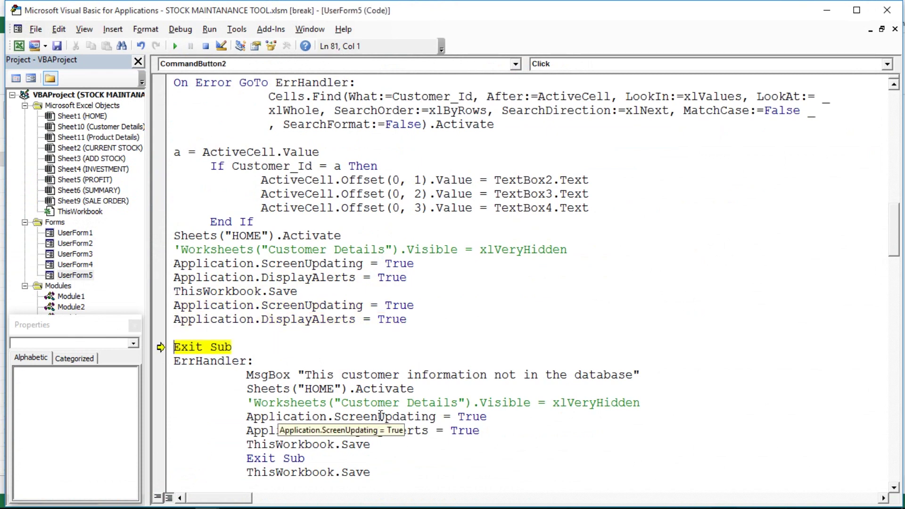
key("F8")
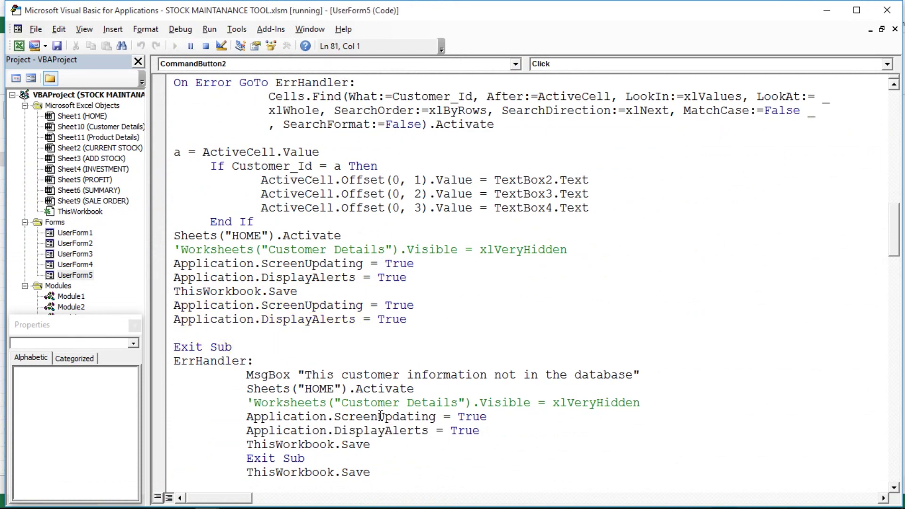
key("alt+F11")
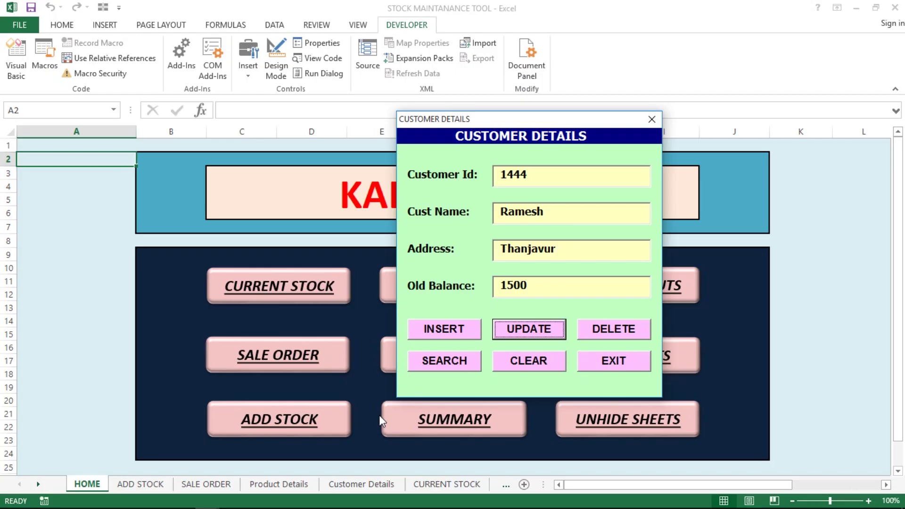
left_click(625, 359)
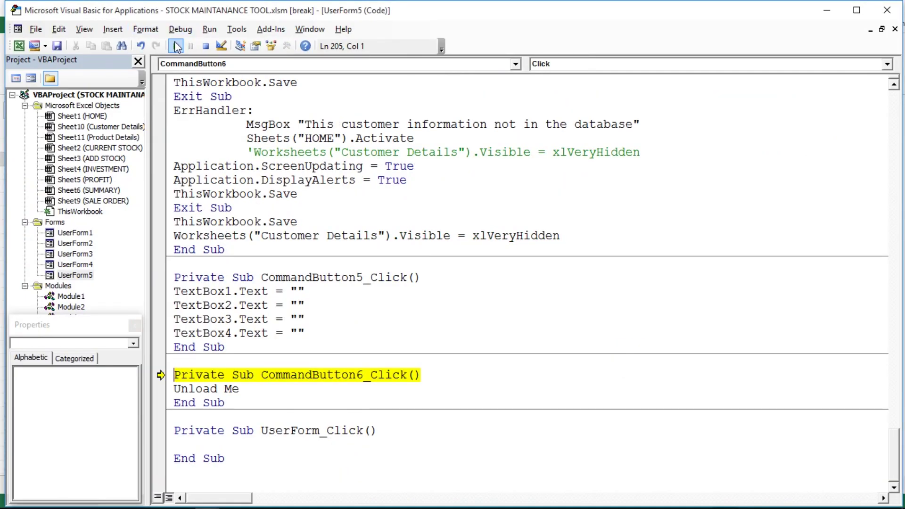
left_click(248, 374)
key("F8")
key("F8")
key("F8")
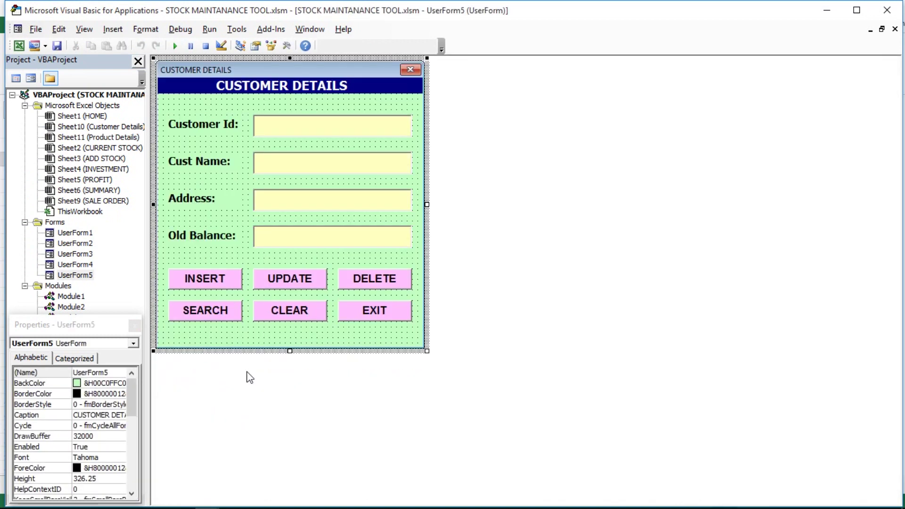
key("alt+F11")
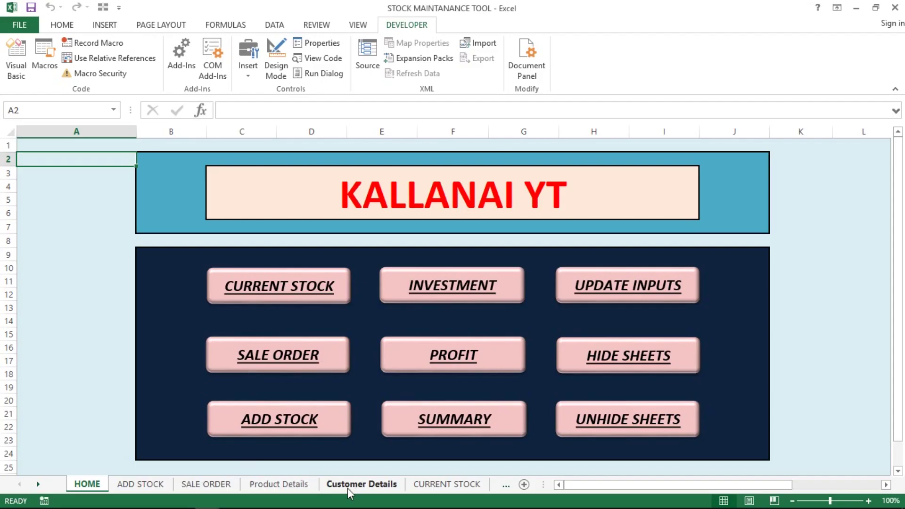
- Confirm cell D8 on Customer Details shows 1500, then return to the VBA editor
left_click(349, 488)
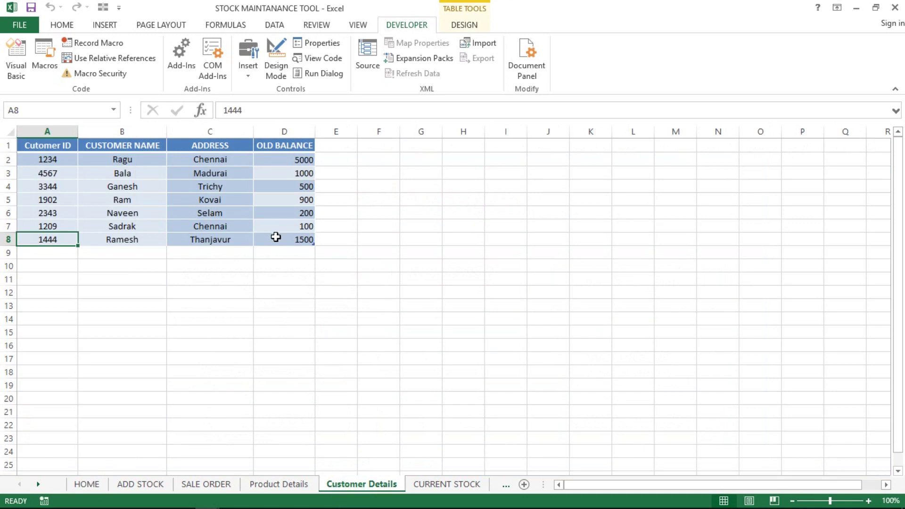
left_click(276, 237)
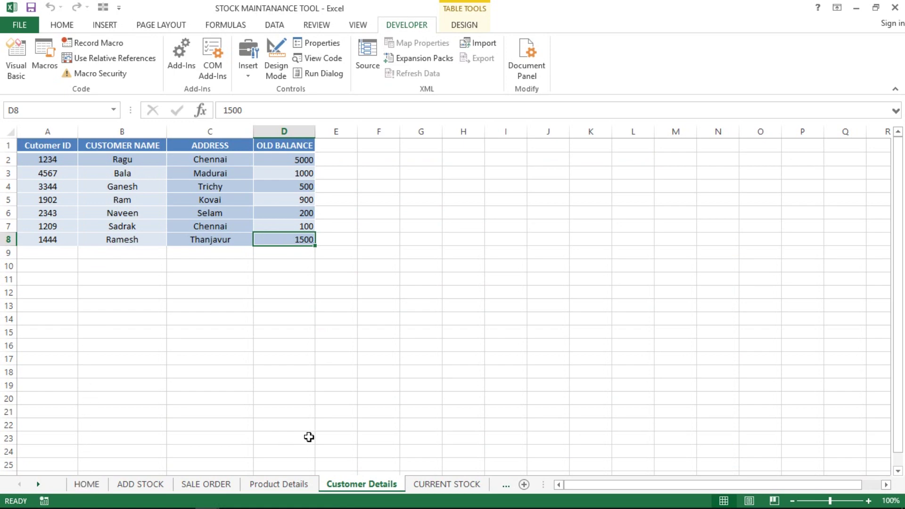
key("alt+Tab")
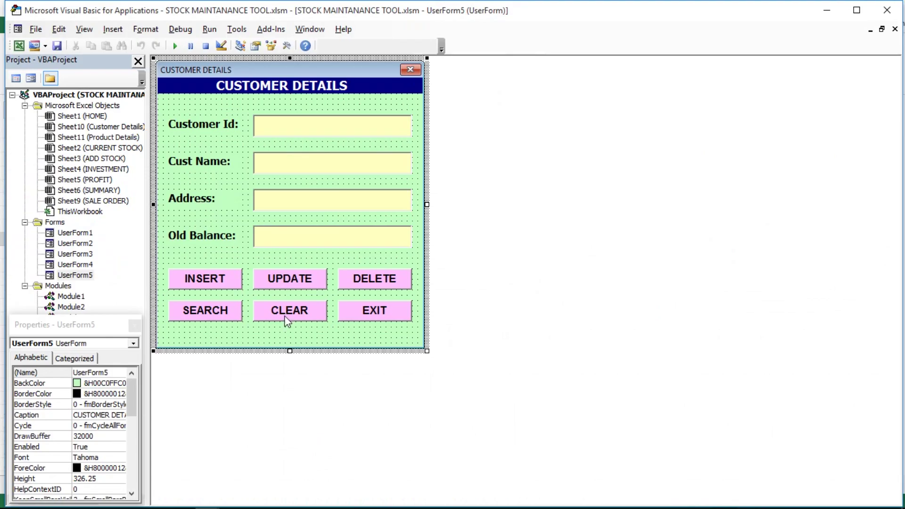
- Open the DELETE code, run the form, and submit Customer Id 1444 for deletion
double_click(371, 280)
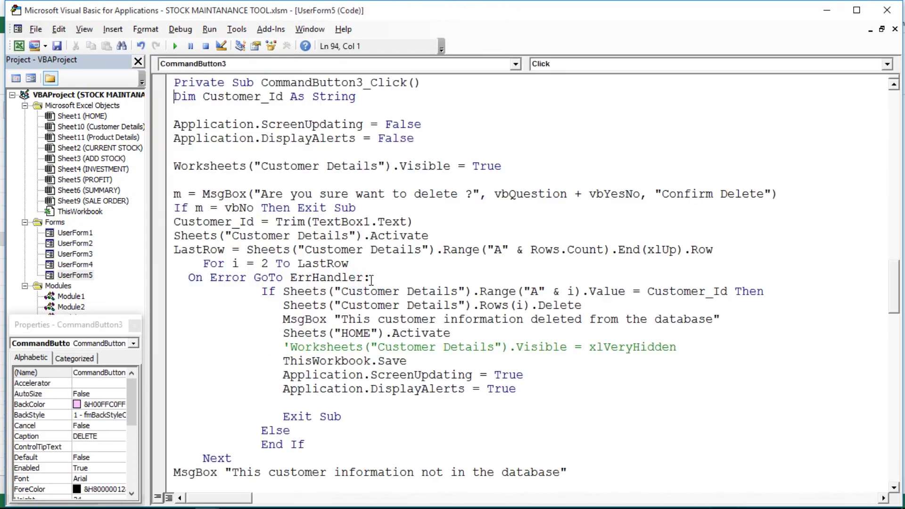
left_click(343, 265)
key("F5")
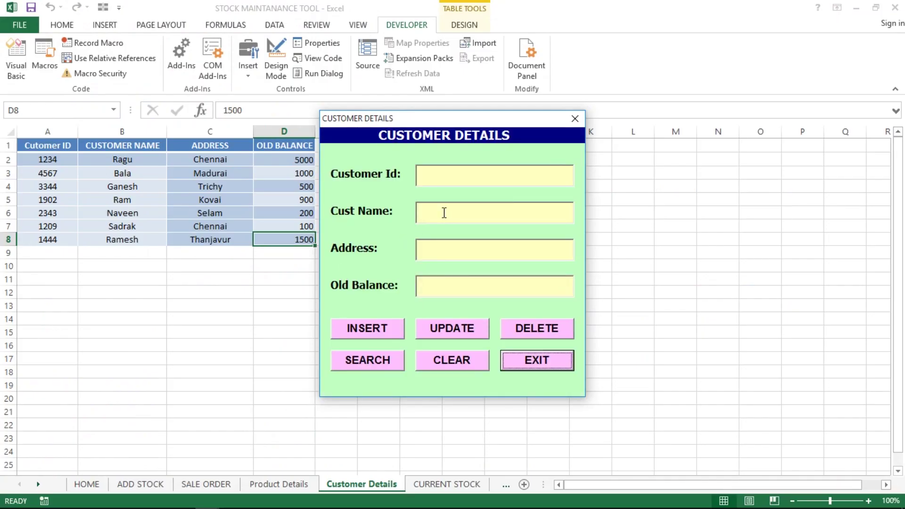
left_click(457, 194)
left_click(467, 178)
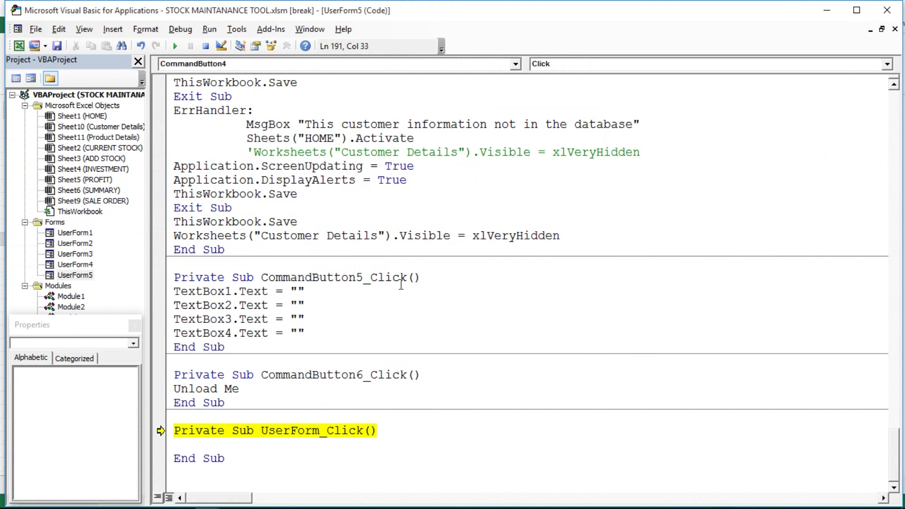
left_click(330, 430)
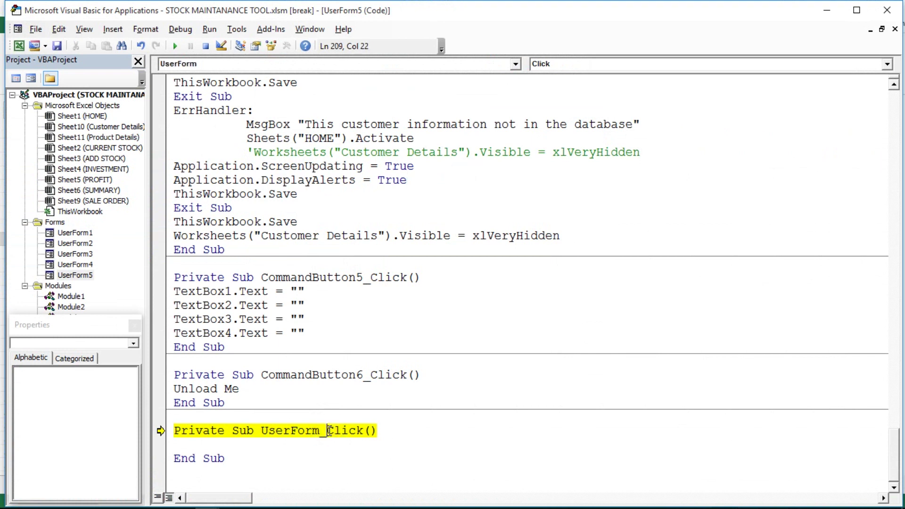
key("F5")
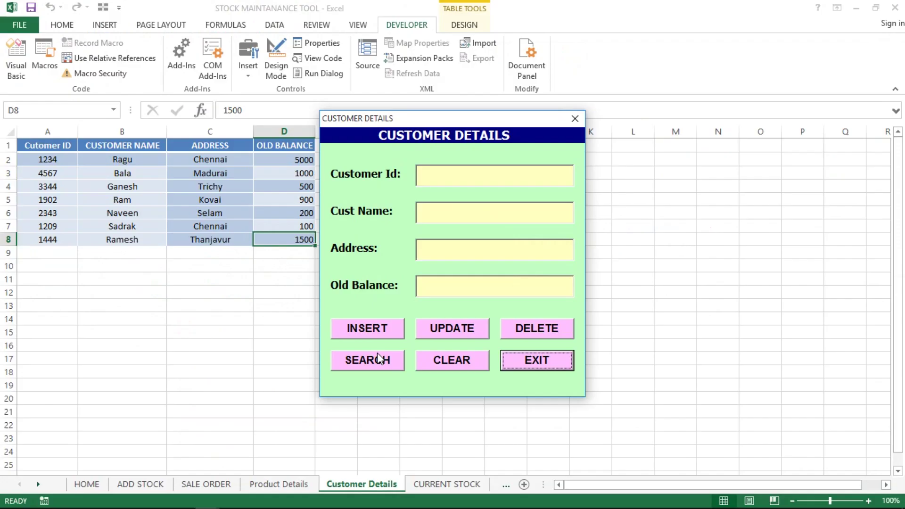
left_click(487, 176)
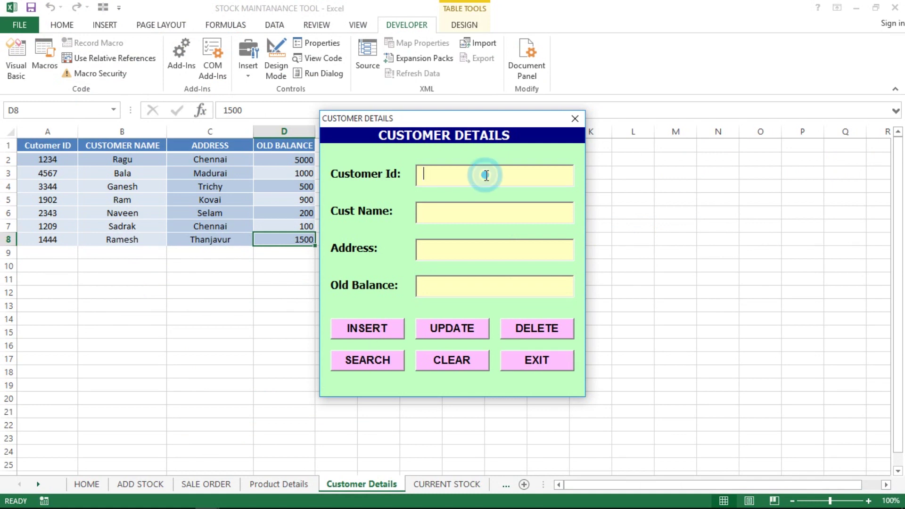
type("1444")
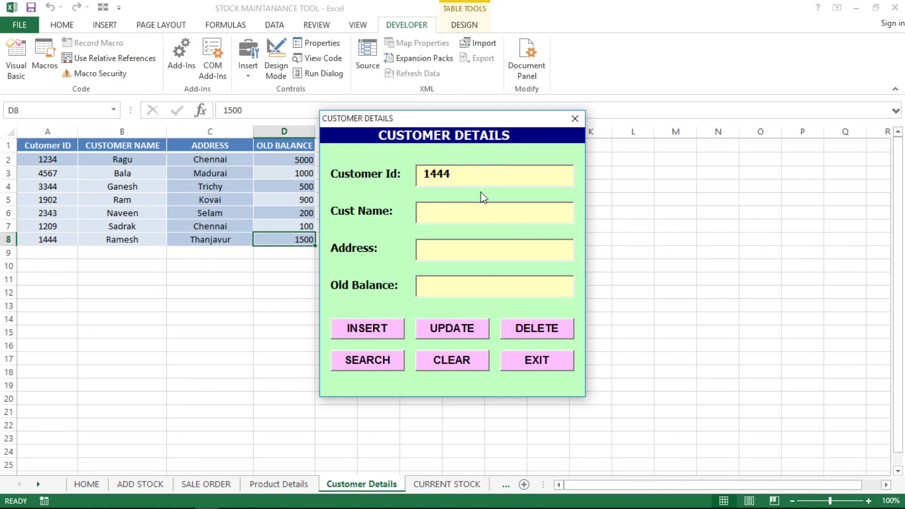
left_click(523, 329)
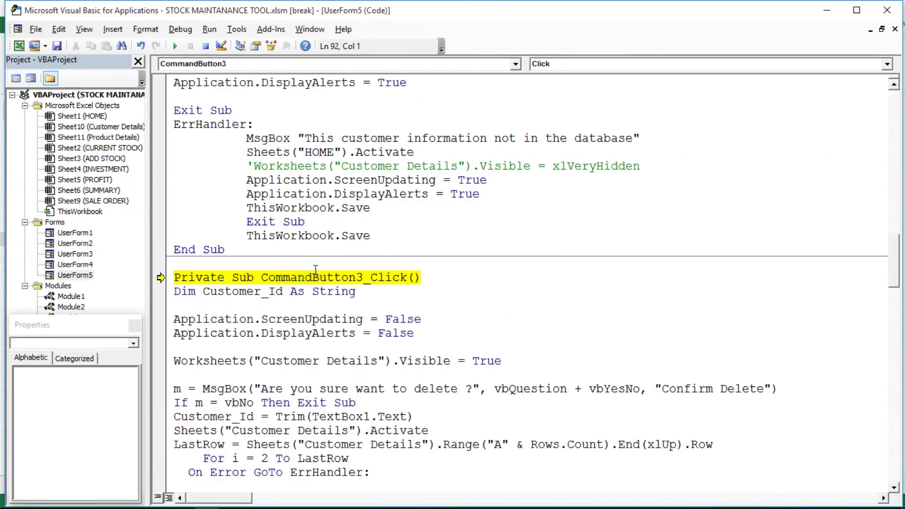
- Confirm the deletion and step through the row search loop for customer 1444
key("F8")
key("F8")
key("F8")
key("F8")
key("F8")
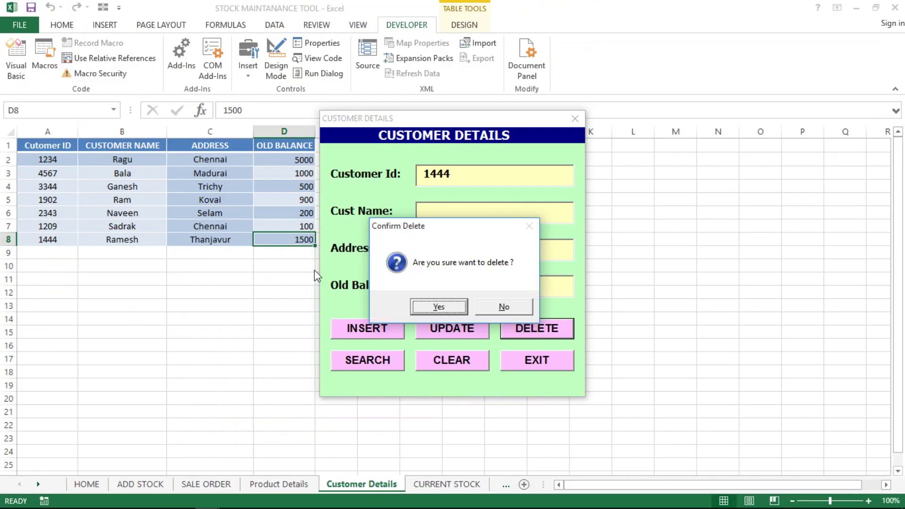
left_click(438, 307)
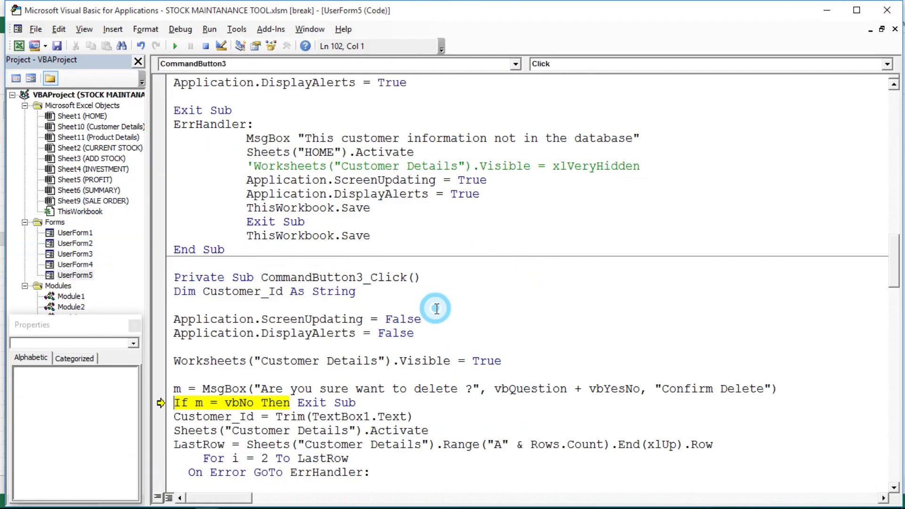
key("F8")
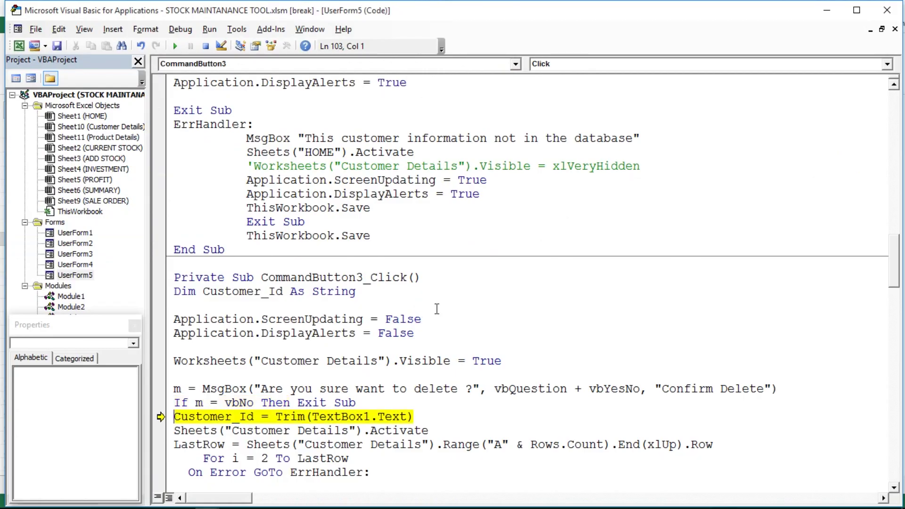
key("F8")
key("F8")
key("F8")
key("F8")
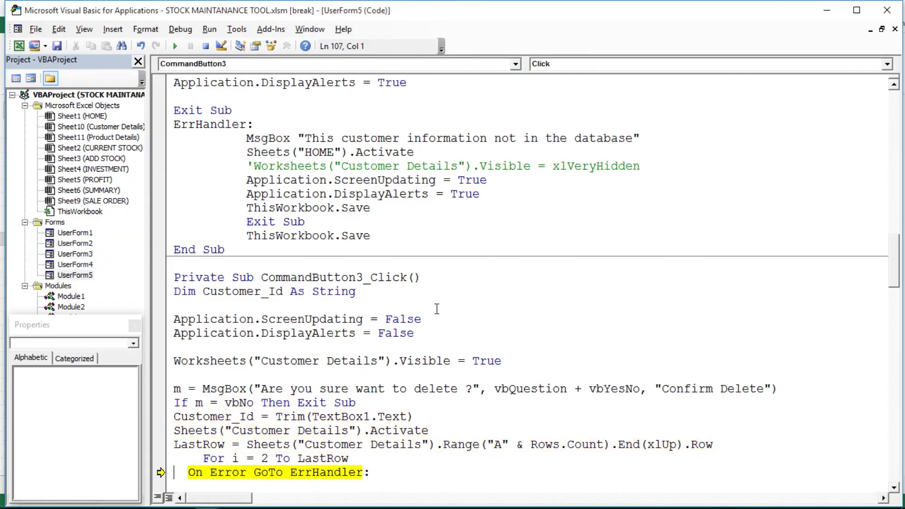
key("F8")
key("F8")
key("F8")
key("F8")
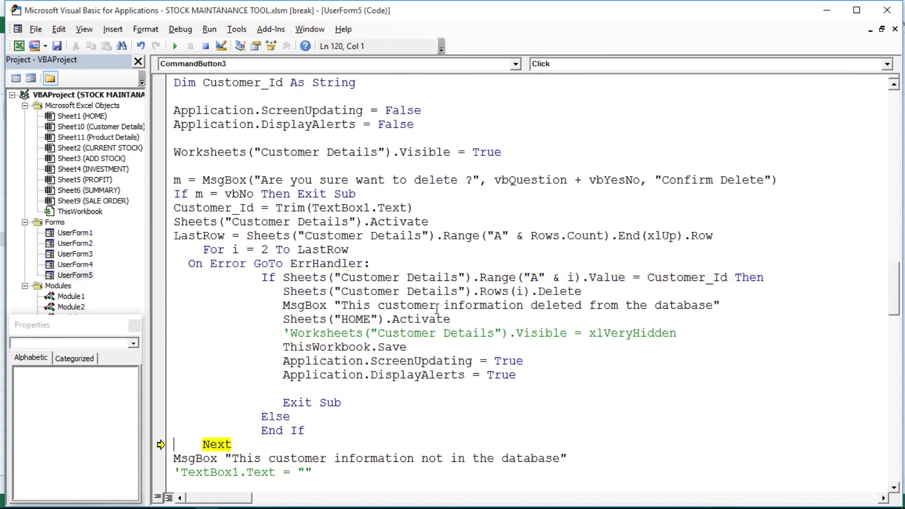
key("F8")
key("F8")
key("F8")
key("F8")
key("F8")
key("F8")
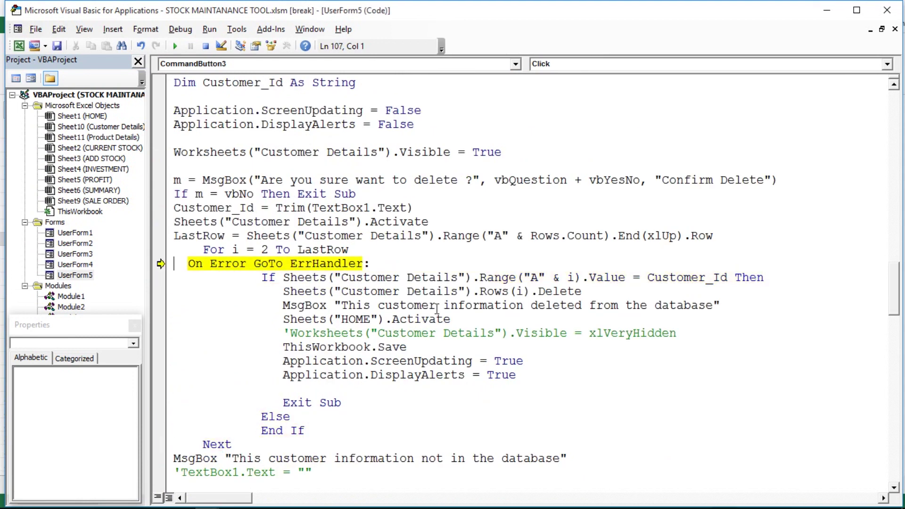
key("F8")
key("F8")
key("F8")
key("F8")
key("F8")
key("F8")
key("F8")
key("F8")
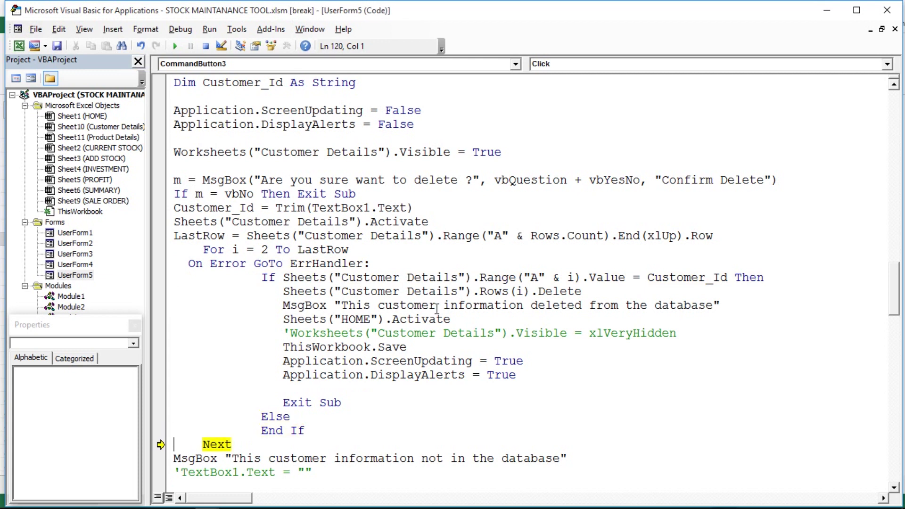
key("F8")
key("F8")
key("F8")
key("F8")
key("F8")
key("F8")
key("F8")
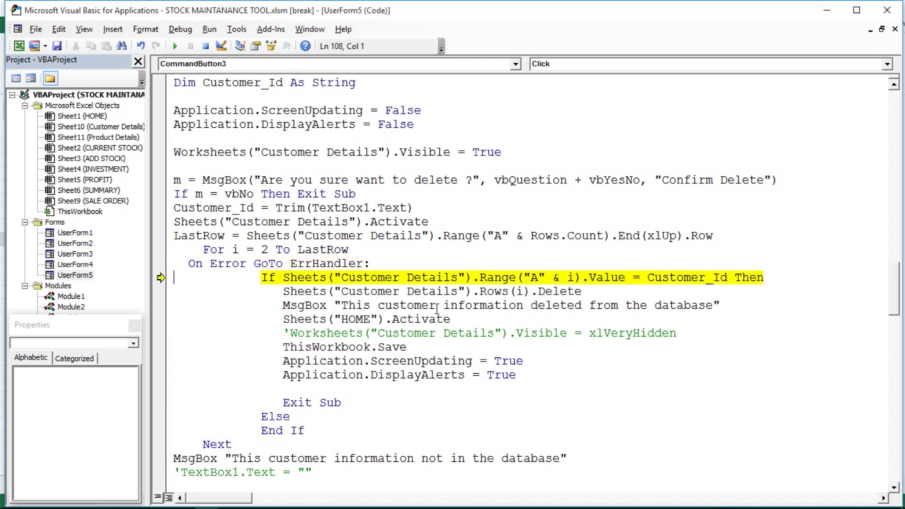
key("F8")
key("F8")
key("F8")
key("F8")
key("F8")
key("F8")
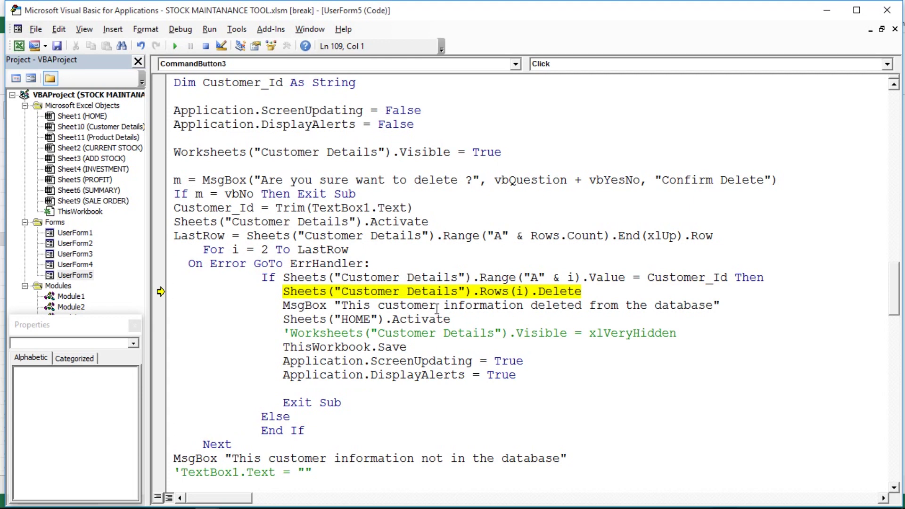
- Execute the row deletion, verify it in Excel, dismiss the message and finish the routine
key("alt+F11")
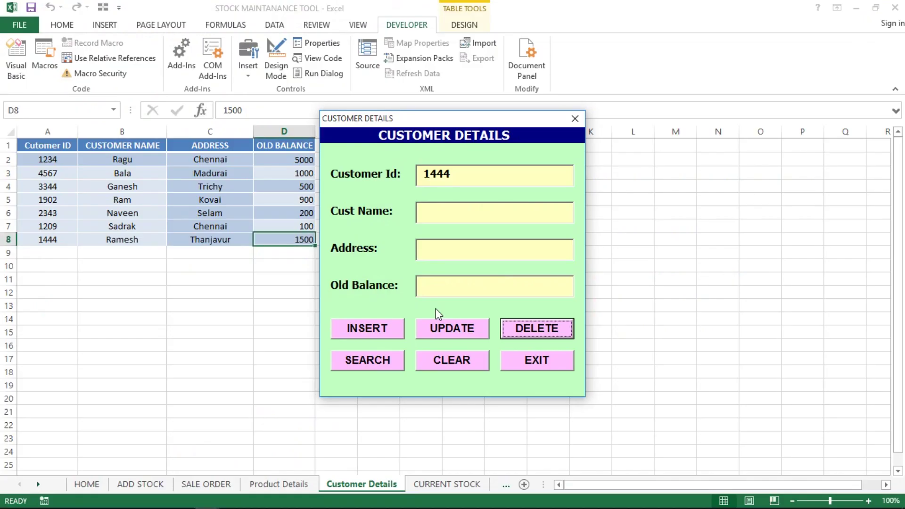
key("alt+F11")
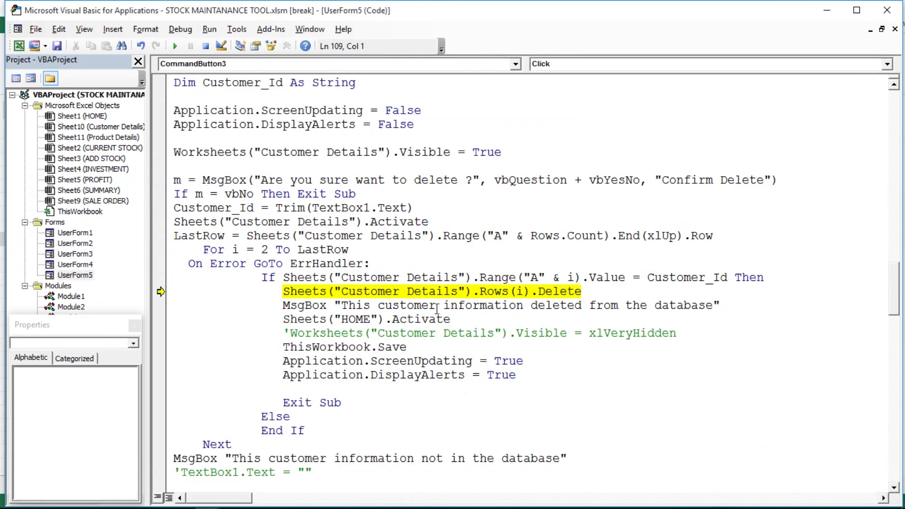
key("F8")
key("alt+F11")
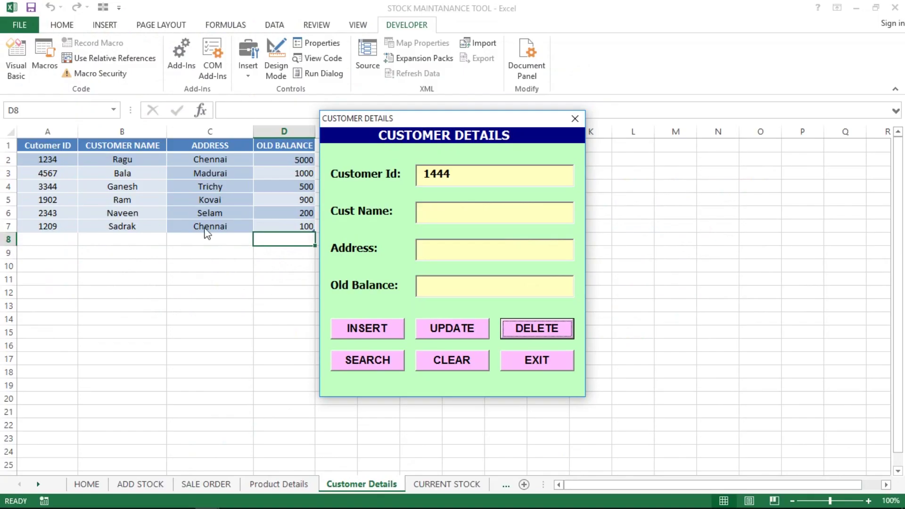
key("alt+F11")
key("F8")
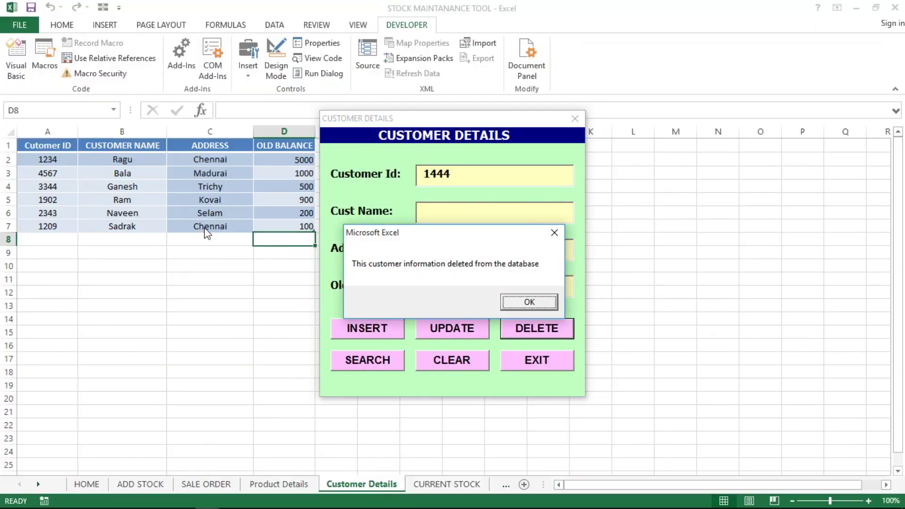
left_click(517, 306)
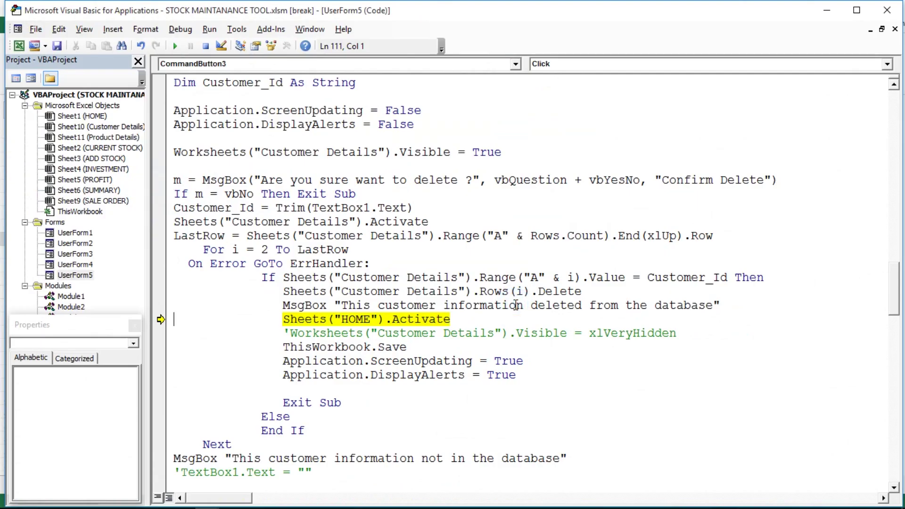
key("F8")
key("F8")
key("F8")
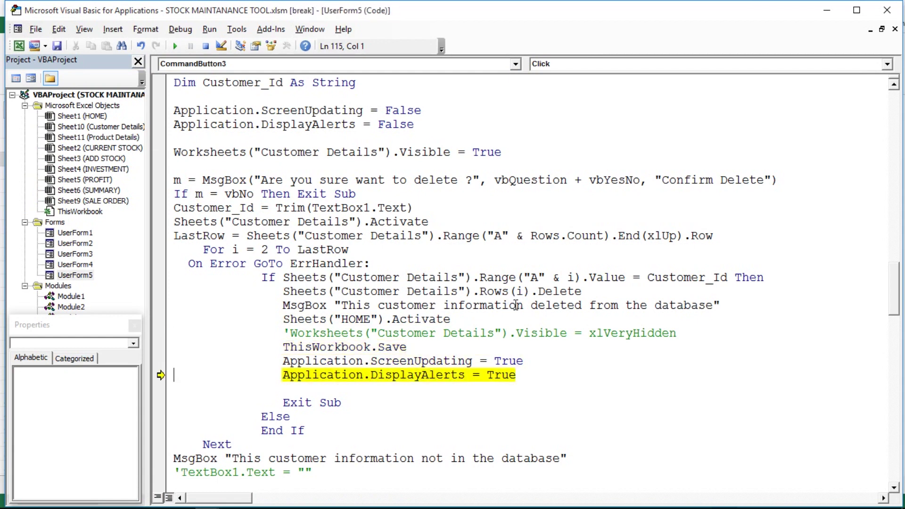
key("F8")
key("F8")
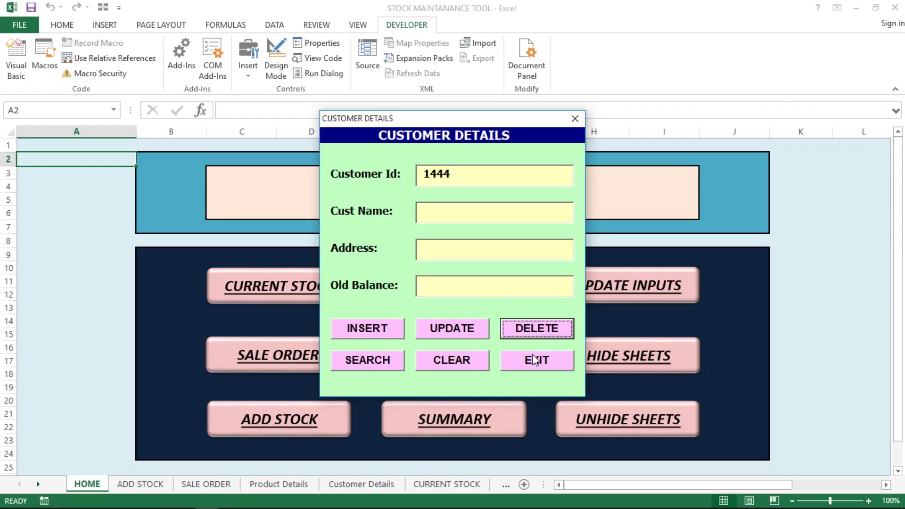
- Close the form via EXIT and verify row 8 of Customer Details is now empty
left_click(535, 360)
left_click(256, 405)
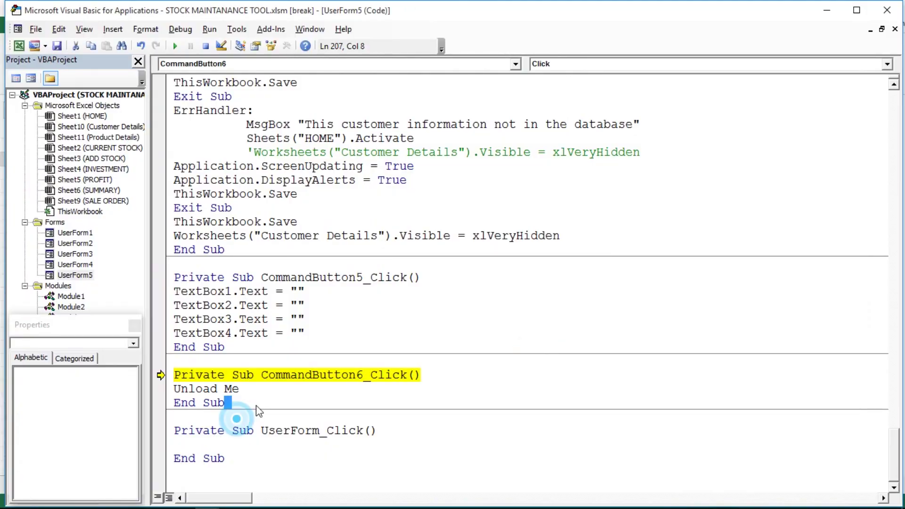
key("F8")
key("F8")
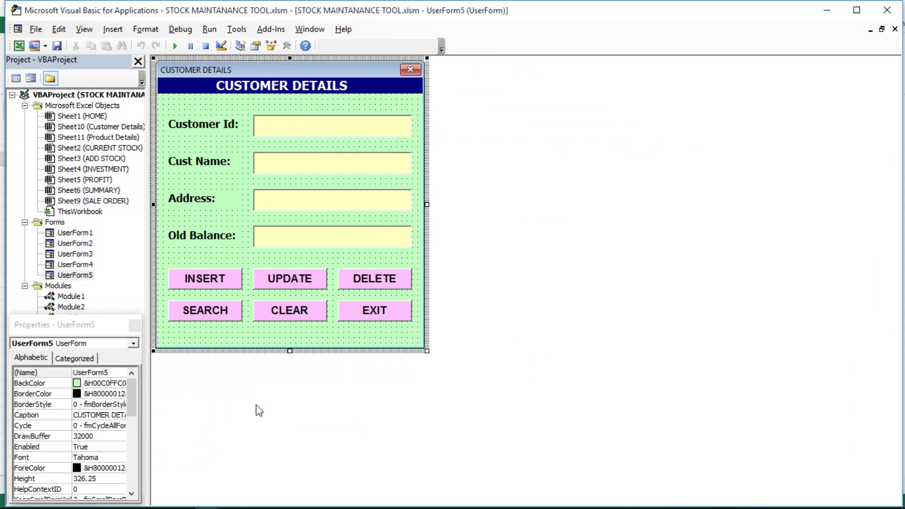
key("alt+F11")
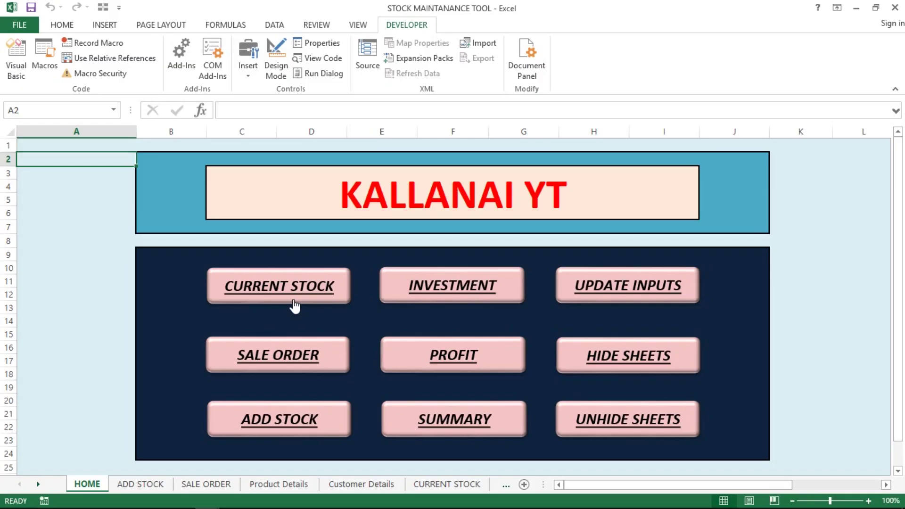
left_click(383, 483)
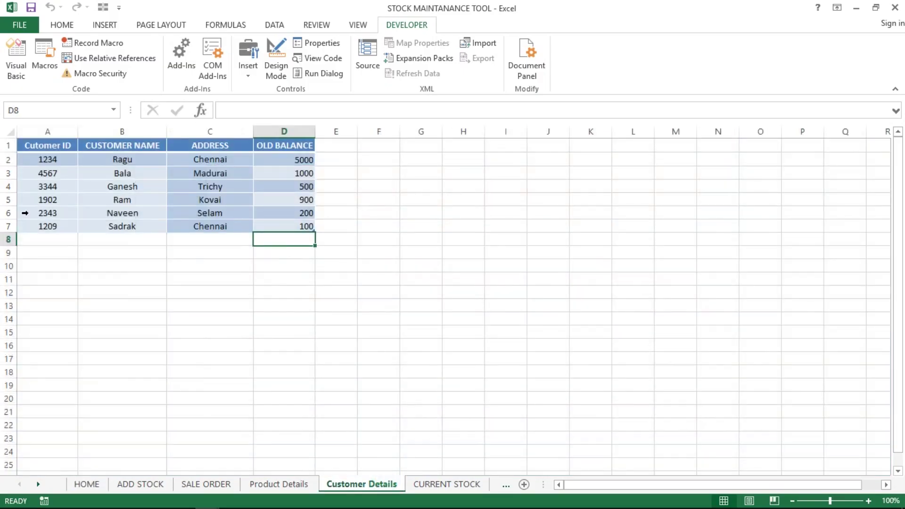
left_click(6, 239)
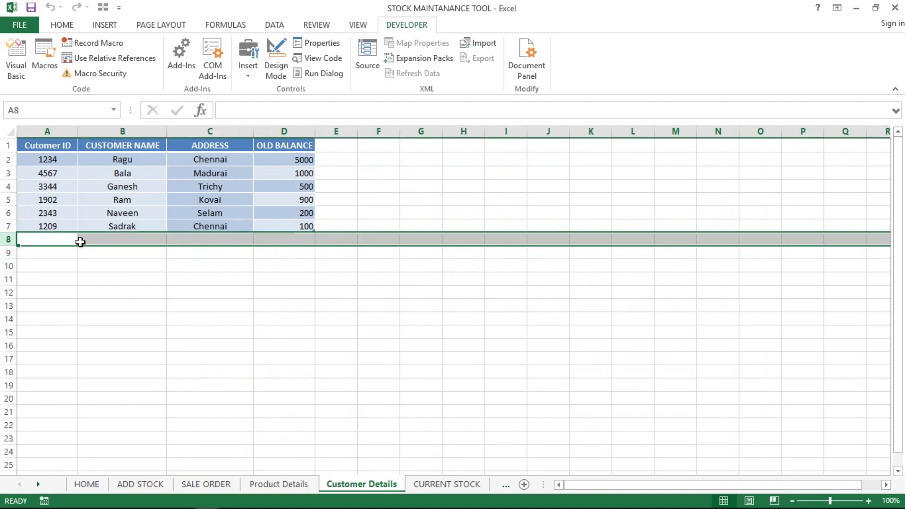
left_click(112, 257)
key("alt+F11")
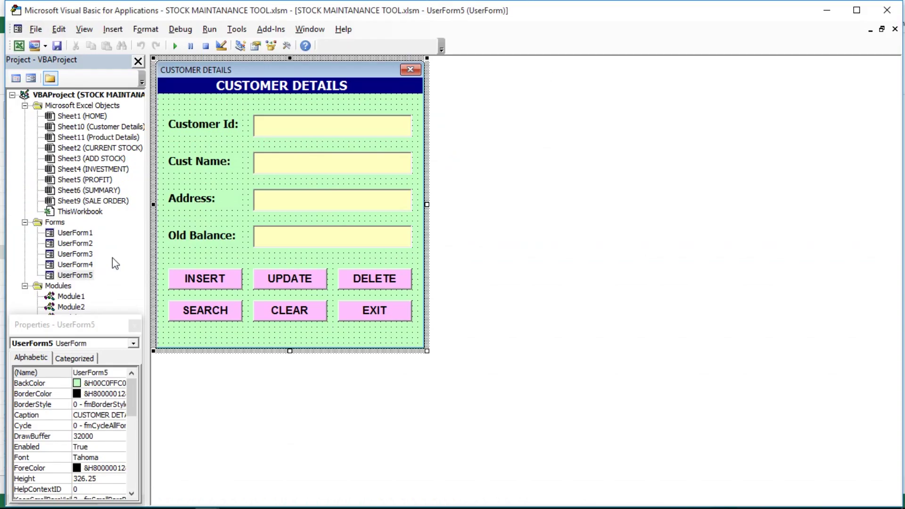
- Review the CLEAR routine's text-box clearing lines and the EXIT routine's Unload Me statement
double_click(302, 312)
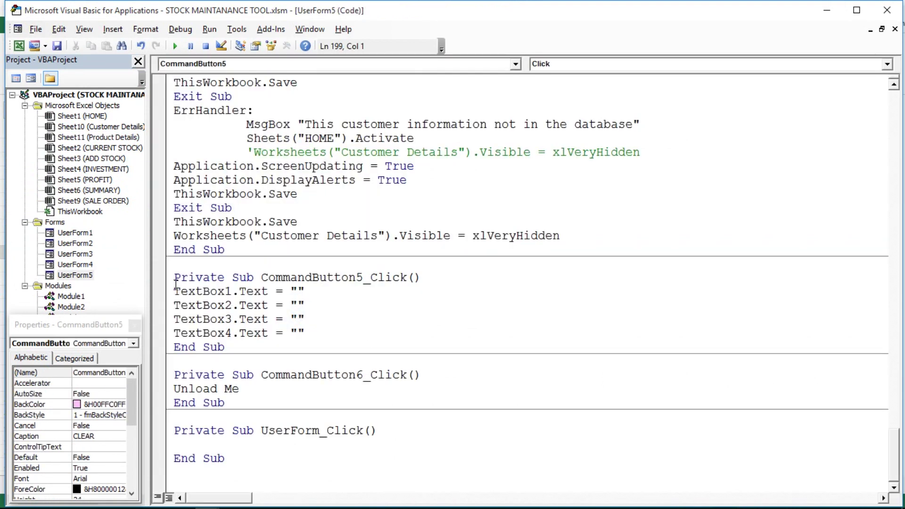
left_click_drag(174, 278, 313, 337)
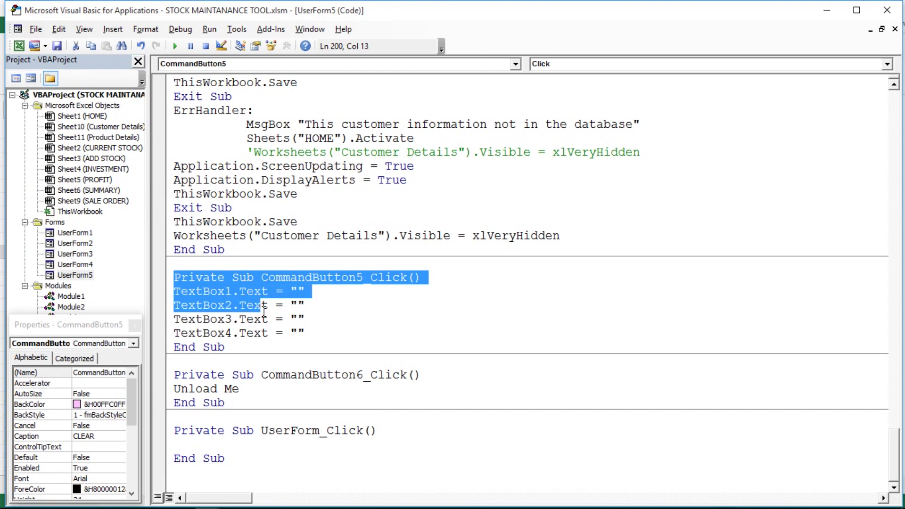
left_click(313, 337)
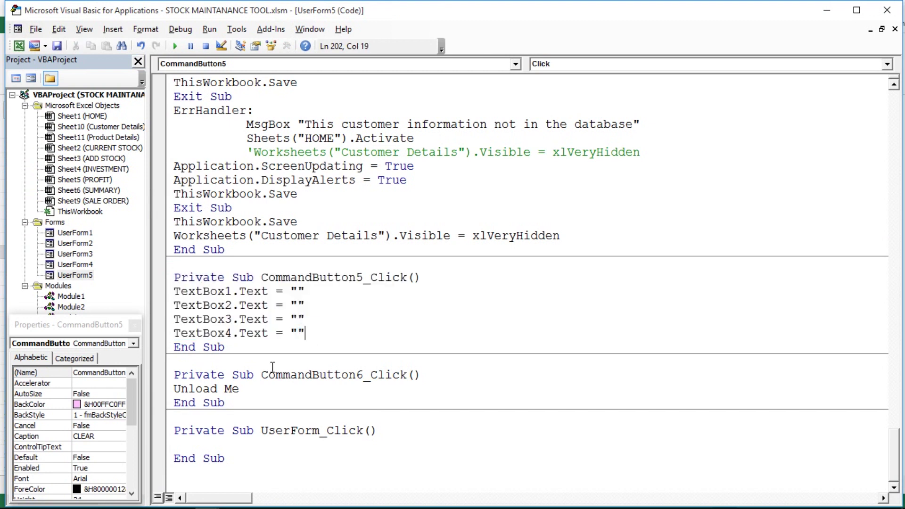
key("alt+F11")
key("alt+F11")
double_click(88, 278)
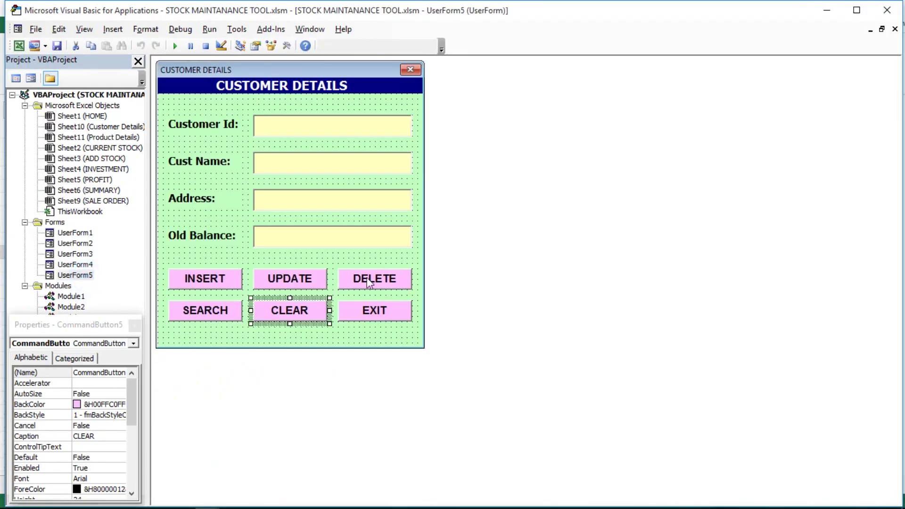
double_click(371, 314)
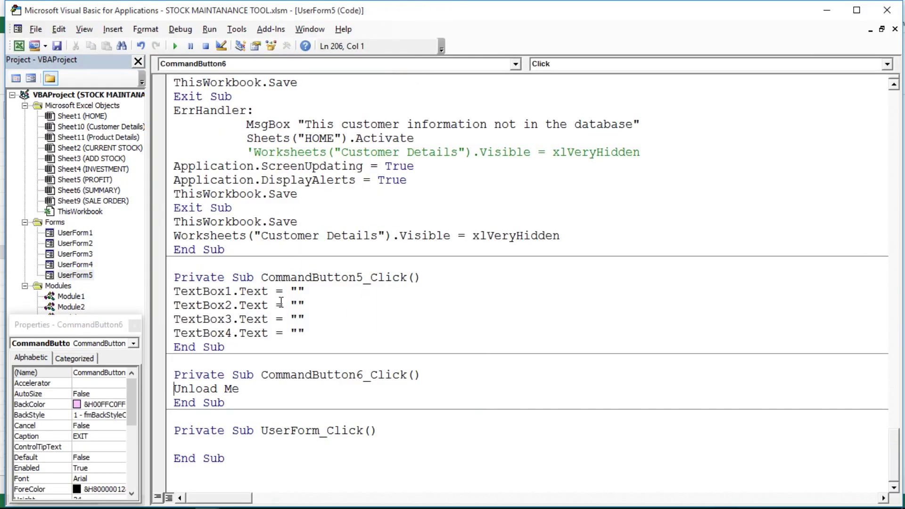
left_click_drag(180, 389, 276, 390)
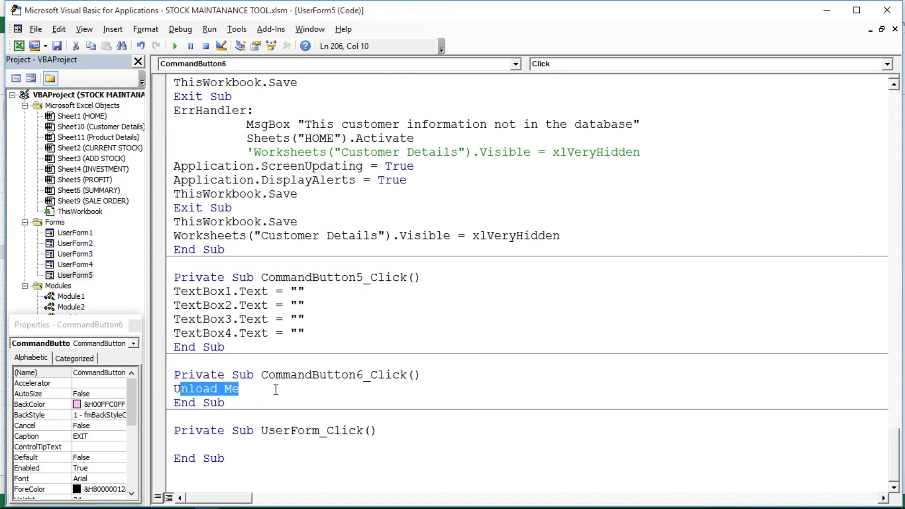
left_click(299, 373)
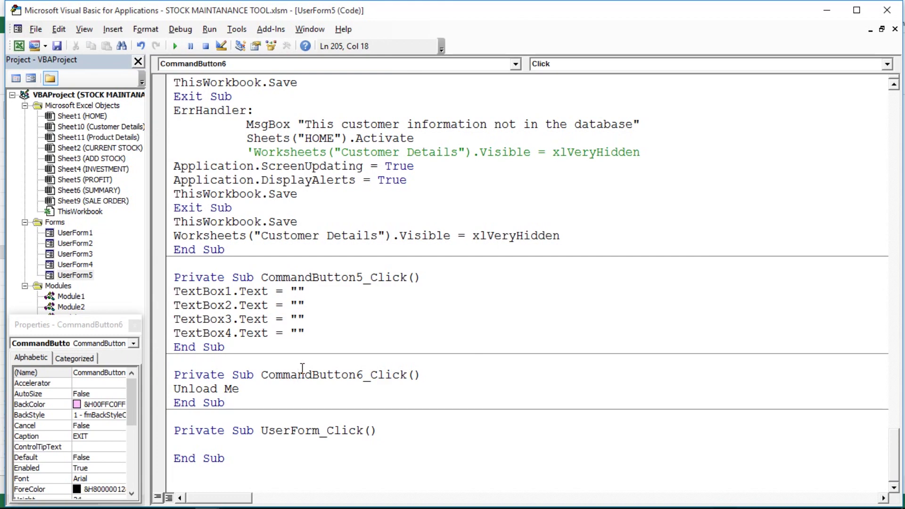
- Browse the module's code through the insert and delete routines
key("Up")
key("Up")
key("Up")
key("Up")
key("Up")
key("Up")
key("Up")
key("Up")
key("Up")
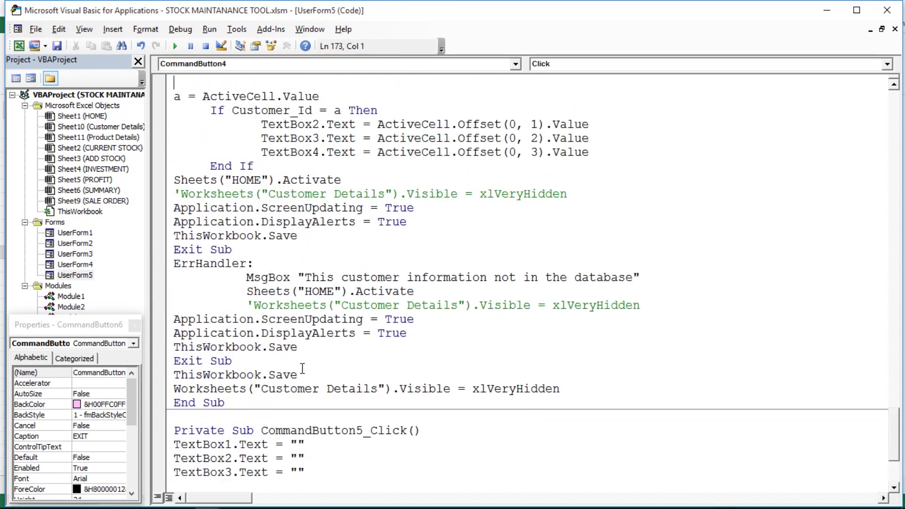
key("Up")
key("Up")
key("Up")
key("Up")
key("Up")
key("Up")
key("Up")
key("Up")
key("Up")
key("Up")
key("Up")
key("Up")
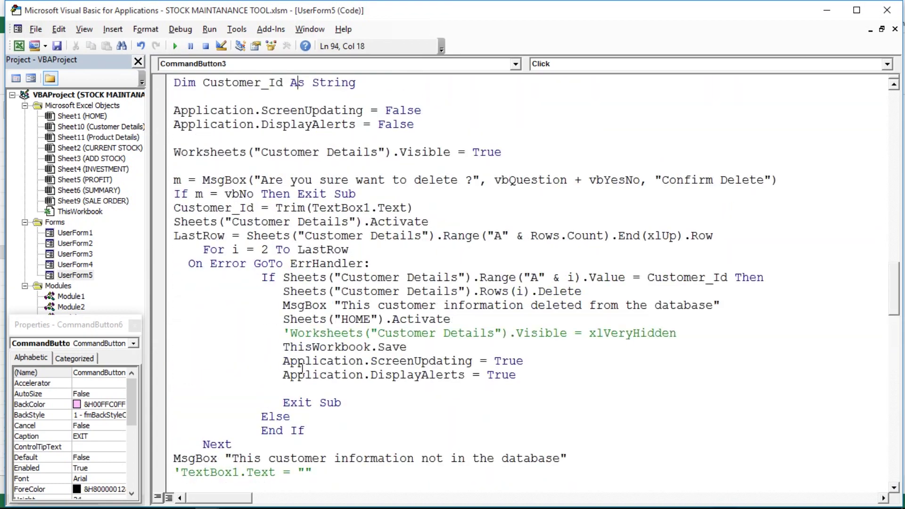
key("Up")
key("Up")
key("Up")
key("Up")
key("Up")
key("Up")
key("Up")
key("Up")
key("Up")
key("Up")
key("Up")
key("Up")
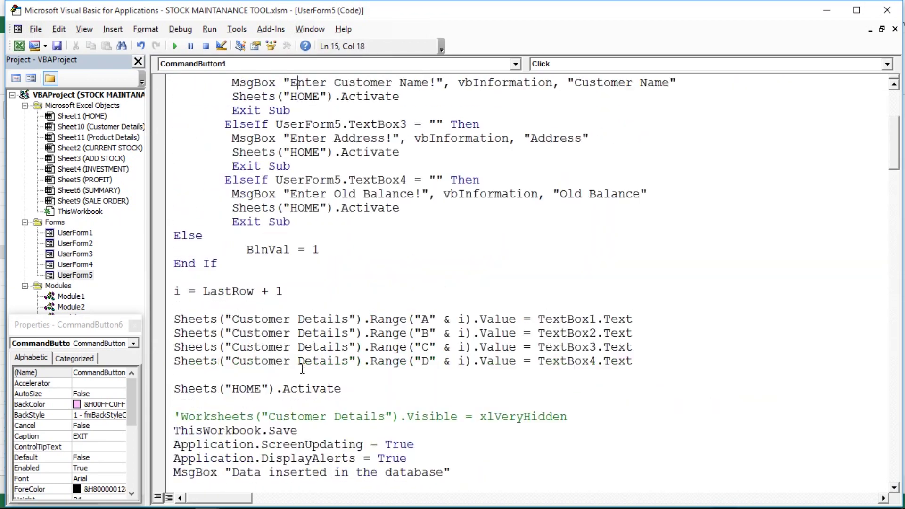
key("Up")
key("Up")
key("Up")
key("Down")
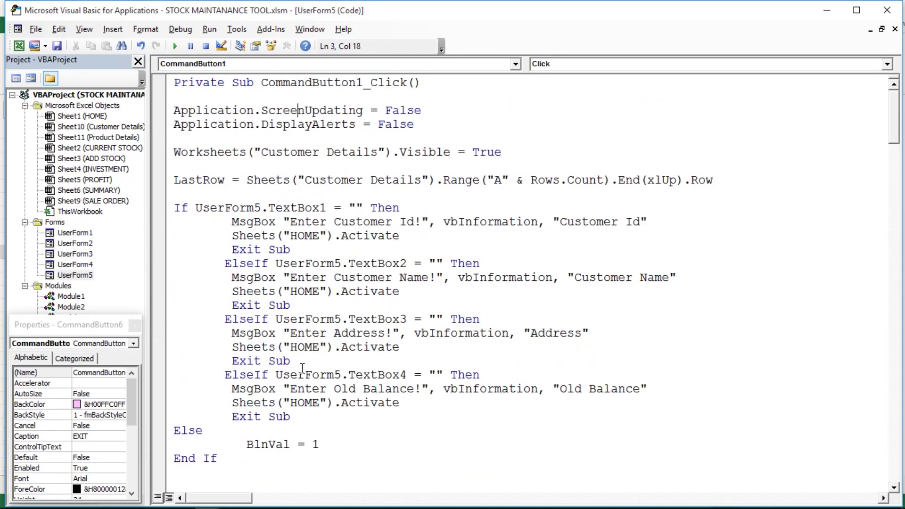
left_click(324, 305)
key("Down")
key("Down")
key("Down")
key("Down")
key("Down")
key("Down")
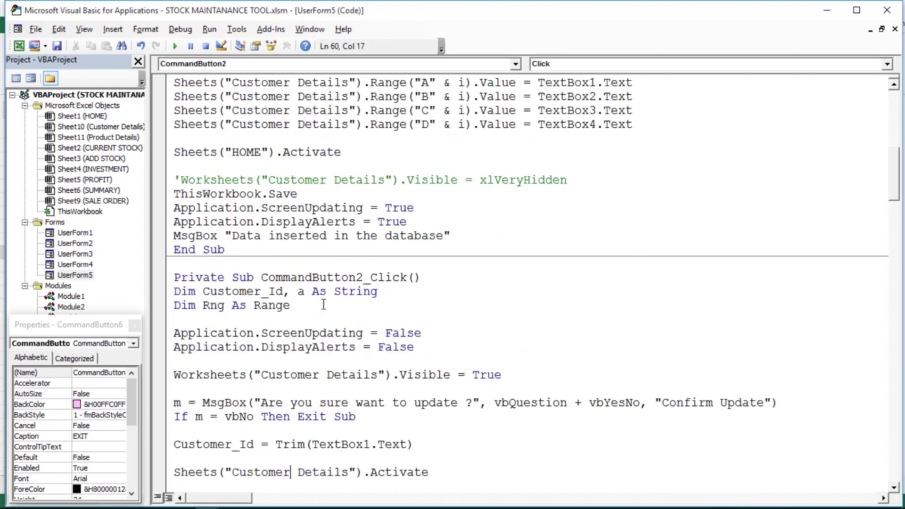
key("Down")
key("Down")
key("Down")
key("Down")
key("Down")
key("Down")
key("Down")
key("Down")
key("Down")
key("Down")
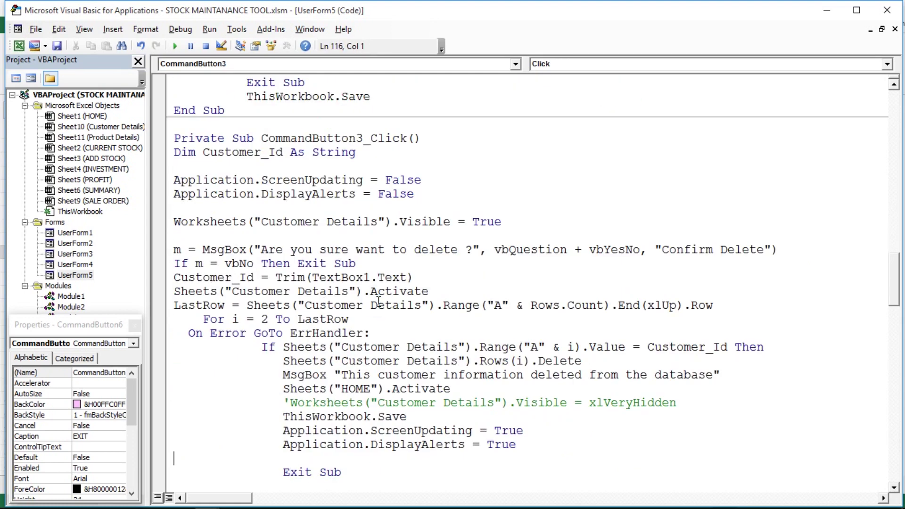
left_click(378, 305)
left_click_drag(896, 279, 891, 113)
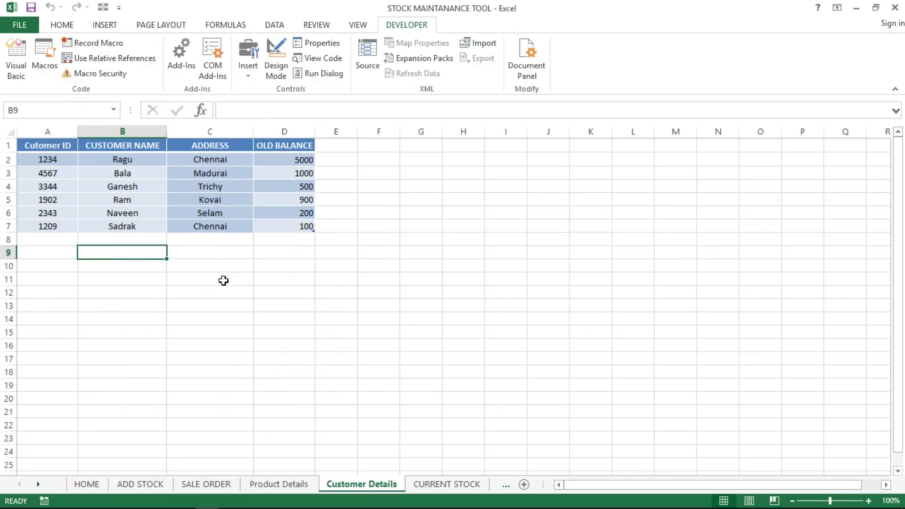
- From the HOME sheet, hide all other sheets by entering the password
left_click(219, 279)
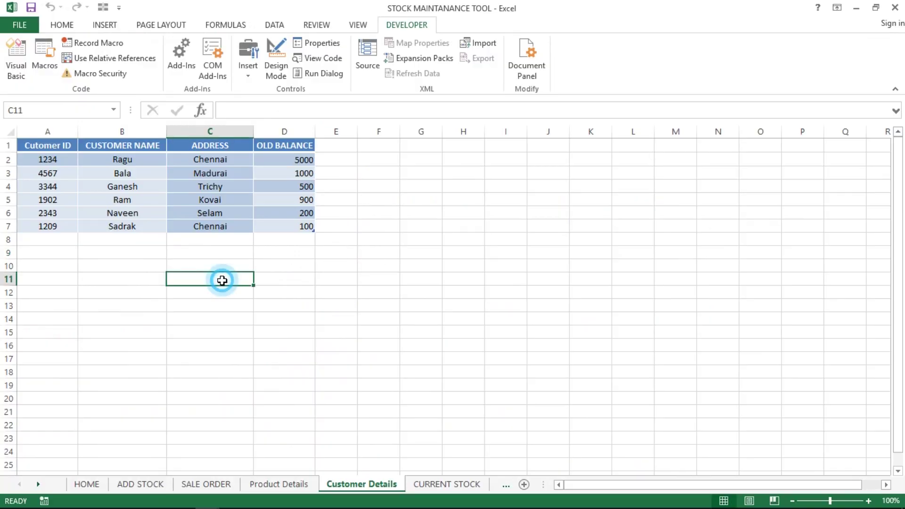
left_click(87, 484)
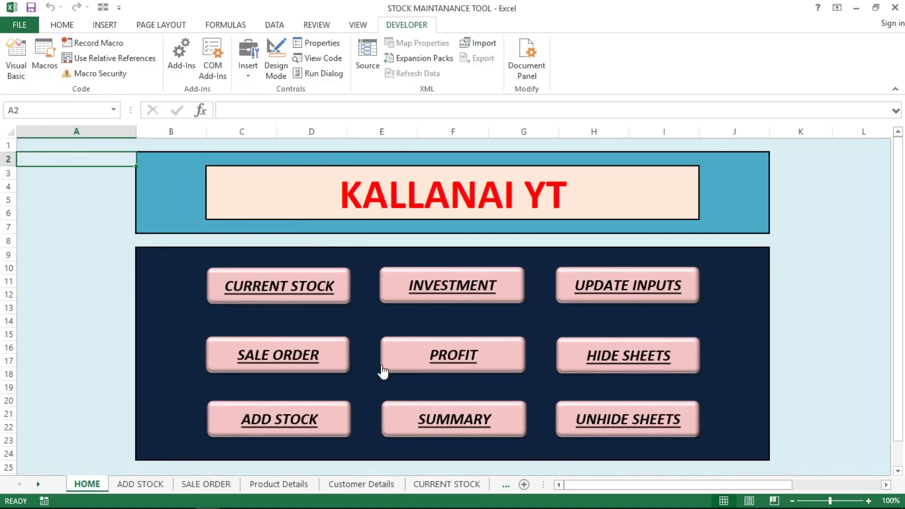
left_click(613, 363)
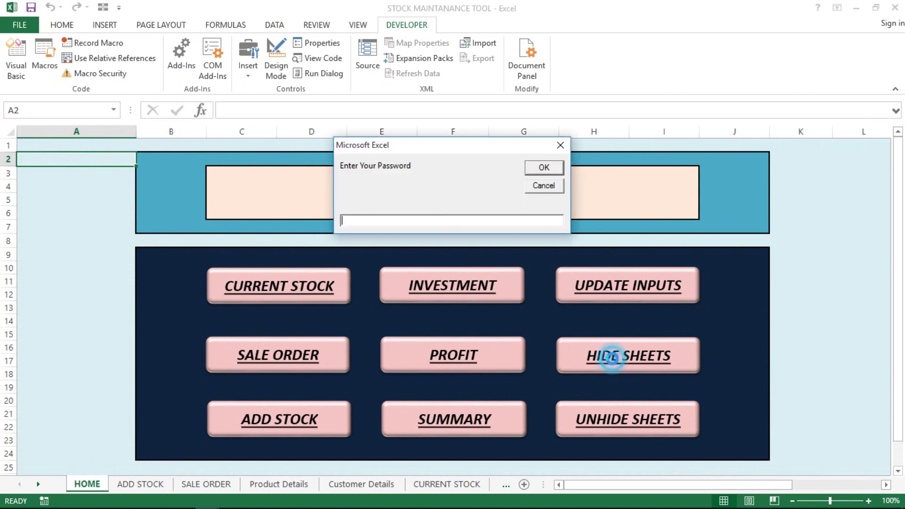
type("hide")
key("Return")
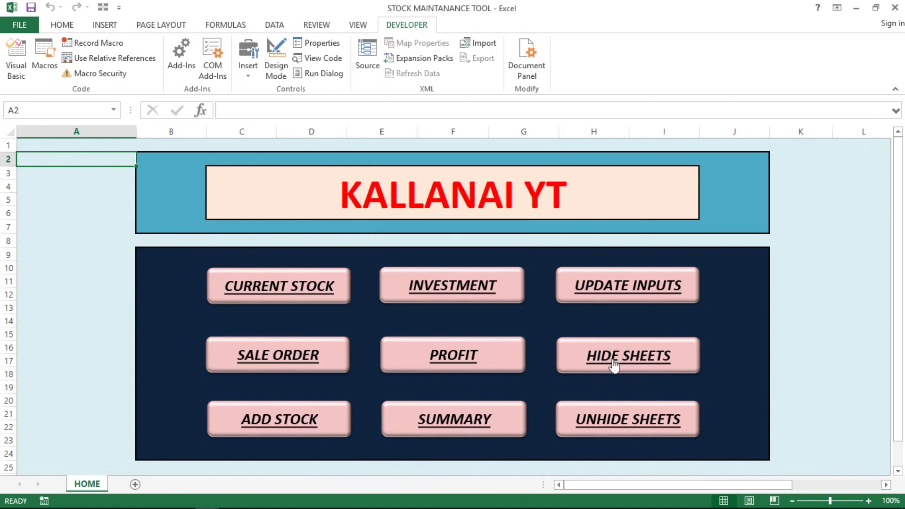
- Open the Product Details form via UPDATE INPUTS, exiting and reopening it once
left_click(632, 285)
left_click(395, 243)
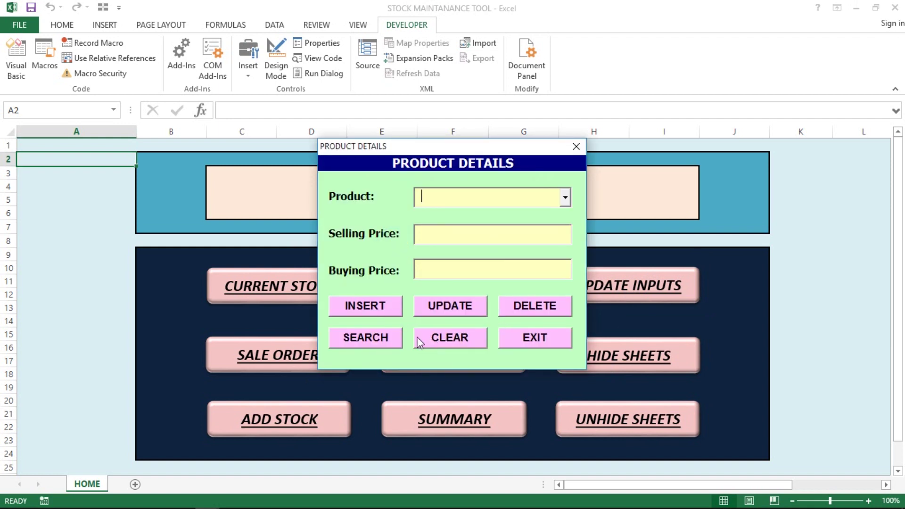
left_click(556, 336)
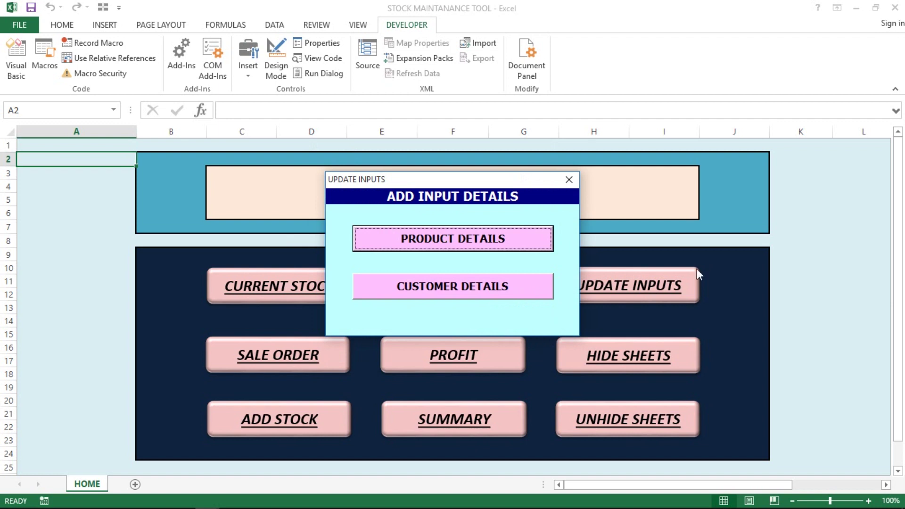
left_click(569, 179)
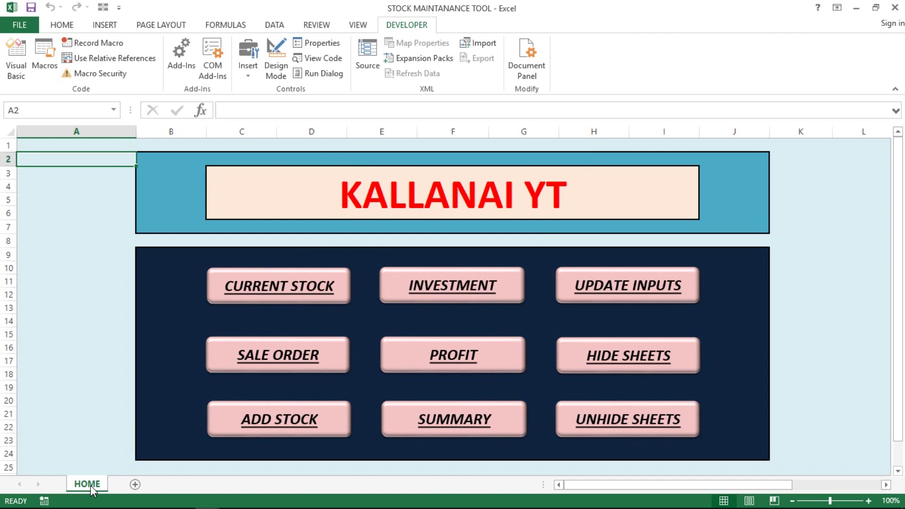
left_click(570, 294)
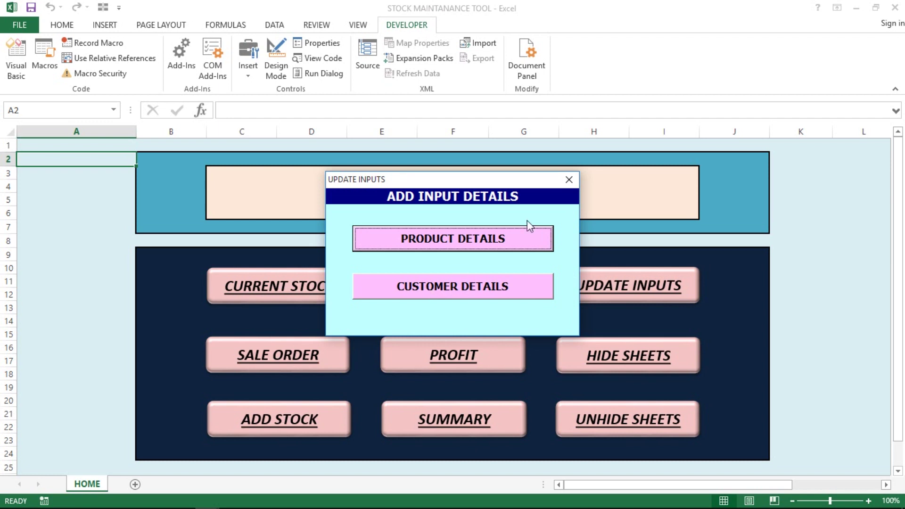
left_click(482, 242)
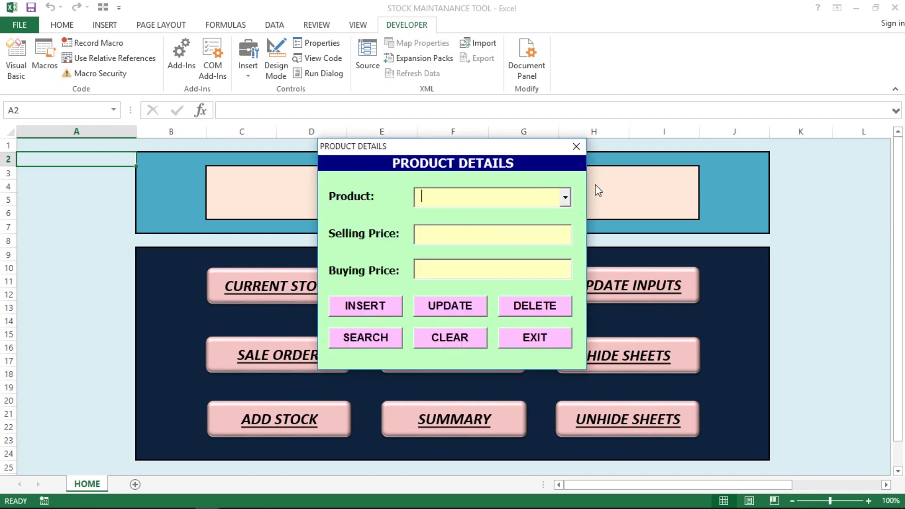
- Enter the new product name XYZZ in the Product box
left_click(565, 197)
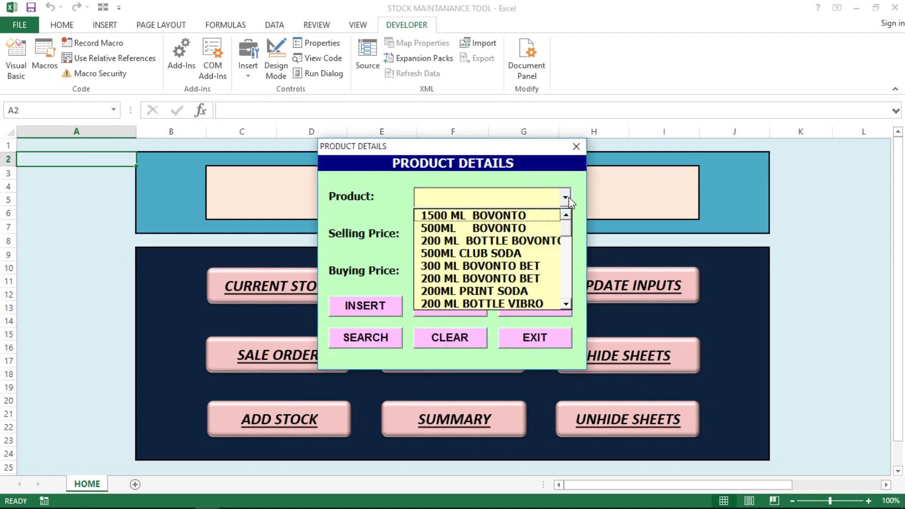
left_click(584, 195)
type("A")
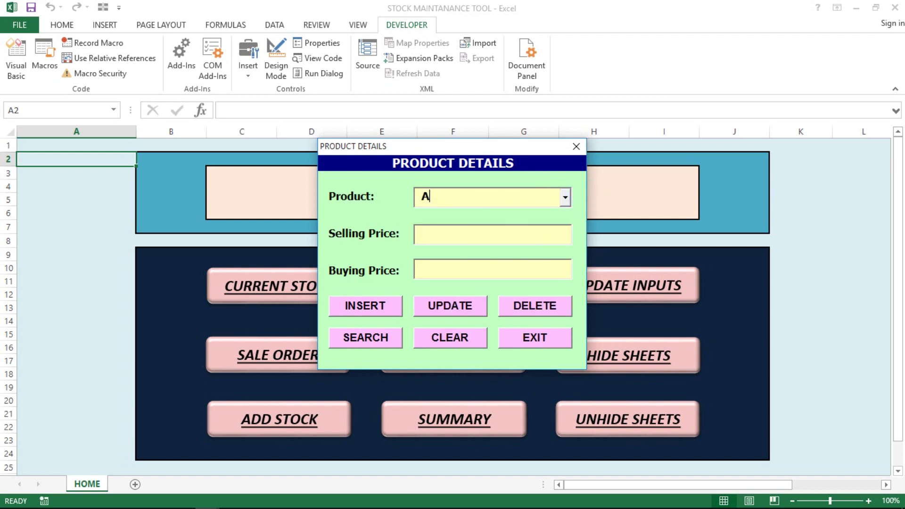
key("BackSpace")
type("ZZ")
- Set selling price 1000 and buying price 700, insert the product, then close the form
left_click(461, 234)
type("10000")
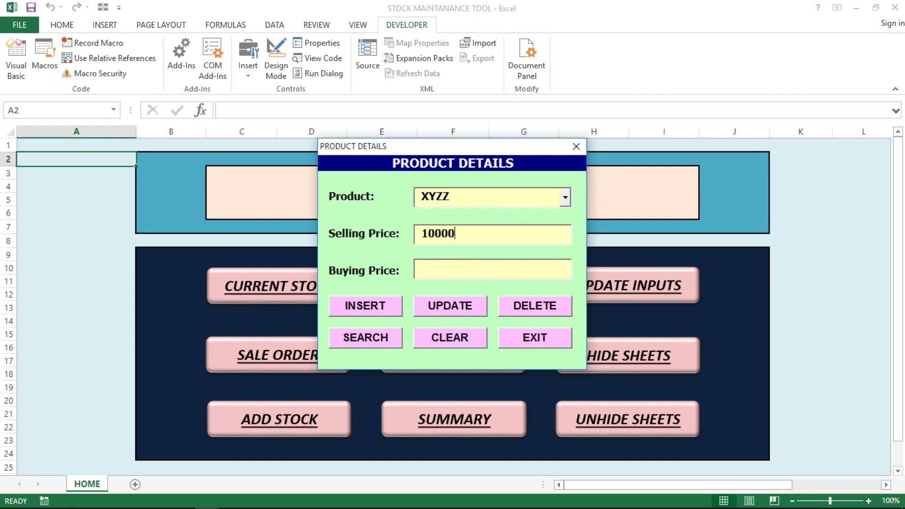
key("BackSpace")
key("BackSpace")
left_click(463, 267)
type("700")
left_click(378, 308)
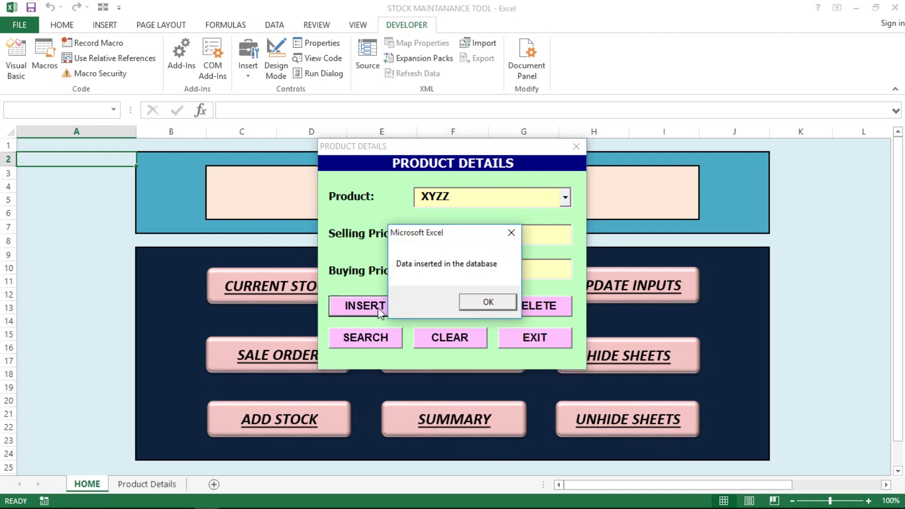
left_click(477, 302)
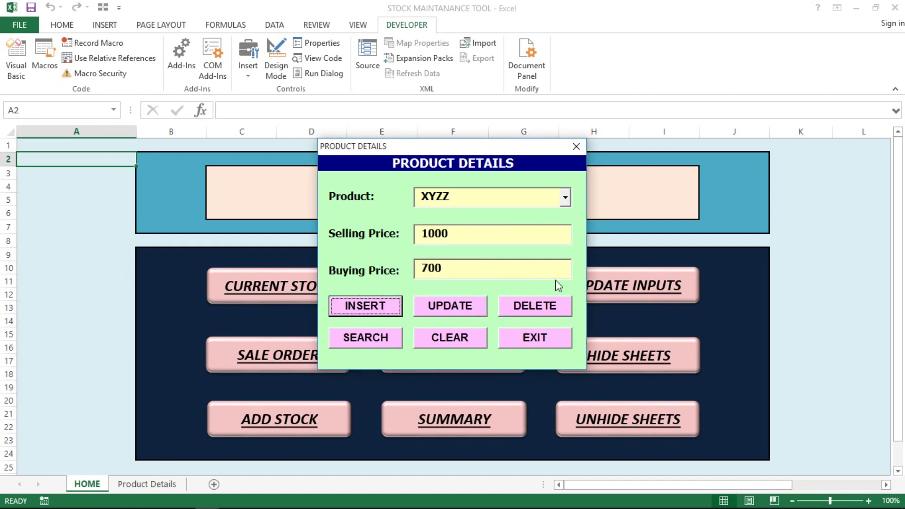
left_click(538, 338)
- In Customer Details, enter Customer Id 1, the customer's name and address Chennai
left_click(438, 288)
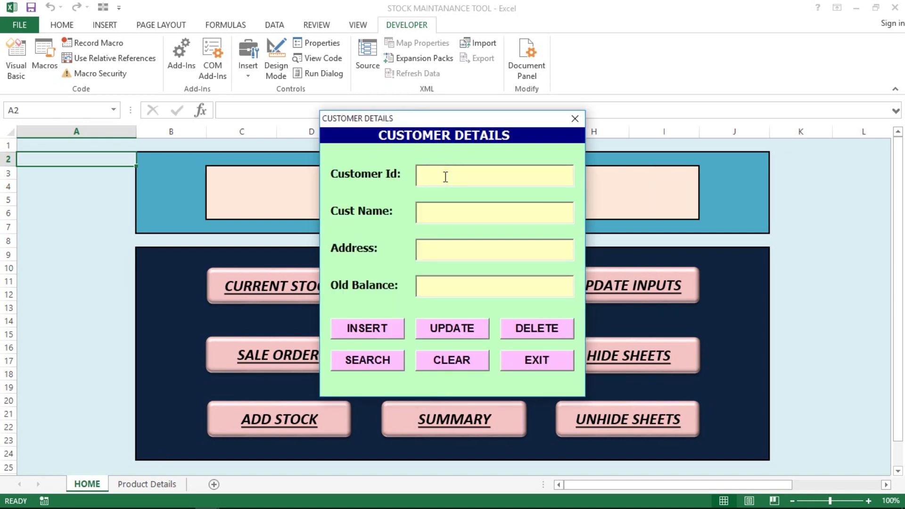
type("1")
left_click(445, 213)
type("RA")
type("ghu")
key("BackSpace")
key("BackSpace")
key("BackSpace")
type("a")
type("ghu")
left_click(435, 250)
type("Chenn")
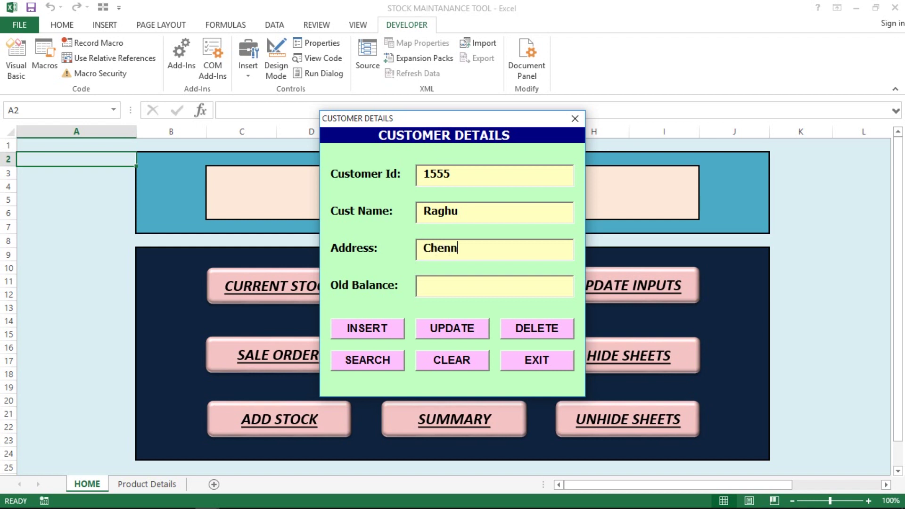
type("ai")
- Set old balance 10, insert the customer, and close both entry forms
left_click(434, 288)
type("10")
left_click(376, 329)
left_click(488, 305)
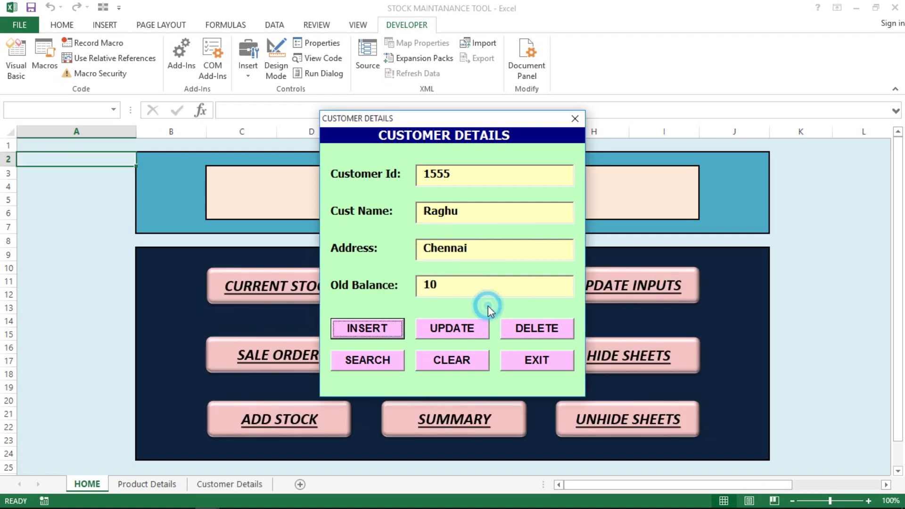
left_click(522, 363)
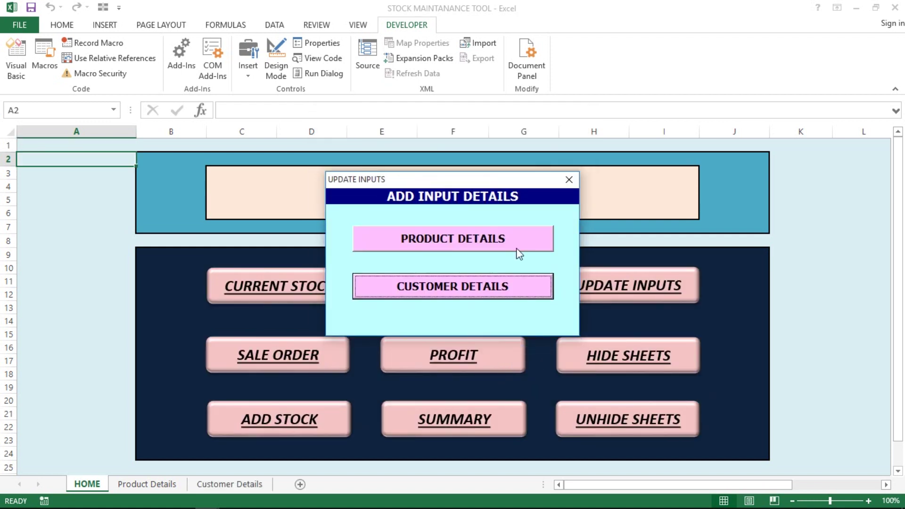
left_click(569, 179)
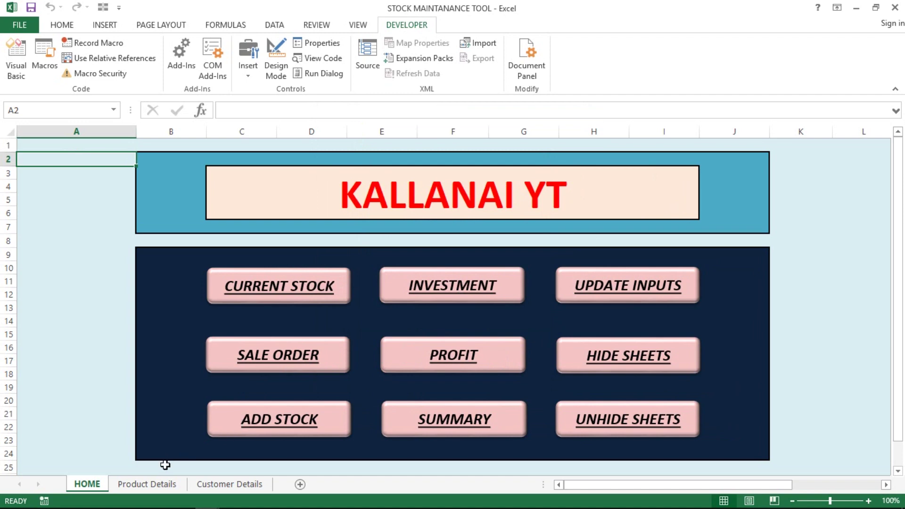
left_click(156, 483)
left_click(121, 359)
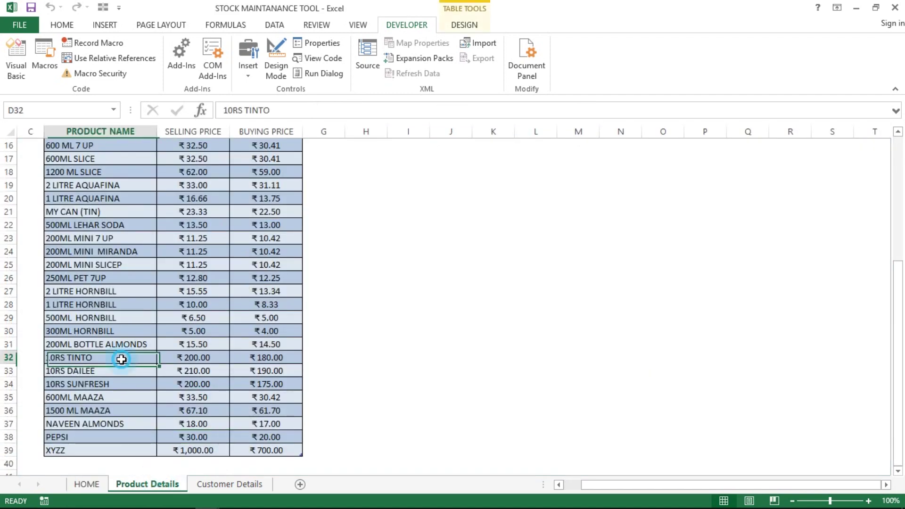
key("Down")
key("Down")
key("Down")
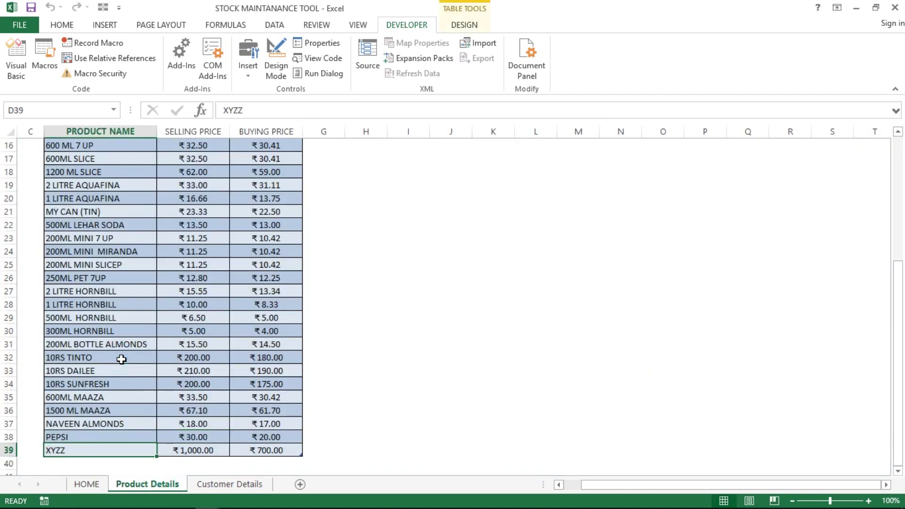
key("shift+Right")
key("shift+Right")
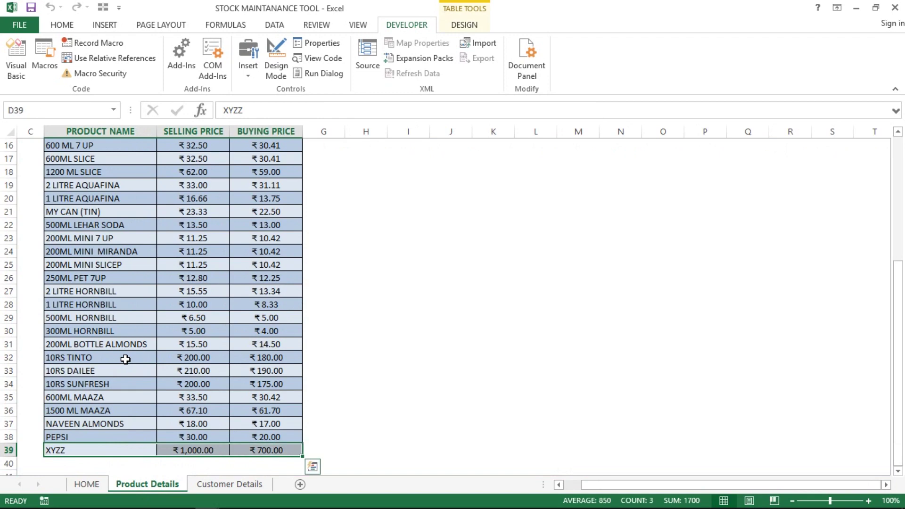
left_click(225, 486)
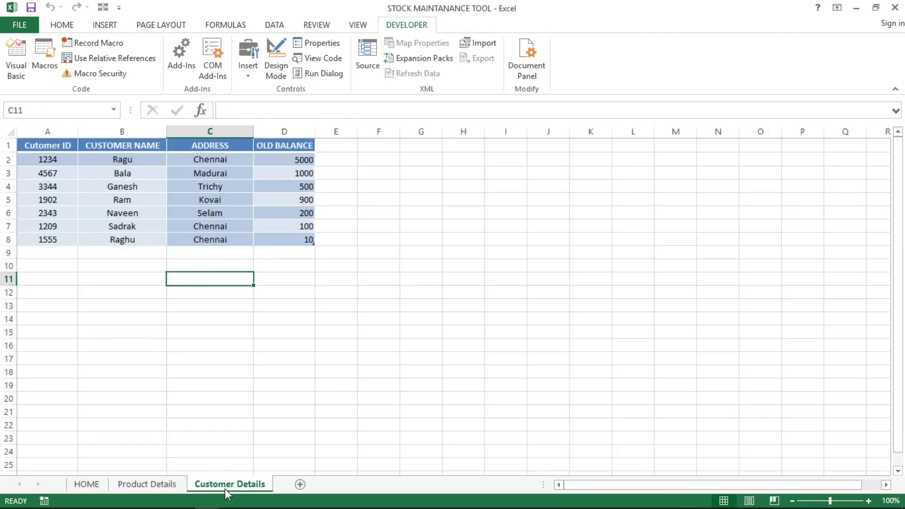
key("Up")
key("Up")
key("Up")
key("shift+space")
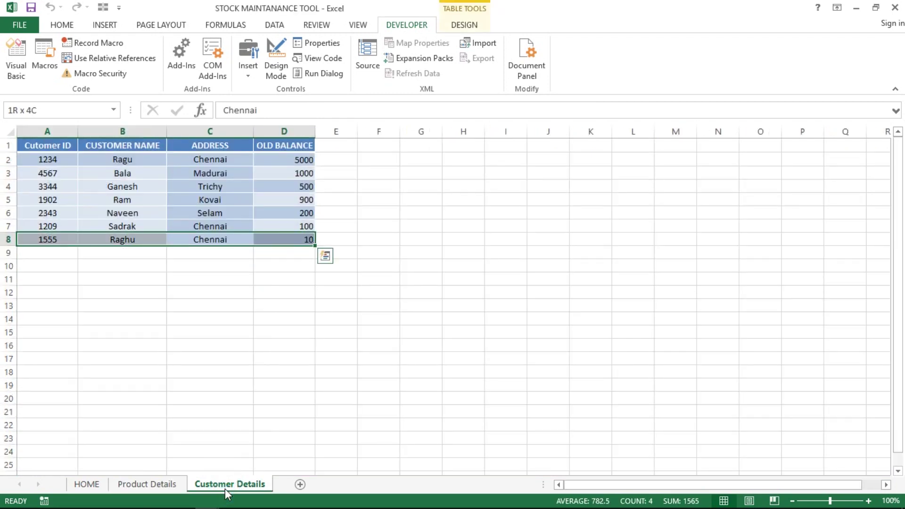
key("Right")
key("Home")
key("ctrl+Home")
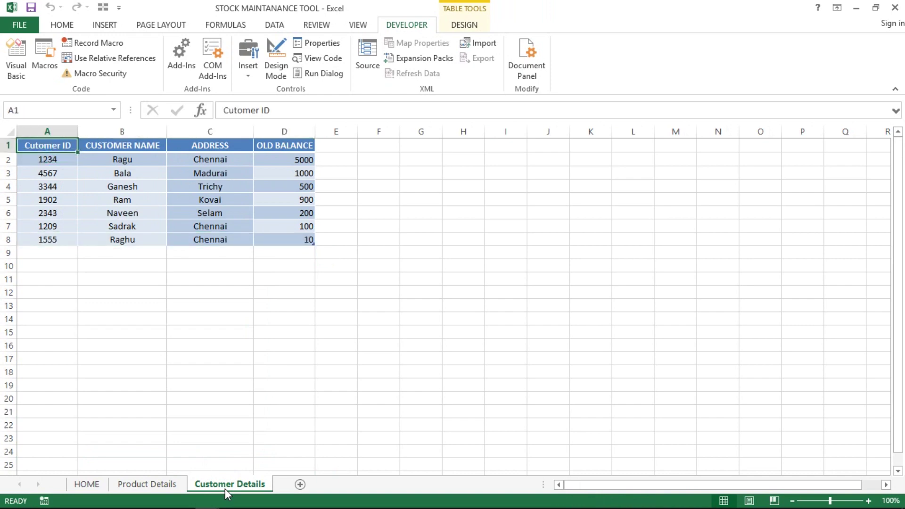
left_click(143, 484)
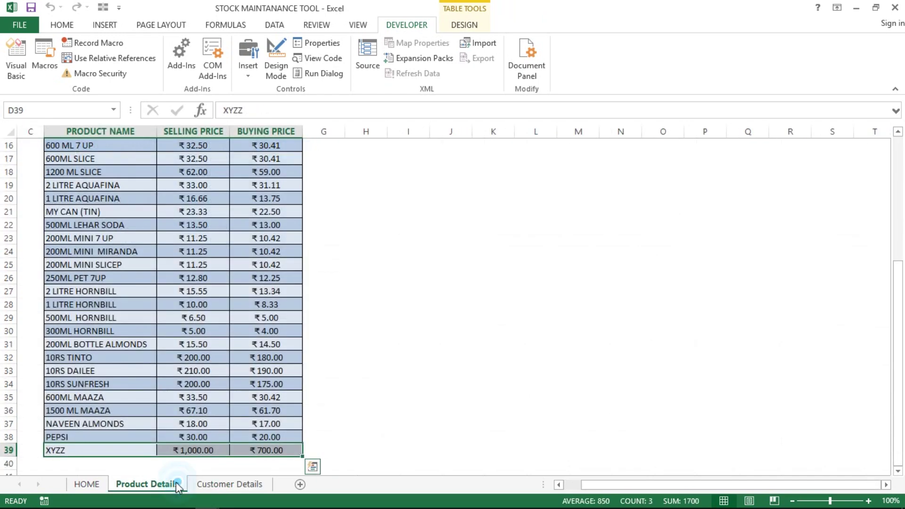
left_click(92, 484)
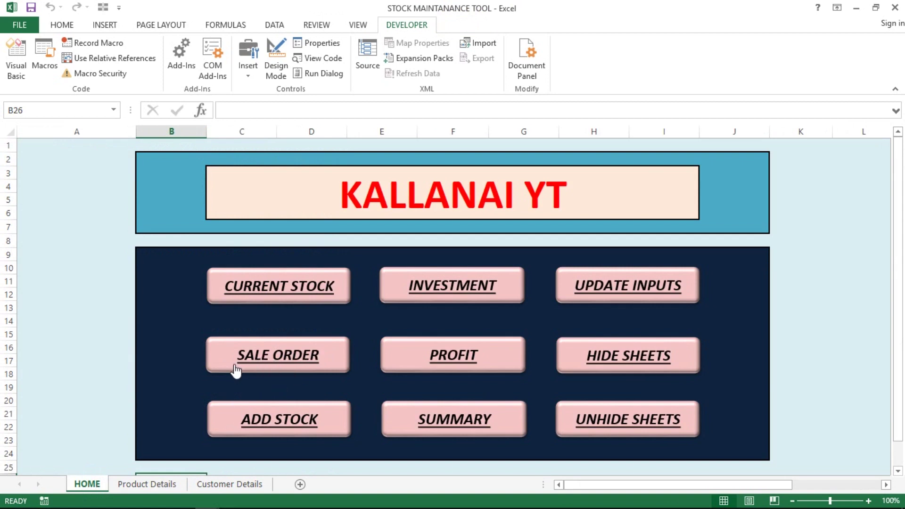
left_click(164, 369)
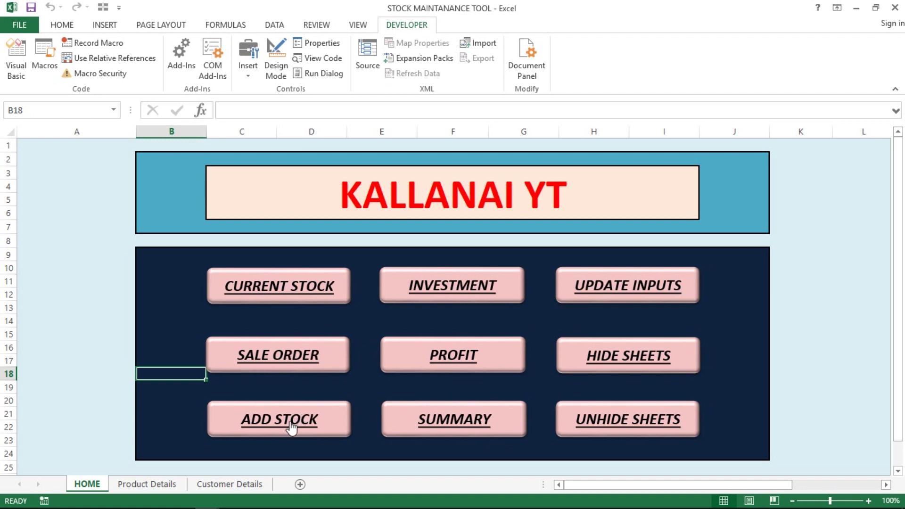
left_click(292, 387)
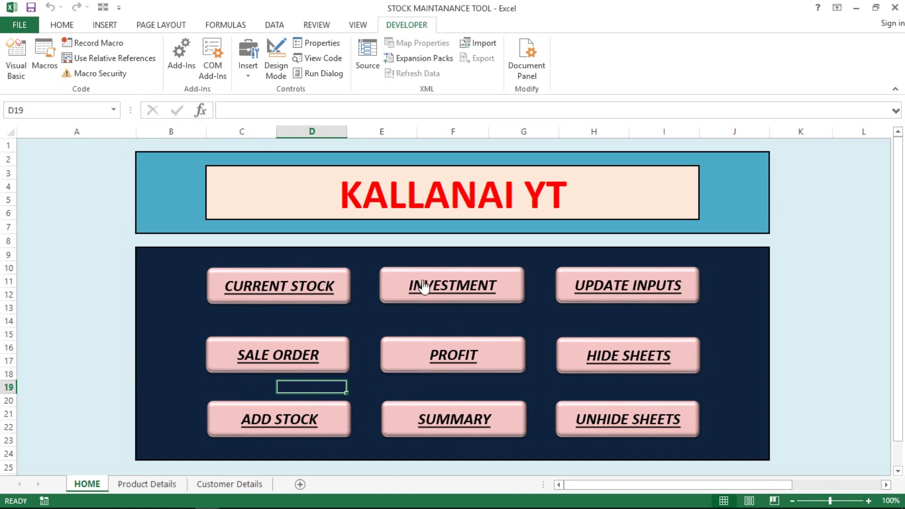
left_click(523, 385)
left_click(513, 323)
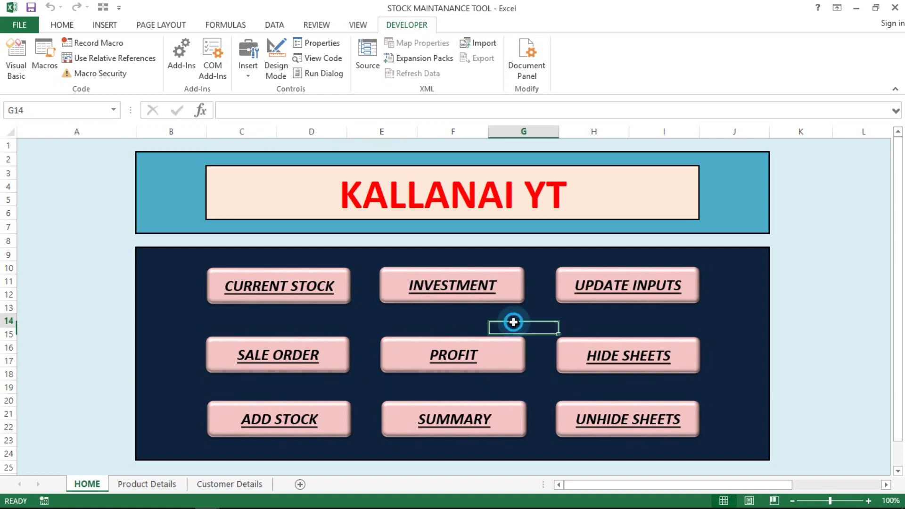
left_click(147, 324)
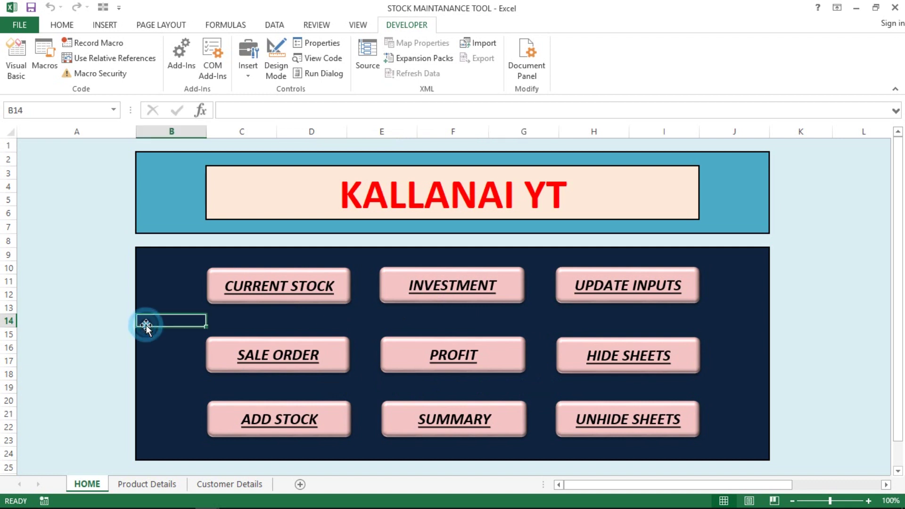